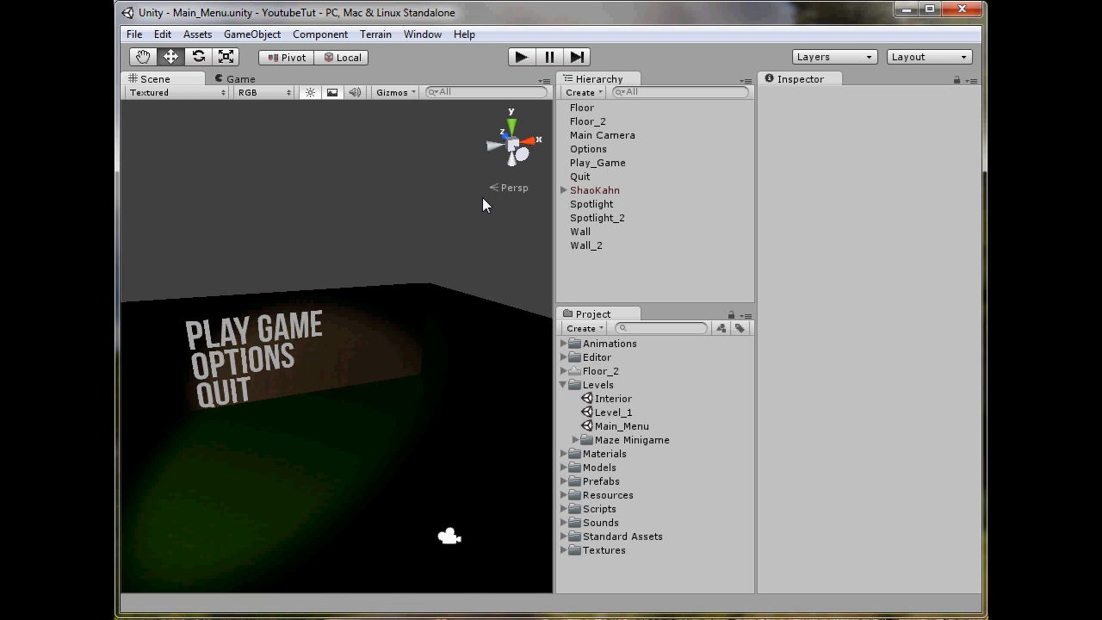
{"action": "left_click_drag", "start_coordinate": [461, 205], "coordinate": [372, 235]}
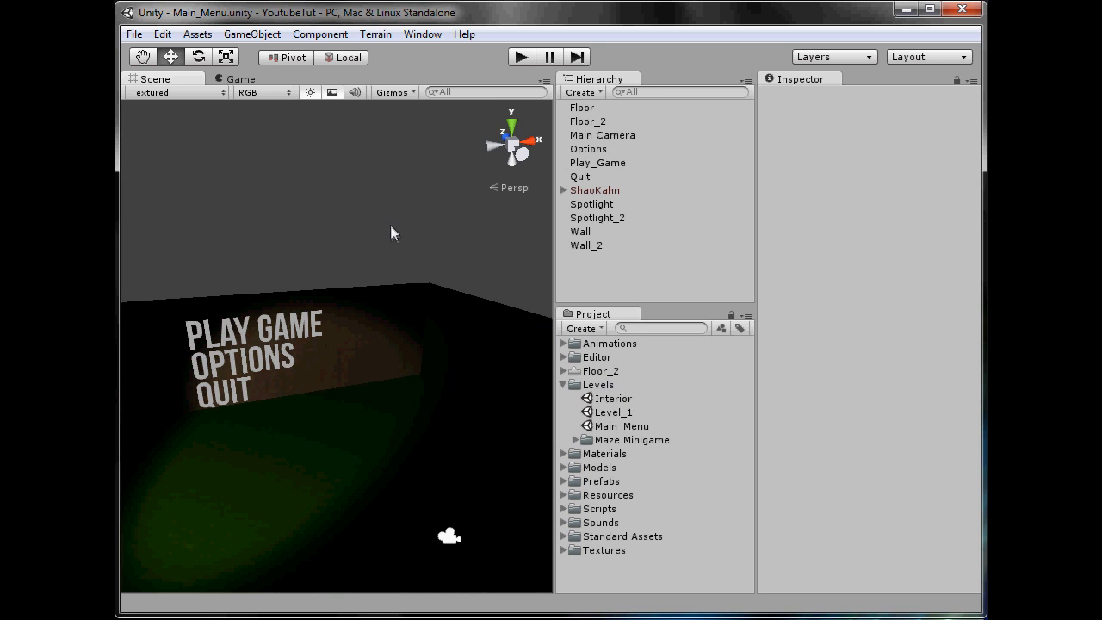
{"action": "middle_click_drag", "start_coordinate": [300, 335], "coordinate": [350, 337]}
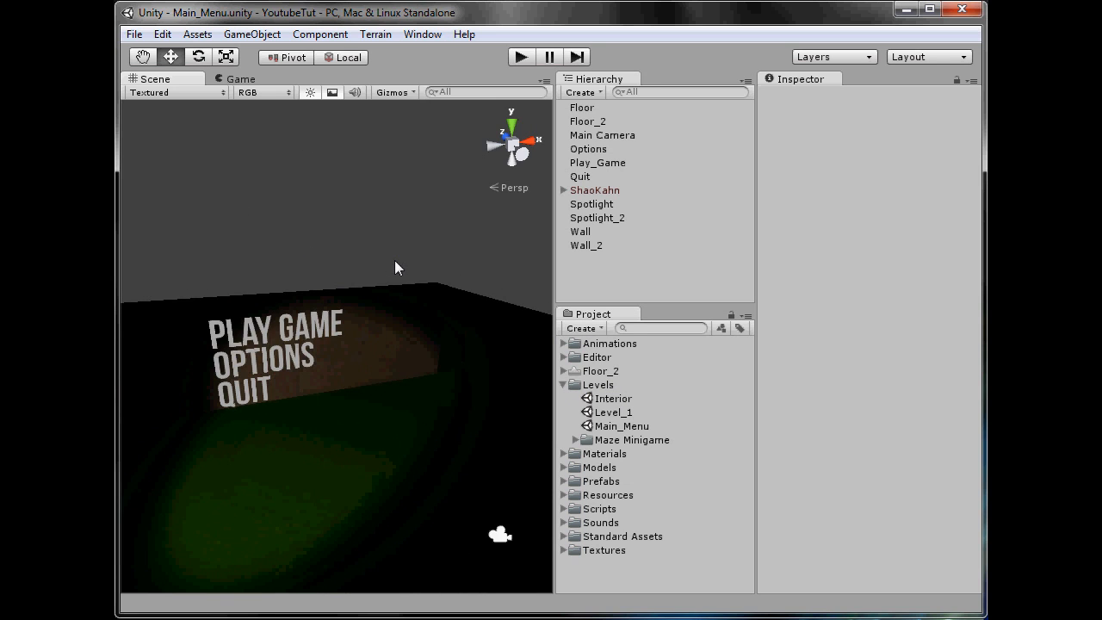
{"action": "scroll", "coordinate": [413, 401], "scroll_direction": "down", "scroll_amount": 3}
{"action": "scroll", "coordinate": [414, 403], "scroll_direction": "down", "scroll_amount": 3}
{"action": "middle_click_drag", "start_coordinate": [271, 441], "coordinate": [371, 439]}
{"action": "scroll", "coordinate": [372, 440], "scroll_direction": "up", "scroll_amount": 4}
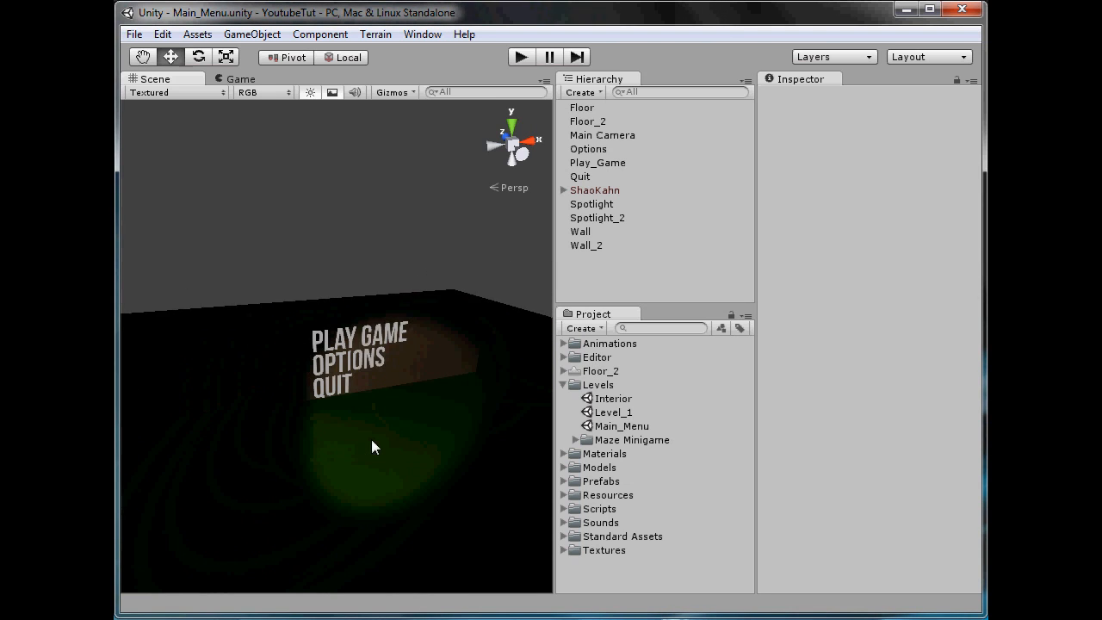
Step: Create a new scene and start saving it in the Levels folder of the project's assets
{"action": "left_click", "coordinate": [134, 34]}
{"action": "left_click", "coordinate": [172, 52]}
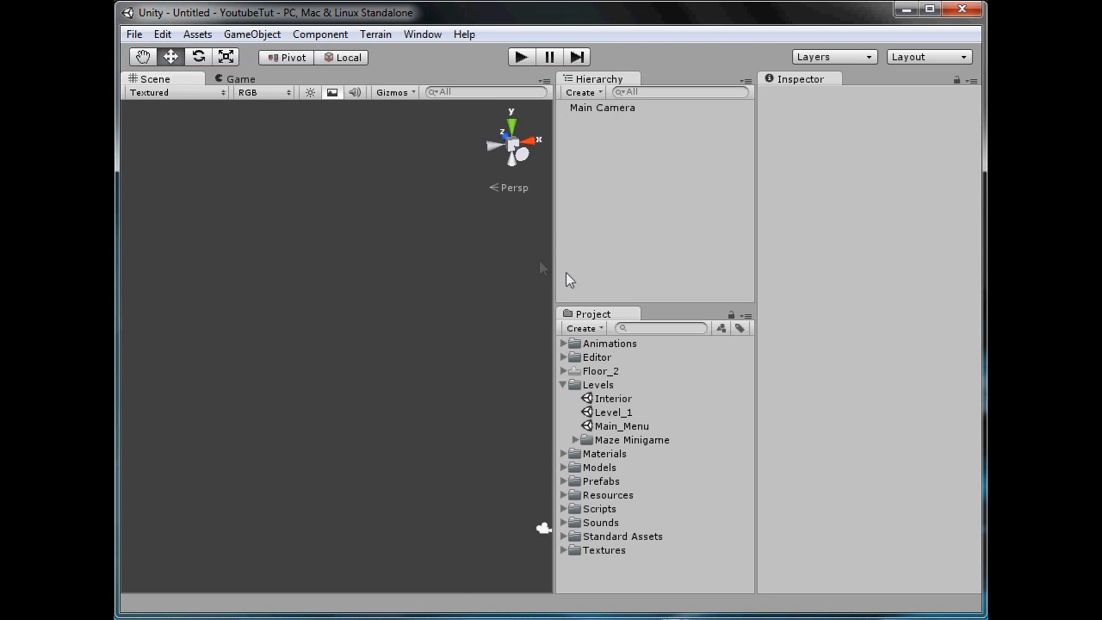
{"action": "left_click", "coordinate": [135, 34]}
{"action": "left_click", "coordinate": [204, 98]}
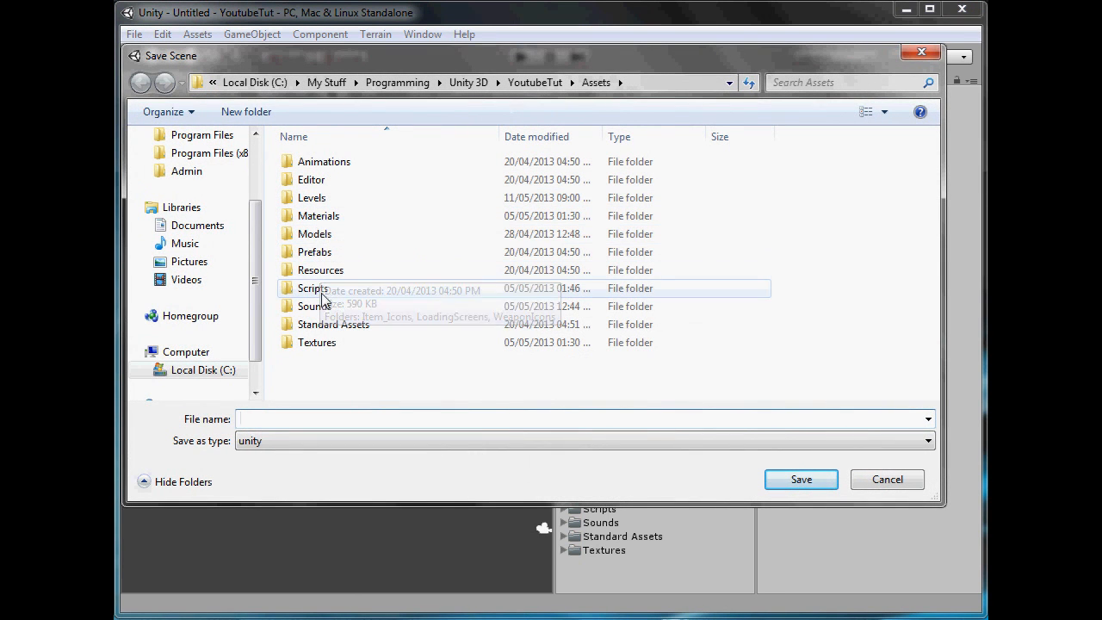
{"action": "double_click", "coordinate": [332, 198]}
Step: Name the new scene Character_Customisastion and save it
{"action": "left_click", "coordinate": [313, 419]}
{"action": "type", "text": "Char"}
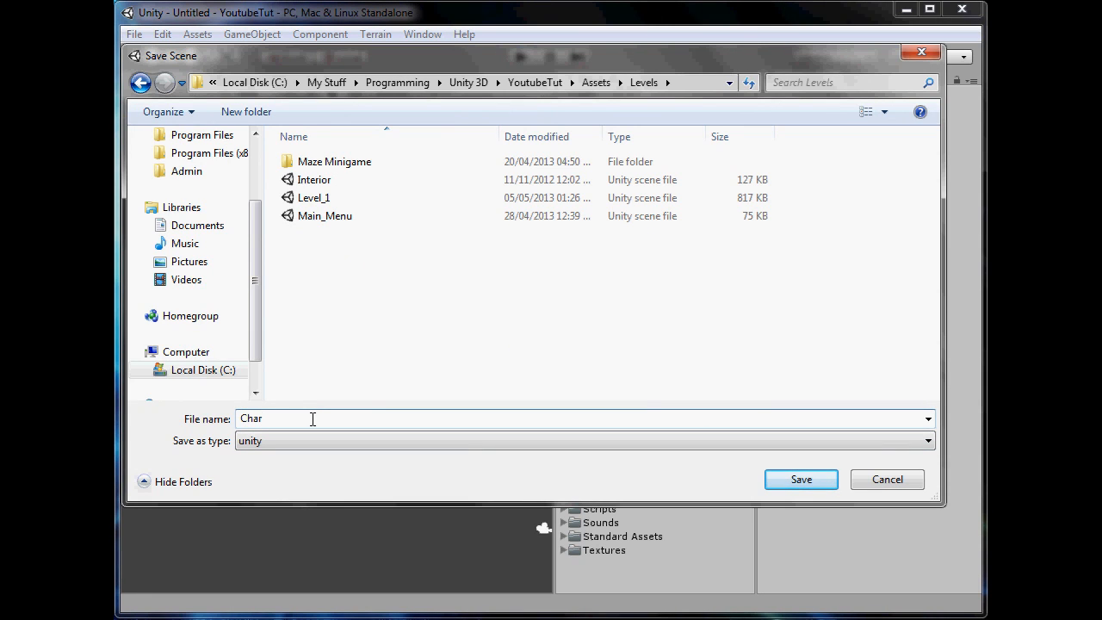
{"action": "type", "text": "cter_"}
{"action": "key", "text": "ctrl+a"}
{"action": "type", "text": "charact"}
{"action": "key", "text": "Home"}
{"action": "type", "text": "C"}
{"action": "key", "text": "Delete"}
{"action": "key", "text": "End"}
{"action": "type", "text": "isastion"}
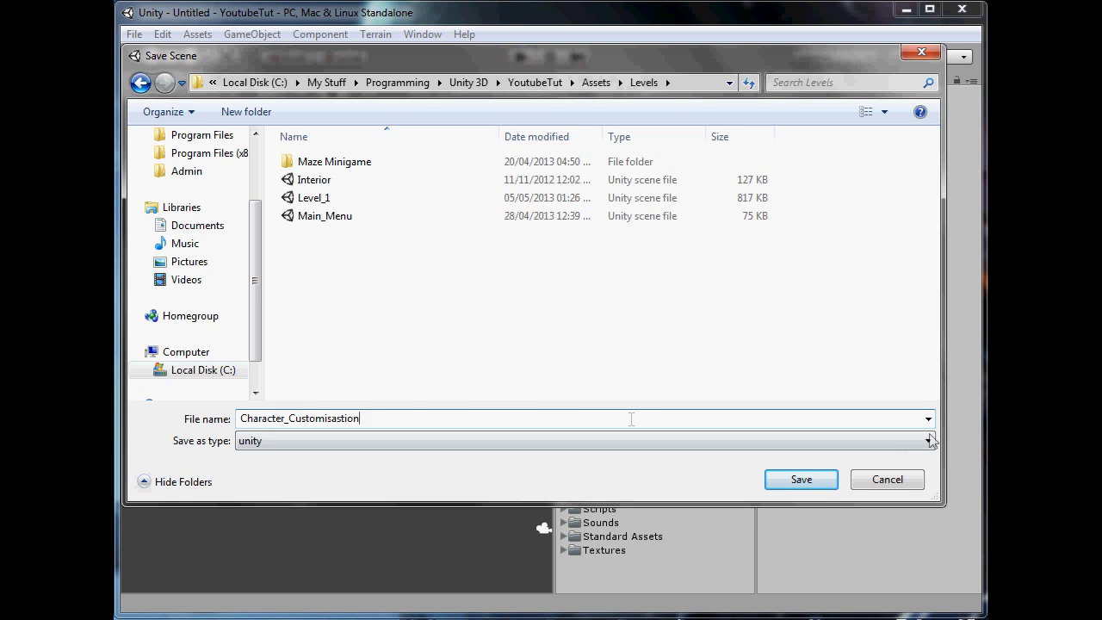
{"action": "left_click", "coordinate": [822, 480]}
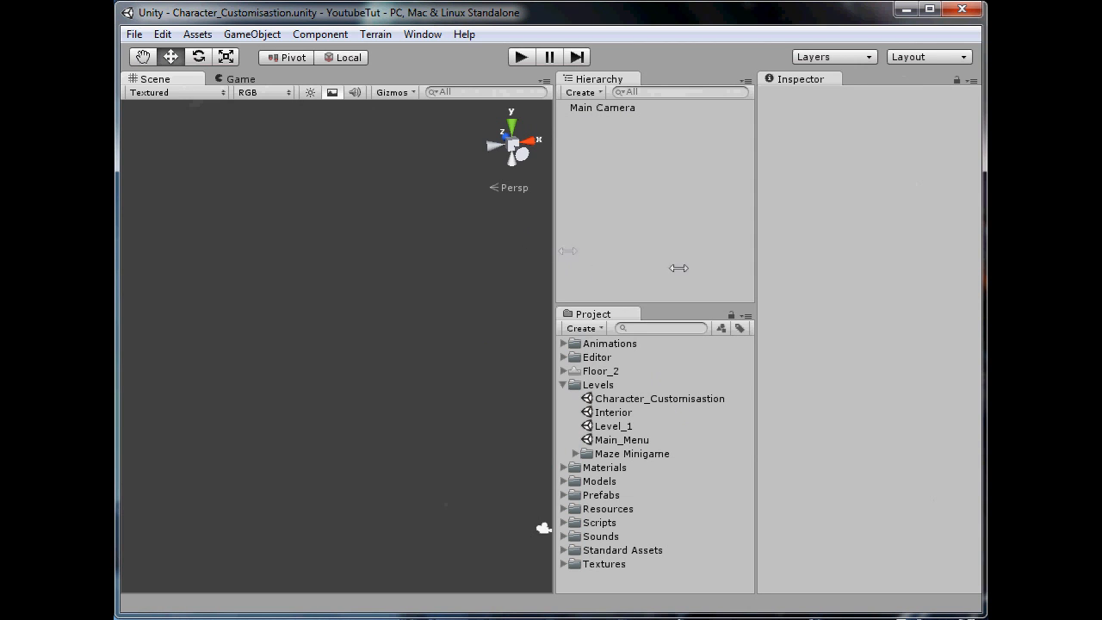
Step: Add a cube to the empty scene
{"action": "left_click", "coordinate": [252, 35]}
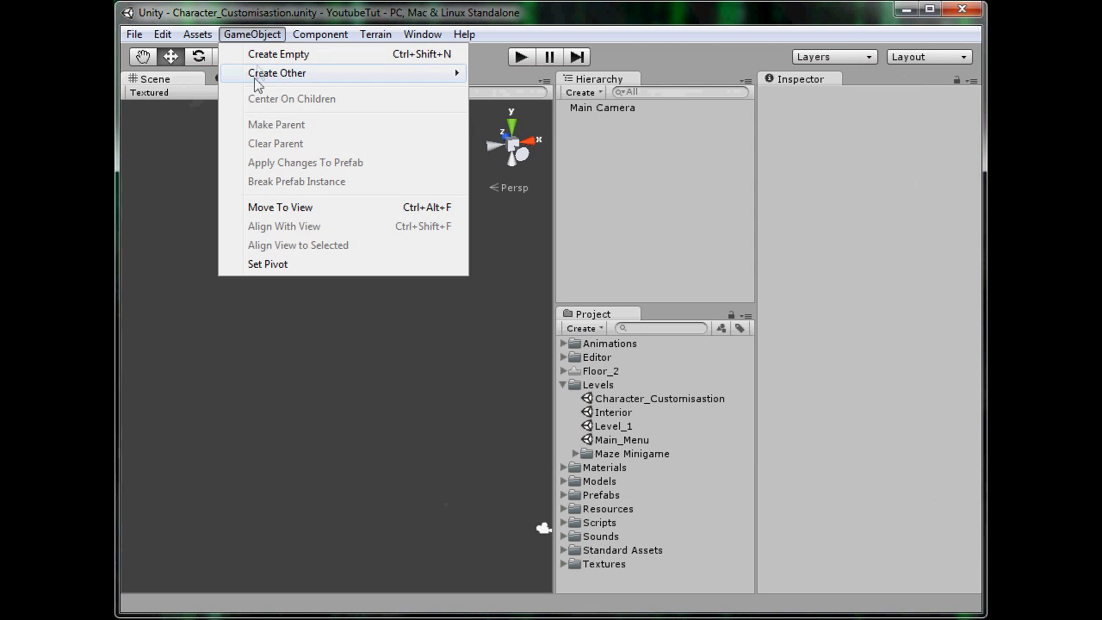
{"action": "mouse_move", "coordinate": [276, 73]}
{"action": "left_click", "coordinate": [534, 257]}
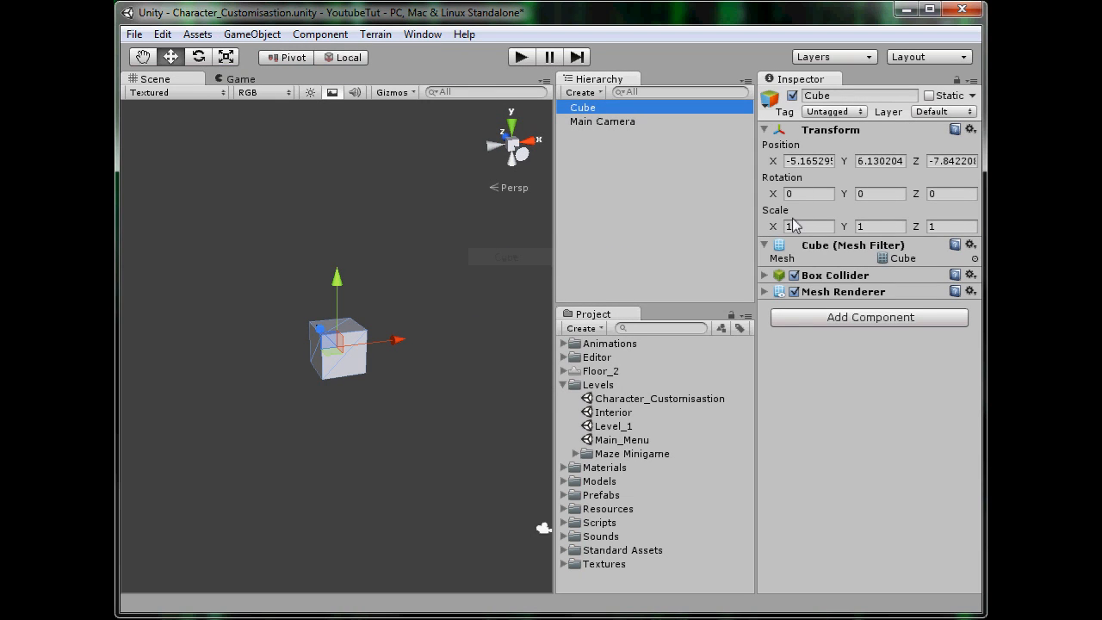
Step: Try X scales of 40, 80 and 100 for the cube
{"action": "left_click_drag", "start_coordinate": [817, 227], "coordinate": [578, 207]}
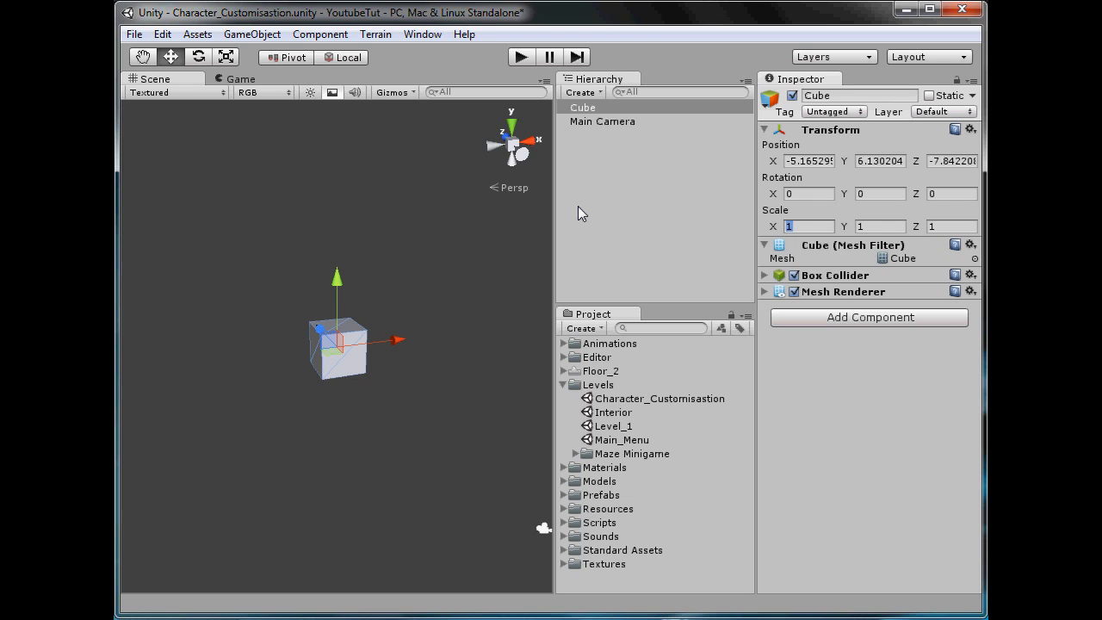
{"action": "type", "text": "49"}
{"action": "key", "text": "BackSpace"}
{"action": "type", "text": "0"}
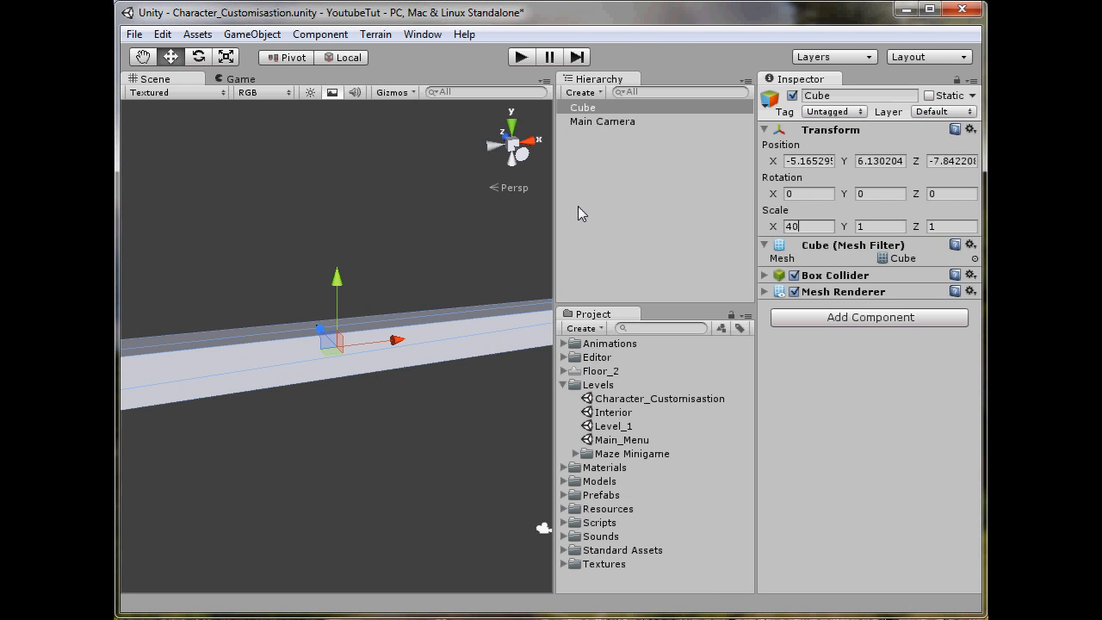
{"action": "key", "text": "BackSpace"}
{"action": "key", "text": "BackSpace"}
{"action": "type", "text": "80"}
{"action": "key", "text": "BackSpace"}
{"action": "key", "text": "BackSpace"}
{"action": "type", "text": "80"}
{"action": "key", "text": "BackSpace"}
{"action": "key", "text": "BackSpace"}
{"action": "type", "text": "100"}
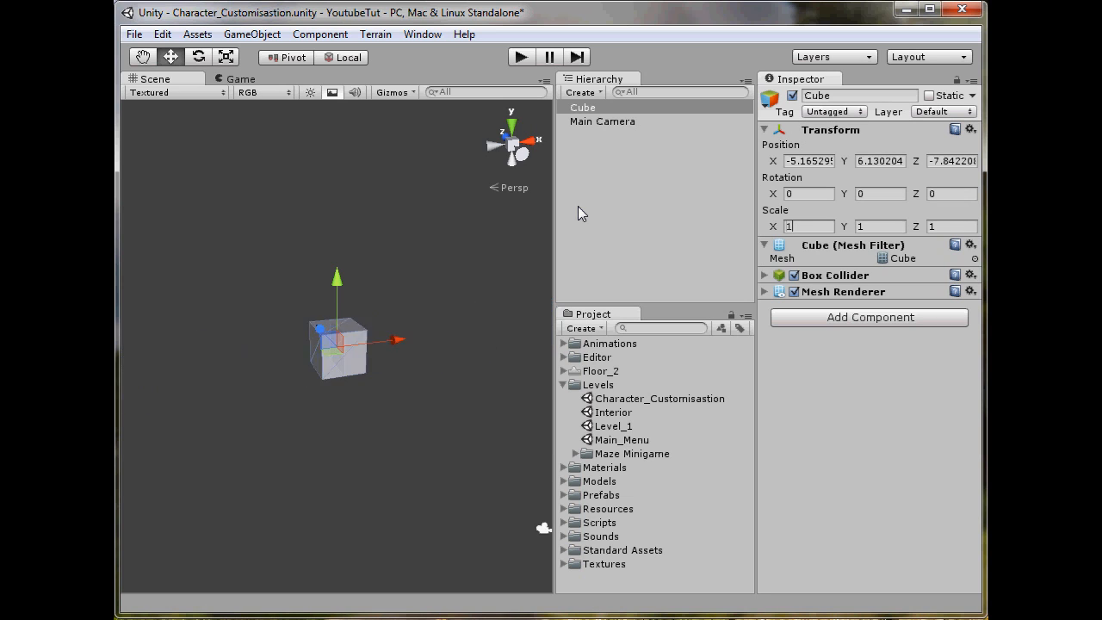
Step: Set the cube's X scale to 120
{"action": "key", "text": "BackSpace"}
{"action": "key", "text": "BackSpace"}
{"action": "type", "text": "20"}
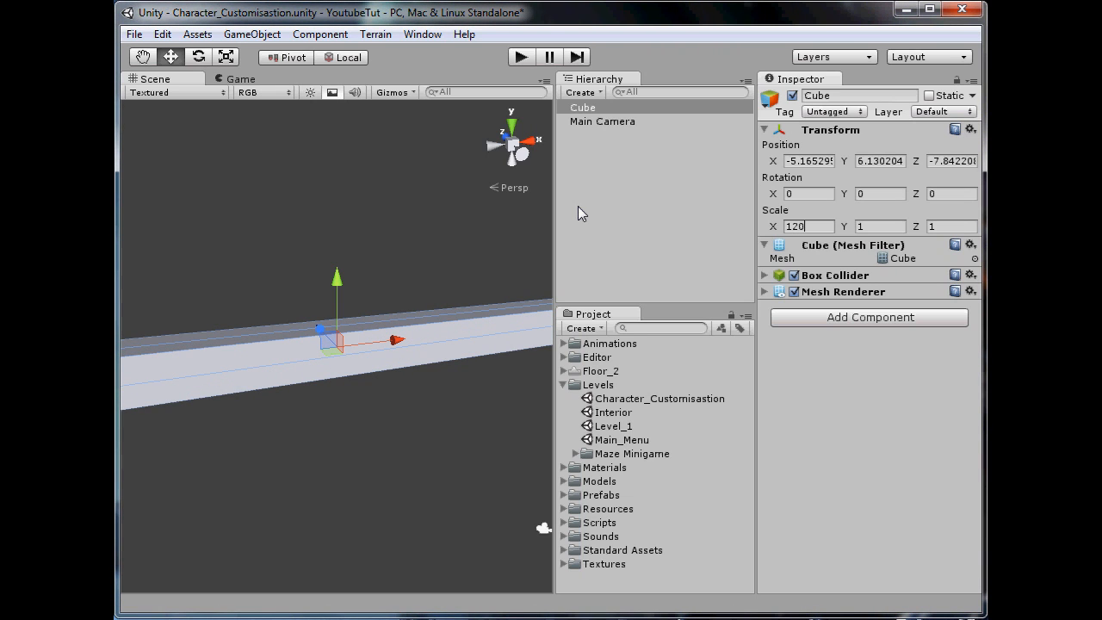
{"action": "key", "text": "BackSpace"}
{"action": "key", "text": "BackSpace"}
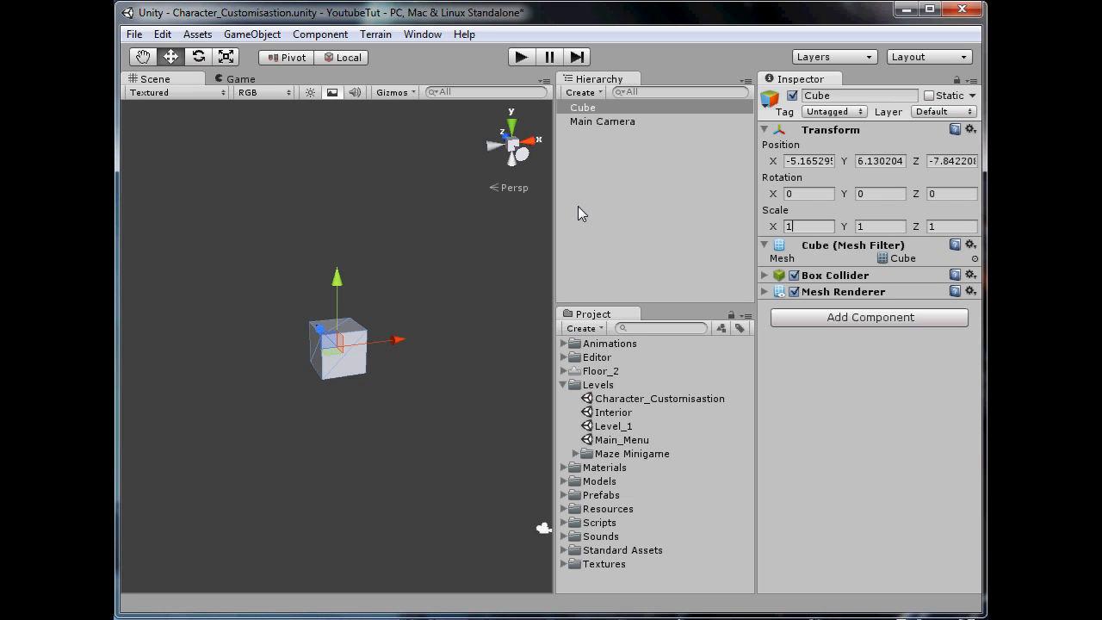
{"action": "type", "text": "20"}
{"action": "scroll", "coordinate": [500, 346], "scroll_direction": "down", "scroll_amount": 5}
{"action": "scroll", "coordinate": [423, 403], "scroll_direction": "up", "scroll_amount": 5}
{"action": "scroll", "coordinate": [425, 388], "scroll_direction": "up", "scroll_amount": 3}
Step: Flatten the cube into a floor slab by setting its Y scale to 0.1 and its Z scale to 20
{"action": "left_click", "coordinate": [896, 227]}
{"action": "type", "text": "0.1"}
{"action": "key", "text": "Tab"}
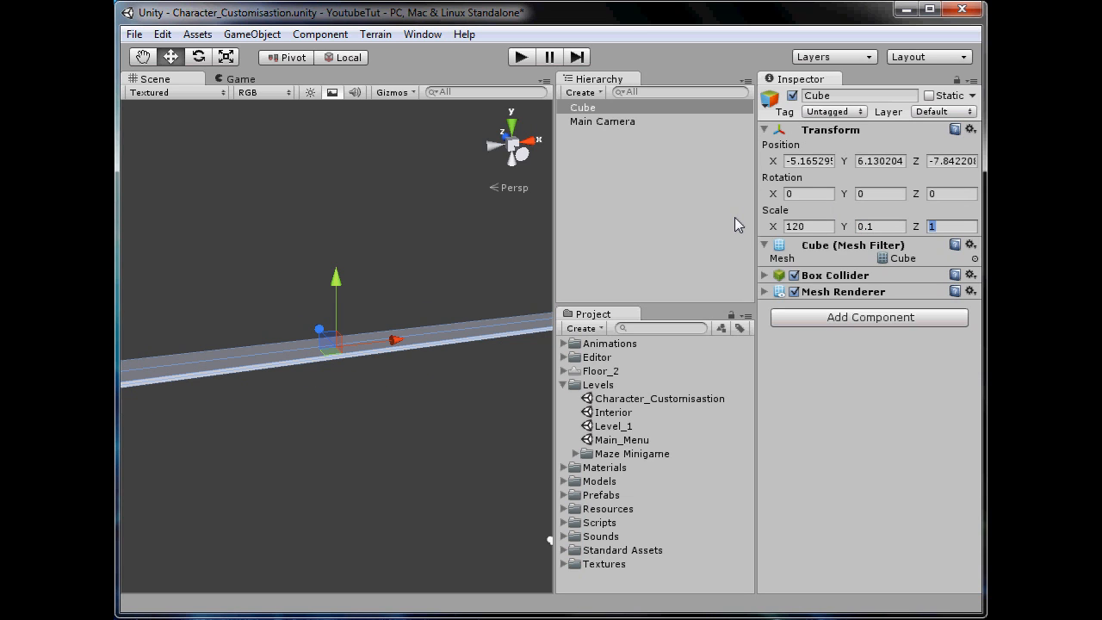
{"action": "type", "text": "20"}
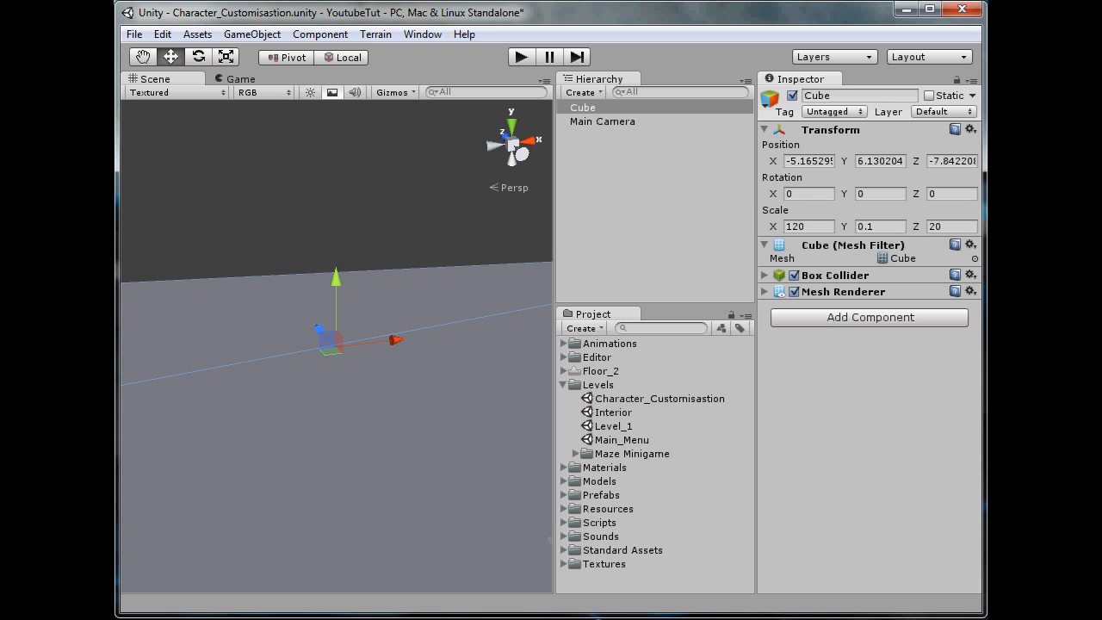
Step: Examine the floor slab's extents and shape from several angles in the scene view
{"action": "left_click", "coordinate": [290, 254]}
{"action": "scroll", "coordinate": [284, 260], "scroll_direction": "down", "scroll_amount": 5}
{"action": "middle_click_drag", "start_coordinate": [325, 338], "coordinate": [534, 383]}
{"action": "left_click_drag", "start_coordinate": [315, 433], "coordinate": [240, 387], "text": "alt"}
{"action": "middle_click_drag", "start_coordinate": [239, 388], "coordinate": [122, 465]}
{"action": "scroll", "coordinate": [323, 396], "scroll_direction": "up", "scroll_amount": 3}
{"action": "middle_click_drag", "start_coordinate": [501, 439], "coordinate": [408, 435]}
{"action": "scroll", "coordinate": [402, 421], "scroll_direction": "down", "scroll_amount": 6}
{"action": "left_click_drag", "start_coordinate": [229, 422], "coordinate": [370, 401], "text": "alt"}
{"action": "left_click", "coordinate": [370, 402]}
Step: Search the project assets for "conc", apply the concern_01 material to the floor slab, and clear the search
{"action": "left_click", "coordinate": [652, 327]}
{"action": "type", "text": "conc"}
{"action": "left_click_drag", "start_coordinate": [607, 467], "coordinate": [327, 352]}
{"action": "left_click_drag", "start_coordinate": [267, 425], "coordinate": [335, 413], "text": "alt"}
{"action": "scroll", "coordinate": [335, 407], "scroll_direction": "up", "scroll_amount": 3}
{"action": "scroll", "coordinate": [348, 417], "scroll_direction": "down", "scroll_amount": 6}
{"action": "left_click_drag", "start_coordinate": [669, 328], "coordinate": [517, 326]}
{"action": "key", "text": "BackSpace"}
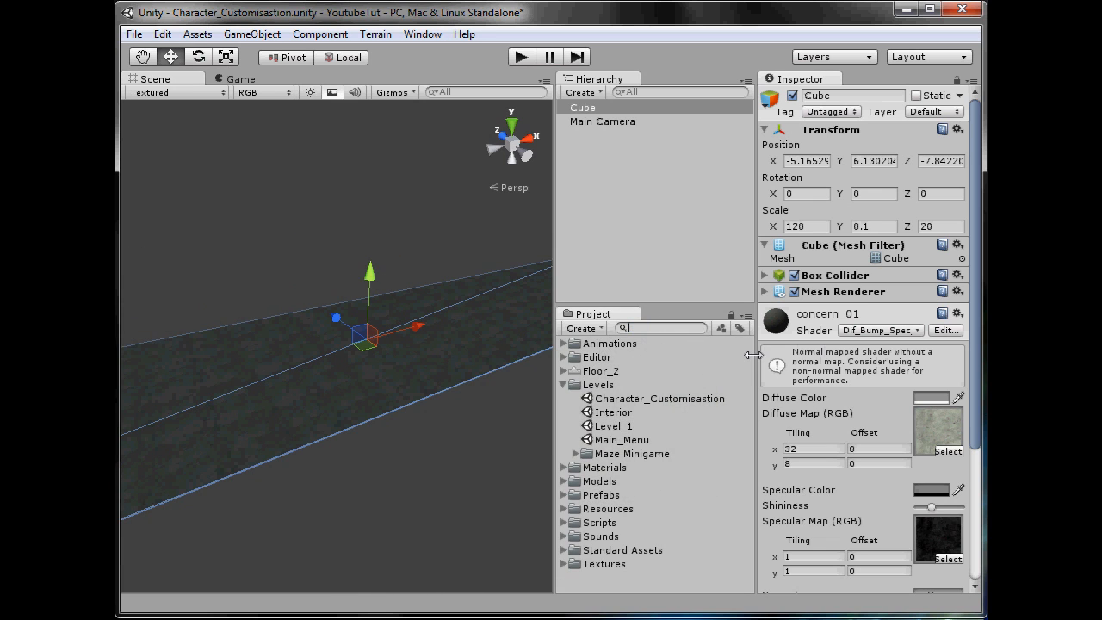
Step: Add a second cube to the scene, near the end of the floor slab
{"action": "left_click", "coordinate": [285, 285]}
{"action": "scroll", "coordinate": [336, 344], "scroll_direction": "up", "scroll_amount": 4}
{"action": "scroll", "coordinate": [352, 335], "scroll_direction": "down", "scroll_amount": 5}
{"action": "middle_click_drag", "start_coordinate": [322, 354], "coordinate": [390, 385]}
{"action": "scroll", "coordinate": [390, 385], "scroll_direction": "up", "scroll_amount": 2}
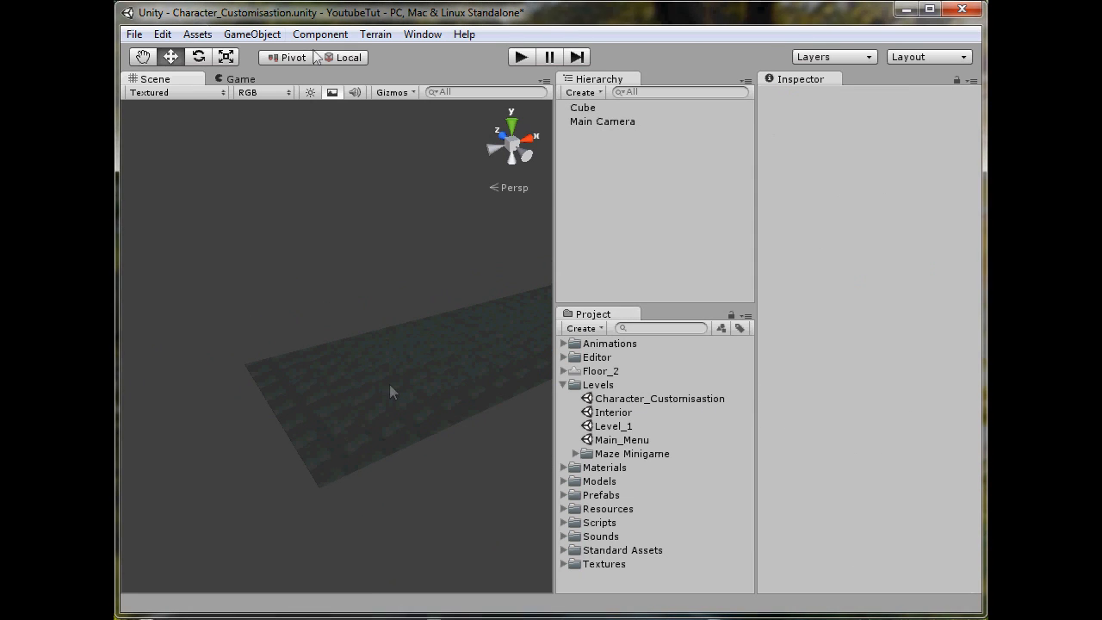
{"action": "left_click", "coordinate": [250, 33]}
{"action": "mouse_move", "coordinate": [293, 76]}
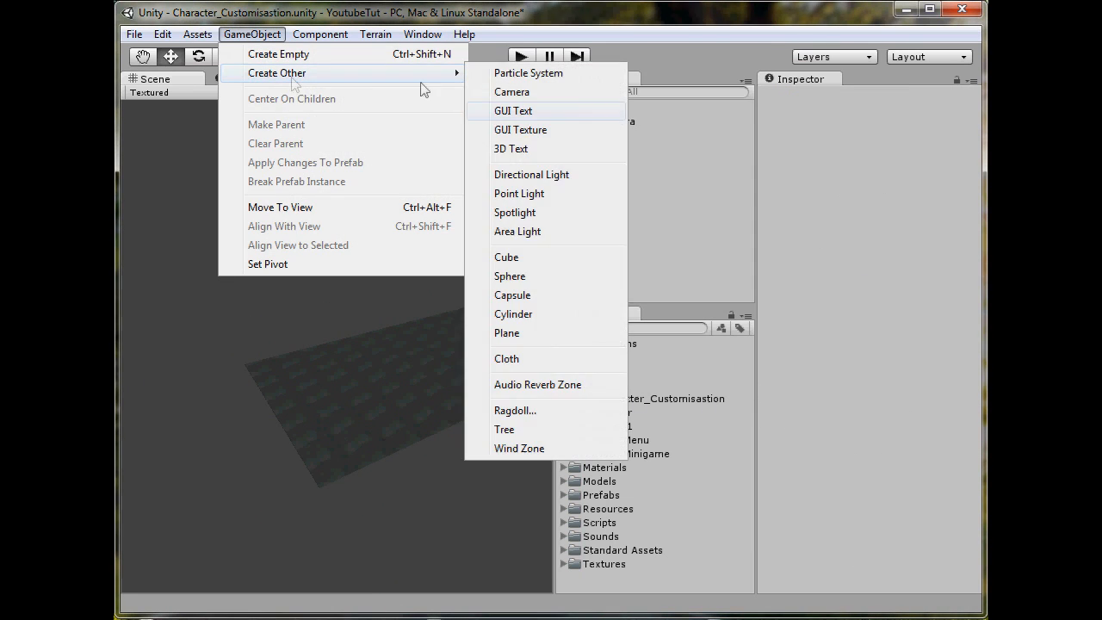
{"action": "left_click", "coordinate": [531, 261]}
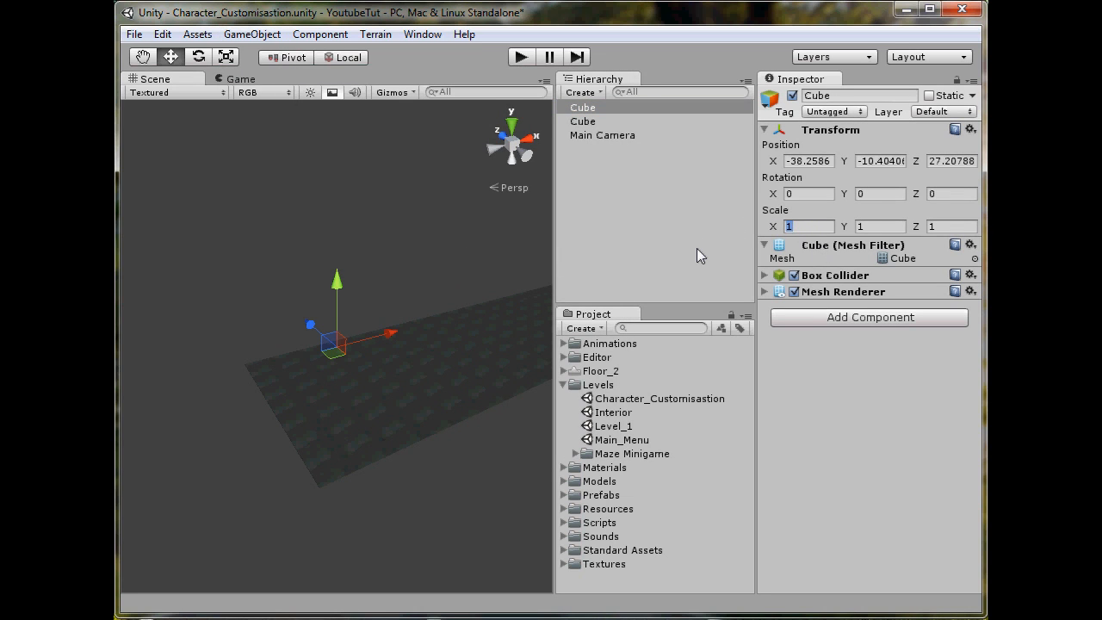
Step: Set the new cube's scale to X 120, Y 10 and Z 3, and view the scene from the top
{"action": "type", "text": "120"}
{"action": "key", "text": "Tab"}
{"action": "type", "text": "10"}
{"action": "key", "text": "Tab"}
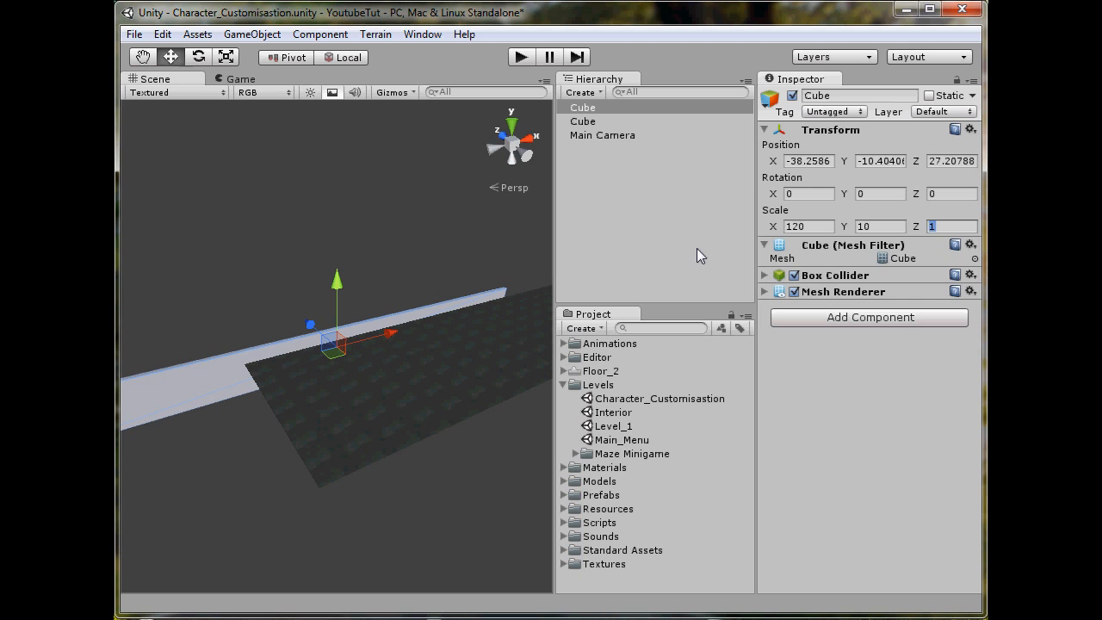
{"action": "type", "text": "3"}
{"action": "left_click", "coordinate": [512, 143]}
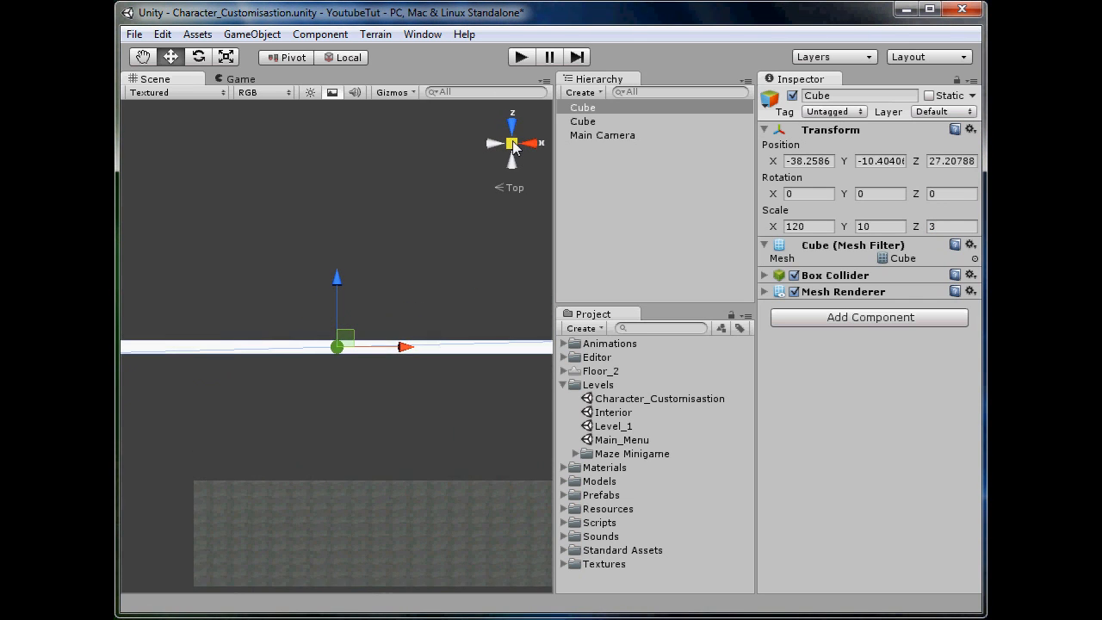
Step: Select both cubes and set their position to X 0, Y 0, Z 0
{"action": "left_click_drag", "start_coordinate": [300, 271], "coordinate": [446, 507]}
{"action": "left_click_drag", "start_coordinate": [463, 578], "coordinate": [227, 175]}
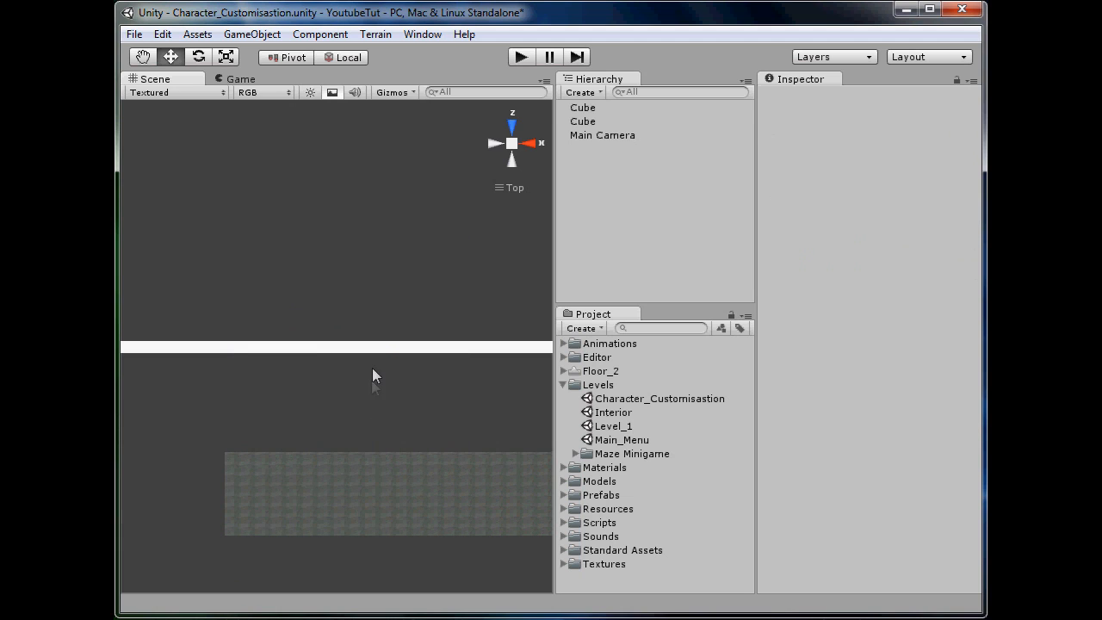
{"action": "left_click", "coordinate": [383, 383]}
{"action": "left_click", "coordinate": [422, 477], "text": "ctrl"}
{"action": "left_click", "coordinate": [822, 162]}
{"action": "type", "text": "0"}
{"action": "key", "text": "Tab"}
{"action": "type", "text": "0"}
{"action": "key", "text": "Tab"}
{"action": "type", "text": "0"}
{"action": "left_click", "coordinate": [300, 292]}
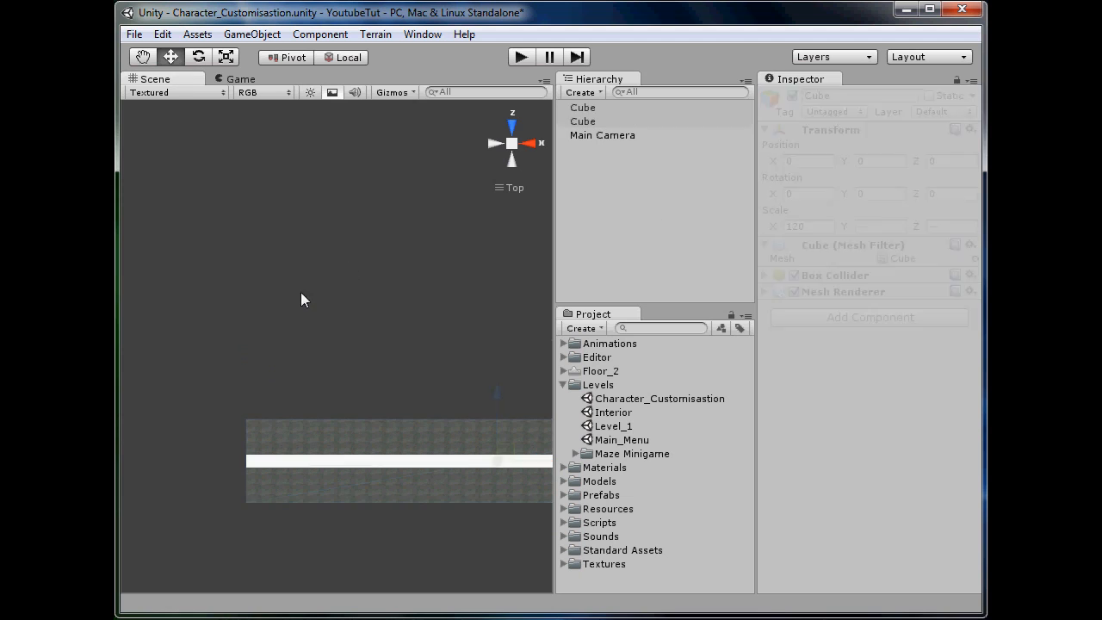
Step: Position the wall cube alone at Y 0 and Z 10, along the floor slab's long edge
{"action": "left_click", "coordinate": [505, 461]}
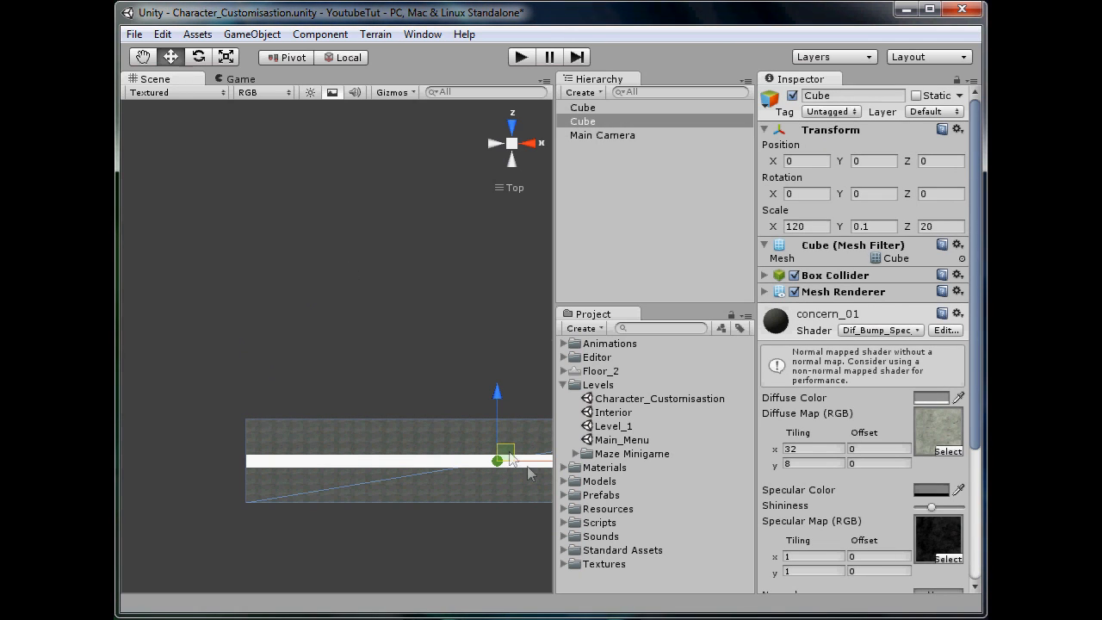
{"action": "left_click", "coordinate": [403, 472]}
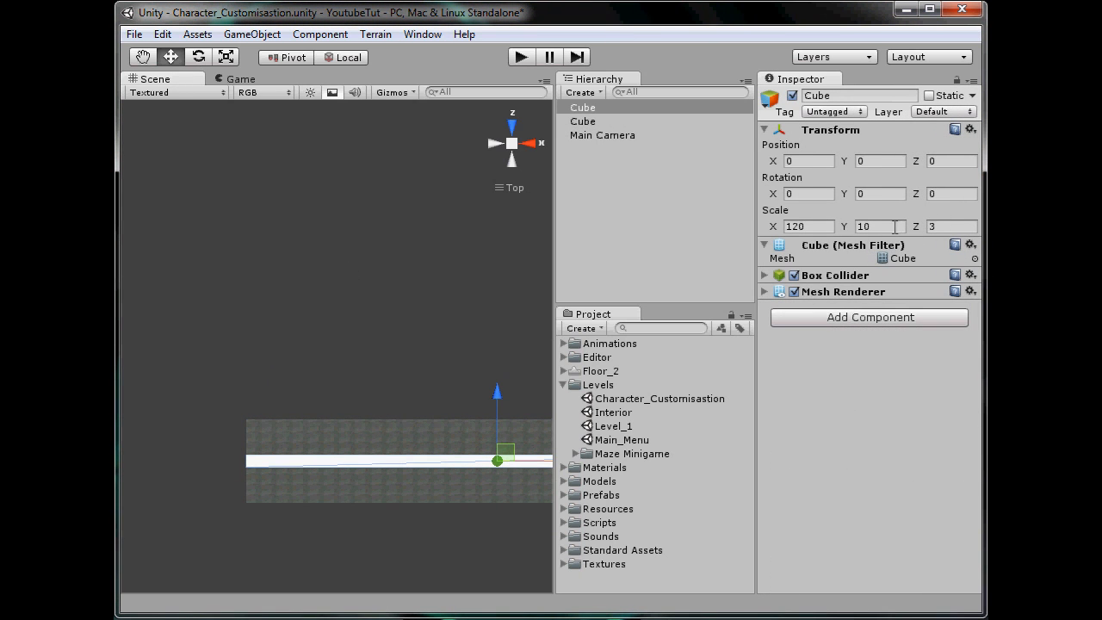
{"action": "left_click", "coordinate": [880, 161]}
{"action": "type", "text": "10"}
{"action": "key", "text": "Return"}
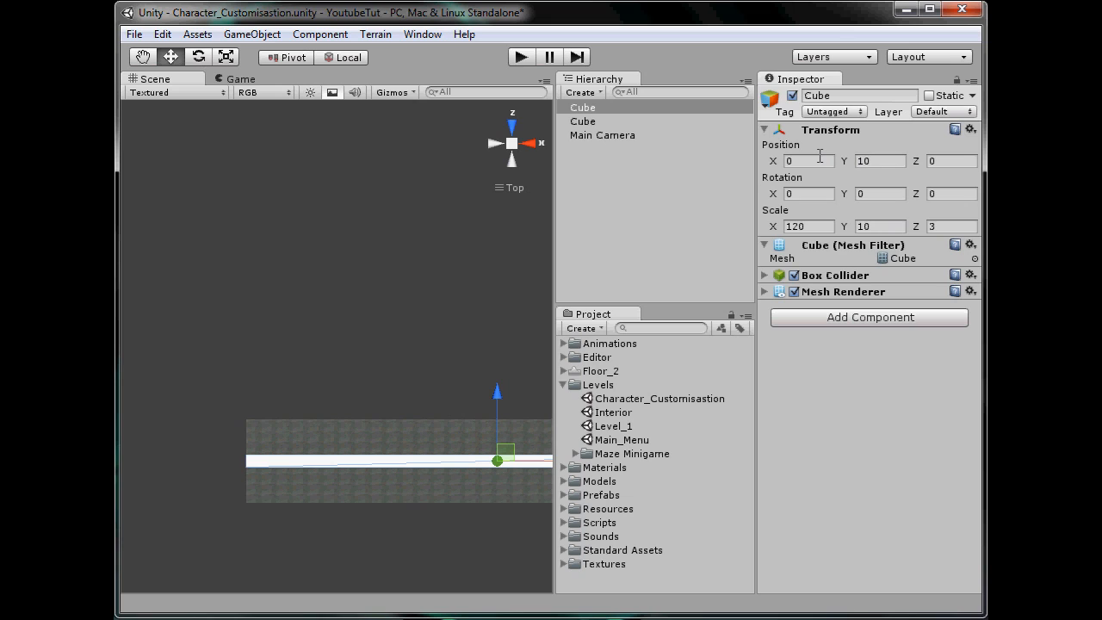
{"action": "left_click", "coordinate": [896, 161]}
{"action": "type", "text": "0"}
{"action": "key", "text": "Tab"}
{"action": "type", "text": "10"}
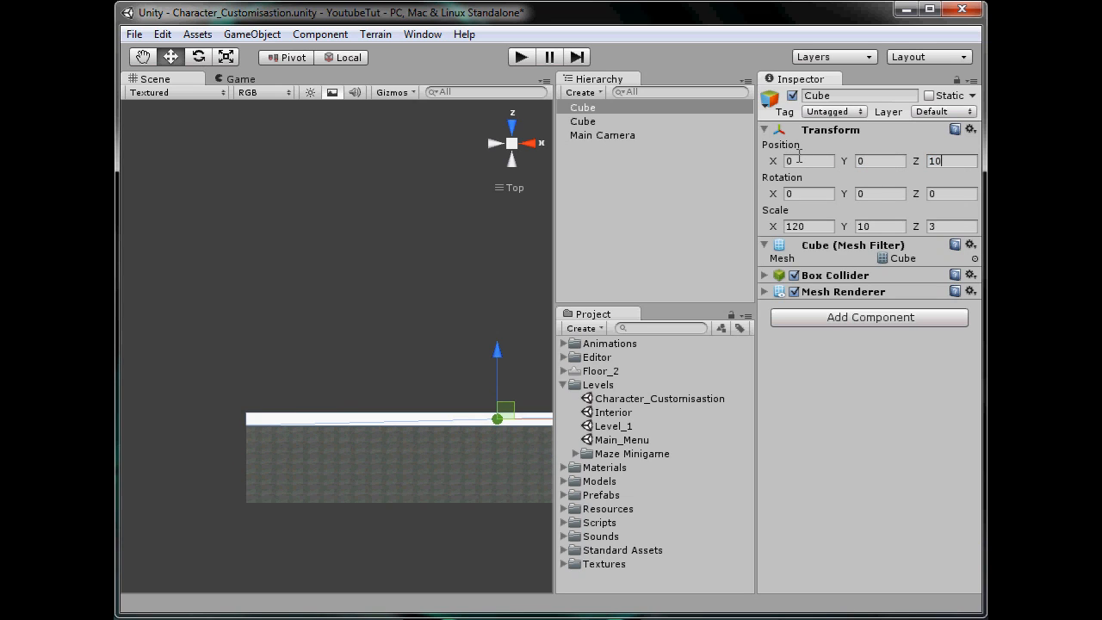
Step: Using a side view, set the wall cube's Y position to 5 and its Z scale to 1
{"action": "left_click", "coordinate": [529, 143]}
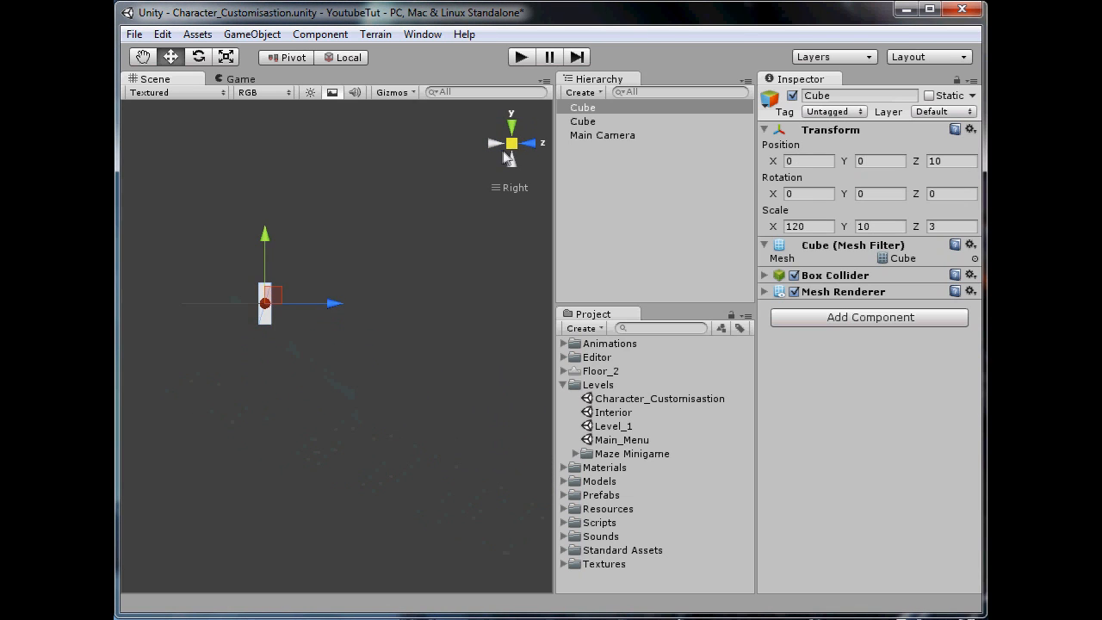
{"action": "left_click", "coordinate": [528, 144]}
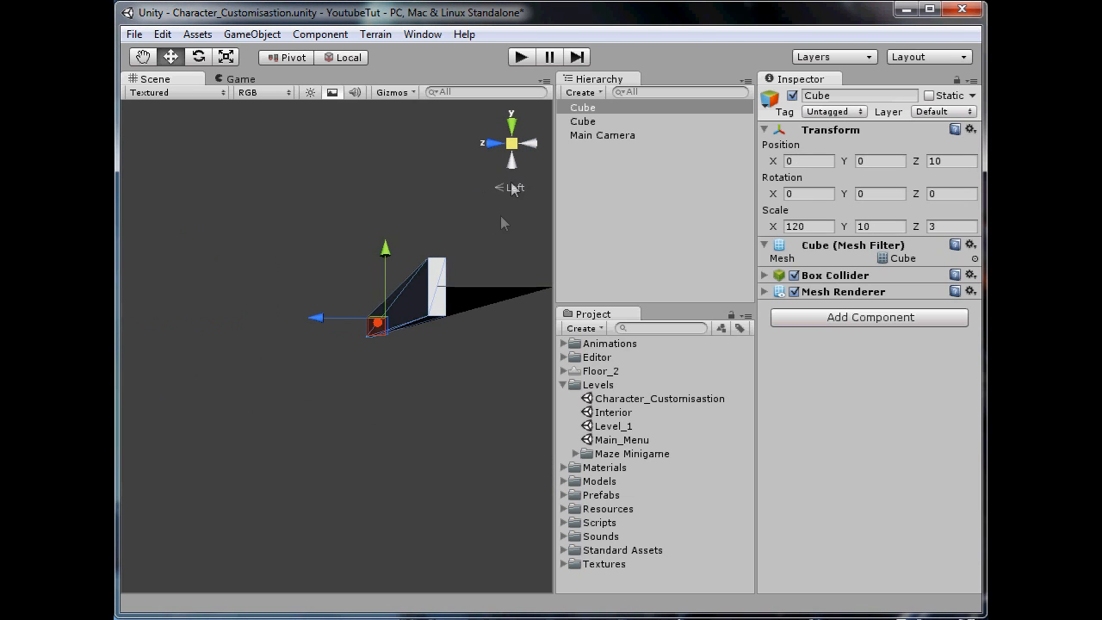
{"action": "left_click", "coordinate": [511, 146]}
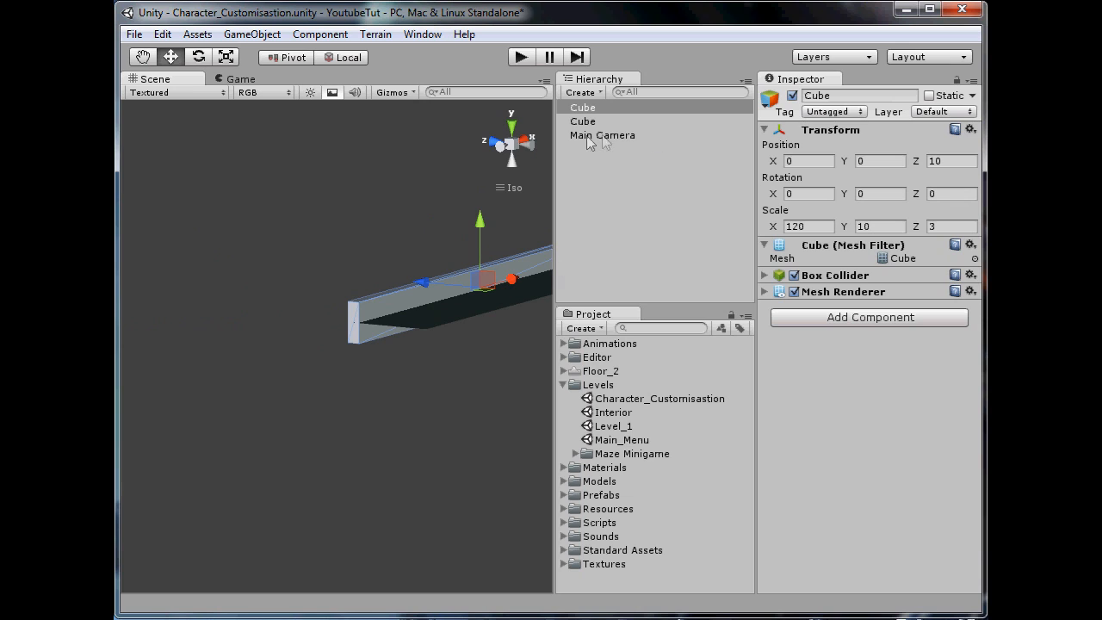
{"action": "left_click", "coordinate": [527, 143]}
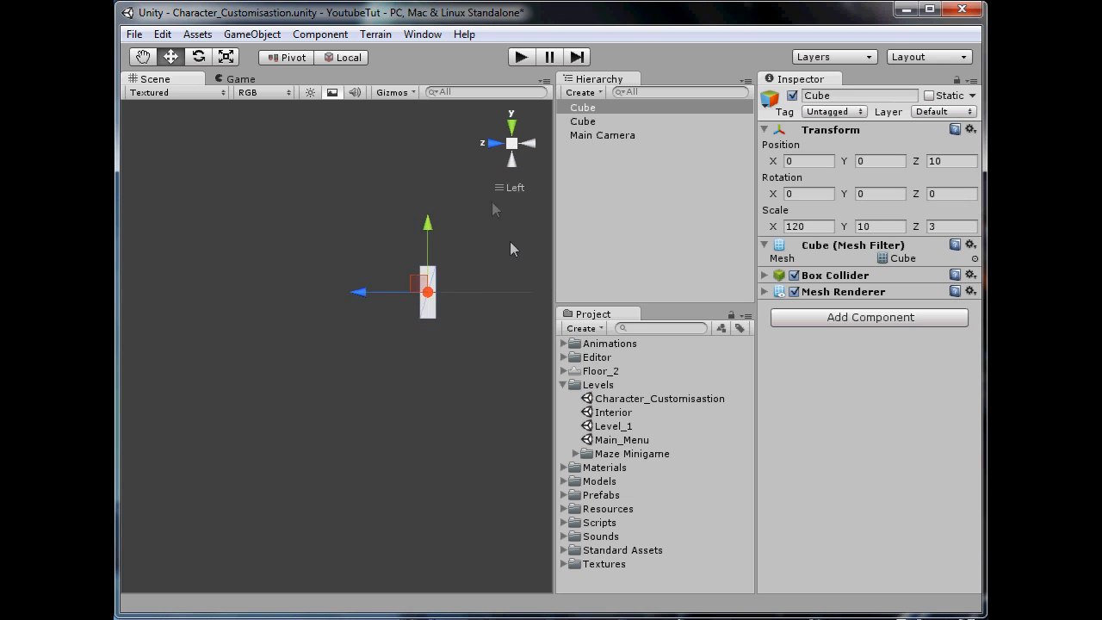
{"action": "scroll", "coordinate": [329, 414], "scroll_direction": "up", "scroll_amount": 5}
{"action": "left_click_drag", "start_coordinate": [899, 161], "coordinate": [844, 153]}
{"action": "type", "text": "5"}
{"action": "key", "text": "Return"}
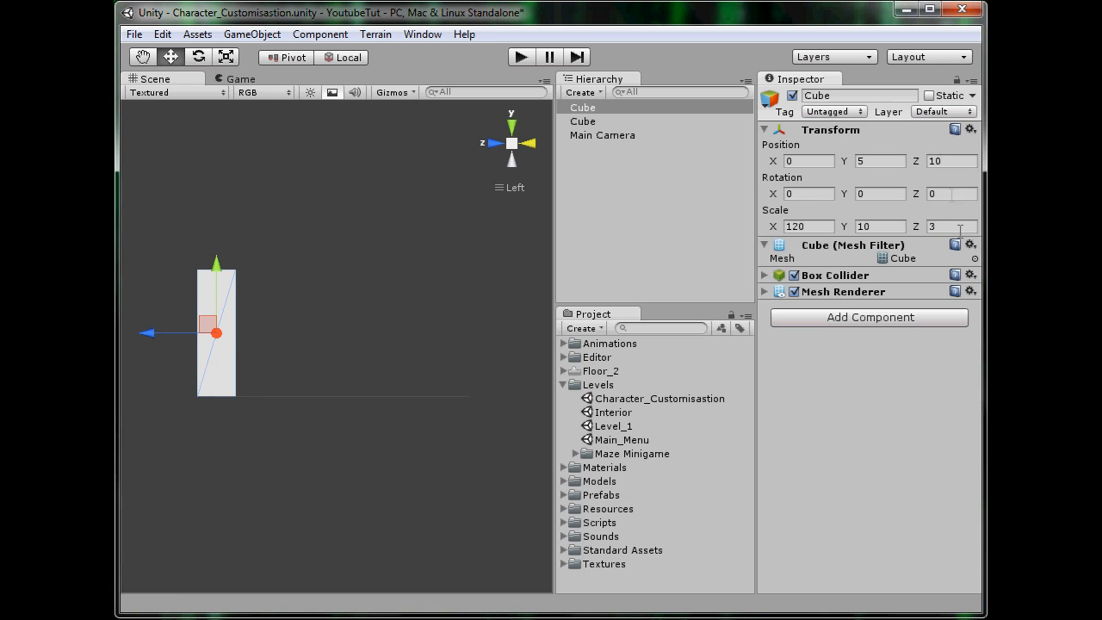
{"action": "type", "text": "1"}
{"action": "key", "text": "Return"}
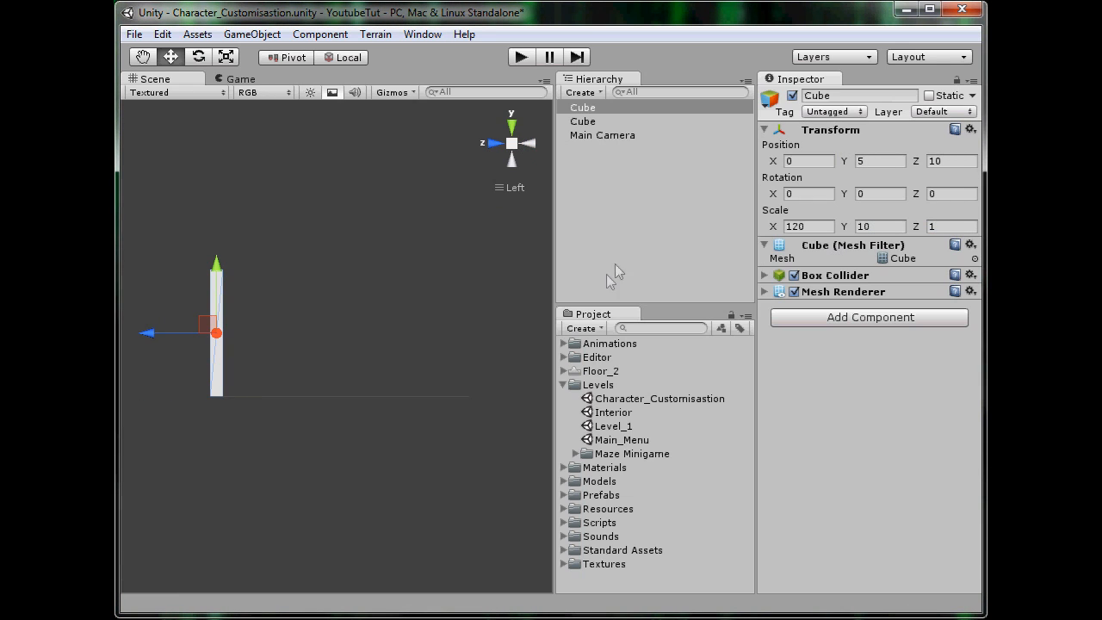
Step: Duplicate the long wall cube and move the copy along Z to about the middle of the floor
{"action": "left_click", "coordinate": [512, 144]}
{"action": "left_click_drag", "start_coordinate": [284, 318], "coordinate": [310, 405], "text": "alt"}
{"action": "key", "text": "ctrl+d"}
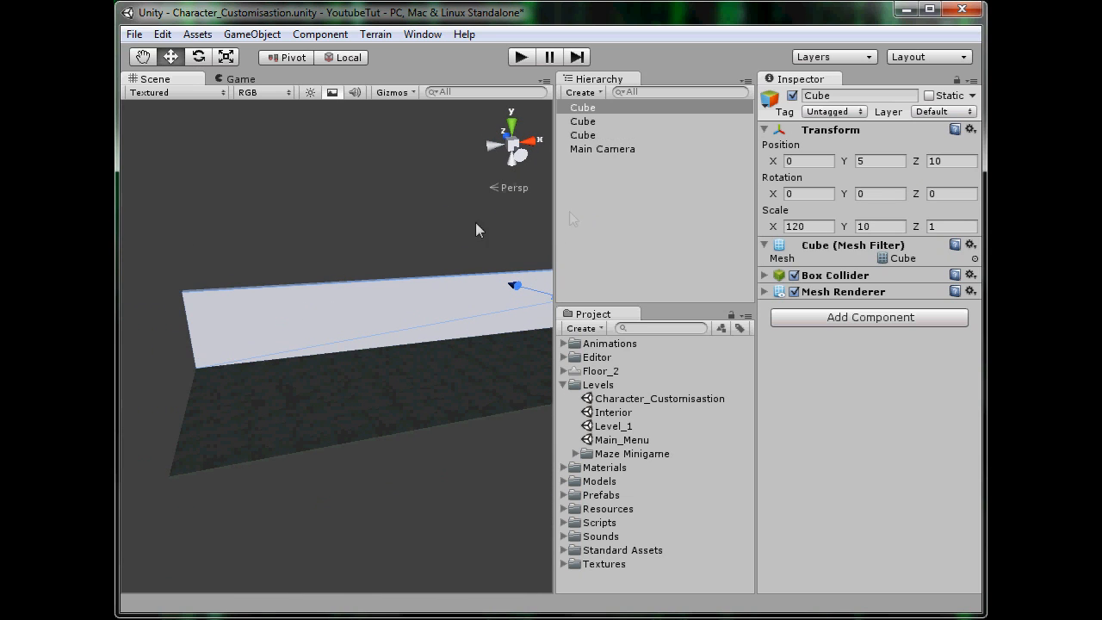
{"action": "left_click_drag", "start_coordinate": [517, 287], "coordinate": [461, 187]}
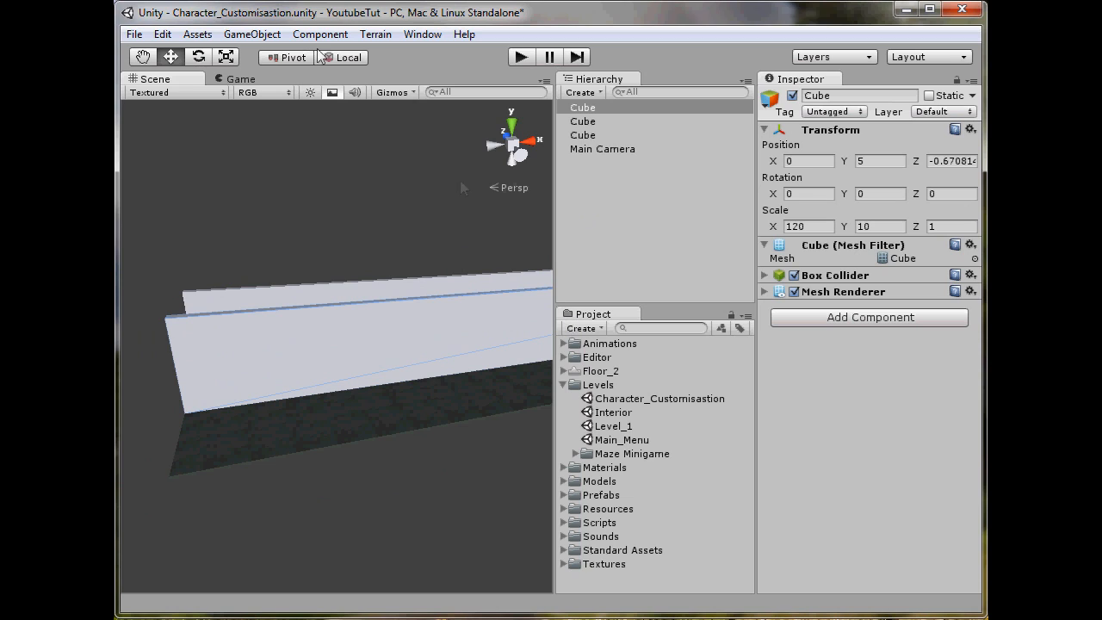
Step: Set the duplicated wall's scale to X 1, Y 10 and Z 20 so it spans the floor's width
{"action": "left_click", "coordinate": [811, 227]}
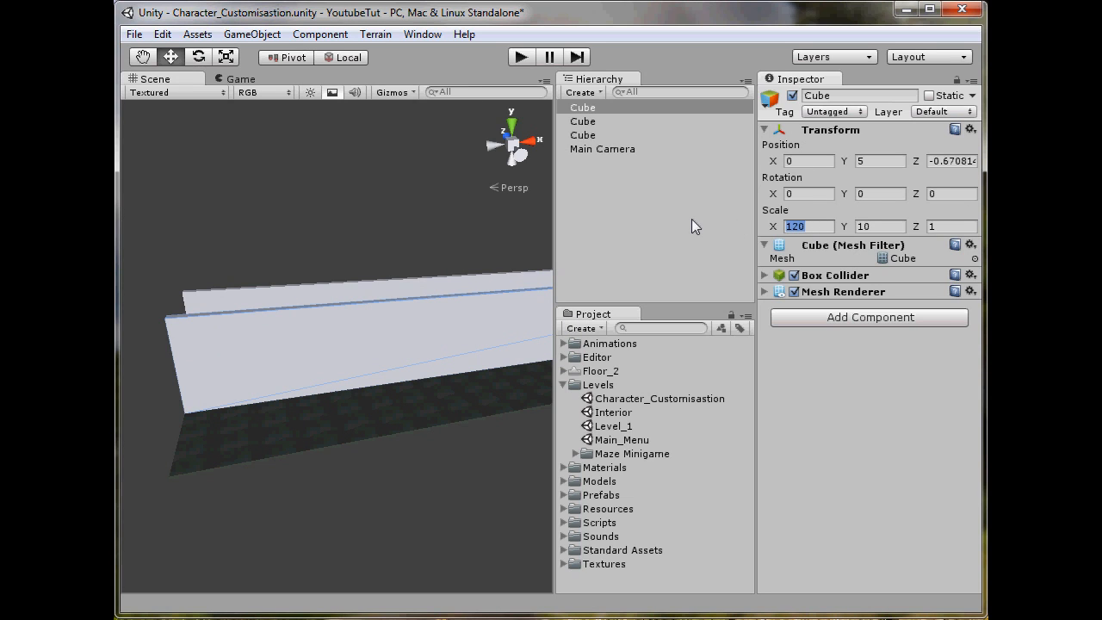
{"action": "type", "text": "1"}
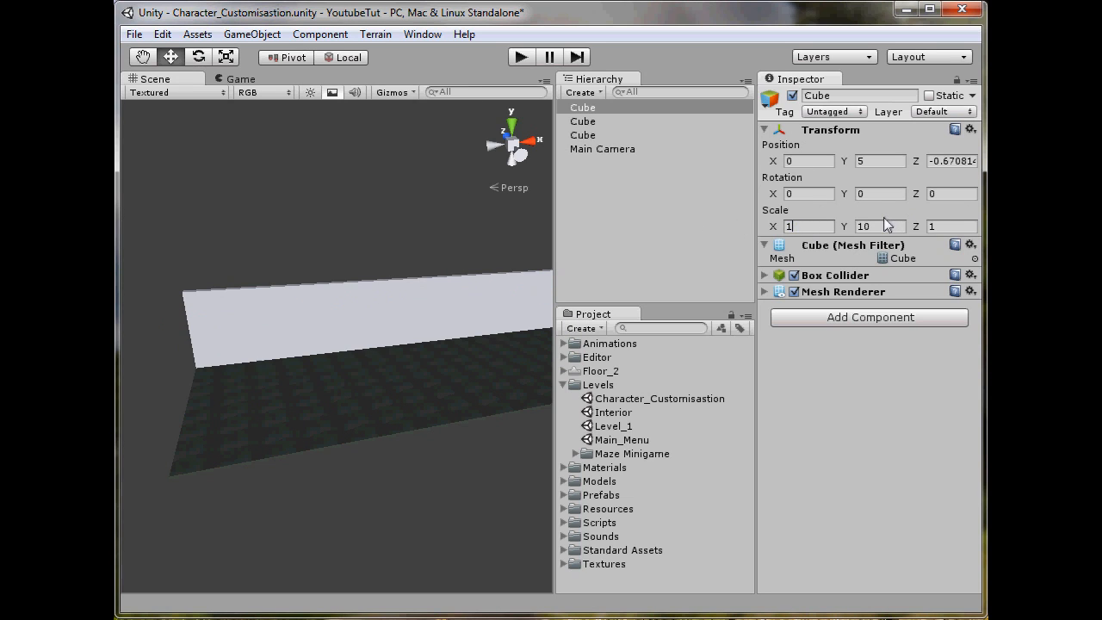
{"action": "left_click", "coordinate": [900, 225]}
{"action": "right_click_drag", "start_coordinate": [464, 280], "coordinate": [418, 356]}
{"action": "left_click", "coordinate": [860, 227]}
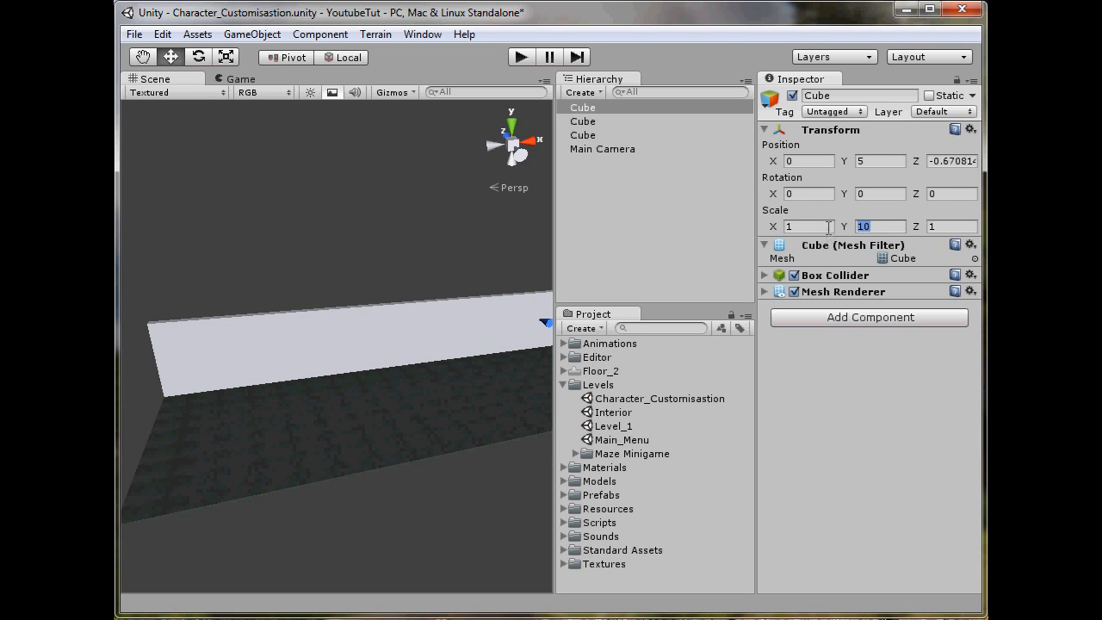
{"action": "type", "text": "20"}
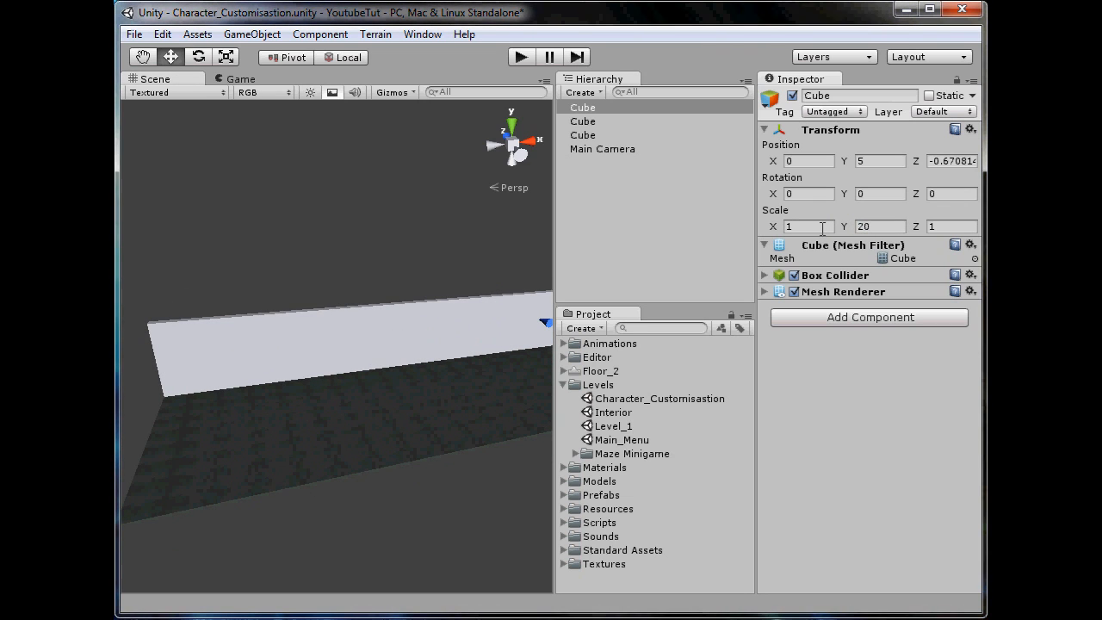
{"action": "middle_click_drag", "start_coordinate": [284, 418], "coordinate": [127, 443]}
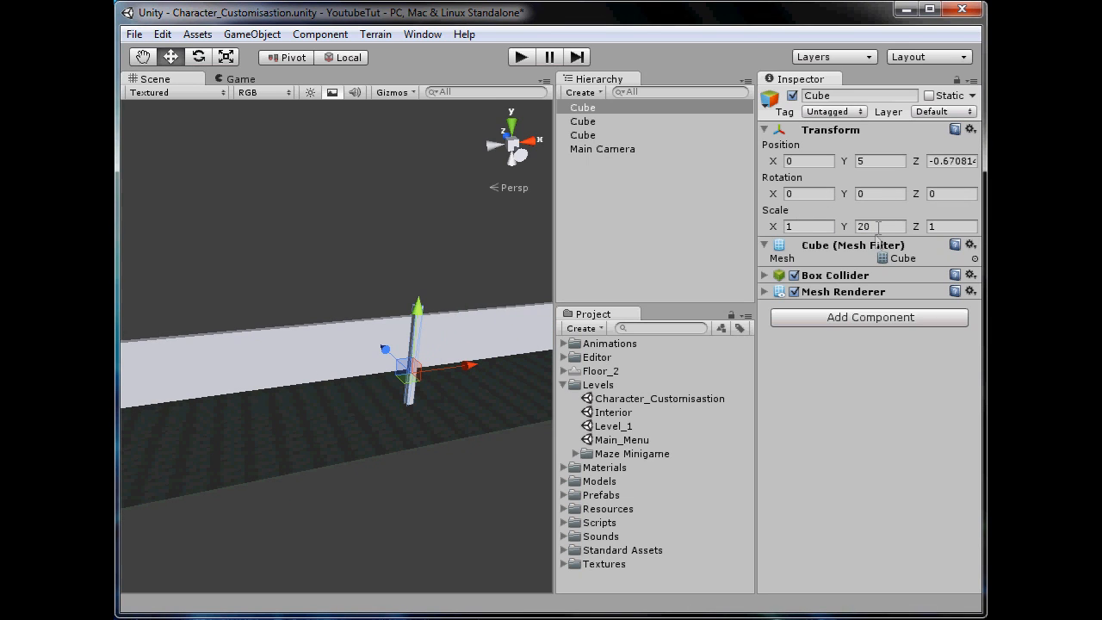
{"action": "type", "text": "10"}
{"action": "type", "text": "20"}
Step: Move the short wall to the floor's end and set its X position to -60
{"action": "left_click_drag", "start_coordinate": [466, 364], "coordinate": [244, 401]}
{"action": "middle_click_drag", "start_coordinate": [244, 402], "coordinate": [671, 386]}
{"action": "scroll", "coordinate": [512, 407], "scroll_direction": "down", "scroll_amount": 1}
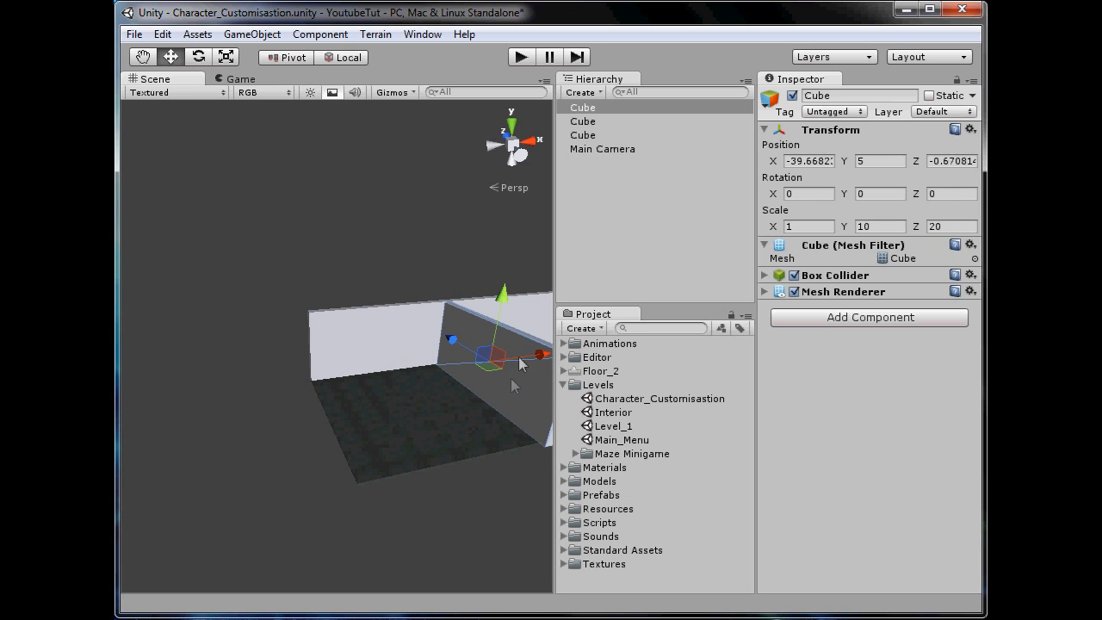
{"action": "left_click_drag", "start_coordinate": [543, 359], "coordinate": [408, 396]}
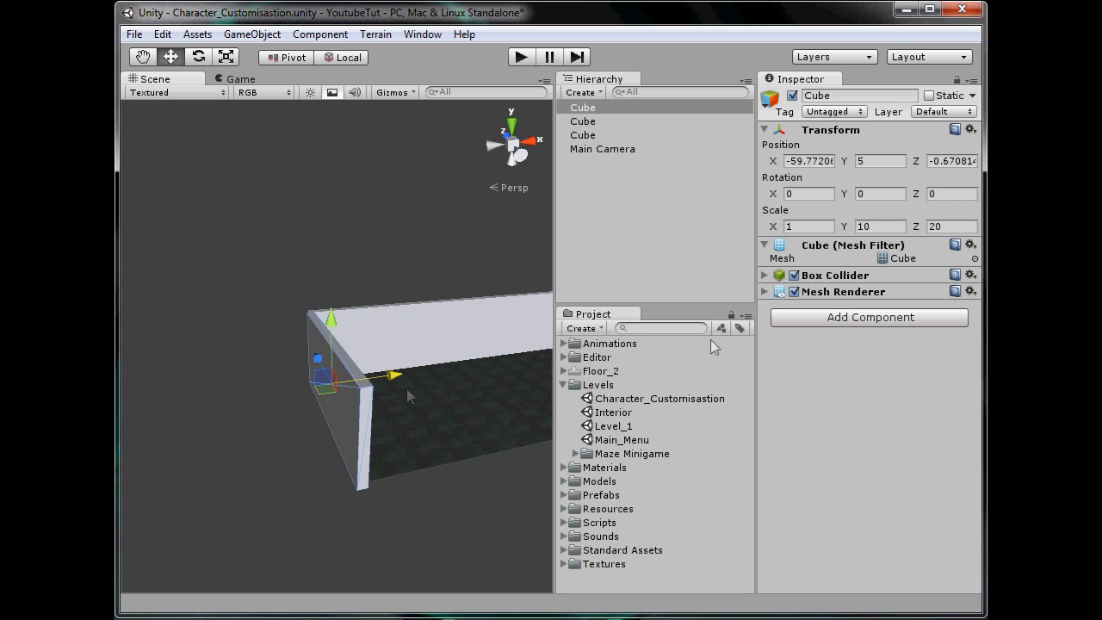
{"action": "left_click", "coordinate": [814, 161]}
{"action": "type", "text": "60"}
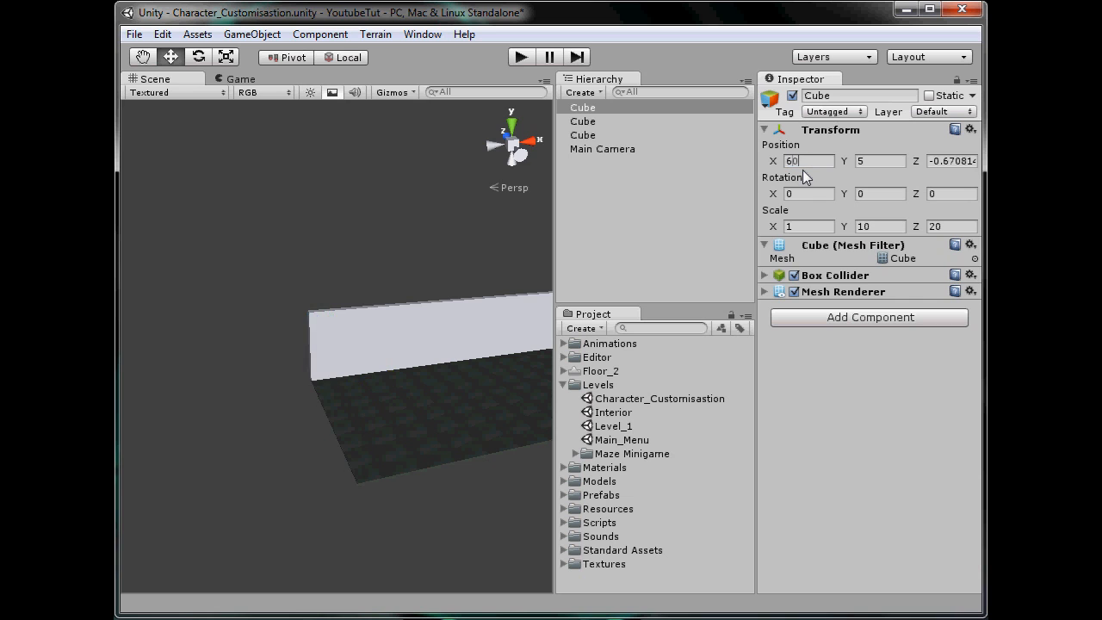
{"action": "key", "text": "Return"}
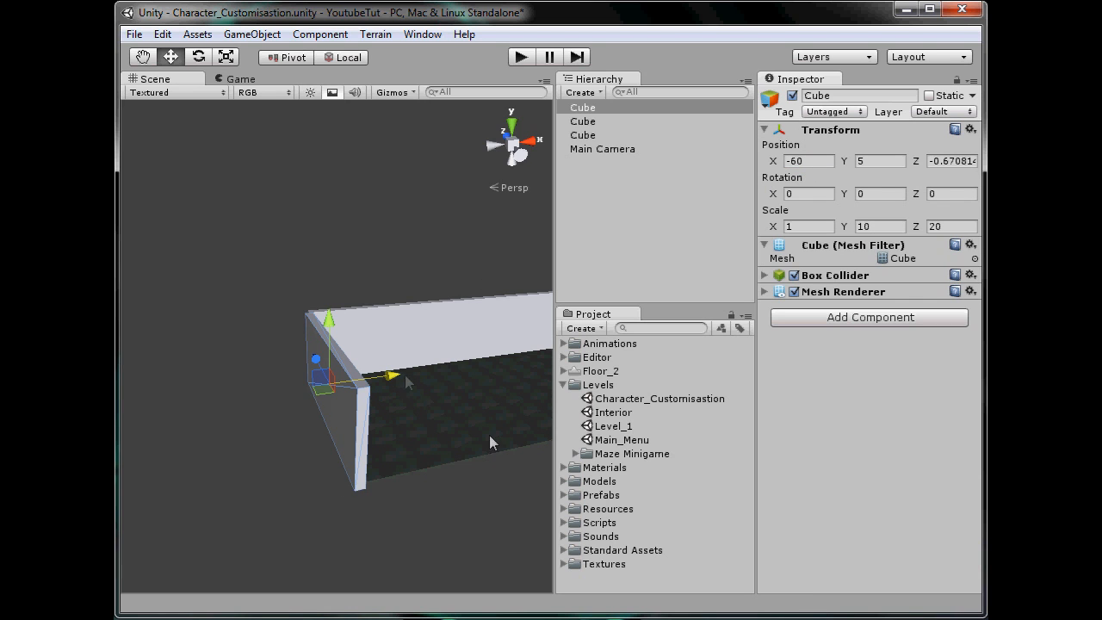
Step: Set the short wall's Z position to 0
{"action": "left_click_drag", "start_coordinate": [489, 441], "coordinate": [173, 434], "text": "alt"}
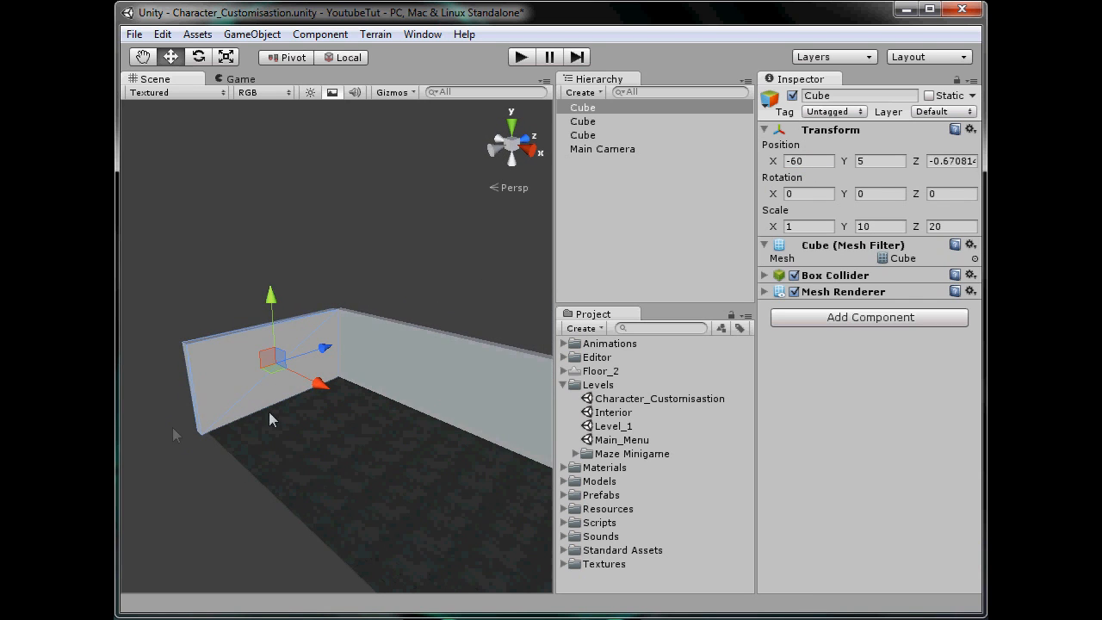
{"action": "key", "text": "ctrl+a"}
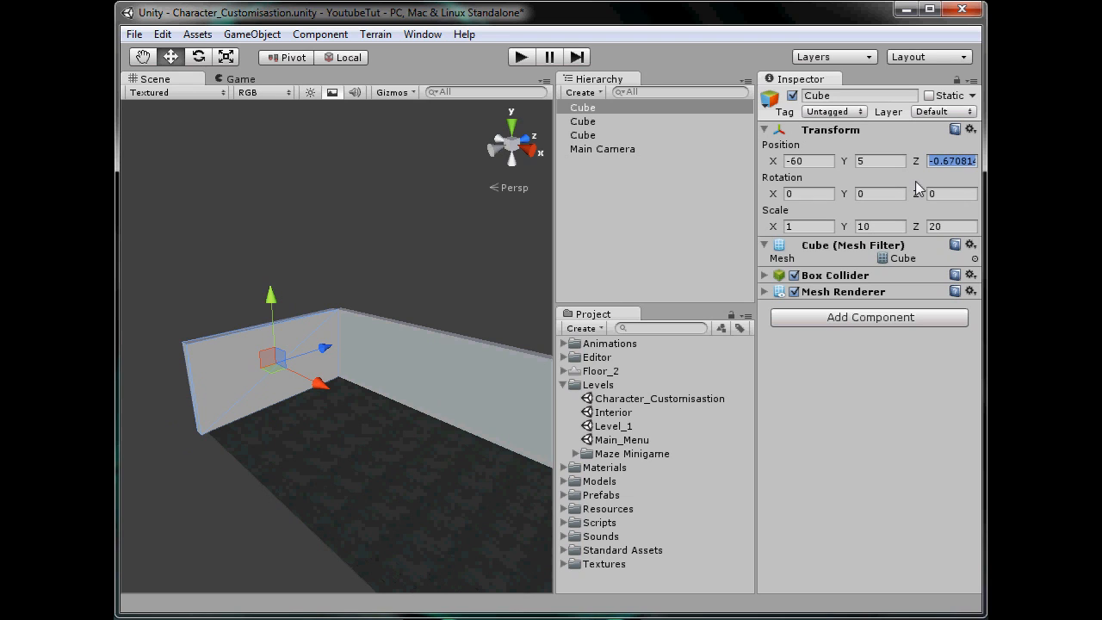
{"action": "type", "text": "0"}
{"action": "key", "text": "Return"}
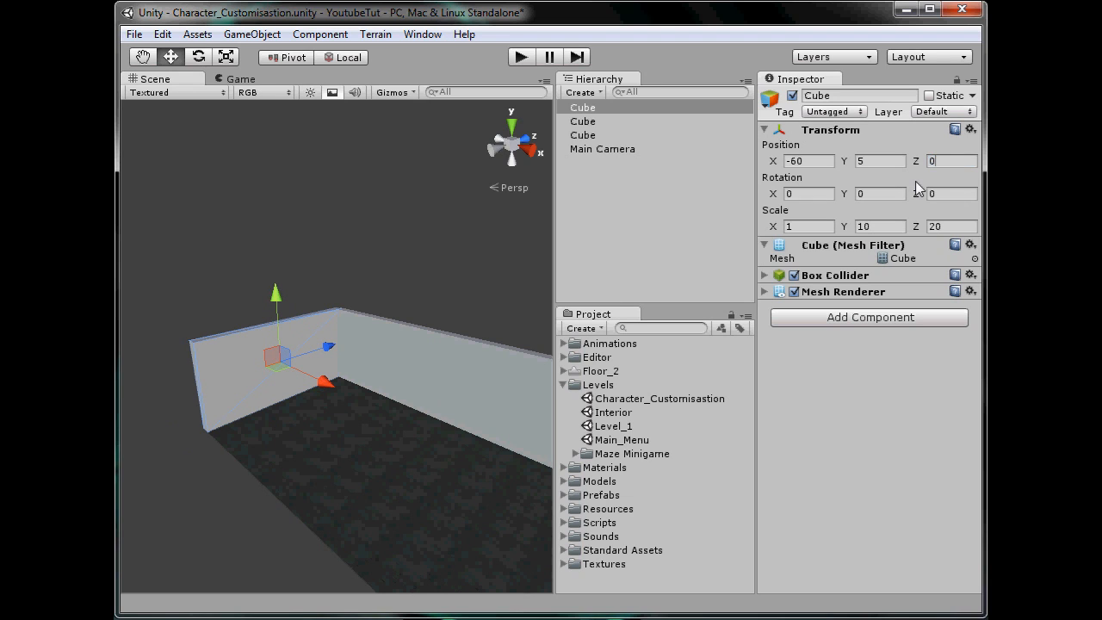
Step: Duplicate the short wall and set the copy's X position to 60 for the opposite end
{"action": "left_click", "coordinate": [603, 108]}
{"action": "key", "text": "ctrl+d"}
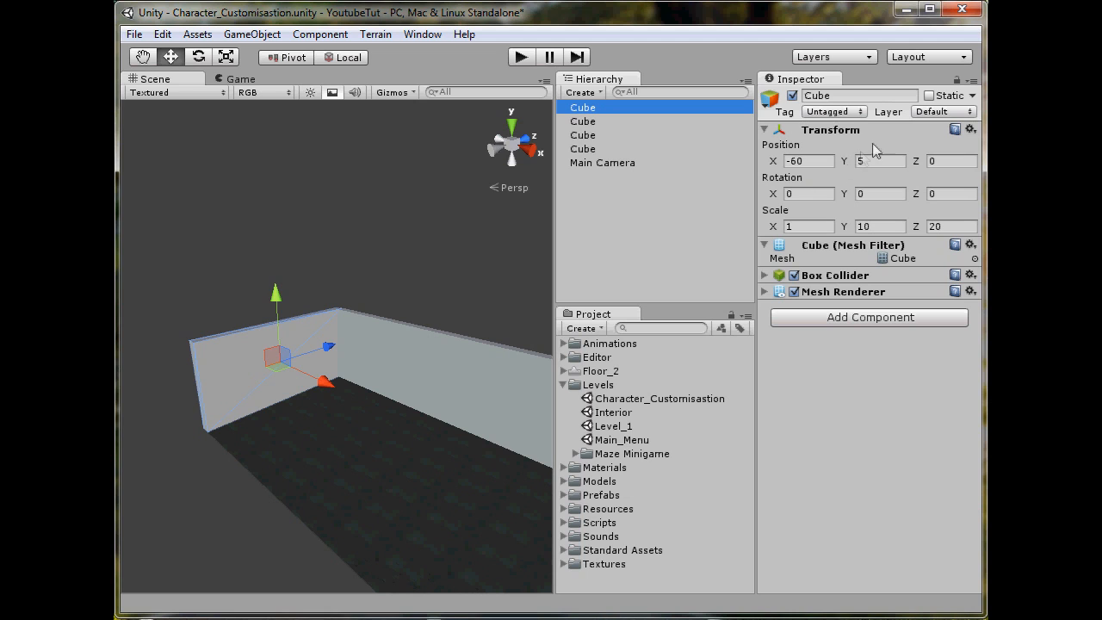
{"action": "left_click_drag", "start_coordinate": [791, 162], "coordinate": [751, 162]}
{"action": "key", "text": "BackSpace"}
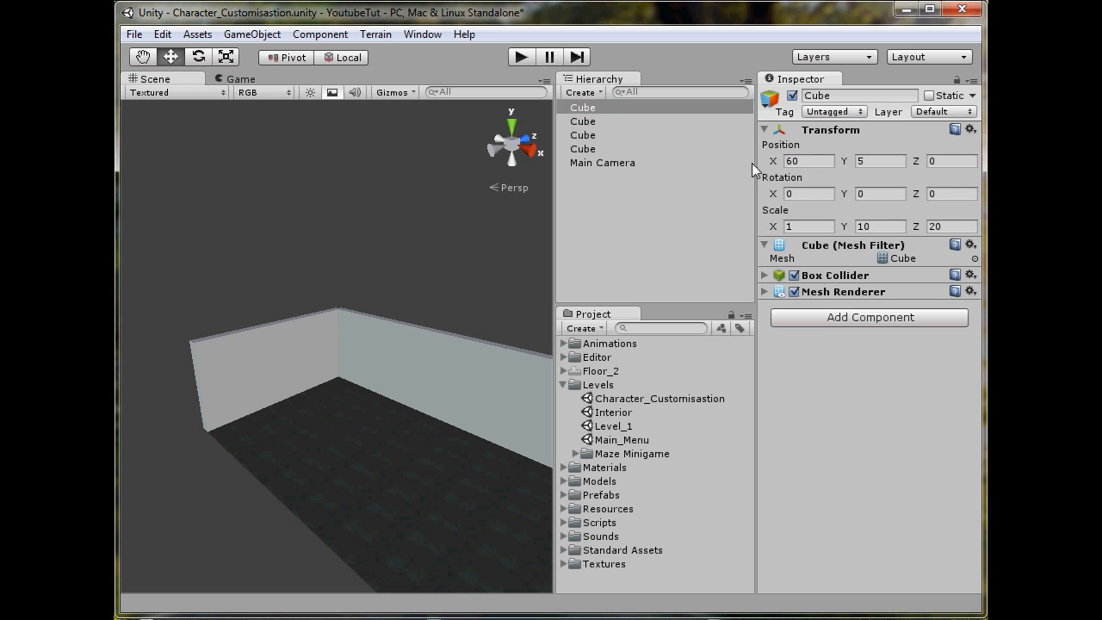
Step: Search the project assets for brick
{"action": "left_click_drag", "start_coordinate": [315, 443], "coordinate": [555, 410], "text": "alt"}
{"action": "scroll", "coordinate": [465, 410], "scroll_direction": "up", "scroll_amount": 2}
{"action": "middle_click_drag", "start_coordinate": [465, 412], "coordinate": [436, 398]}
{"action": "scroll", "coordinate": [379, 422], "scroll_direction": "up", "scroll_amount": 3}
{"action": "scroll", "coordinate": [442, 420], "scroll_direction": "up", "scroll_amount": 4}
{"action": "scroll", "coordinate": [312, 362], "scroll_direction": "down", "scroll_amount": 4}
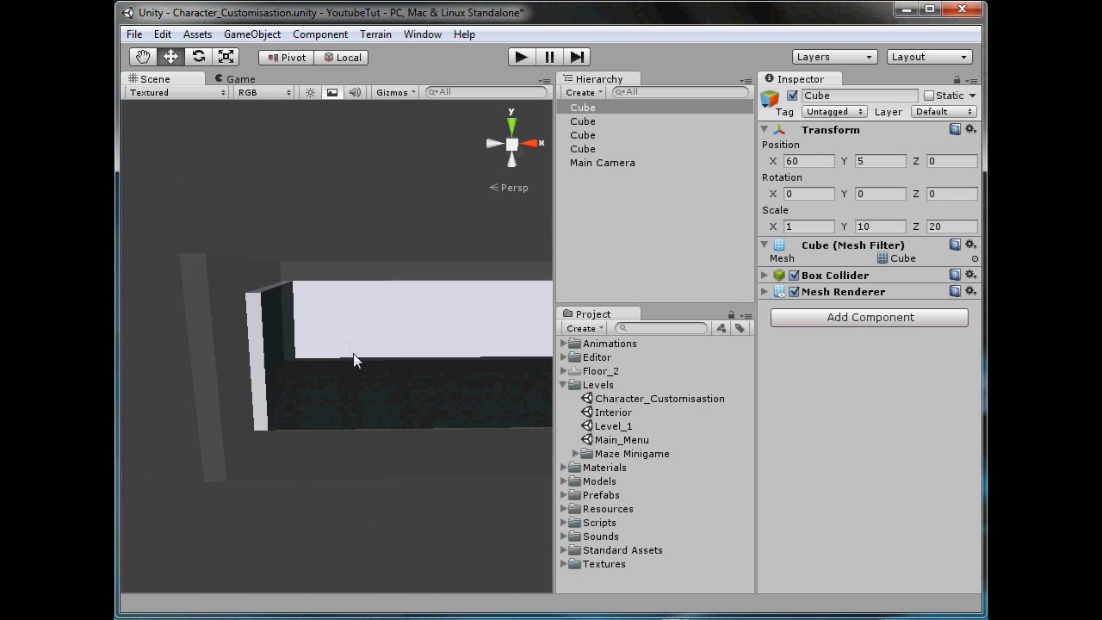
{"action": "middle_click_drag", "start_coordinate": [352, 353], "coordinate": [301, 426]}
{"action": "left_click", "coordinate": [655, 328]}
{"action": "type", "text": "brick"}
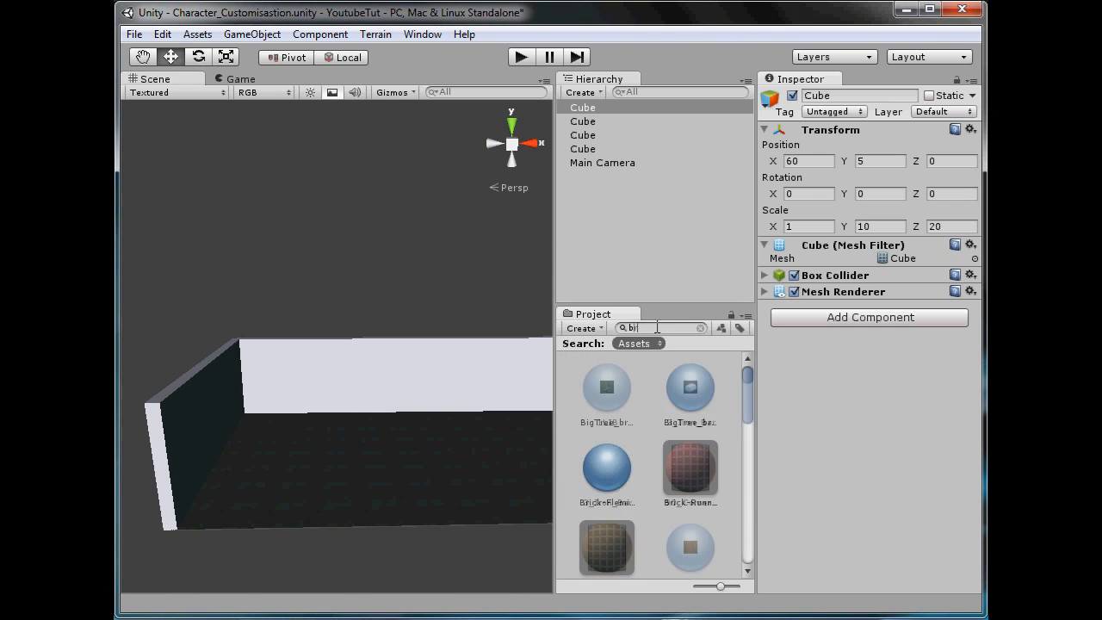
Step: Select all three walls and apply the brick texture to the end wall at X 60 and the long back wall
{"action": "left_click", "coordinate": [207, 434]}
{"action": "left_click", "coordinate": [364, 382], "text": "shift"}
{"action": "middle_click_drag", "start_coordinate": [510, 428], "coordinate": [409, 437]}
{"action": "scroll", "coordinate": [281, 425], "scroll_direction": "down", "scroll_amount": 4}
{"action": "left_click", "coordinate": [414, 370], "text": "shift"}
{"action": "left_click_drag", "start_coordinate": [612, 479], "coordinate": [422, 366]}
{"action": "left_click_drag", "start_coordinate": [623, 476], "coordinate": [329, 358]}
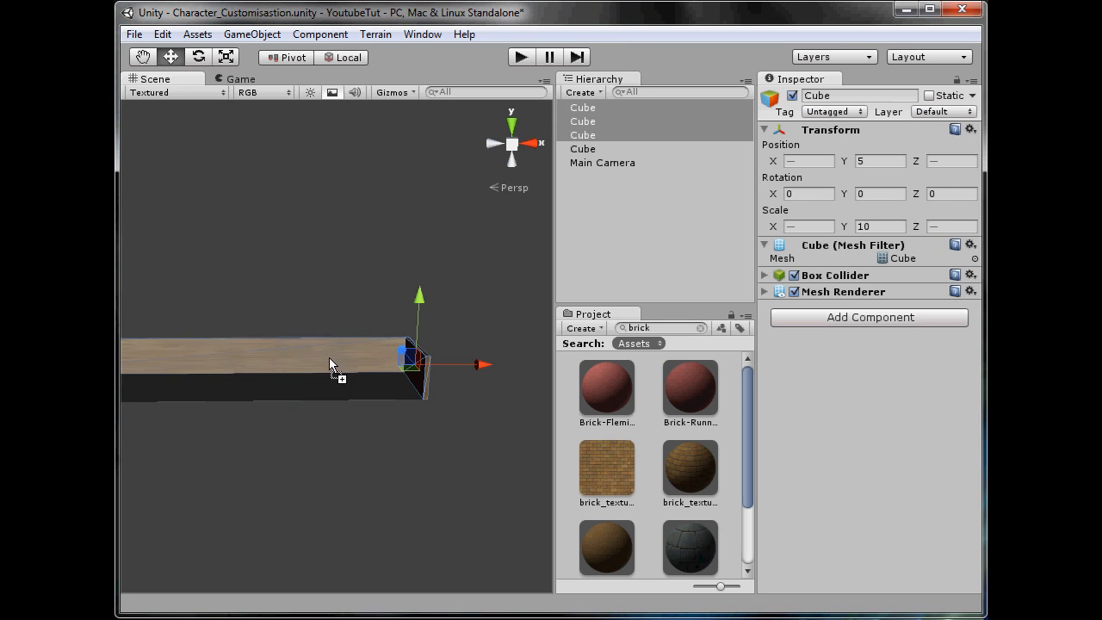
Step: Undo the last texture assignment and apply the brick_texture material to the end wall at X 60
{"action": "scroll", "coordinate": [414, 423], "scroll_direction": "up", "scroll_amount": 10}
{"action": "middle_click_drag", "start_coordinate": [348, 410], "coordinate": [453, 416]}
{"action": "key", "text": "ctrl+z"}
{"action": "left_click_drag", "start_coordinate": [687, 468], "coordinate": [413, 366]}
{"action": "middle_click_drag", "start_coordinate": [446, 405], "coordinate": [336, 392]}
{"action": "scroll", "coordinate": [328, 375], "scroll_direction": "down", "scroll_amount": 5}
{"action": "scroll", "coordinate": [328, 374], "scroll_direction": "up", "scroll_amount": 2}
Step: Select the brick_texture image and clear the asset search to locate it in the Walls folder
{"action": "left_click", "coordinate": [692, 330]}
{"action": "left_click", "coordinate": [600, 465]}
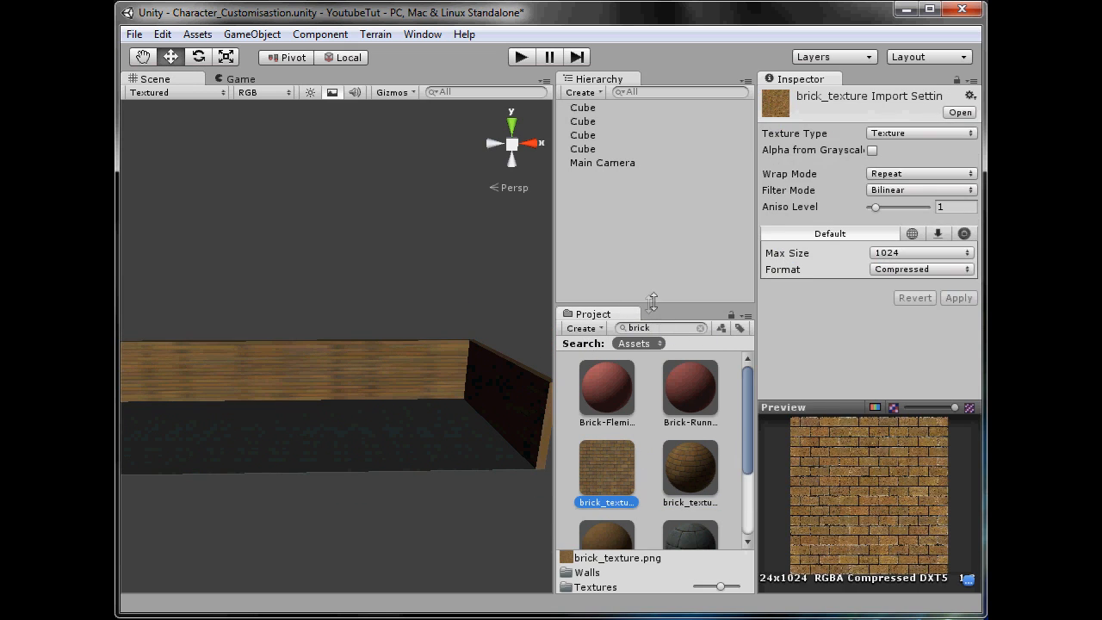
{"action": "left_click_drag", "start_coordinate": [662, 328], "coordinate": [615, 327]}
{"action": "key", "text": "BackSpace"}
{"action": "scroll", "coordinate": [659, 473], "scroll_direction": "down", "scroll_amount": 2}
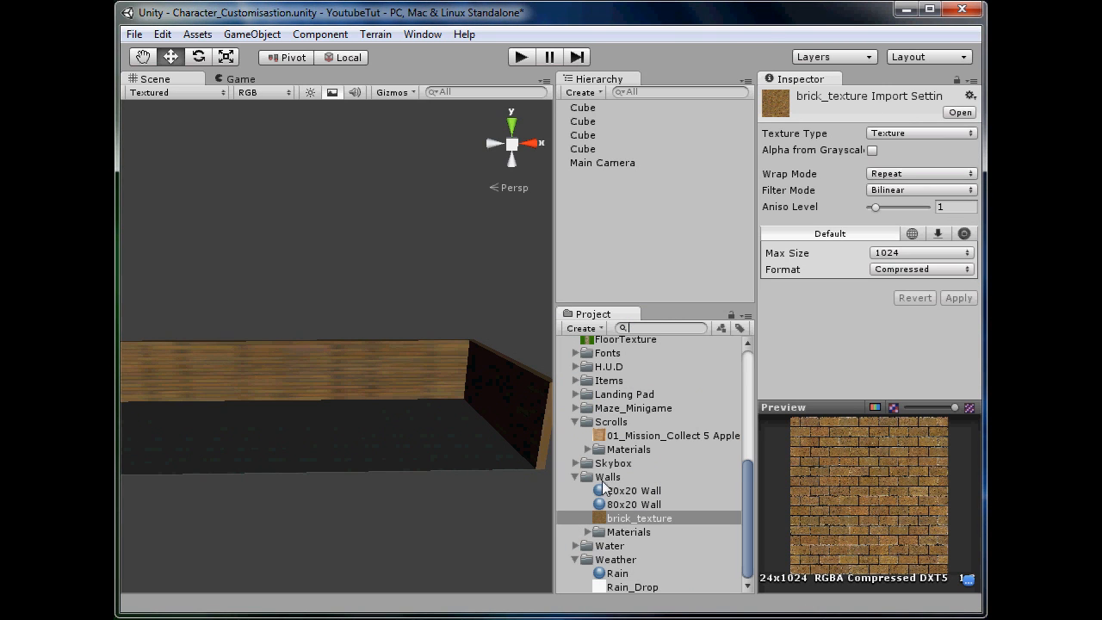
Step: Delete the 20x20 Wall and 80x20 Wall materials from the Walls folder
{"action": "left_click", "coordinate": [625, 490]}
{"action": "left_click", "coordinate": [635, 503], "text": "shift"}
{"action": "key", "text": "Delete"}
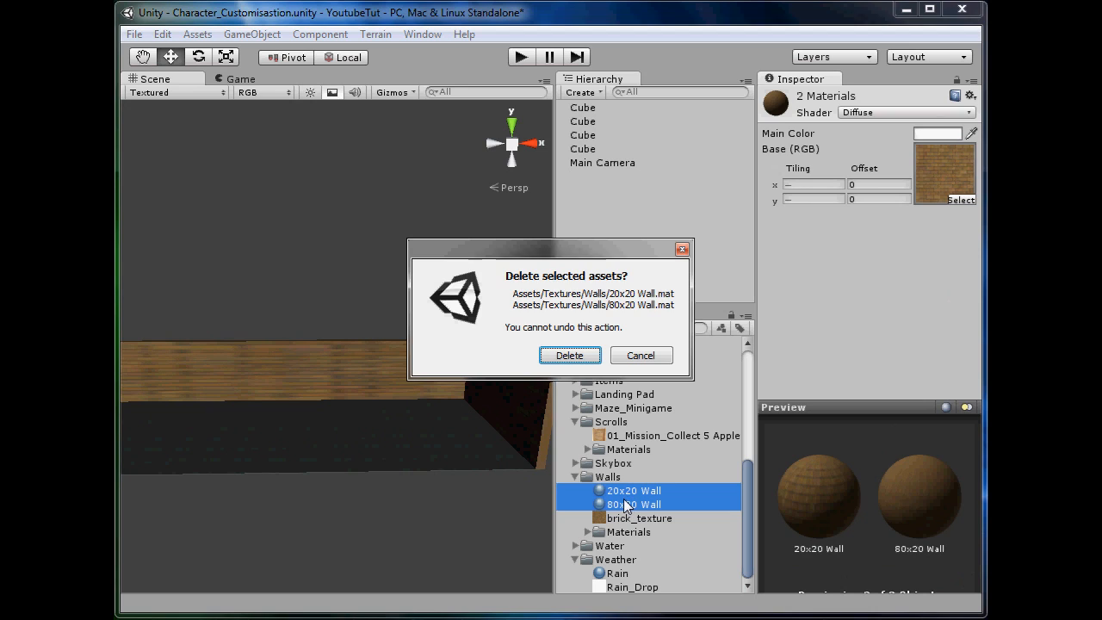
{"action": "key", "text": "Return"}
Step: Create a material named 120-Wall in the Walls folder with brick_texture as its base texture
{"action": "left_click", "coordinate": [623, 504]}
{"action": "right_click", "coordinate": [619, 505]}
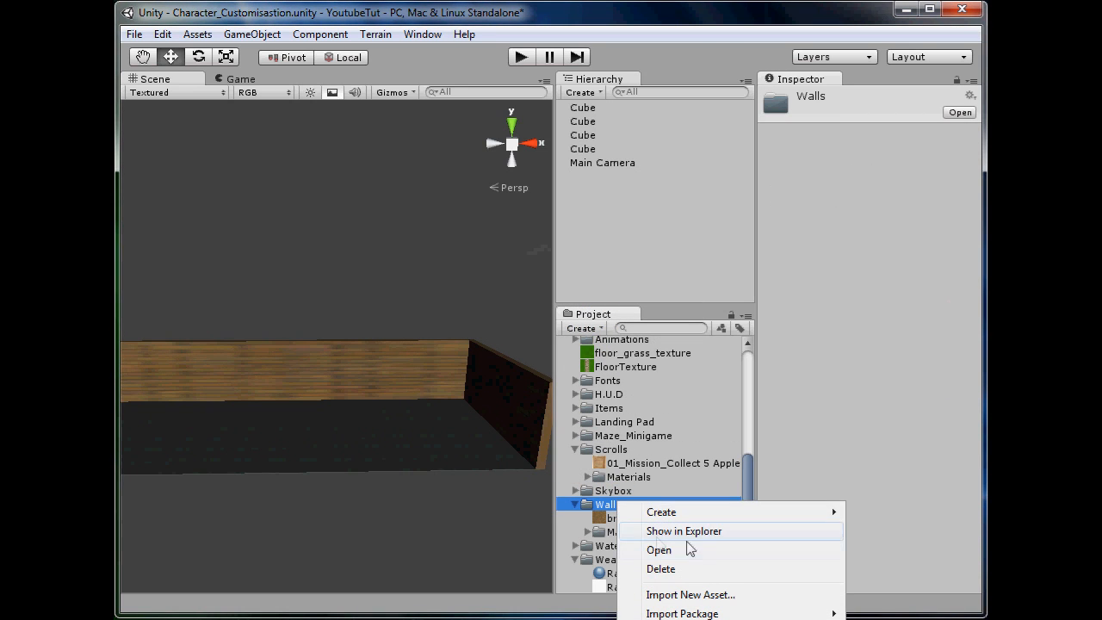
{"action": "mouse_move", "coordinate": [713, 515]}
{"action": "left_click", "coordinate": [890, 360]}
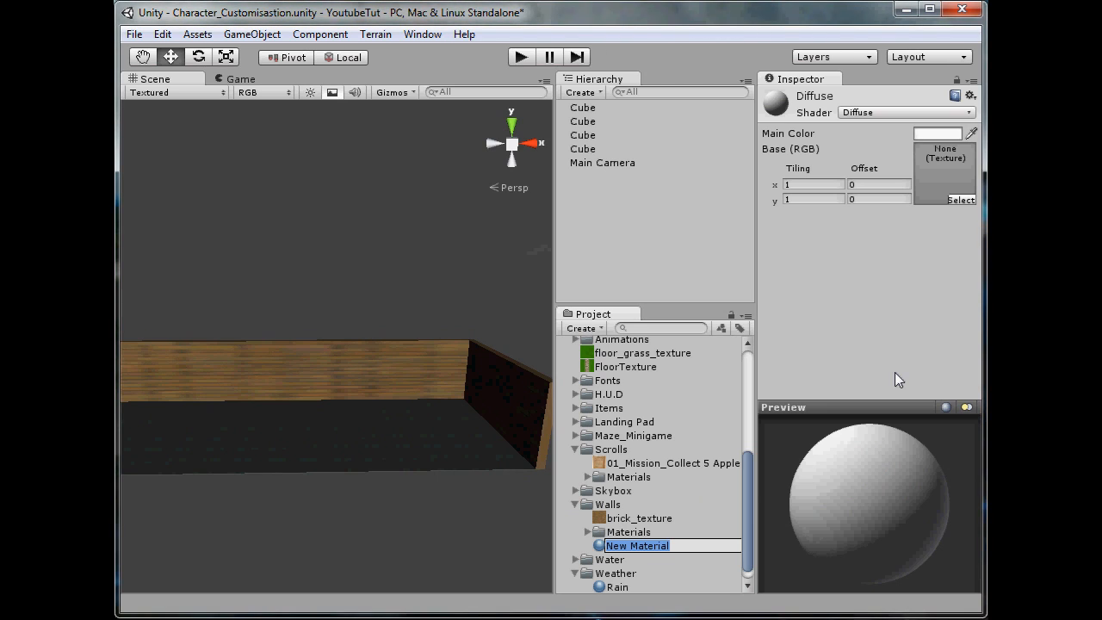
{"action": "type", "text": "120-Wall"}
{"action": "key", "text": "Return"}
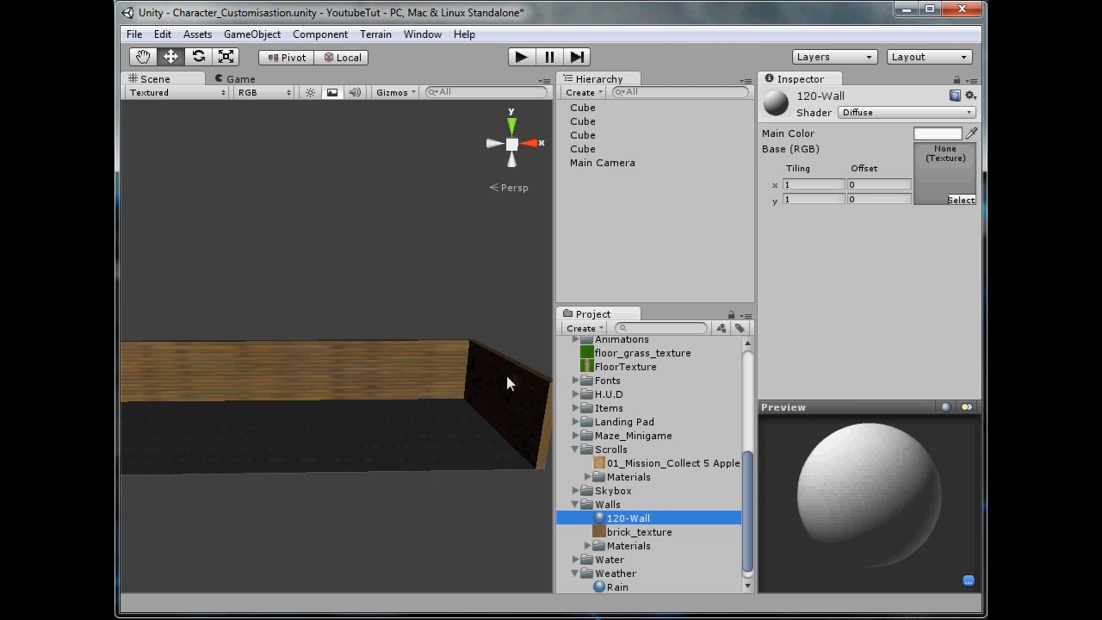
{"action": "left_click_drag", "start_coordinate": [621, 532], "coordinate": [936, 151]}
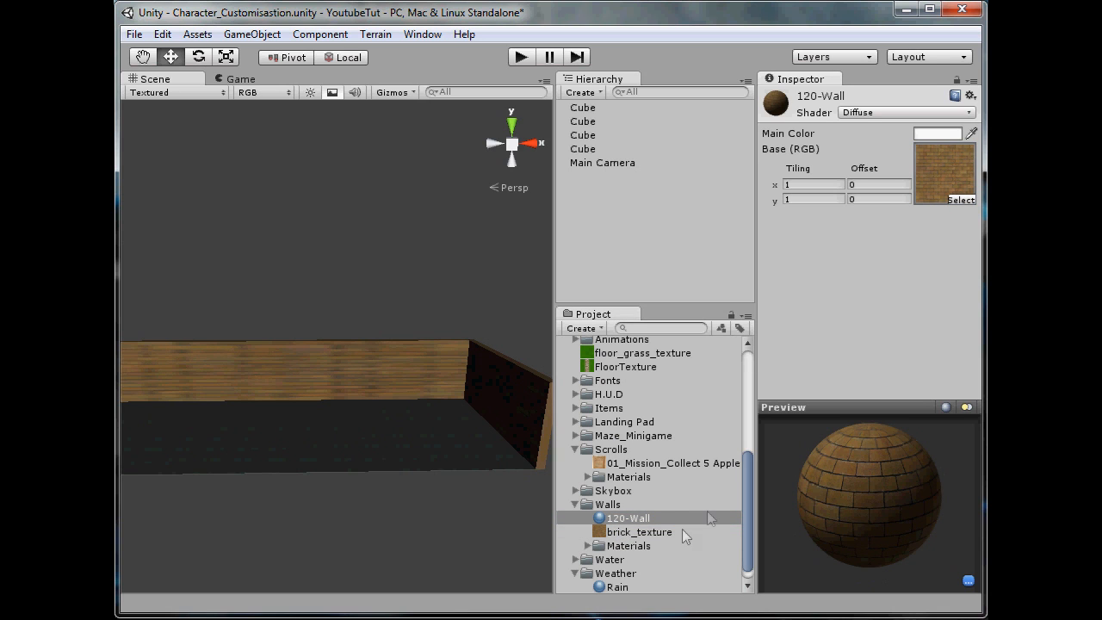
Step: Apply the 120-Wall material to the long back wall and set its X tiling to 10
{"action": "left_click_drag", "start_coordinate": [627, 514], "coordinate": [346, 364]}
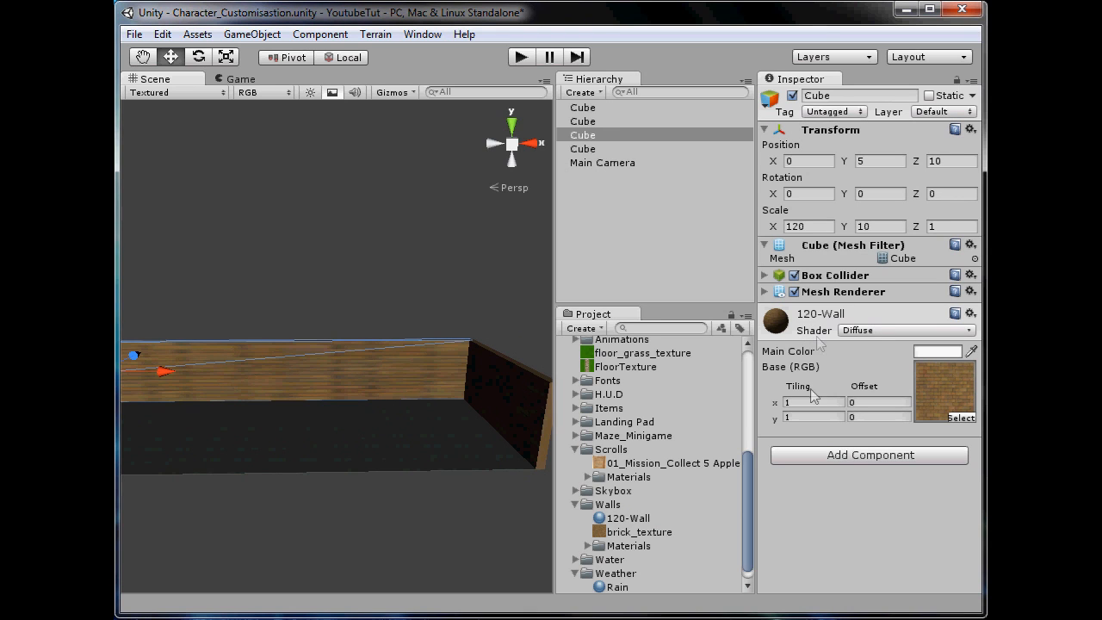
{"action": "type", "text": "100"}
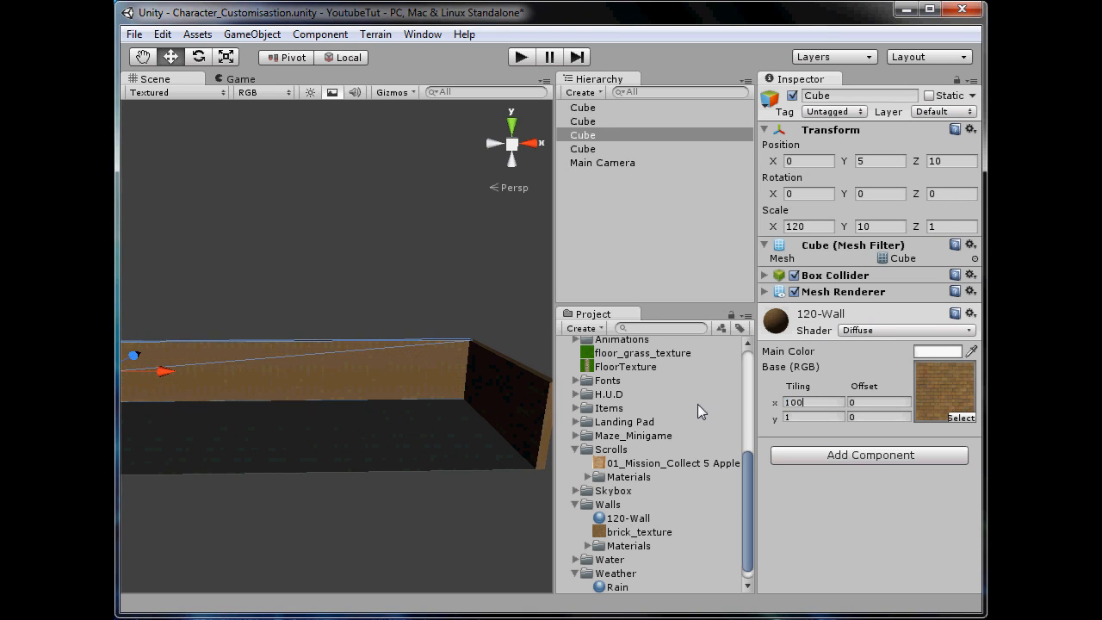
{"action": "key", "text": "BackSpace"}
{"action": "scroll", "coordinate": [159, 513], "scroll_direction": "up", "scroll_amount": 4}
{"action": "middle_click_drag", "start_coordinate": [159, 513], "coordinate": [237, 390]}
{"action": "scroll", "coordinate": [372, 244], "scroll_direction": "up", "scroll_amount": 6}
{"action": "middle_click_drag", "start_coordinate": [372, 245], "coordinate": [354, 324]}
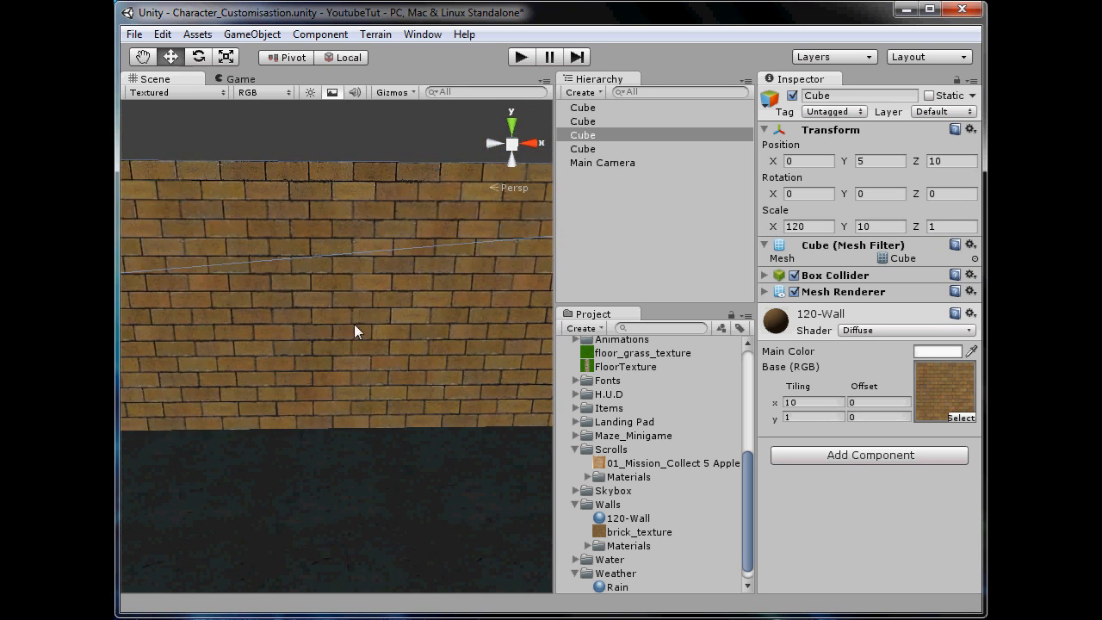
{"action": "scroll", "coordinate": [354, 324], "scroll_direction": "down", "scroll_amount": 3}
{"action": "left_click", "coordinate": [314, 179]}
{"action": "scroll", "coordinate": [310, 182], "scroll_direction": "down", "scroll_amount": 7}
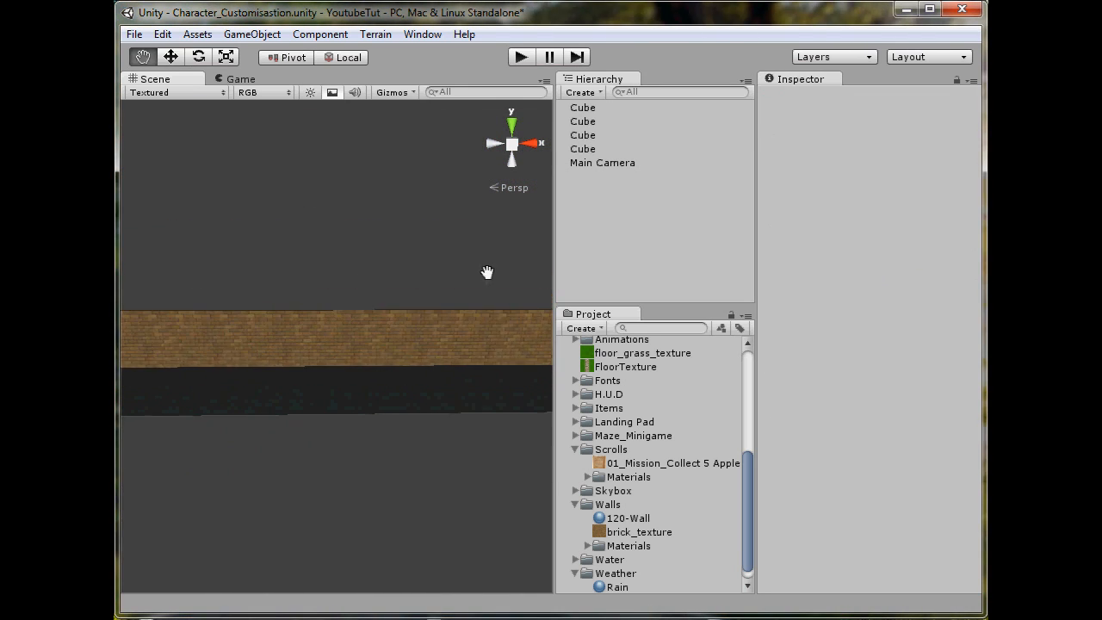
{"action": "scroll", "coordinate": [423, 315], "scroll_direction": "up", "scroll_amount": 5}
{"action": "scroll", "coordinate": [365, 328], "scroll_direction": "down", "scroll_amount": 4}
Step: Create a second material named 20-Wall in the Walls folder
{"action": "left_click_drag", "start_coordinate": [406, 400], "coordinate": [236, 405], "text": "alt"}
{"action": "middle_click_drag", "start_coordinate": [236, 405], "coordinate": [381, 439]}
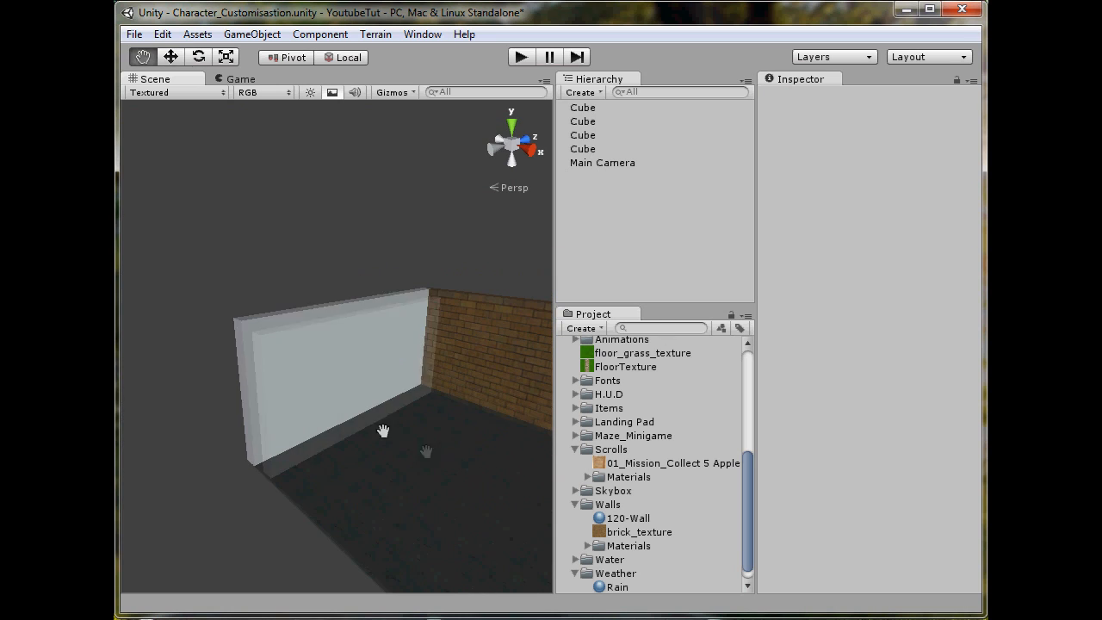
{"action": "left_click", "coordinate": [608, 505]}
{"action": "right_click", "coordinate": [608, 505]}
{"action": "mouse_move", "coordinate": [680, 516]}
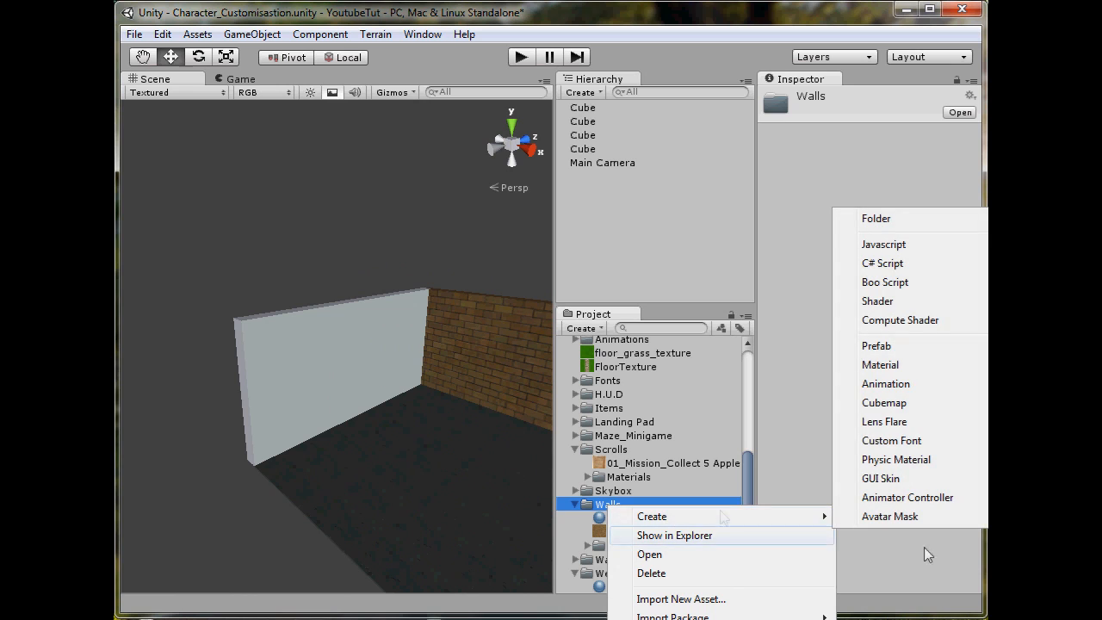
{"action": "left_click", "coordinate": [908, 368]}
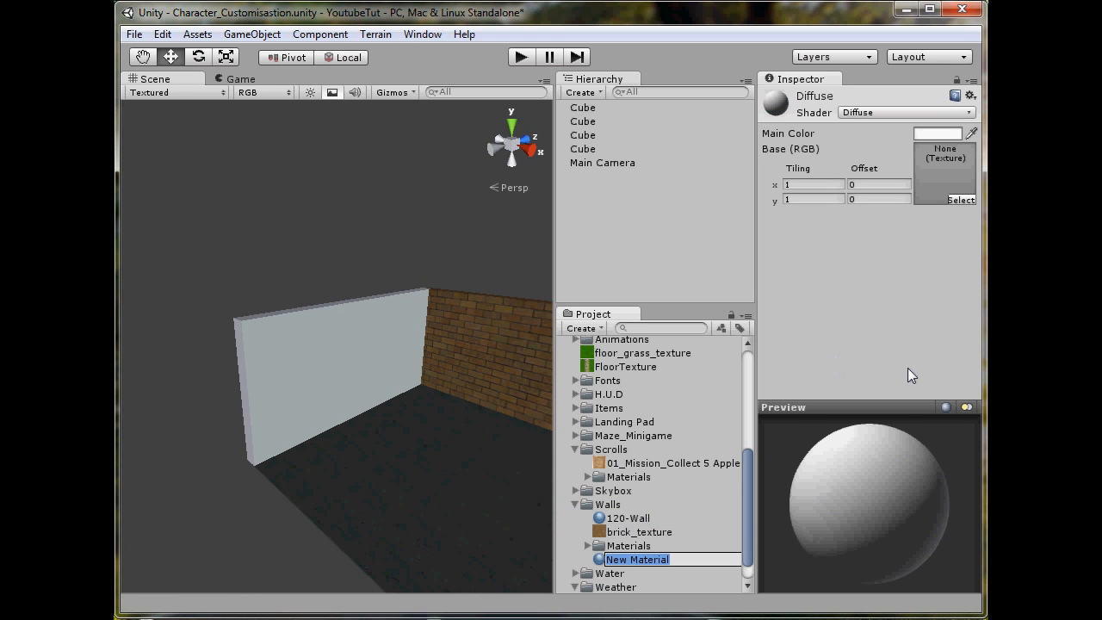
{"action": "type", "text": "20-Wall"}
{"action": "key", "text": "Return"}
Step: Name the new material 20-Wall and assign brick_texture as its base texture
{"action": "left_click_drag", "start_coordinate": [639, 546], "coordinate": [946, 174]}
{"action": "left_click", "coordinate": [284, 354]}
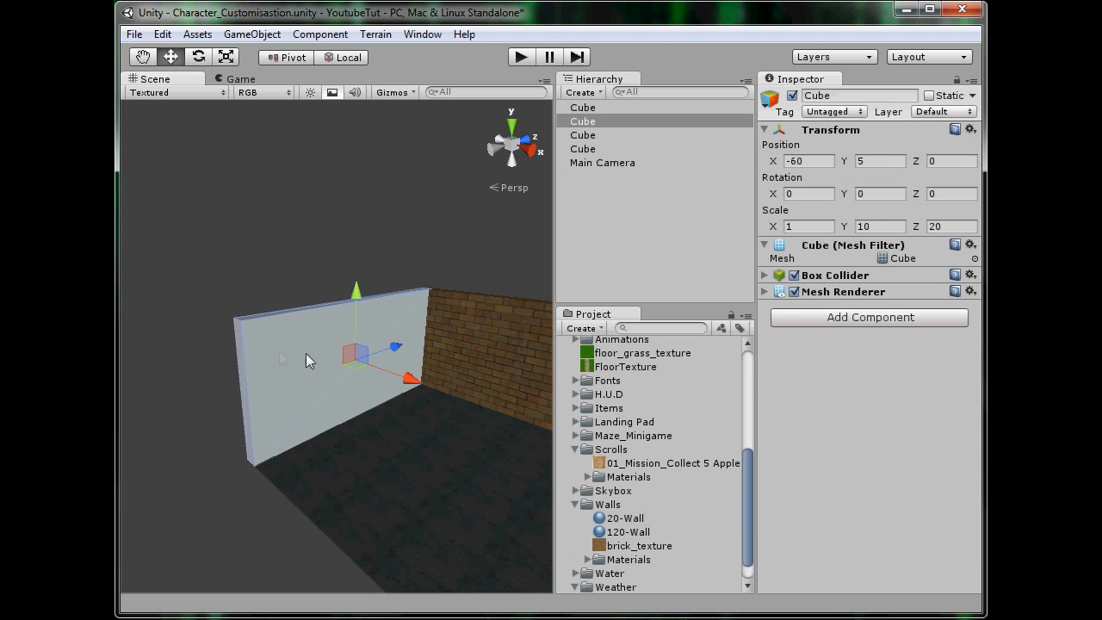
Step: Rename the floor cube as Floor
{"action": "left_click", "coordinate": [601, 149]}
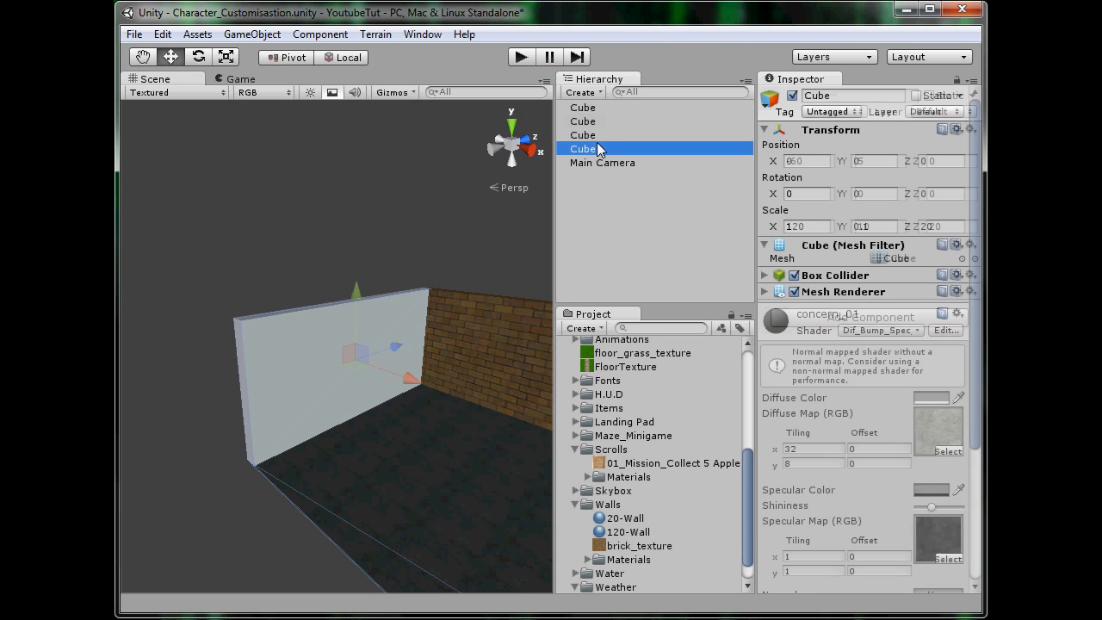
{"action": "left_click", "coordinate": [874, 97]}
{"action": "type", "text": "Flooor"}
{"action": "key", "text": "BackSpace"}
{"action": "key", "text": "BackSpace"}
{"action": "key", "text": "BackSpace"}
{"action": "type", "text": "r"}
{"action": "key", "text": "Return"}
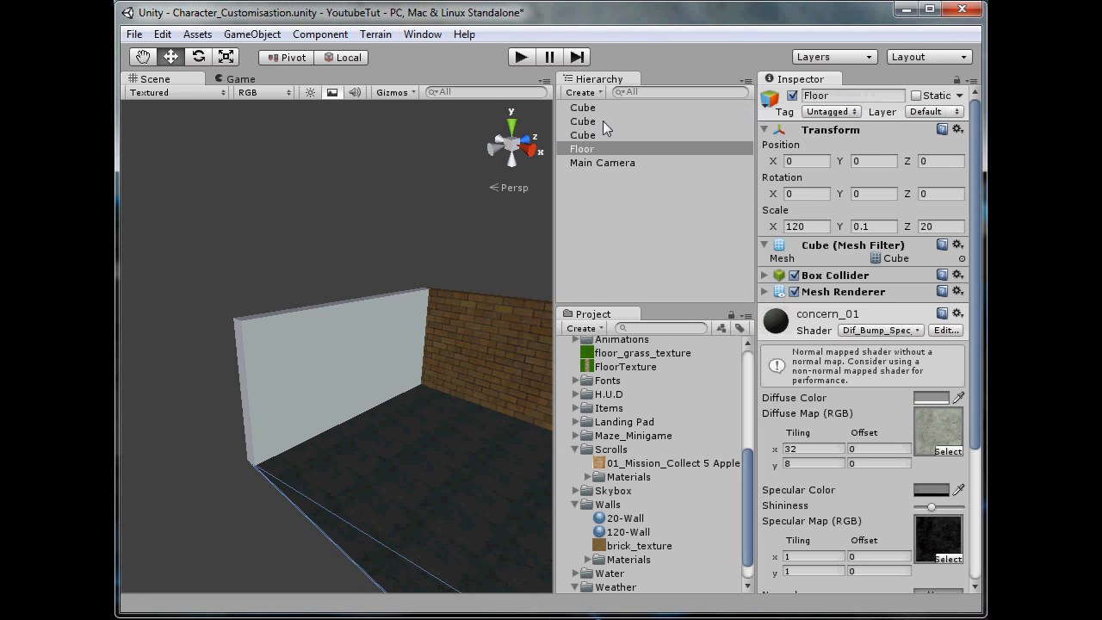
Step: Rename the long cube along the back of the floor as BackWall
{"action": "left_click", "coordinate": [592, 138]}
{"action": "left_click", "coordinate": [593, 110], "text": "shift"}
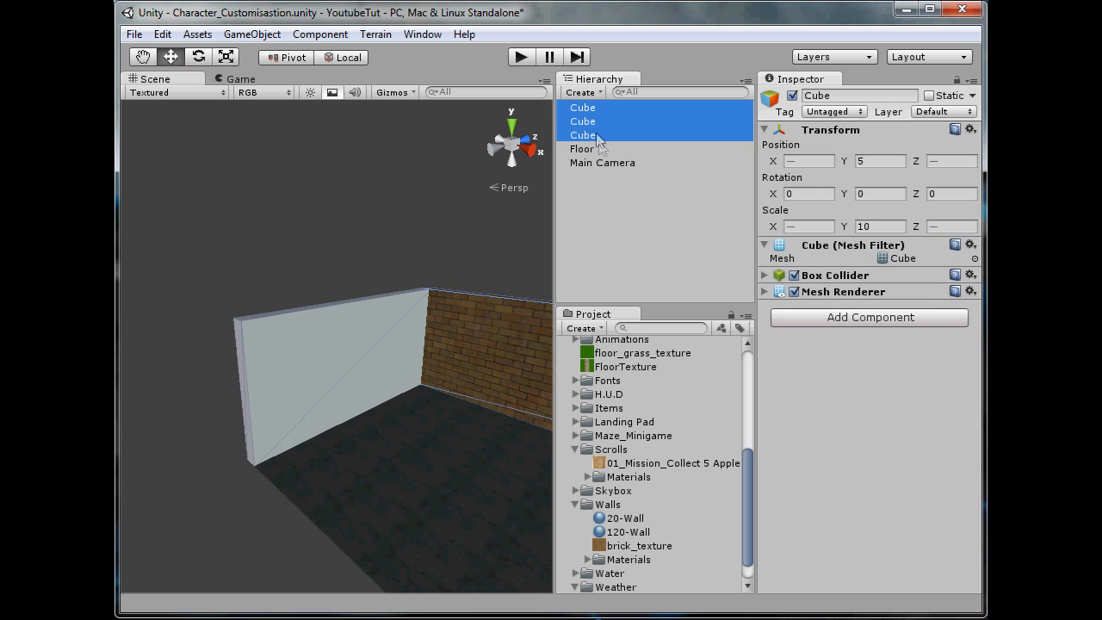
{"action": "left_click", "coordinate": [598, 146]}
{"action": "left_click", "coordinate": [592, 138]}
{"action": "left_click", "coordinate": [845, 97]}
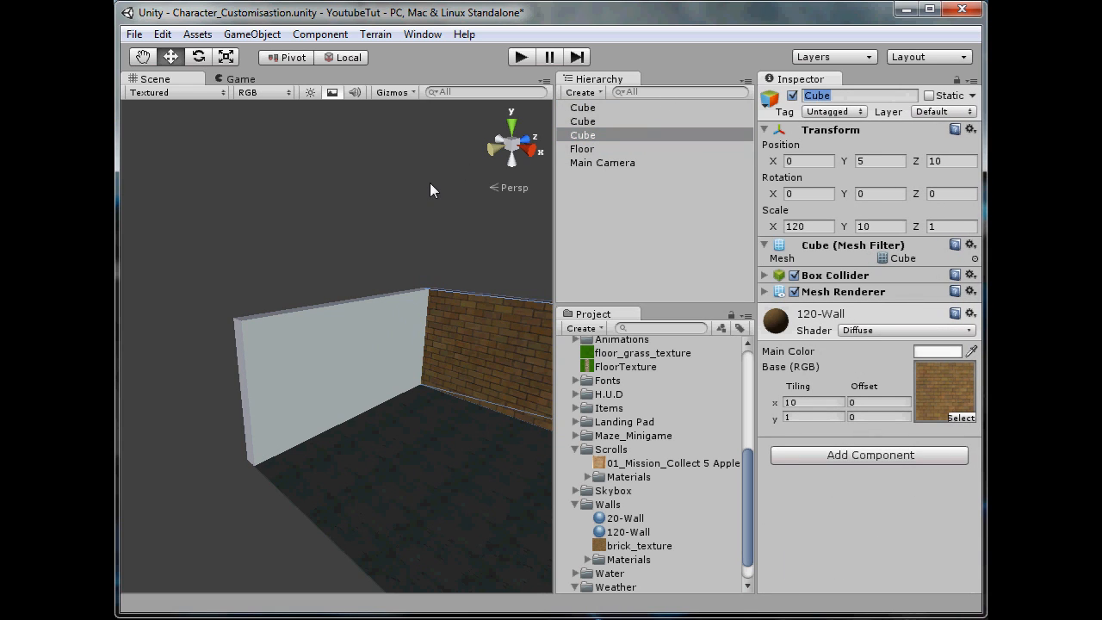
{"action": "type", "text": "BackWall"}
{"action": "key", "text": "Return"}
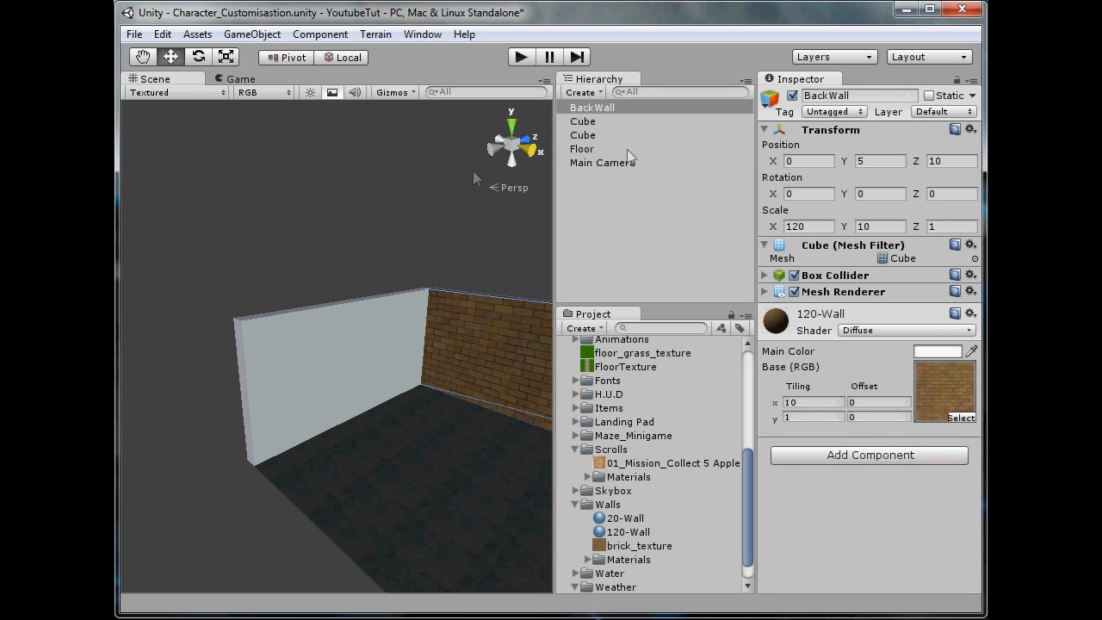
Step: Rename the side wall cube at X position 60 as RightWall
{"action": "left_click", "coordinate": [589, 122]}
{"action": "left_click", "coordinate": [854, 97]}
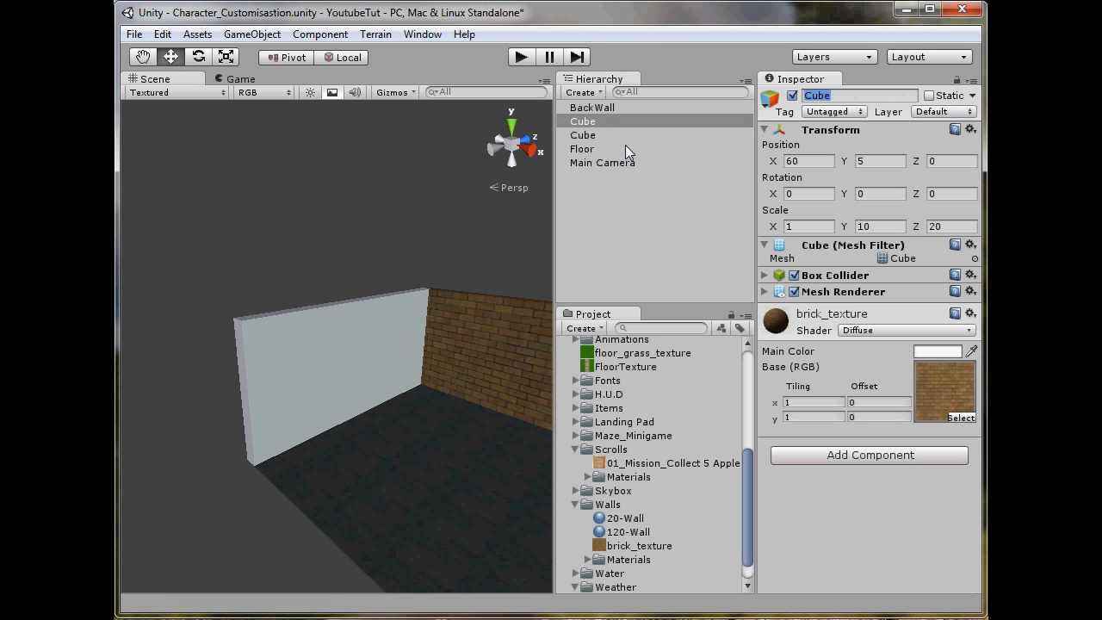
{"action": "type", "text": "RightWall"}
{"action": "key", "text": "Return"}
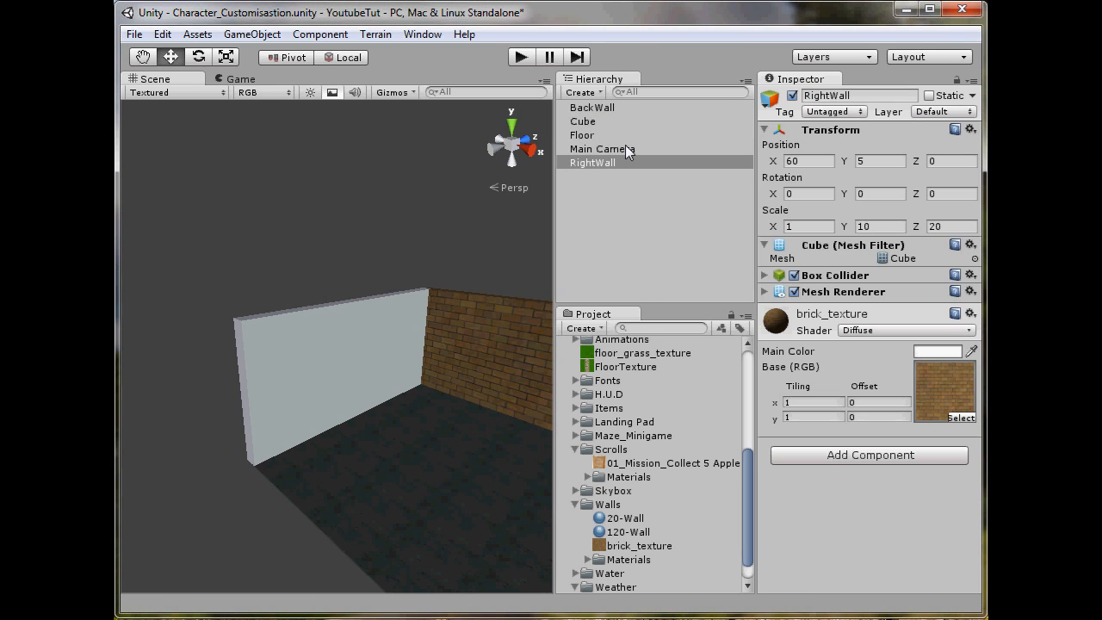
Step: Rename the remaining untextured wall cube as LeftWall
{"action": "left_click", "coordinate": [583, 121]}
{"action": "left_click", "coordinate": [805, 95]}
{"action": "type", "text": "LeftWall"}
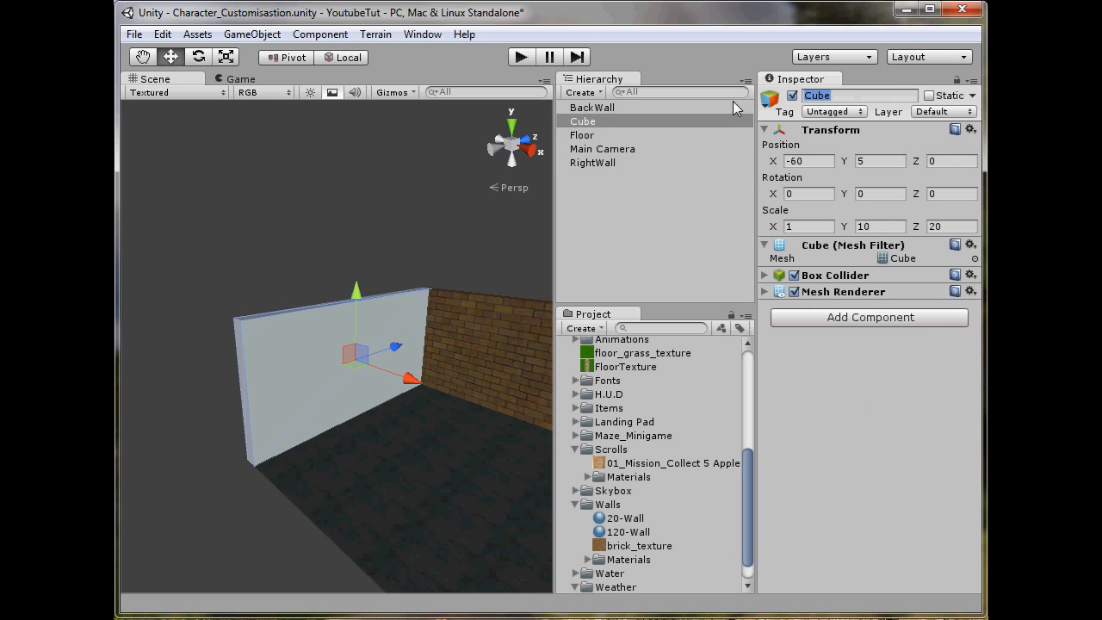
{"action": "key", "text": "Return"}
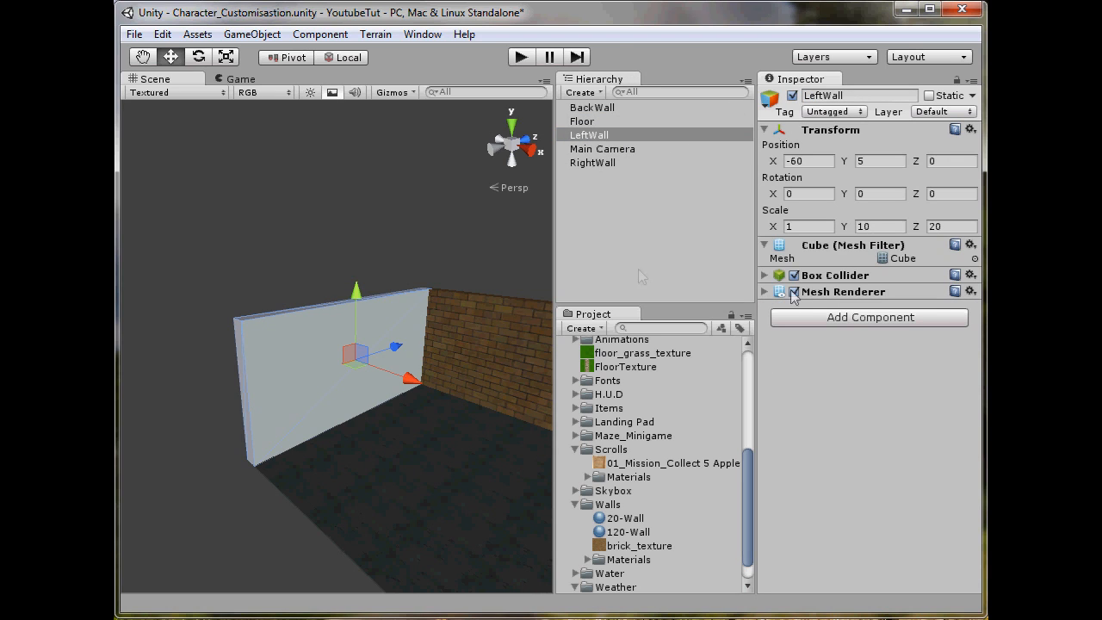
Step: Apply the 20-Wall material to LeftWall and RightWall together, leaving the Main Camera out of the selection
{"action": "left_click", "coordinate": [603, 149], "text": "ctrl"}
{"action": "left_click", "coordinate": [592, 163], "text": "ctrl"}
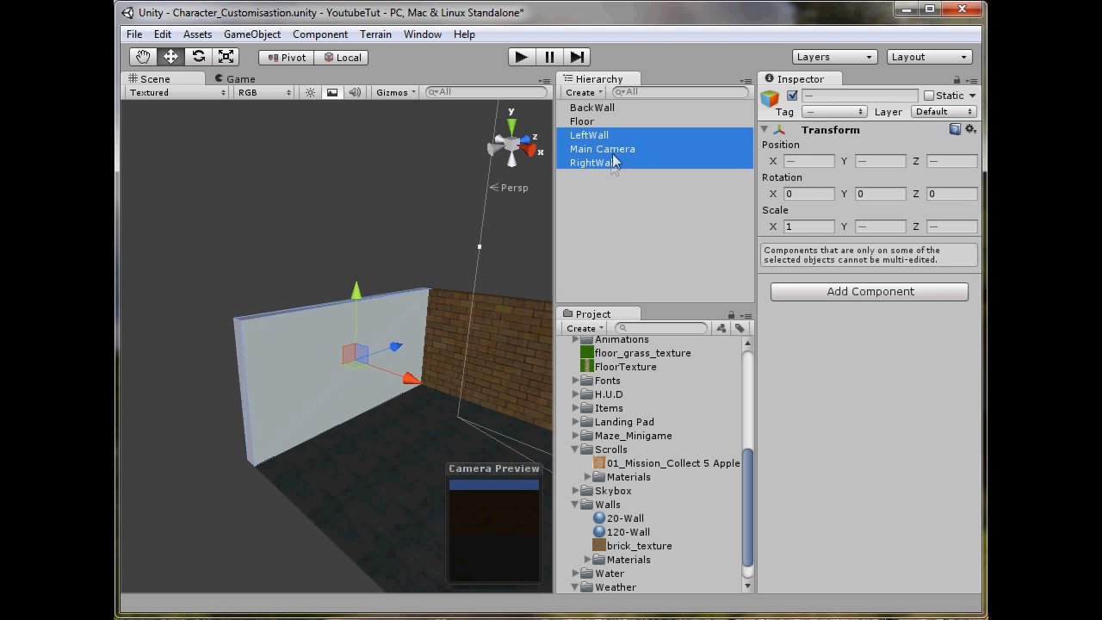
{"action": "left_click", "coordinate": [603, 149], "text": "ctrl"}
{"action": "left_click_drag", "start_coordinate": [627, 518], "coordinate": [841, 297]}
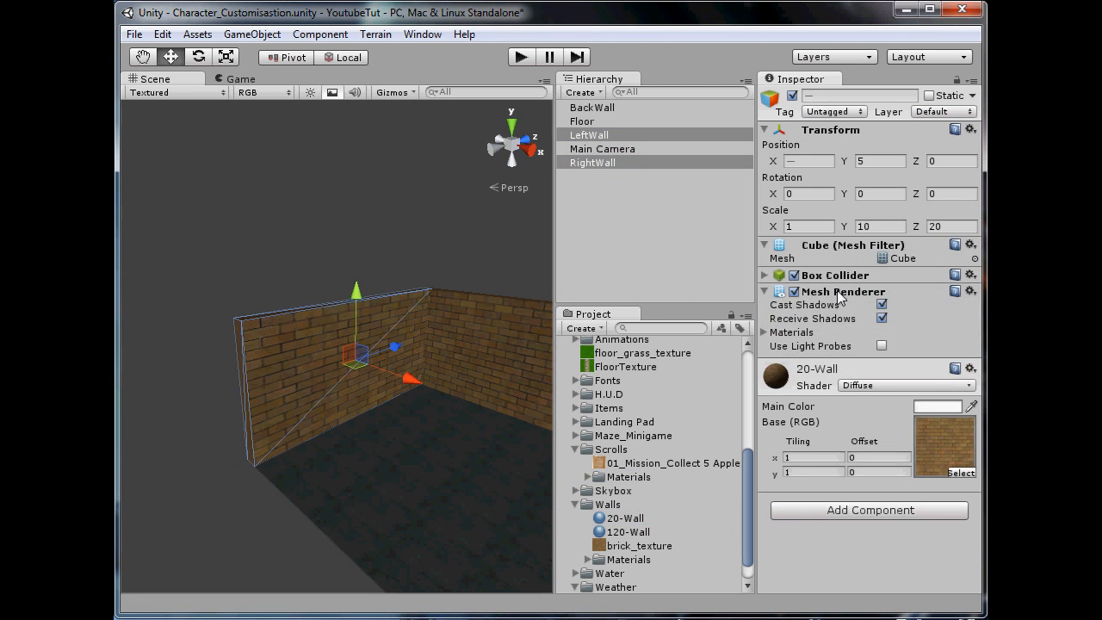
{"action": "left_click", "coordinate": [347, 172]}
Step: Examine how the brick textures line up in the corner between the left and back walls
{"action": "scroll", "coordinate": [338, 306], "scroll_direction": "up", "scroll_amount": 10}
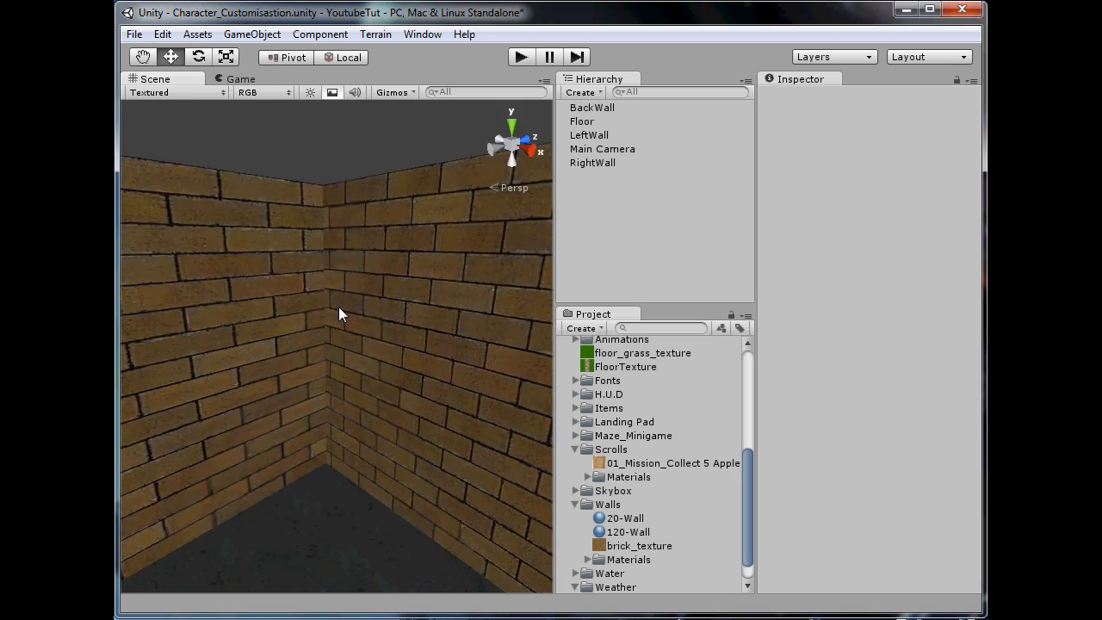
{"action": "scroll", "coordinate": [338, 307], "scroll_direction": "up", "scroll_amount": 10}
{"action": "scroll", "coordinate": [395, 345], "scroll_direction": "down", "scroll_amount": 10}
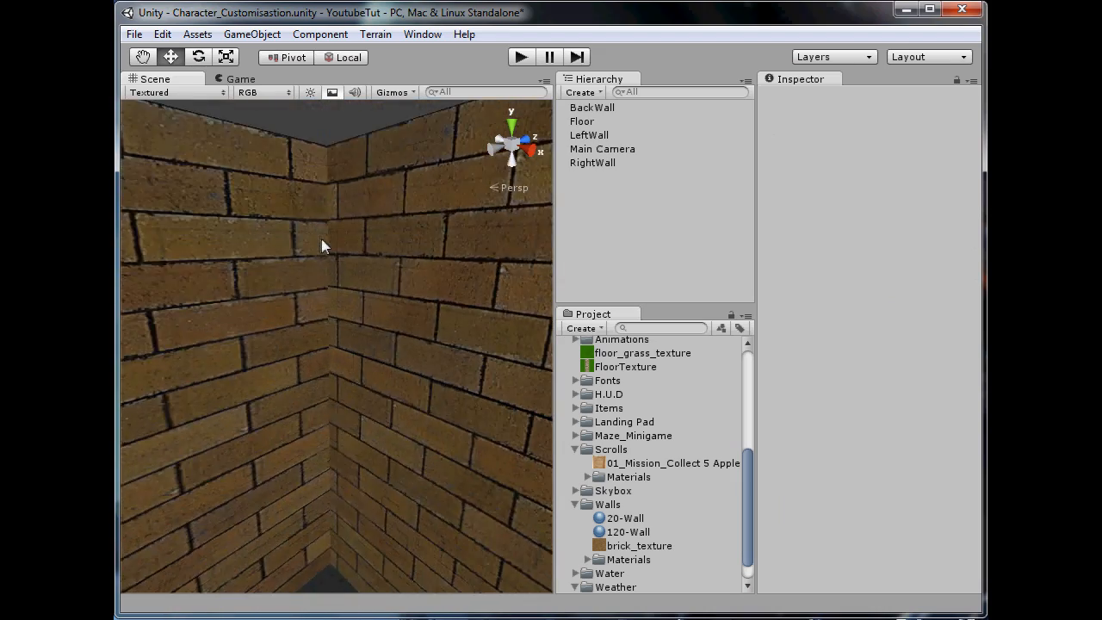
{"action": "scroll", "coordinate": [322, 247], "scroll_direction": "up", "scroll_amount": 10}
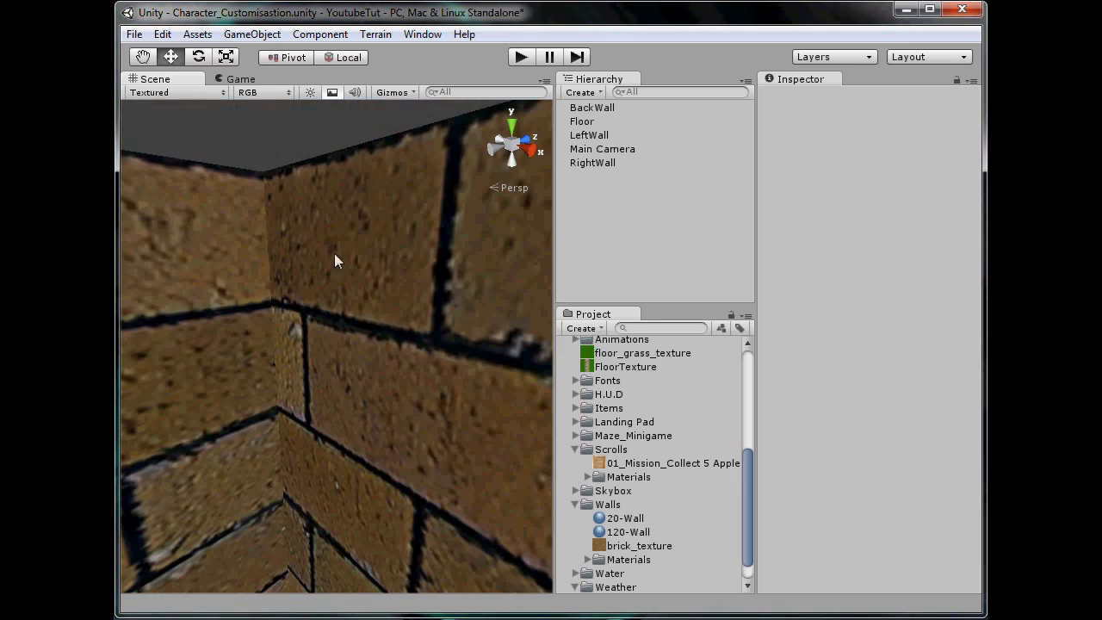
{"action": "scroll", "coordinate": [310, 433], "scroll_direction": "down", "scroll_amount": 8}
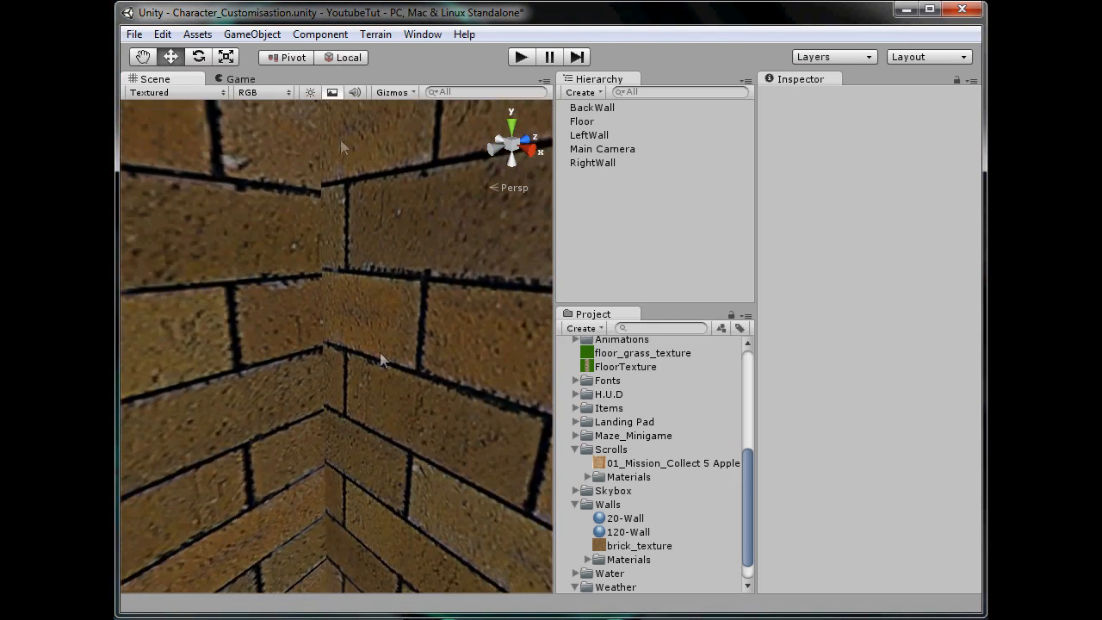
{"action": "scroll", "coordinate": [392, 343], "scroll_direction": "down", "scroll_amount": 6}
{"action": "left_click_drag", "start_coordinate": [375, 312], "coordinate": [512, 368], "text": "alt"}
{"action": "middle_click_drag", "start_coordinate": [512, 369], "coordinate": [334, 421]}
{"action": "mouse_move", "coordinate": [334, 422]}
{"action": "left_mouse_down", "text": "alt"}
{"action": "mouse_move", "coordinate": [356, 418]}
{"action": "mouse_move", "coordinate": [337, 415]}
{"action": "left_mouse_up", "text": "alt"}
{"action": "scroll", "coordinate": [348, 396], "scroll_direction": "down", "scroll_amount": 3}
{"action": "middle_click_drag", "start_coordinate": [362, 375], "coordinate": [331, 444]}
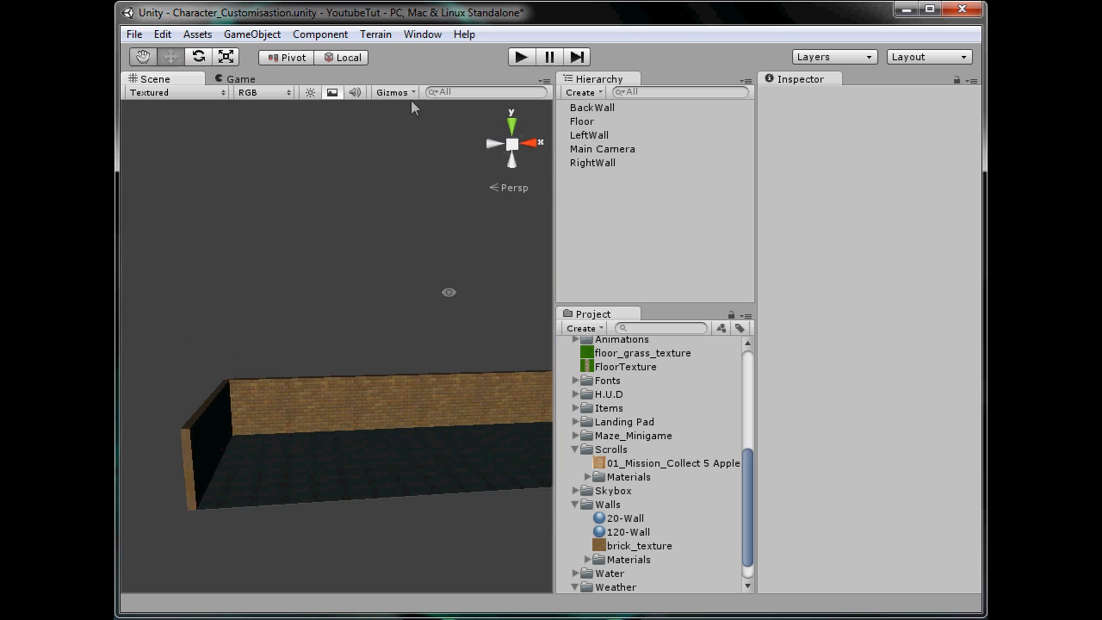
Step: In the top view, move the Main Camera toward the left wall and set its X position to -50
{"action": "left_click", "coordinate": [512, 128]}
{"action": "left_click", "coordinate": [513, 145]}
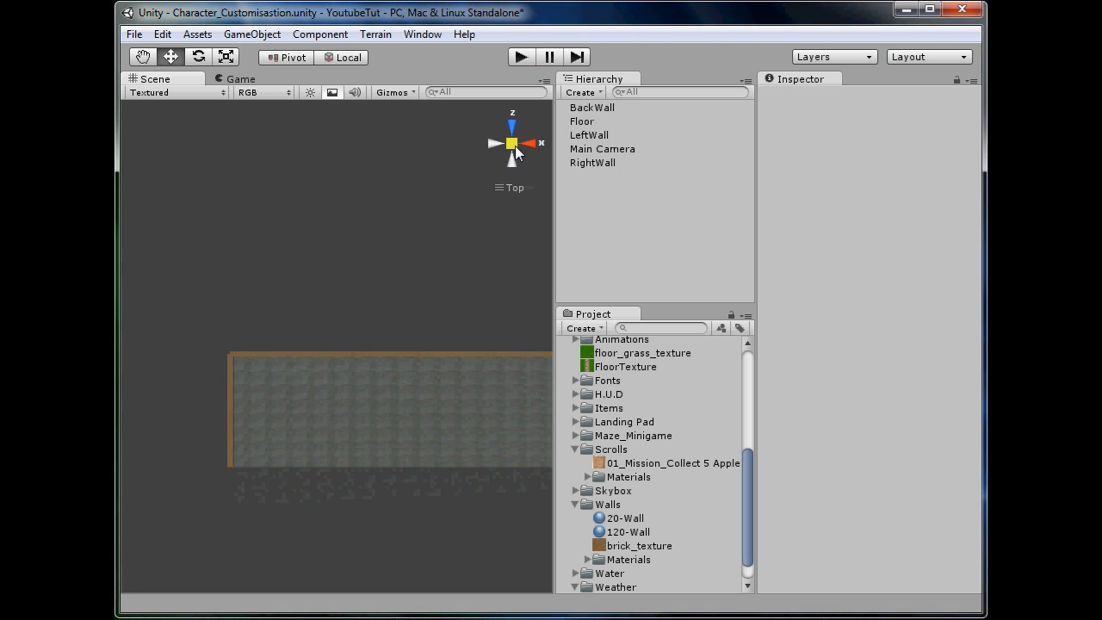
{"action": "left_click", "coordinate": [603, 149]}
{"action": "scroll", "coordinate": [478, 362], "scroll_direction": "down", "scroll_amount": 2}
{"action": "left_click_drag", "start_coordinate": [534, 416], "coordinate": [367, 418]}
{"action": "left_click", "coordinate": [827, 162]}
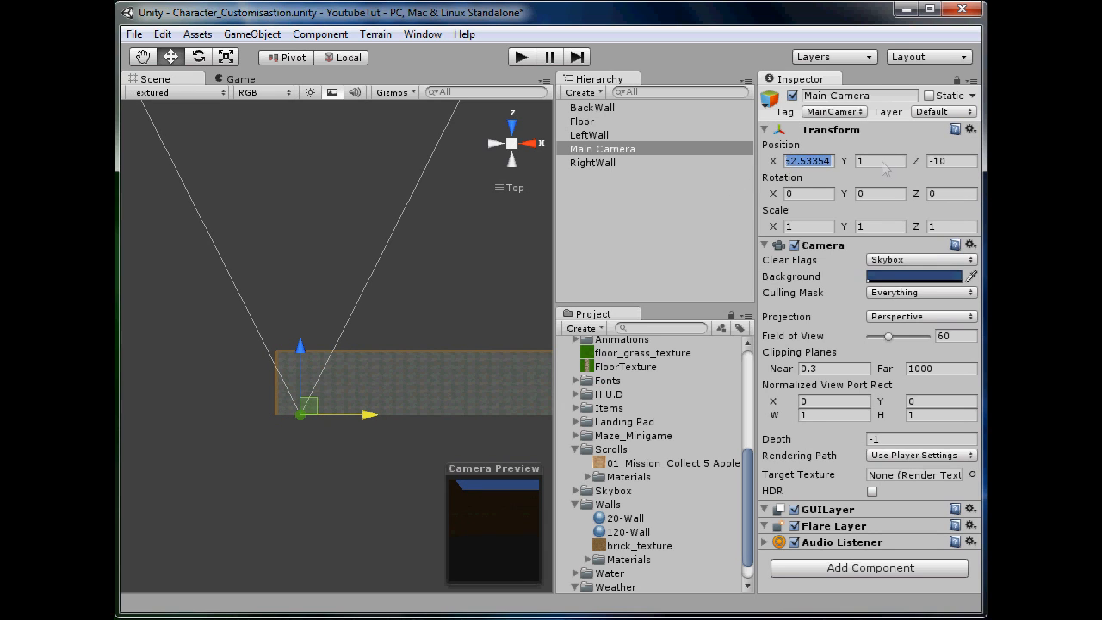
{"action": "type", "text": "-60"}
{"action": "scroll", "coordinate": [385, 336], "scroll_direction": "up", "scroll_amount": 5}
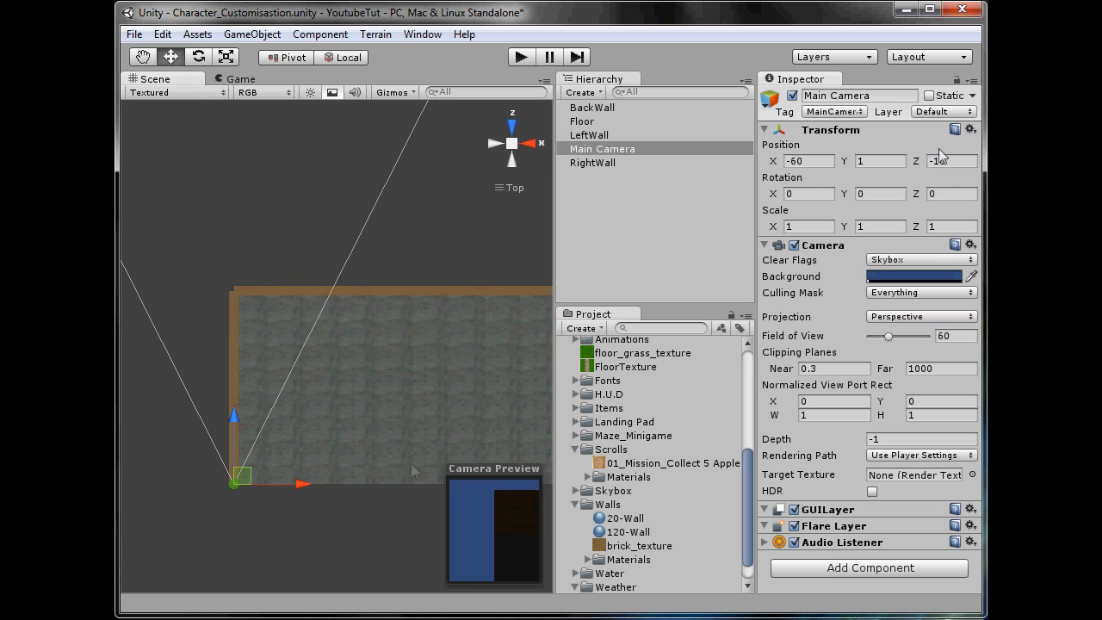
{"action": "left_click", "coordinate": [803, 162]}
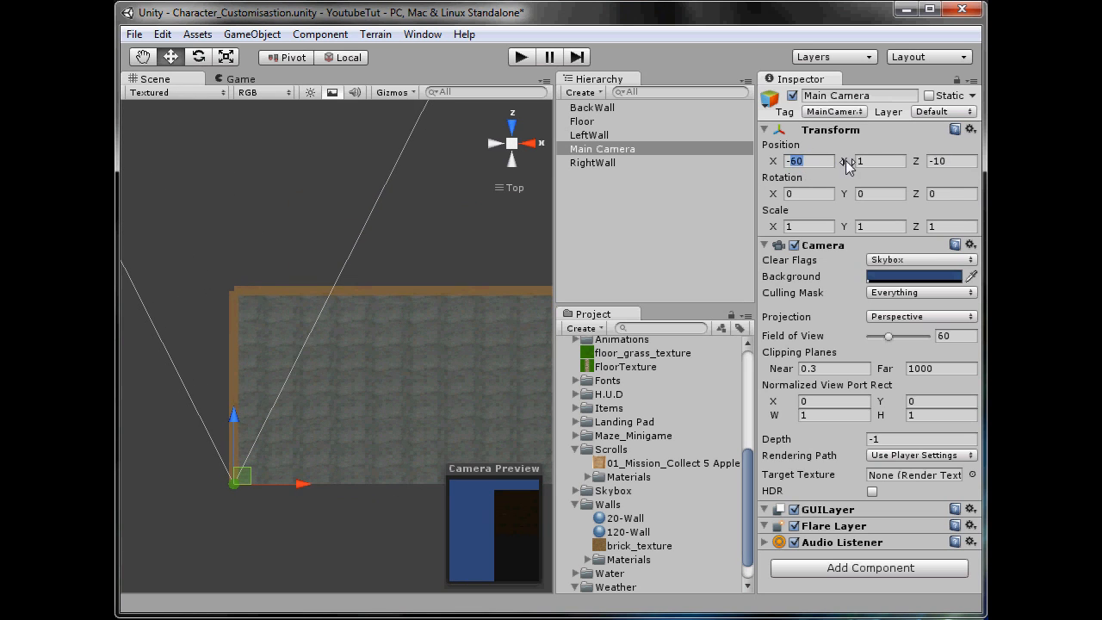
{"action": "type", "text": "-50"}
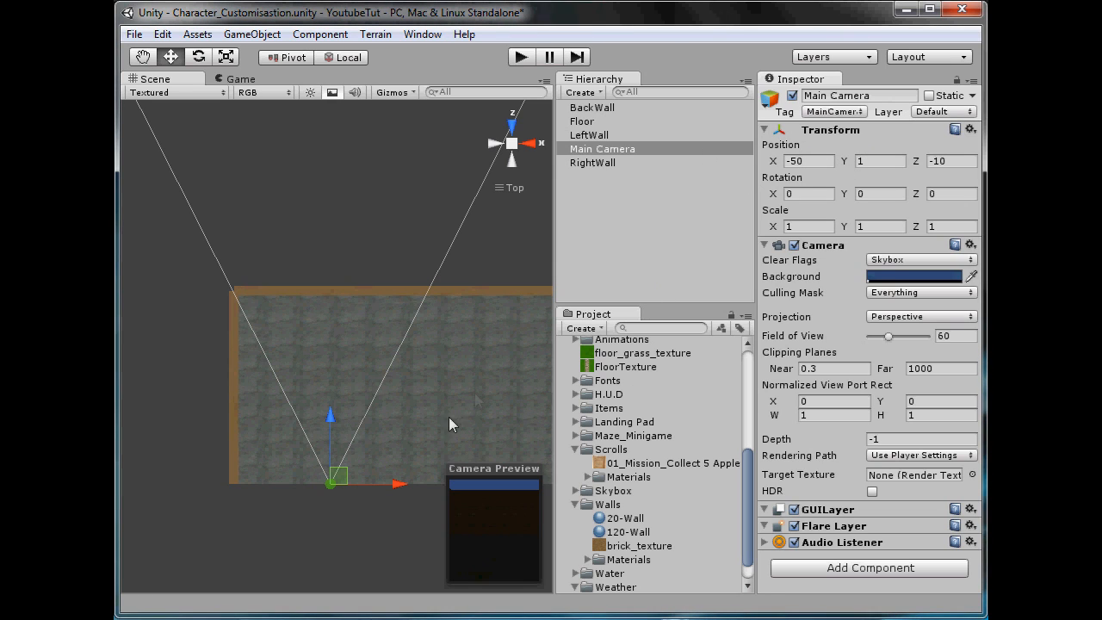
Step: Raise the Main Camera to a Y position of about 5.5 and tilt it downward about 18 degrees around X
{"action": "left_click_drag", "start_coordinate": [327, 435], "coordinate": [360, 432]}
{"action": "left_click", "coordinate": [511, 160]}
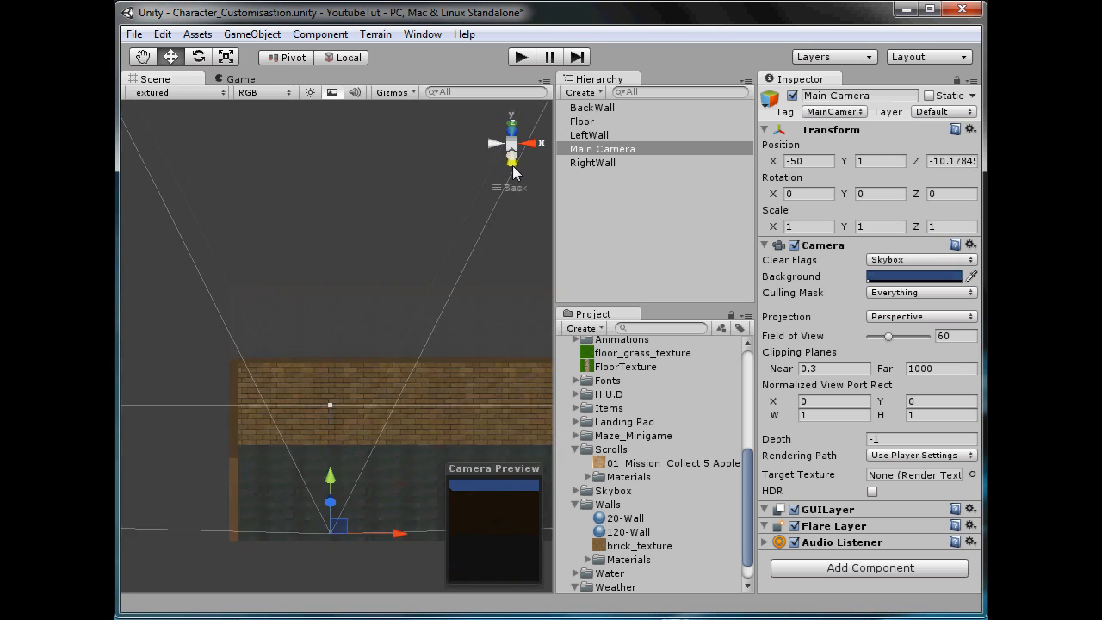
{"action": "left_click_drag", "start_coordinate": [337, 496], "coordinate": [338, 439]}
{"action": "left_click", "coordinate": [199, 59]}
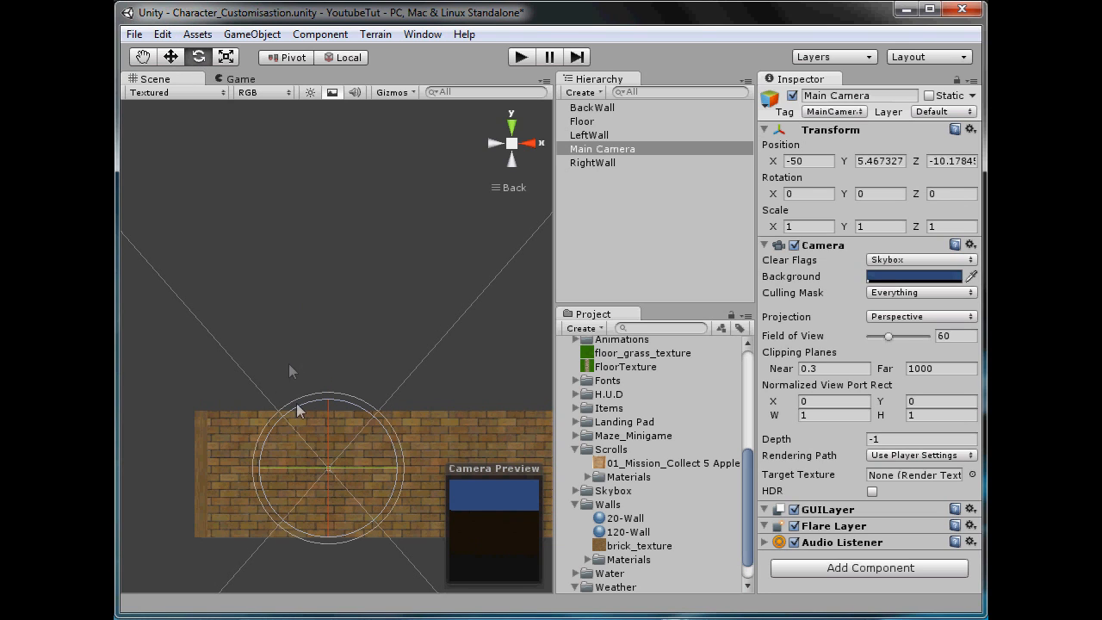
{"action": "left_click_drag", "start_coordinate": [330, 457], "coordinate": [336, 414]}
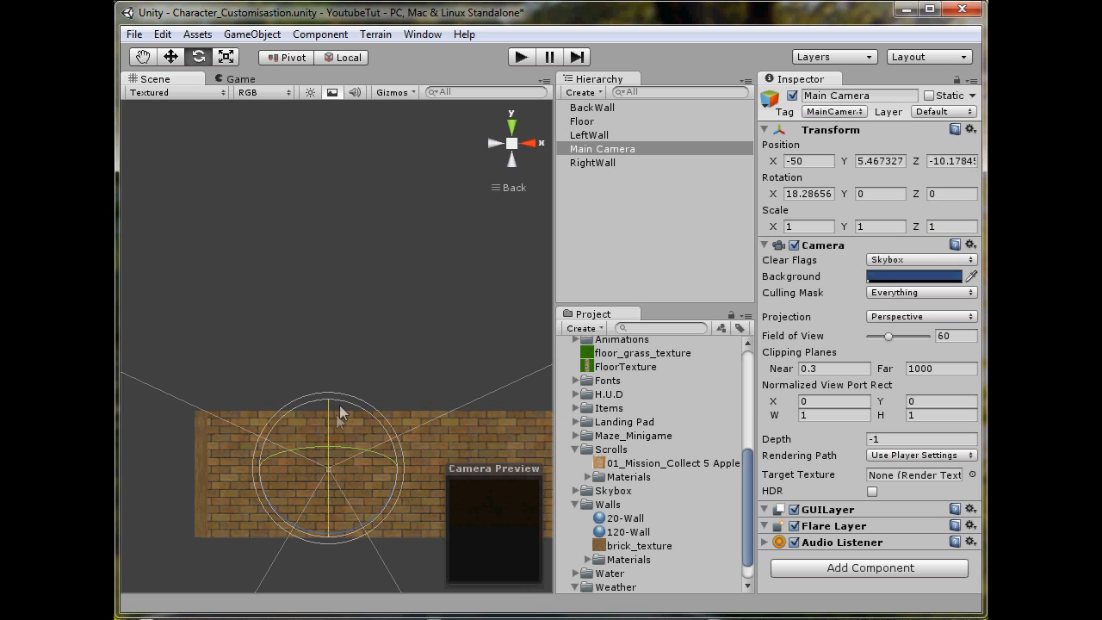
Step: Pull the Main Camera back along its viewing direction to about Y 7 and Z -14.8
{"action": "left_click", "coordinate": [171, 58]}
{"action": "left_click", "coordinate": [512, 128]}
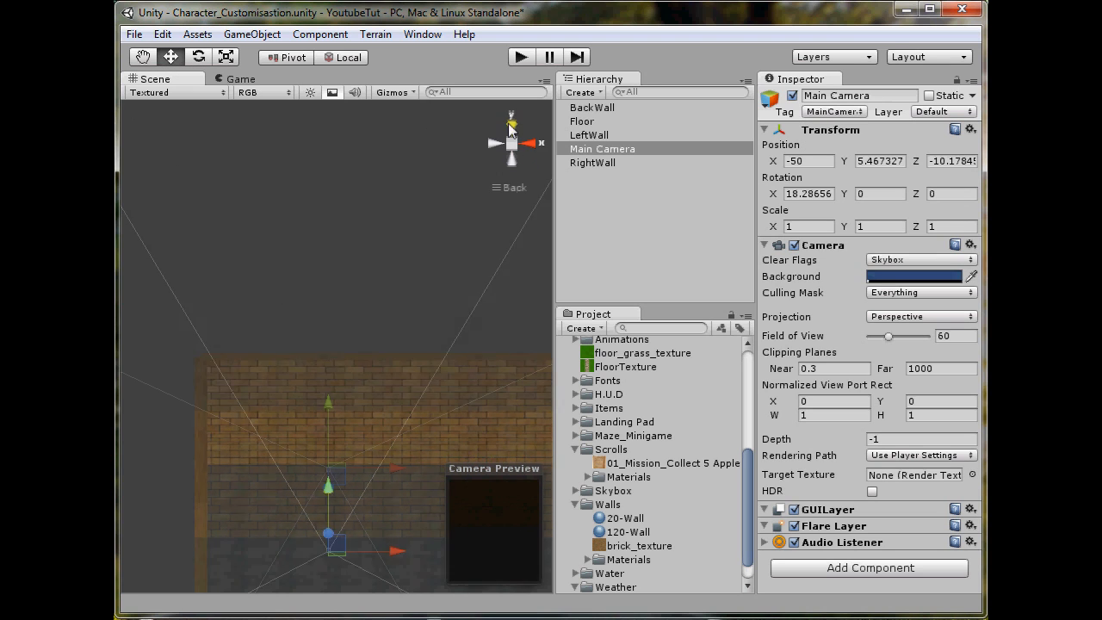
{"action": "left_click_drag", "start_coordinate": [331, 484], "coordinate": [342, 543]}
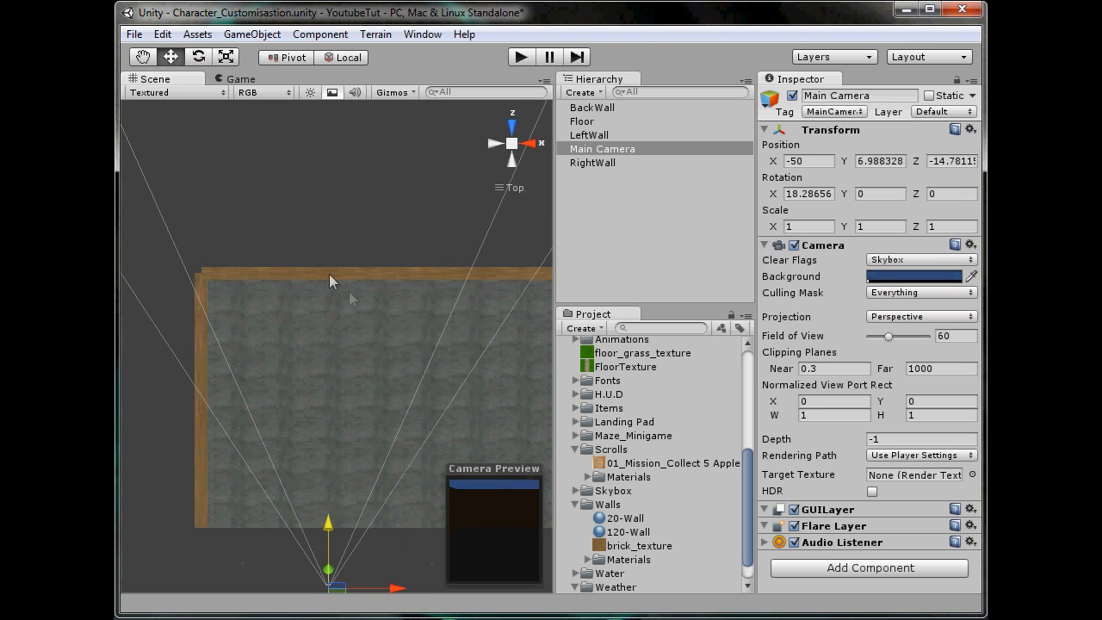
Step: Set the Y scale of BackWall, LeftWall and RightWall to 15 in one multi-object edit
{"action": "left_click", "coordinate": [329, 276]}
{"action": "left_click_drag", "start_coordinate": [517, 155], "coordinate": [554, 232], "text": "alt"}
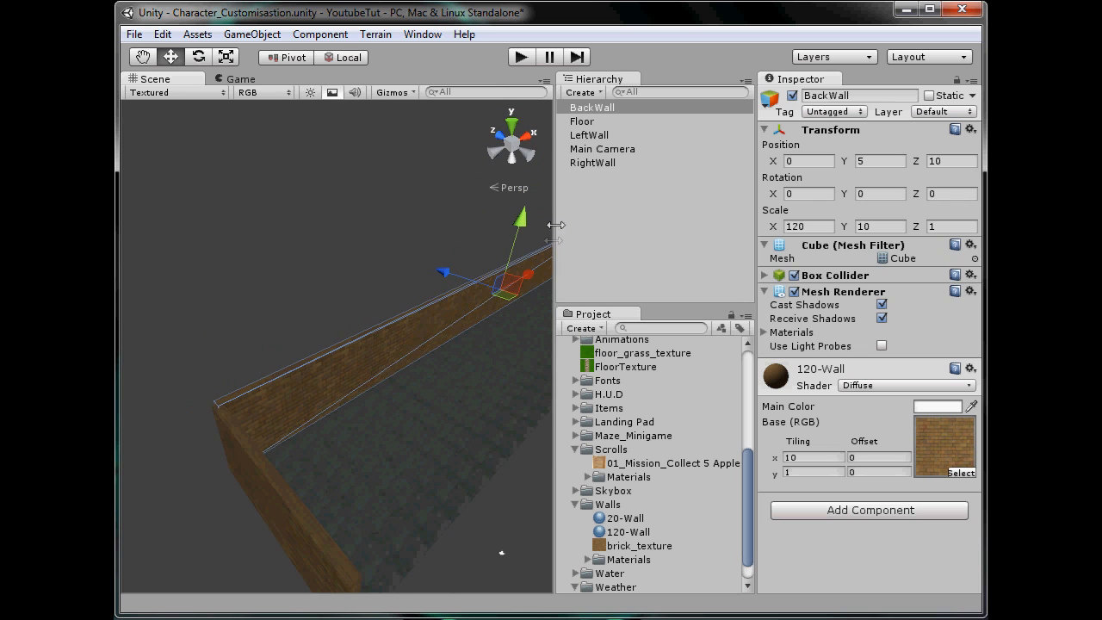
{"action": "left_click", "coordinate": [594, 135], "text": "ctrl"}
{"action": "left_click", "coordinate": [594, 162], "text": "ctrl"}
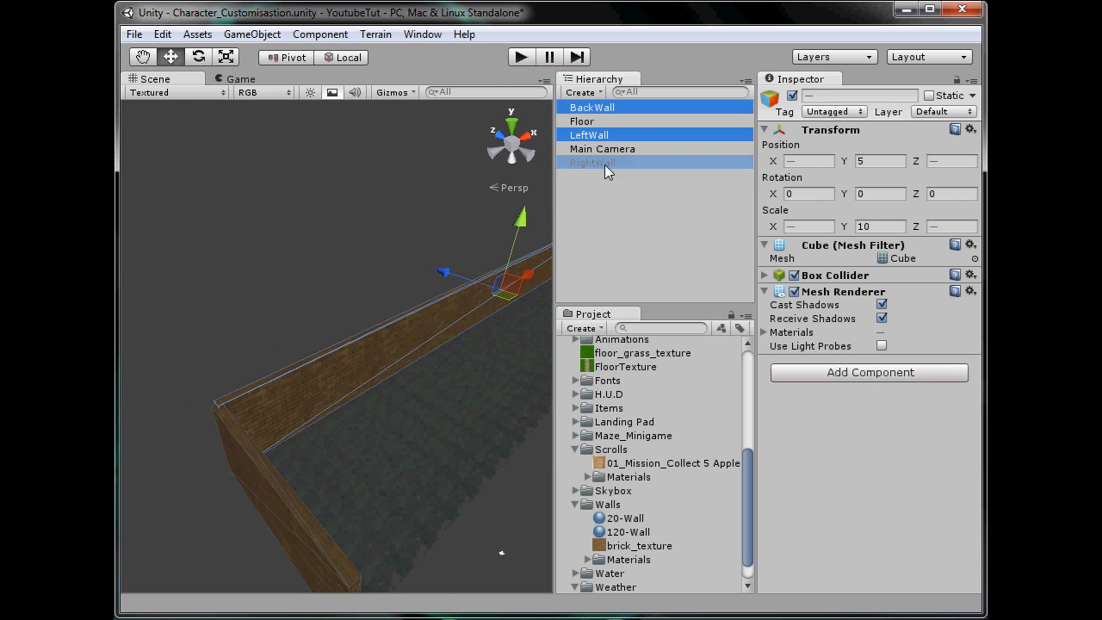
{"action": "left_click", "coordinate": [870, 226]}
{"action": "type", "text": "15"}
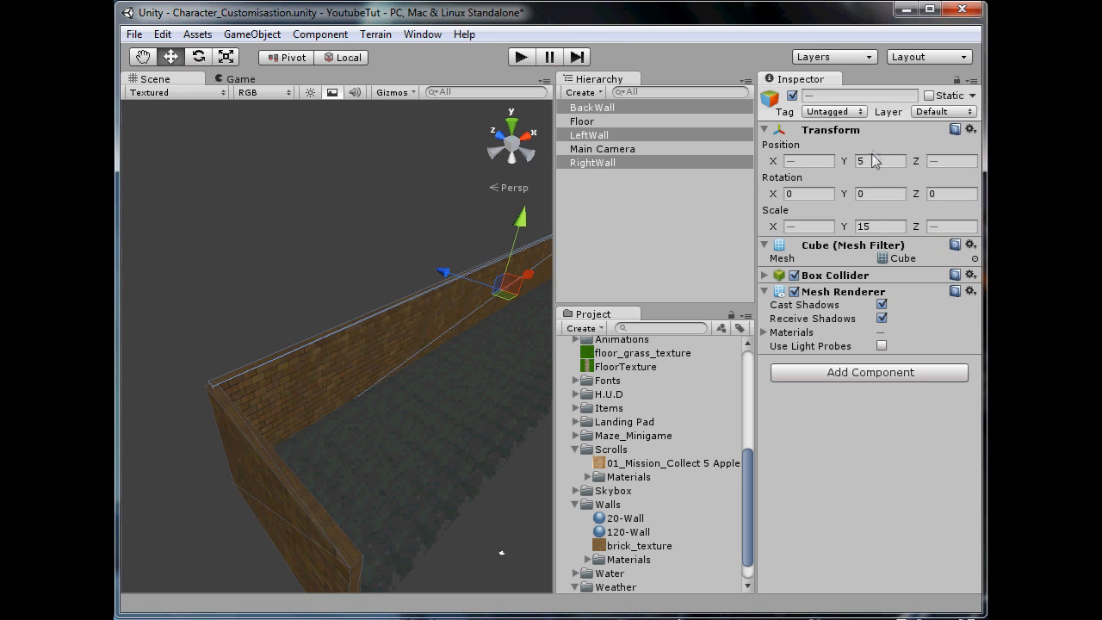
Step: Set the Y position of the three selected walls to 7.5 and clear the selection
{"action": "type", "text": "10"}
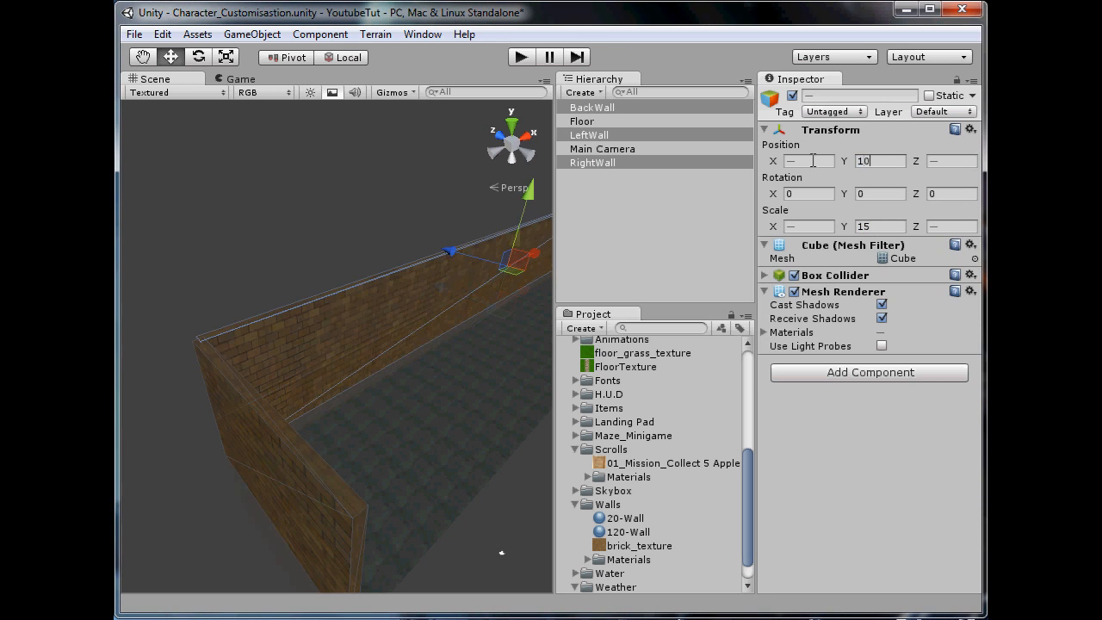
{"action": "key", "text": "BackSpace"}
{"action": "key", "text": "BackSpace"}
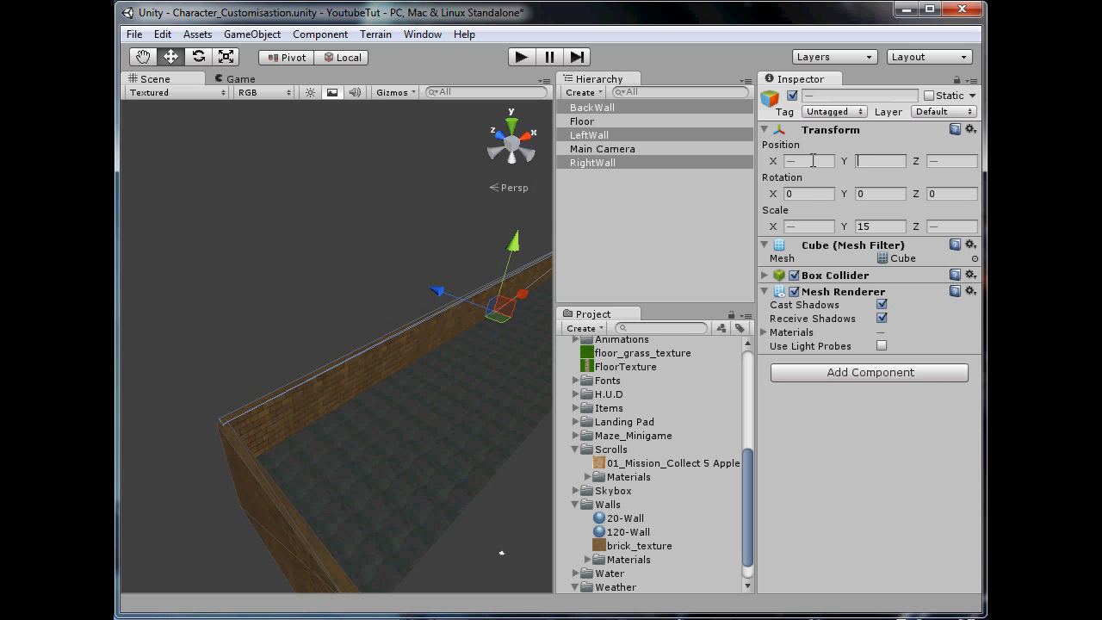
{"action": "type", "text": "7.5"}
{"action": "left_click", "coordinate": [267, 222]}
Step: Check the room from the Main Camera's viewpoint in an enlarged Game view, then restore the normal layout
{"action": "left_click_drag", "start_coordinate": [456, 439], "coordinate": [320, 291], "text": "alt"}
{"action": "left_click", "coordinate": [241, 78]}
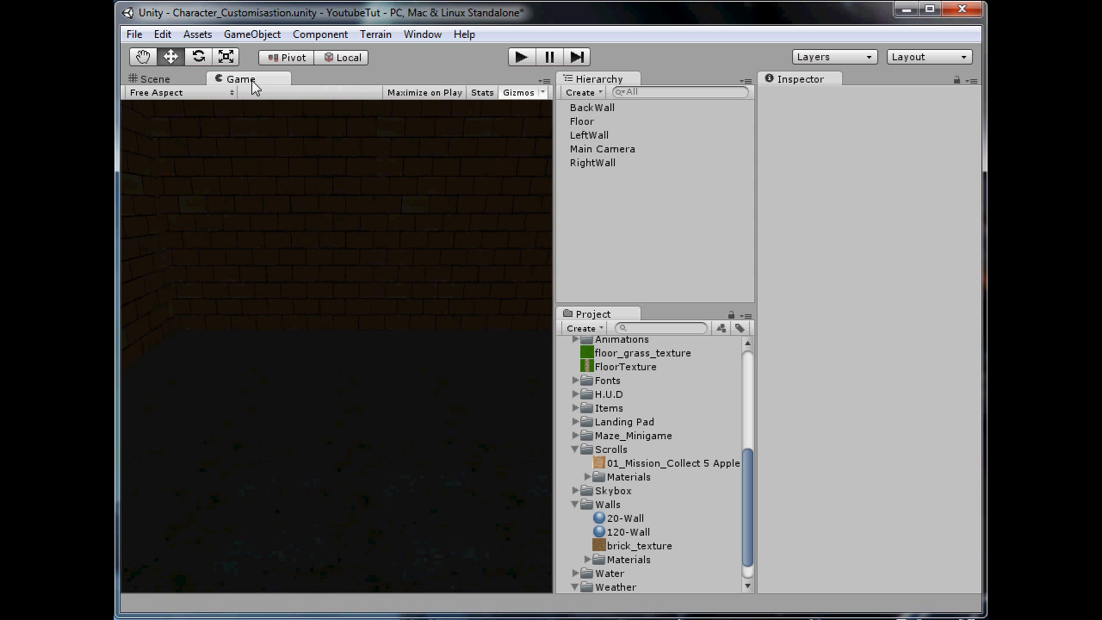
{"action": "key", "text": "shift+space"}
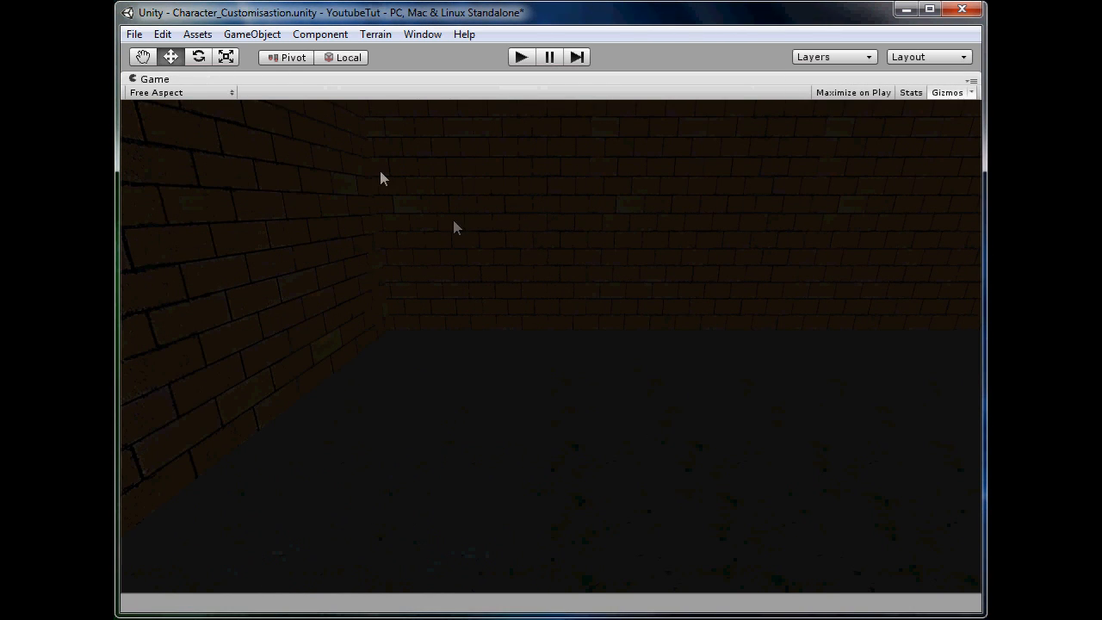
{"action": "key", "text": "shift+space"}
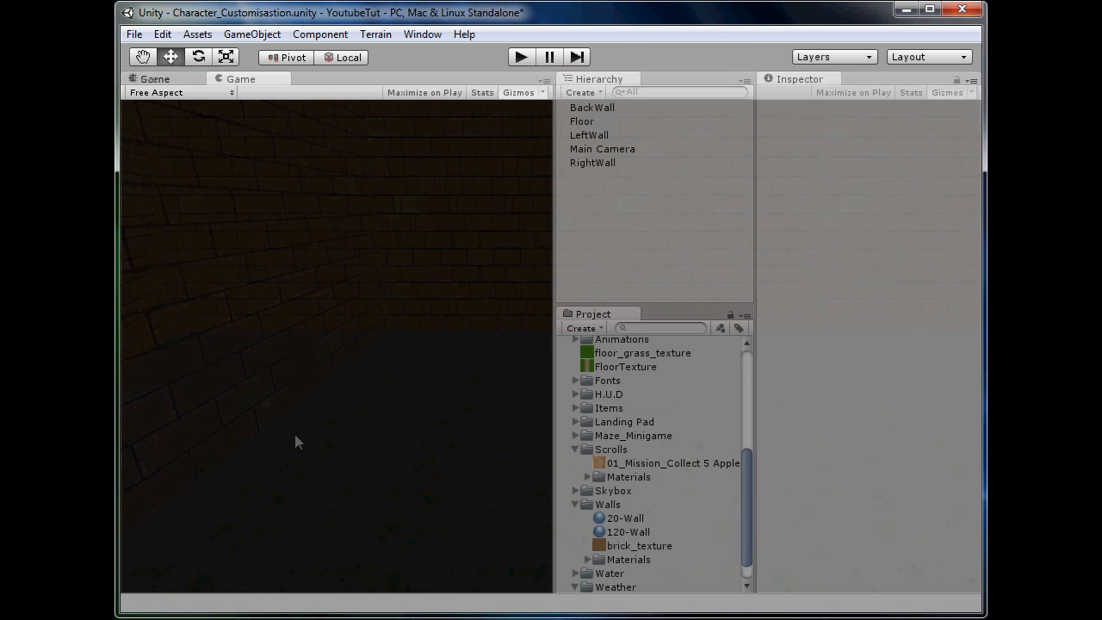
Step: Add a spotlight to the scene and stretch its cone to a spot angle of about 103 and a range of about 26
{"action": "left_click", "coordinate": [166, 80]}
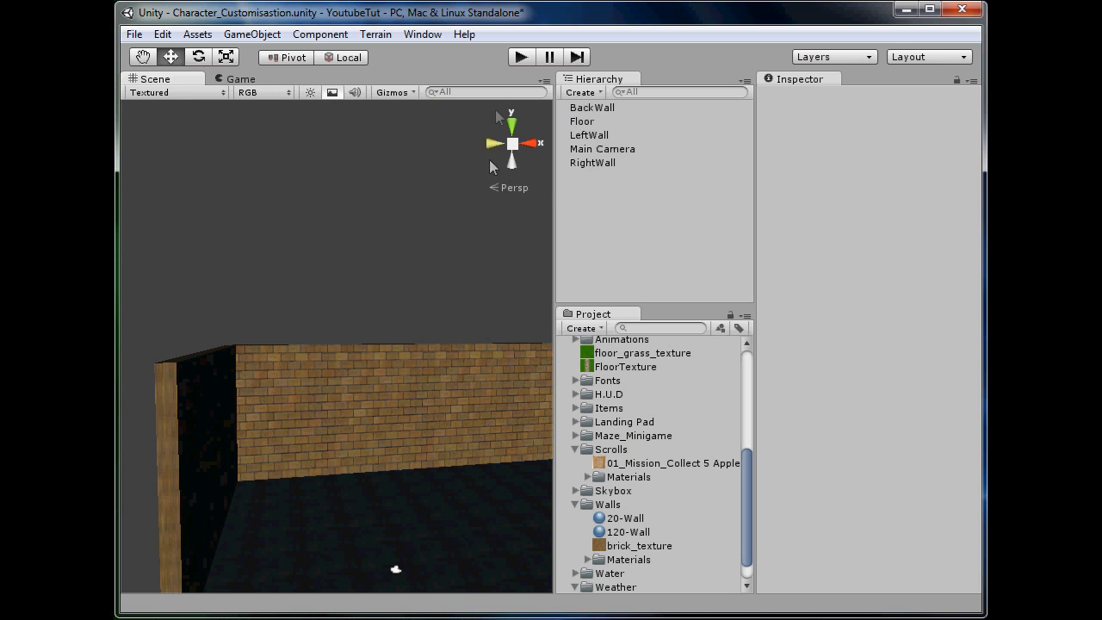
{"action": "left_click", "coordinate": [252, 33]}
{"action": "mouse_move", "coordinate": [287, 75]}
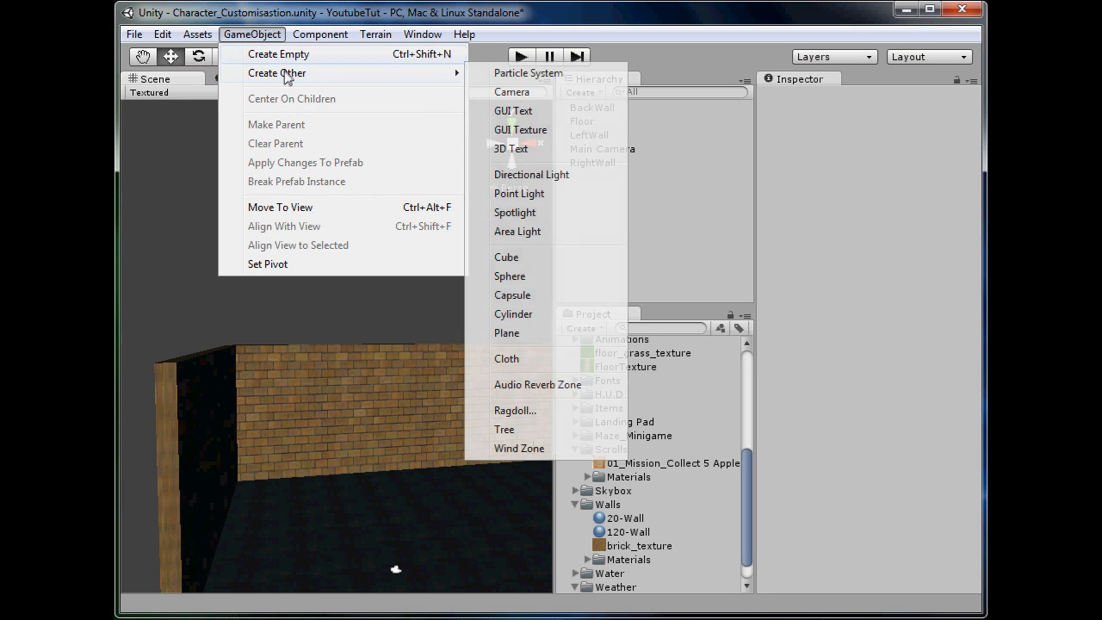
{"action": "left_click", "coordinate": [539, 219]}
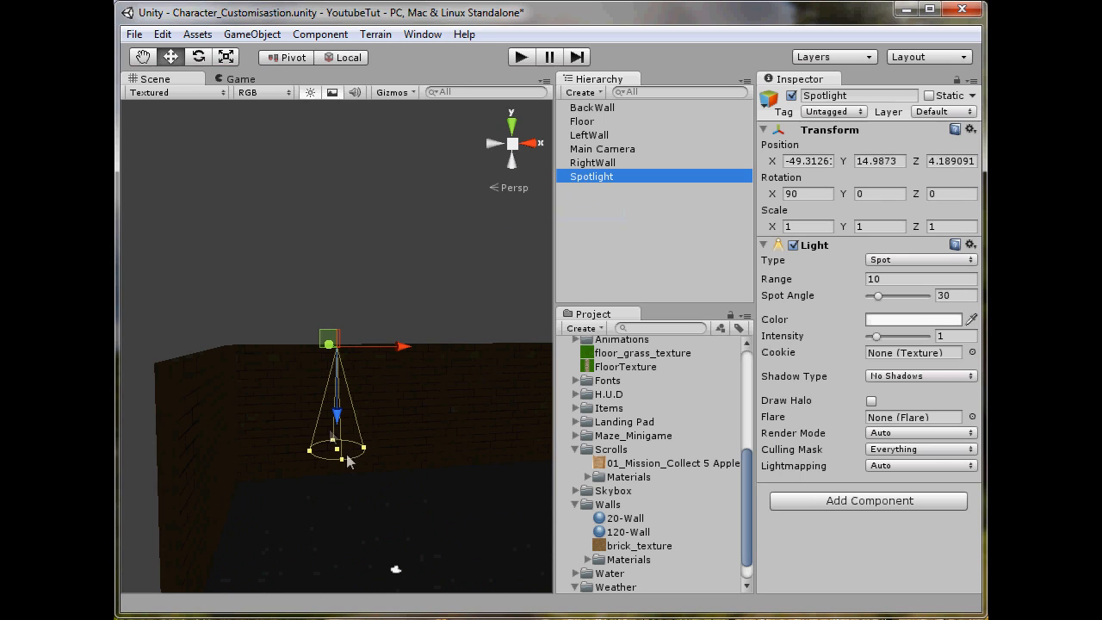
{"action": "left_click_drag", "start_coordinate": [344, 461], "coordinate": [372, 518]}
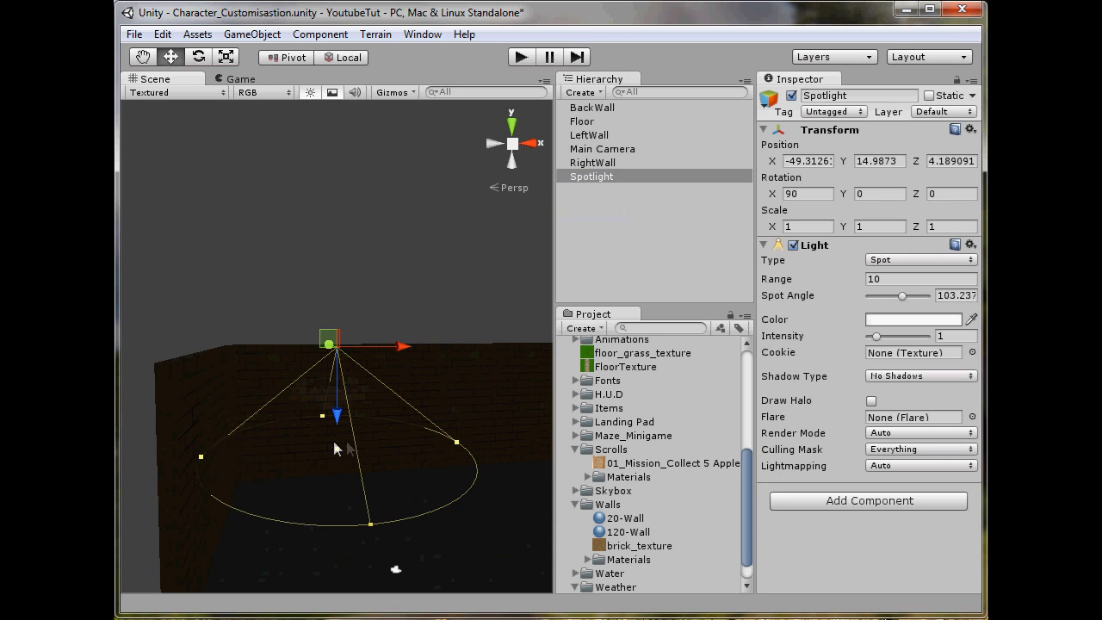
{"action": "left_click_drag", "start_coordinate": [337, 451], "coordinate": [362, 605]}
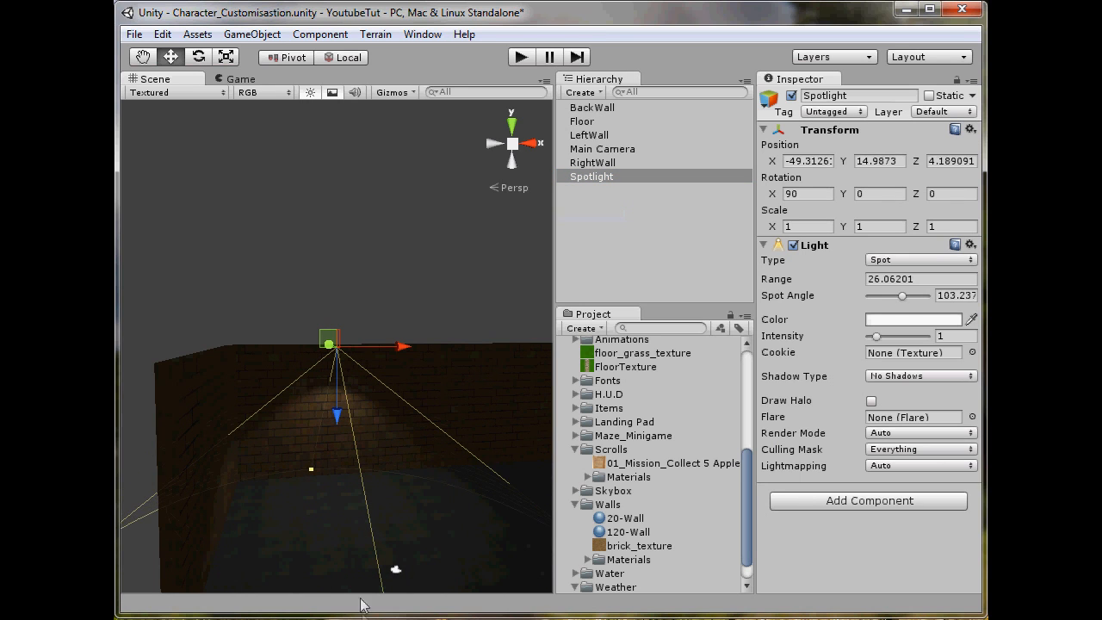
Step: Move the spotlight to about Z -4.8 and tilt it towards the back wall to an X rotation of about 43.6
{"action": "left_click_drag", "start_coordinate": [403, 429], "coordinate": [162, 518], "text": "alt"}
{"action": "left_click_drag", "start_coordinate": [384, 342], "coordinate": [280, 349]}
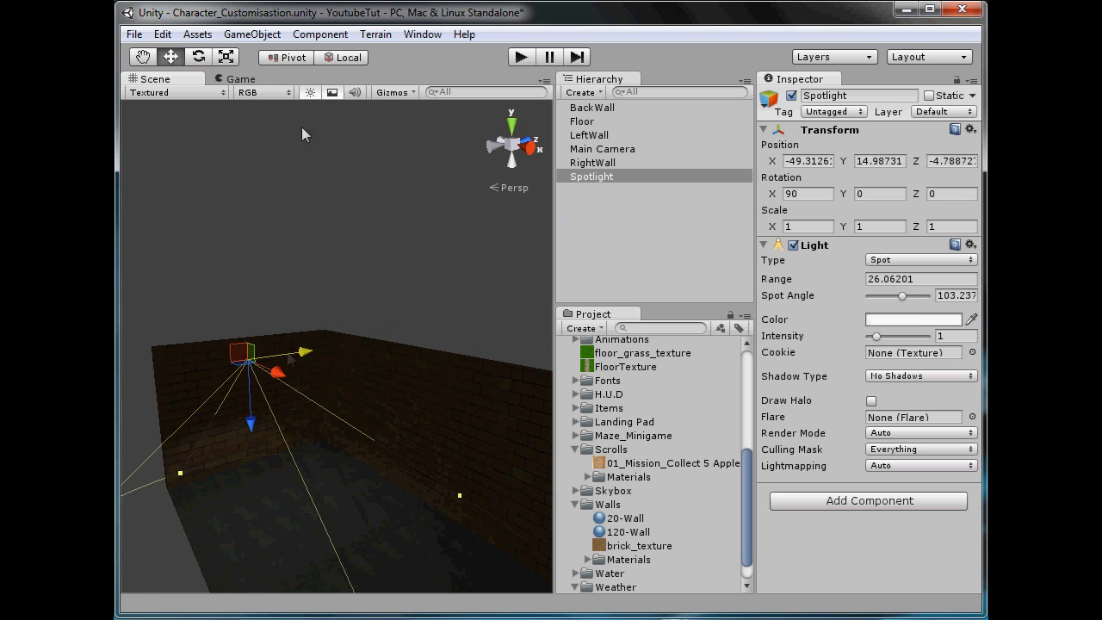
{"action": "left_click", "coordinate": [198, 62]}
{"action": "left_click_drag", "start_coordinate": [206, 298], "coordinate": [163, 392]}
{"action": "left_click_drag", "start_coordinate": [248, 444], "coordinate": [440, 451], "text": "alt"}
{"action": "key", "text": "ctrl+z"}
{"action": "left_click_drag", "start_coordinate": [340, 343], "coordinate": [335, 450]}
Step: Check the spotlight's effect on the room in an enlarged Game view, then return to the Scene view
{"action": "left_click", "coordinate": [233, 80]}
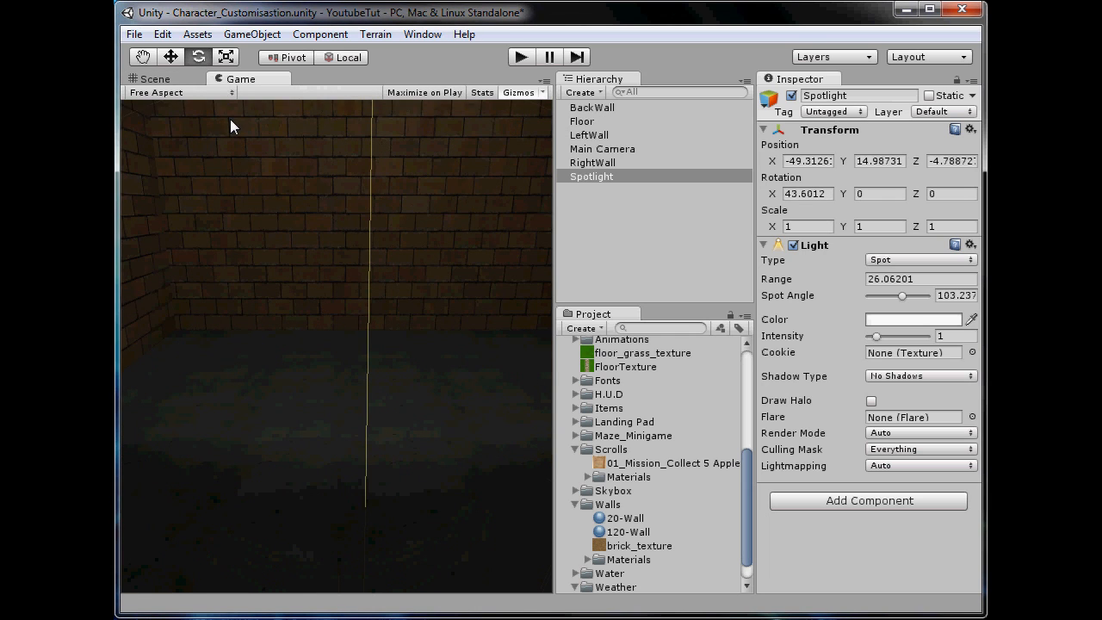
{"action": "key", "text": "shift+space"}
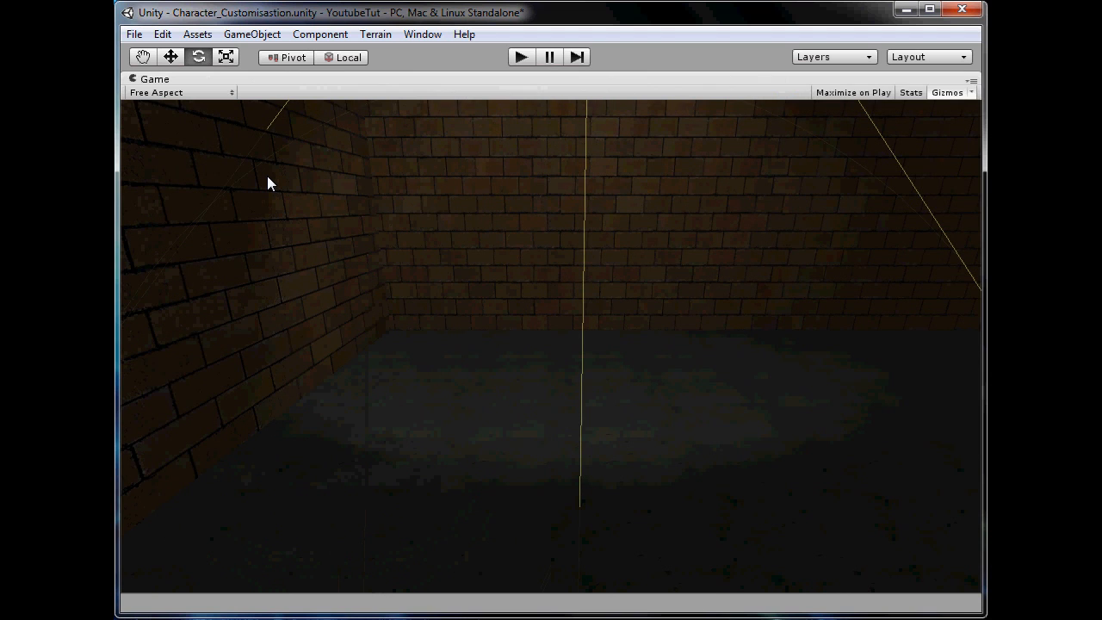
{"action": "key", "text": "shift+space"}
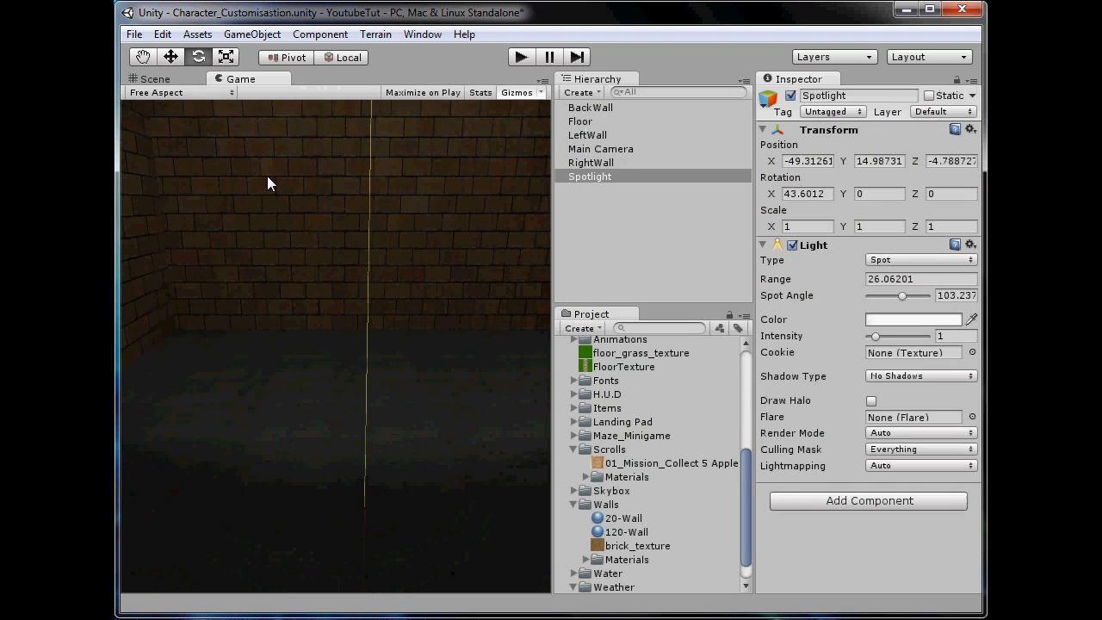
{"action": "left_click", "coordinate": [150, 78]}
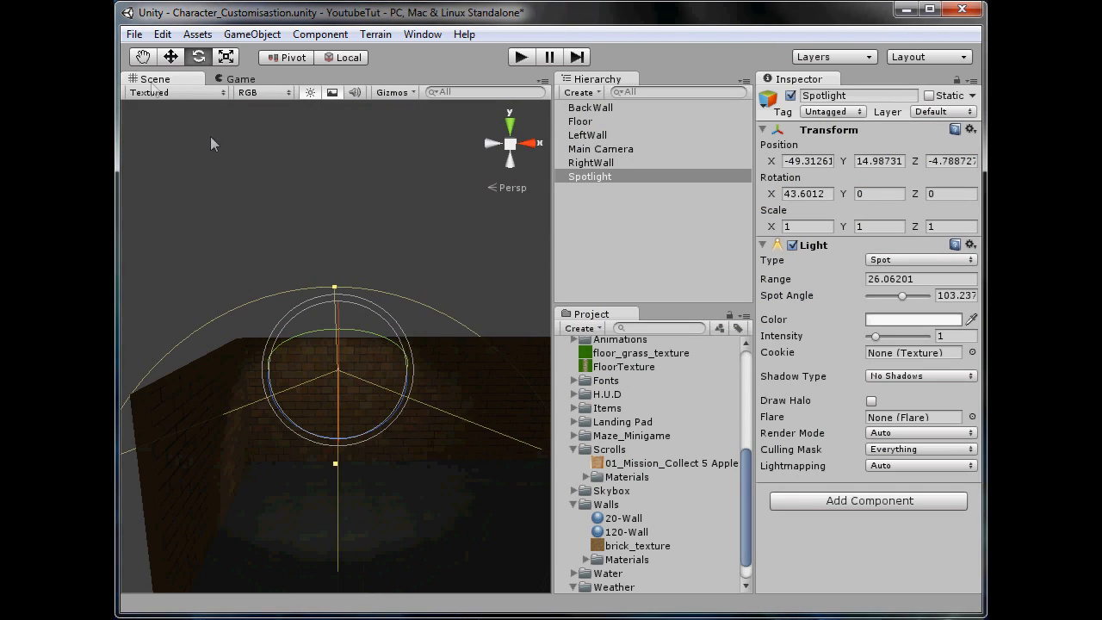
Step: Make LeftWall and RightWall children of BackWall in the hierarchy
{"action": "left_click", "coordinate": [603, 163]}
{"action": "left_click", "coordinate": [607, 135], "text": "ctrl"}
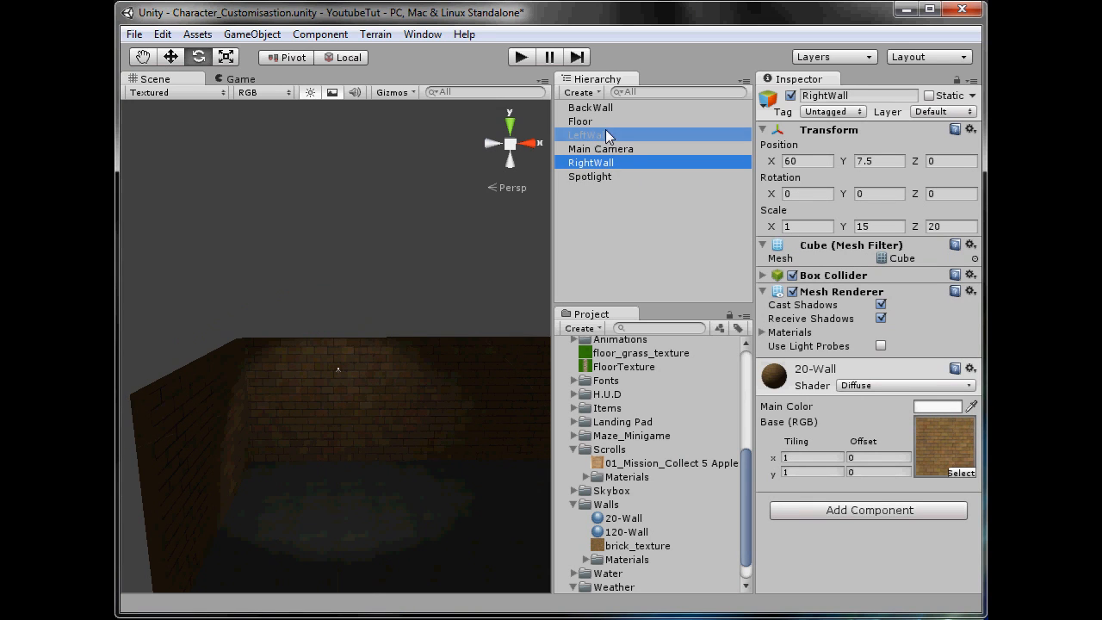
{"action": "left_click_drag", "start_coordinate": [620, 101], "coordinate": [621, 110]}
Step: View the scene from the top and set the spotlight's position to X -50, Y 15, Z -5
{"action": "left_click", "coordinate": [610, 150]}
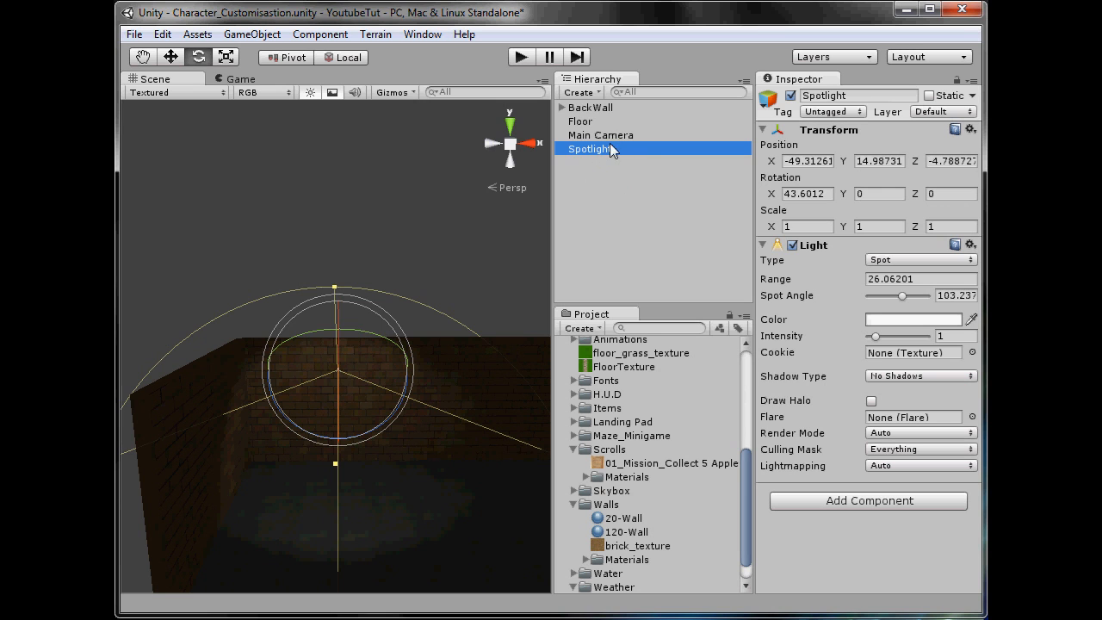
{"action": "middle_click_drag", "start_coordinate": [340, 238], "coordinate": [280, 260]}
{"action": "scroll", "coordinate": [280, 261], "scroll_direction": "down", "scroll_amount": 5}
{"action": "left_click", "coordinate": [509, 134]}
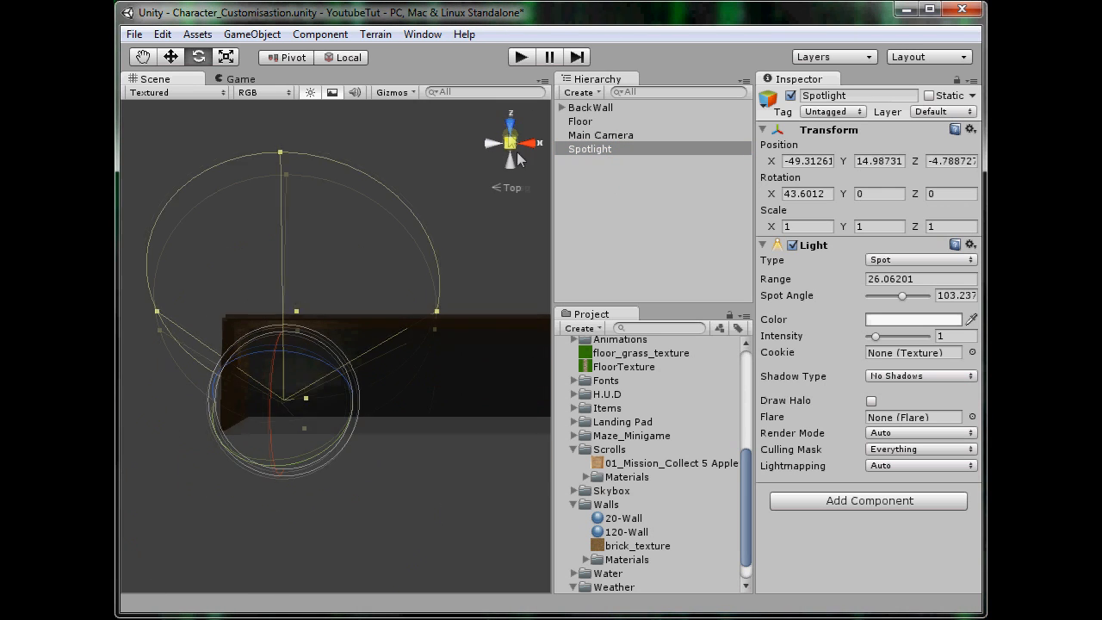
{"action": "left_click", "coordinate": [825, 162]}
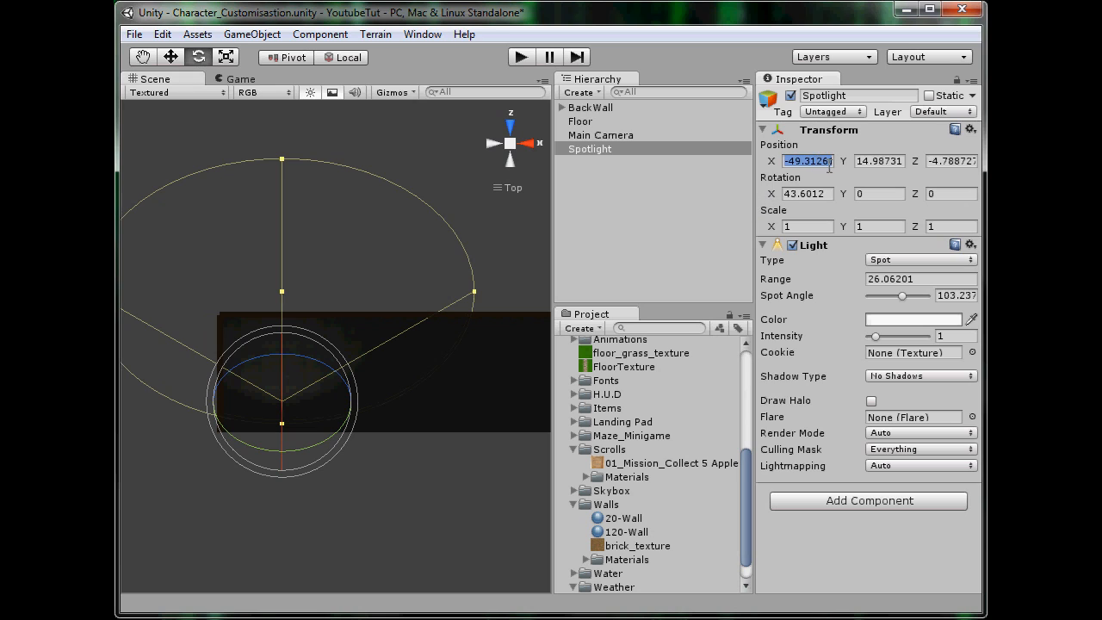
{"action": "type", "text": "-50"}
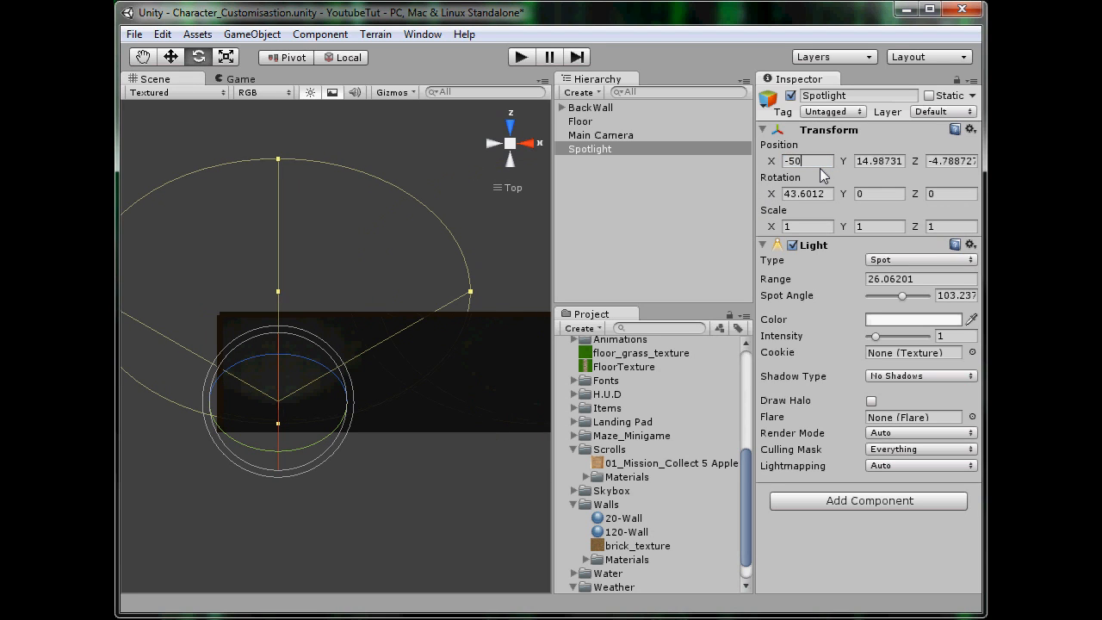
{"action": "key", "text": "Tab"}
{"action": "type", "text": "15"}
{"action": "key", "text": "Tab"}
{"action": "type", "text": "-5"}
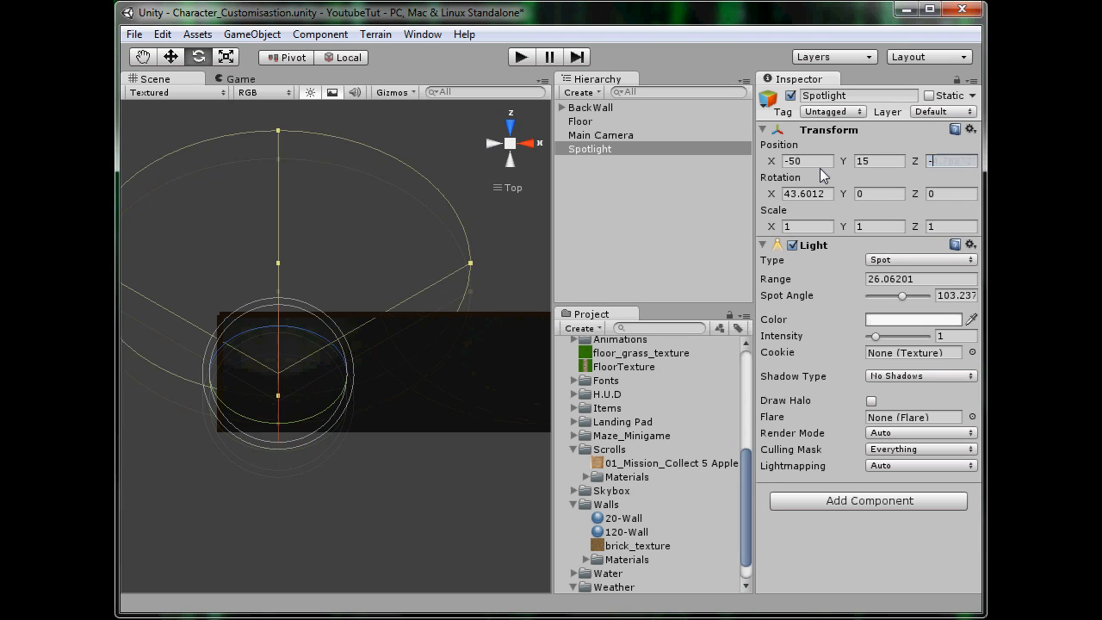
{"action": "key", "text": "Return"}
Step: Duplicate the spotlight and set the copy's X position to -30
{"action": "left_click", "coordinate": [584, 151]}
{"action": "key", "text": "ctrl+d"}
{"action": "middle_click_drag", "start_coordinate": [468, 345], "coordinate": [361, 341]}
{"action": "left_click", "coordinate": [171, 57]}
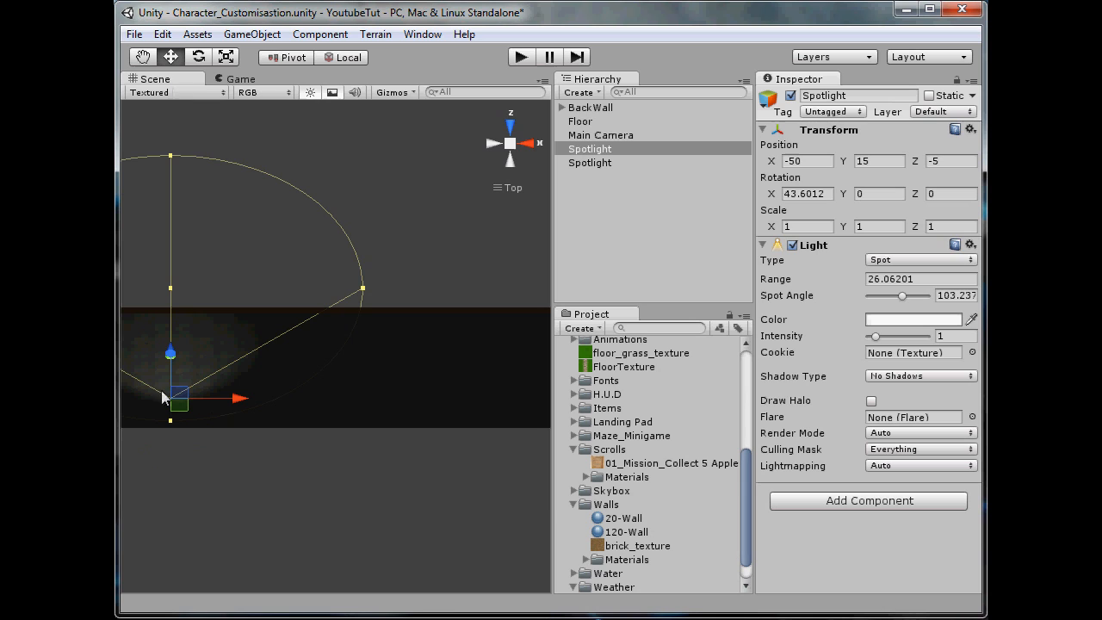
{"action": "left_click_drag", "start_coordinate": [233, 398], "coordinate": [411, 397]}
{"action": "left_click", "coordinate": [803, 160]}
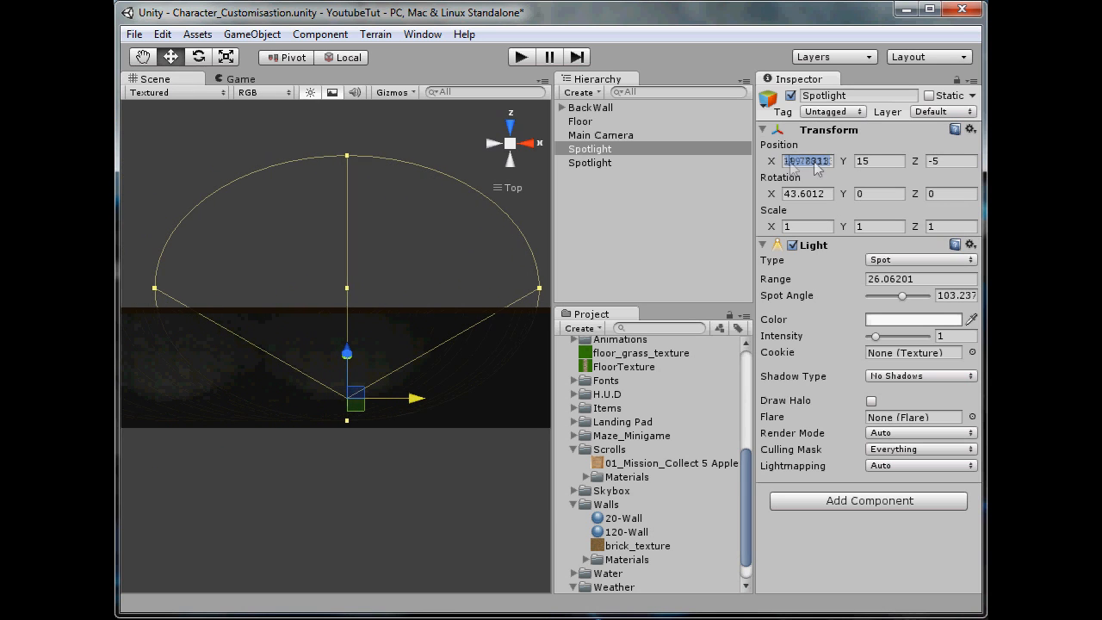
{"action": "type", "text": "-30"}
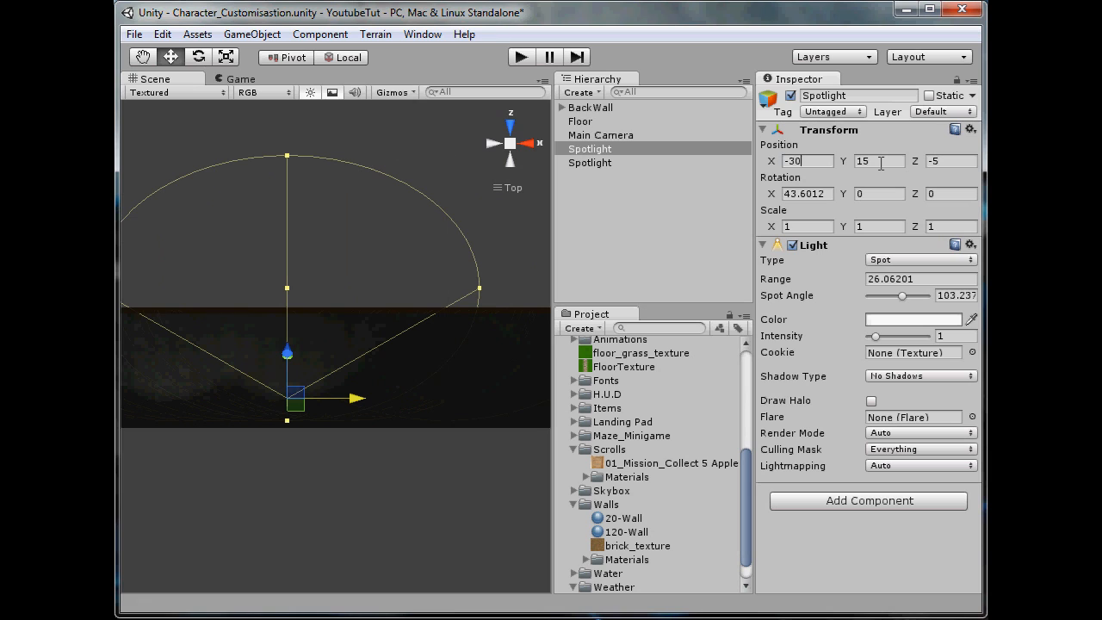
Step: Duplicate the spotlight twice more, setting the copies' X positions to -10 and 10
{"action": "middle_click_drag", "start_coordinate": [325, 222], "coordinate": [293, 228]}
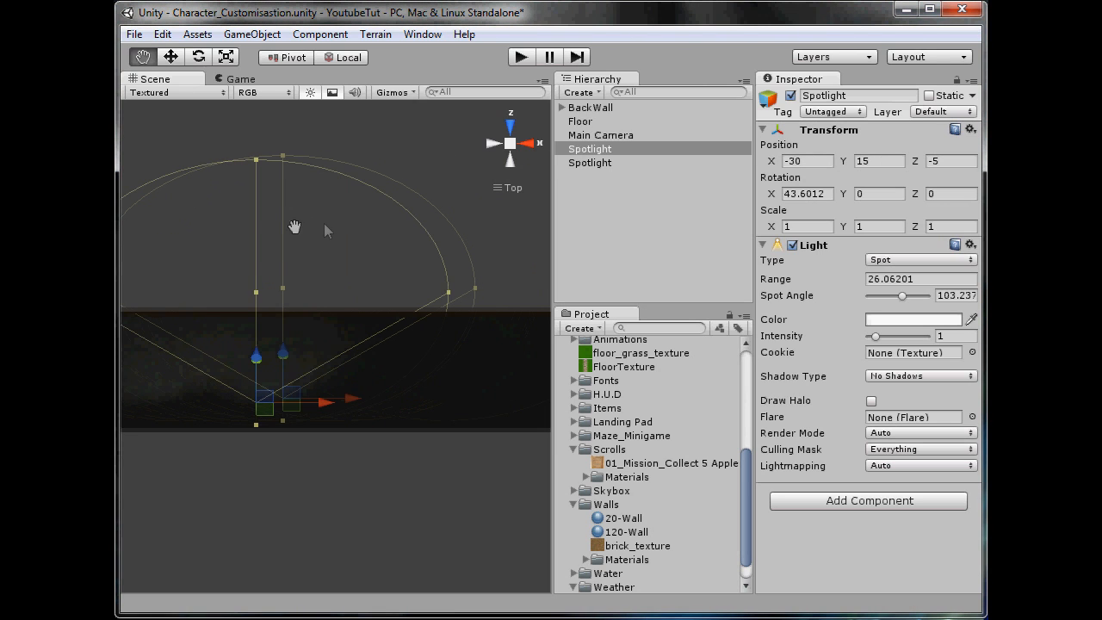
{"action": "key", "text": "ctrl+d"}
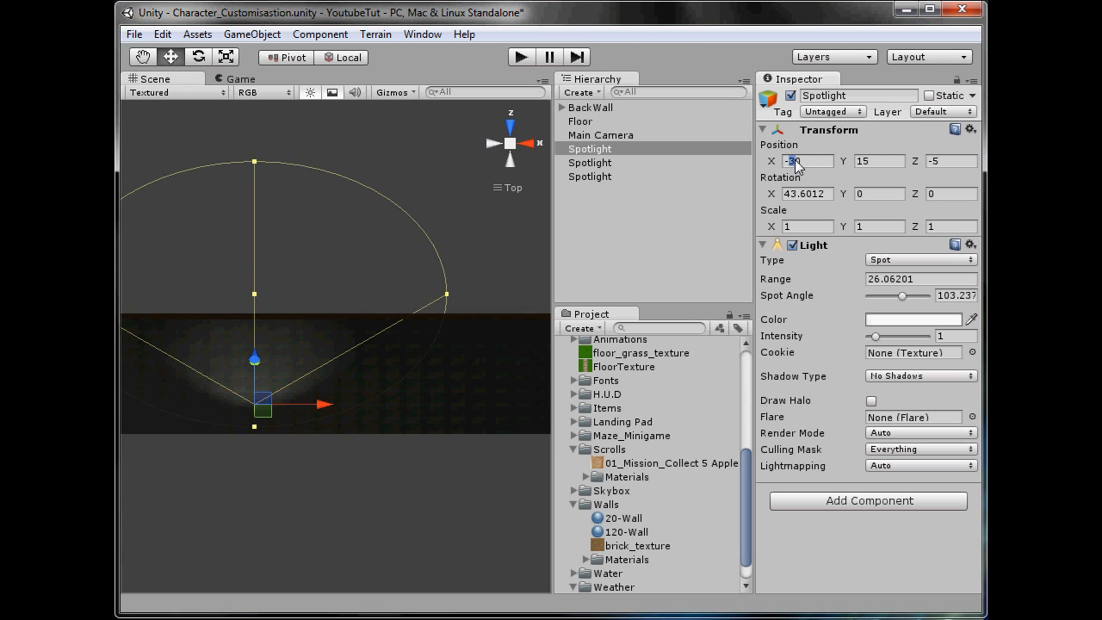
{"action": "type", "text": "10"}
{"action": "middle_click_drag", "start_coordinate": [511, 391], "coordinate": [344, 369]}
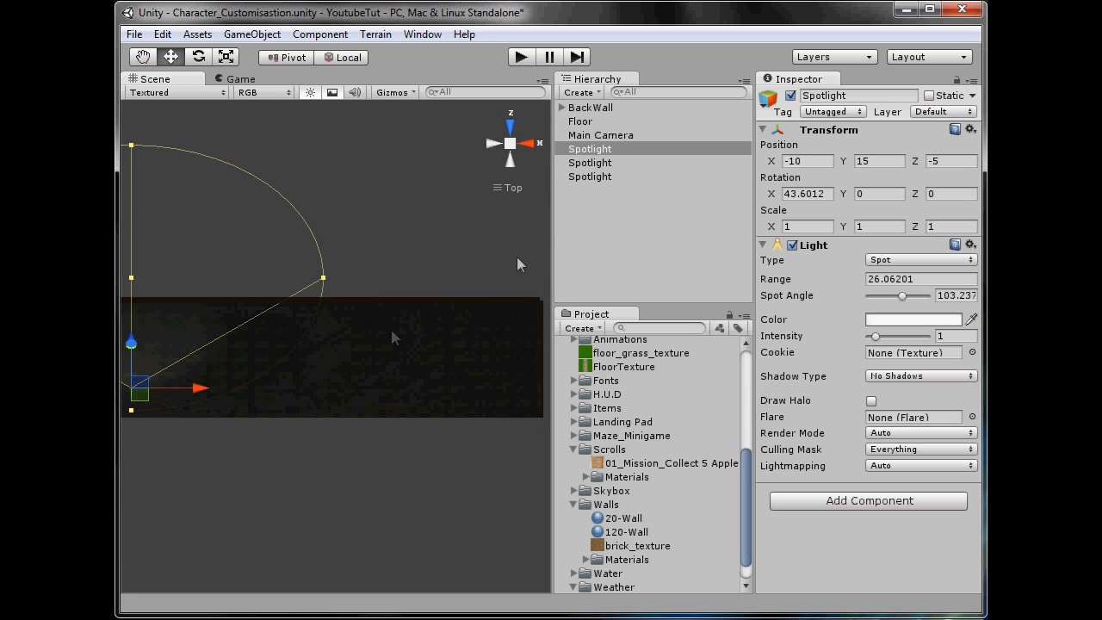
{"action": "key", "text": "ctrl+d"}
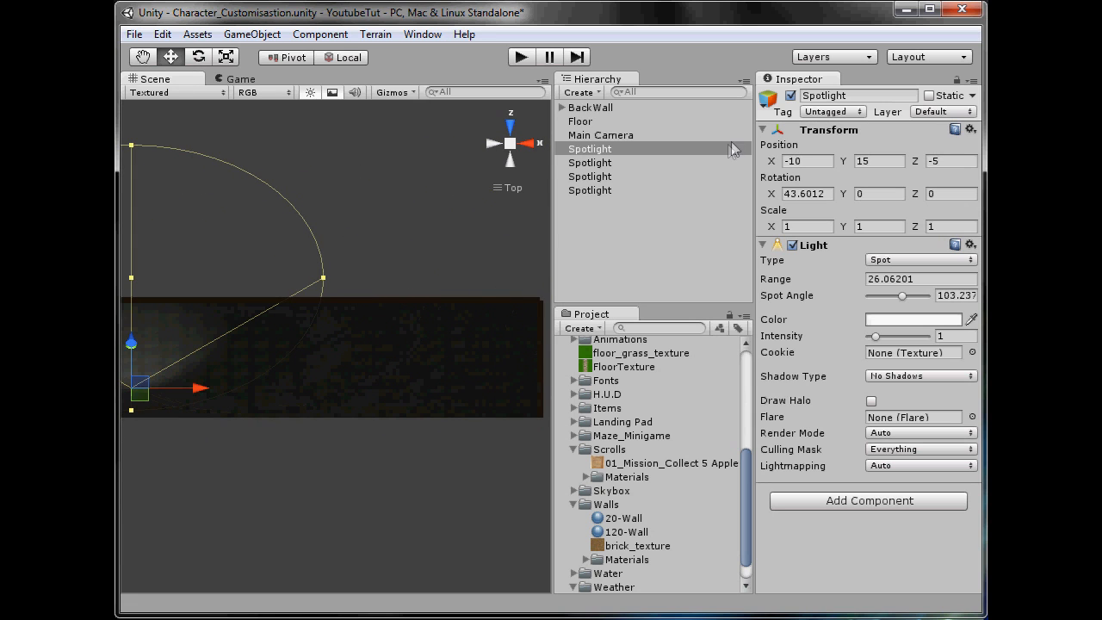
{"action": "left_click", "coordinate": [799, 161]}
{"action": "type", "text": "10"}
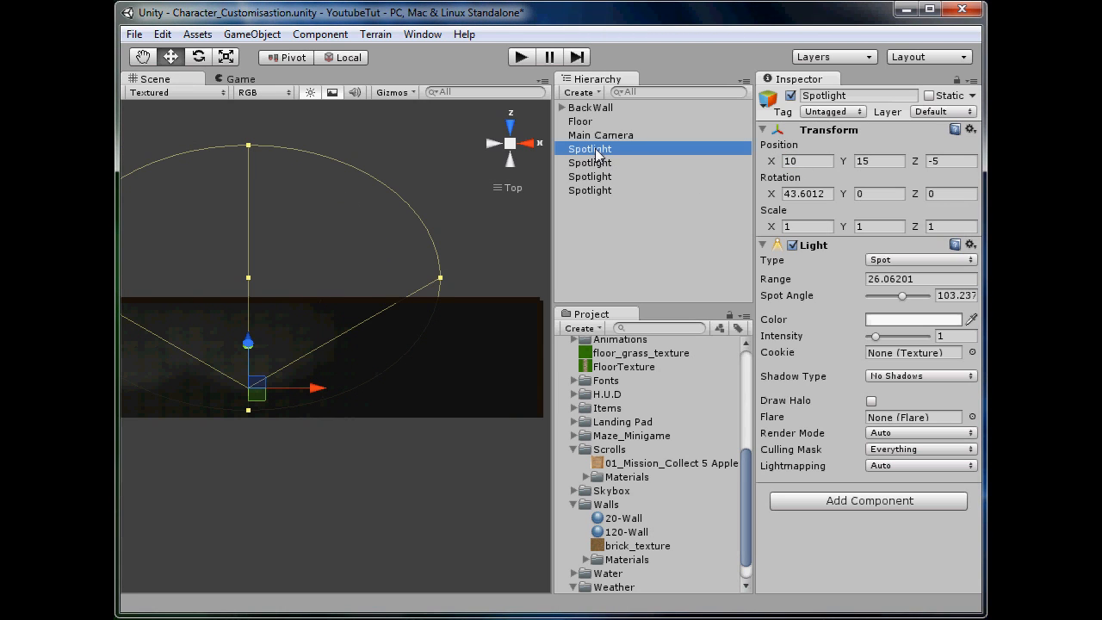
Step: Add two further spotlight duplicates at X positions 30 and 50, then clear the selection
{"action": "key", "text": "ctrl+d"}
{"action": "left_click", "coordinate": [793, 161]}
{"action": "type", "text": "30"}
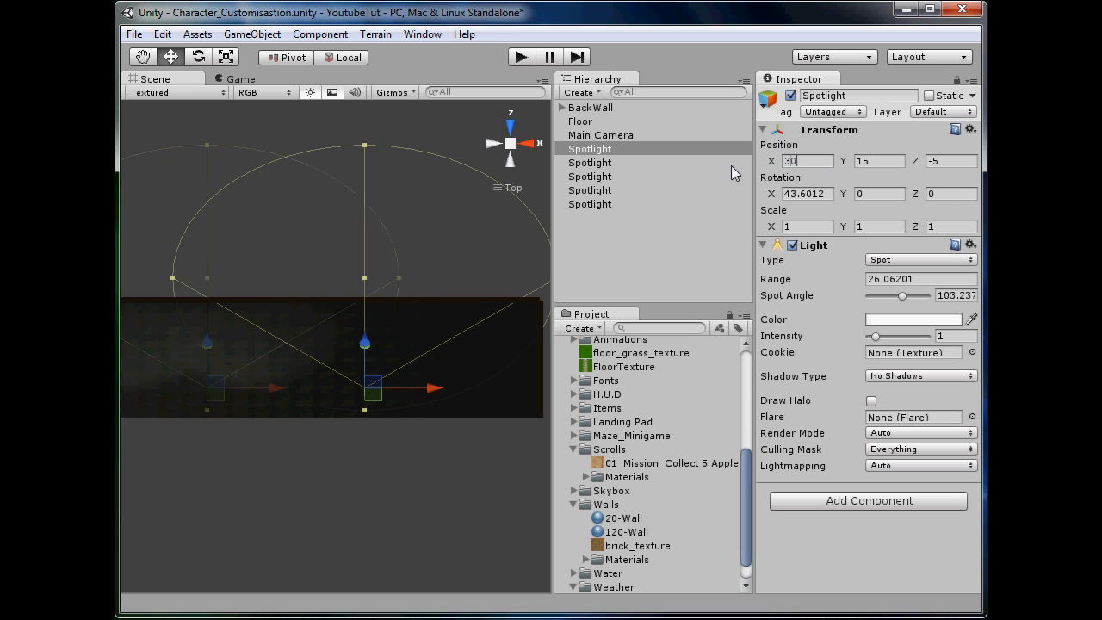
{"action": "left_click", "coordinate": [690, 148]}
{"action": "key", "text": "ctrl+d"}
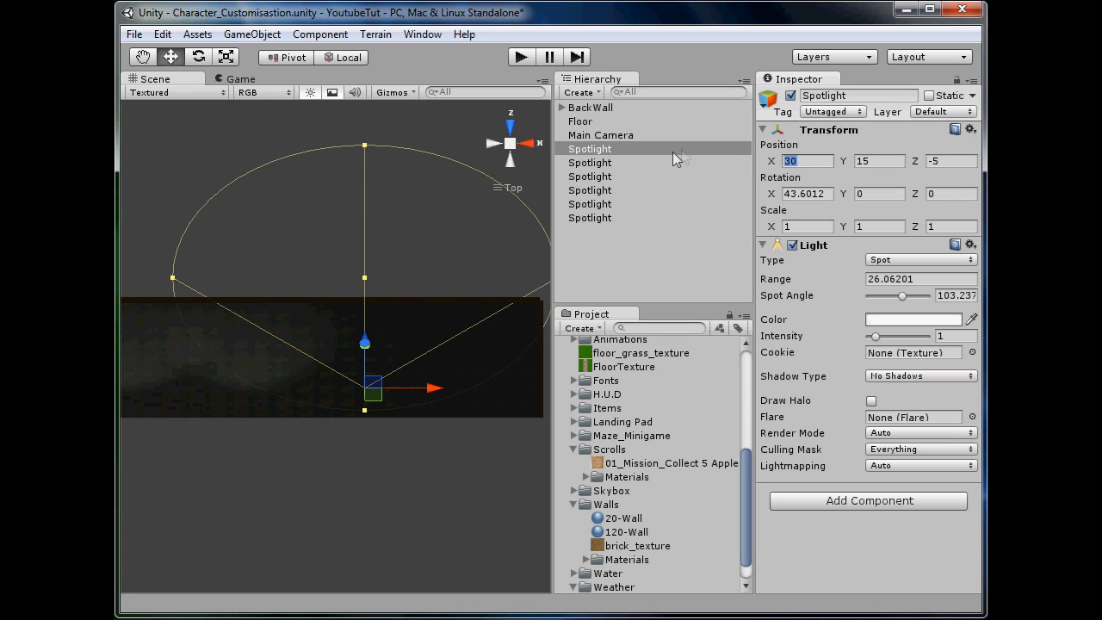
{"action": "left_click", "coordinate": [172, 256]}
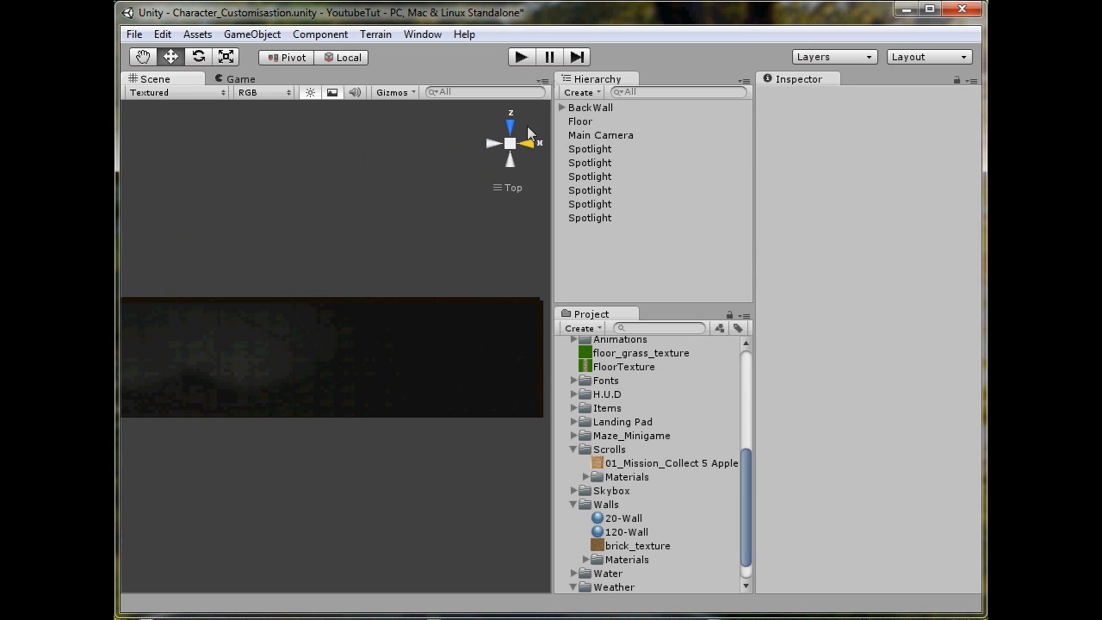
Step: Examine how the row of spotlights lights the room, in perspective in the Scene view and through the camera in an enlarged Game view
{"action": "left_click_drag", "start_coordinate": [386, 252], "coordinate": [382, 63], "text": "alt"}
{"action": "middle_click_drag", "start_coordinate": [297, 502], "coordinate": [561, 369]}
{"action": "scroll", "coordinate": [561, 369], "scroll_direction": "up", "scroll_amount": 1}
{"action": "middle_click_drag", "start_coordinate": [361, 258], "coordinate": [361, 379]}
{"action": "scroll", "coordinate": [298, 353], "scroll_direction": "up", "scroll_amount": 2}
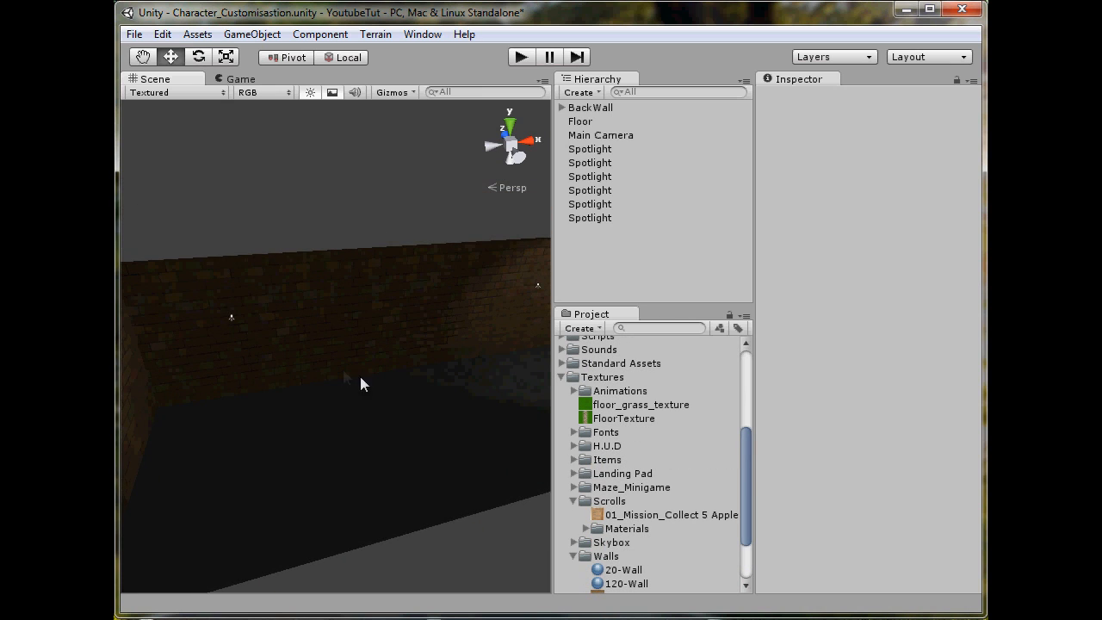
{"action": "left_click_drag", "start_coordinate": [379, 391], "coordinate": [311, 405], "text": "alt"}
{"action": "left_click", "coordinate": [242, 79]}
{"action": "key", "text": "space"}
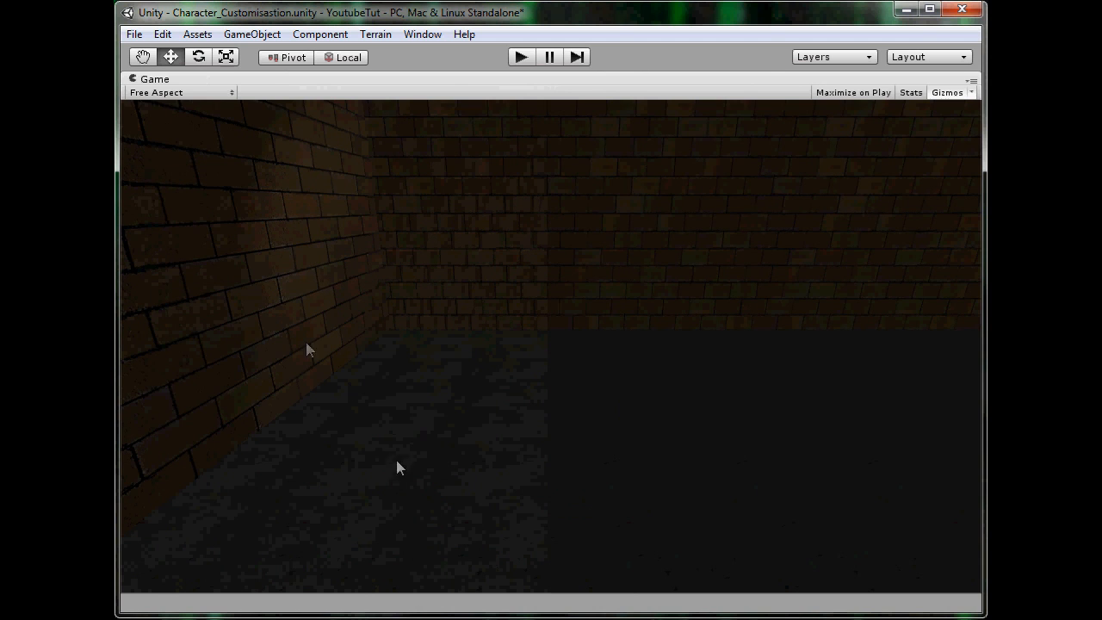
{"action": "key", "text": "shift+space"}
{"action": "left_click", "coordinate": [174, 88]}
{"action": "left_click", "coordinate": [168, 78]}
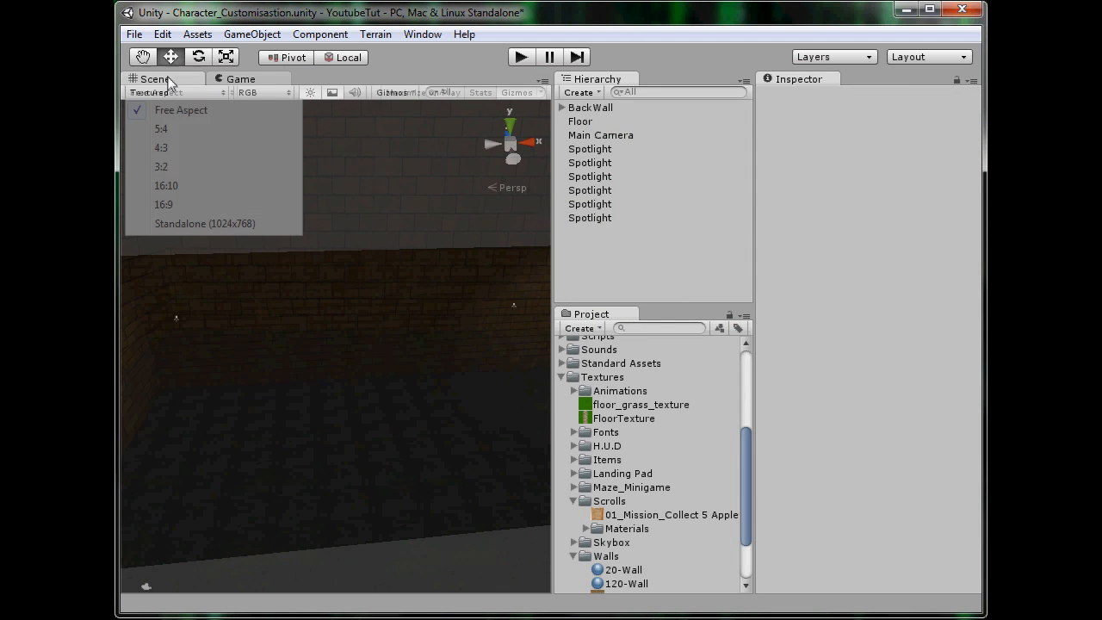
Step: Save the scene and look along the back wall at the spotlights' coverage
{"action": "key", "text": "ctrl+s"}
{"action": "middle_click_drag", "start_coordinate": [358, 440], "coordinate": [165, 497]}
{"action": "scroll", "coordinate": [166, 496], "scroll_direction": "down", "scroll_amount": 5}
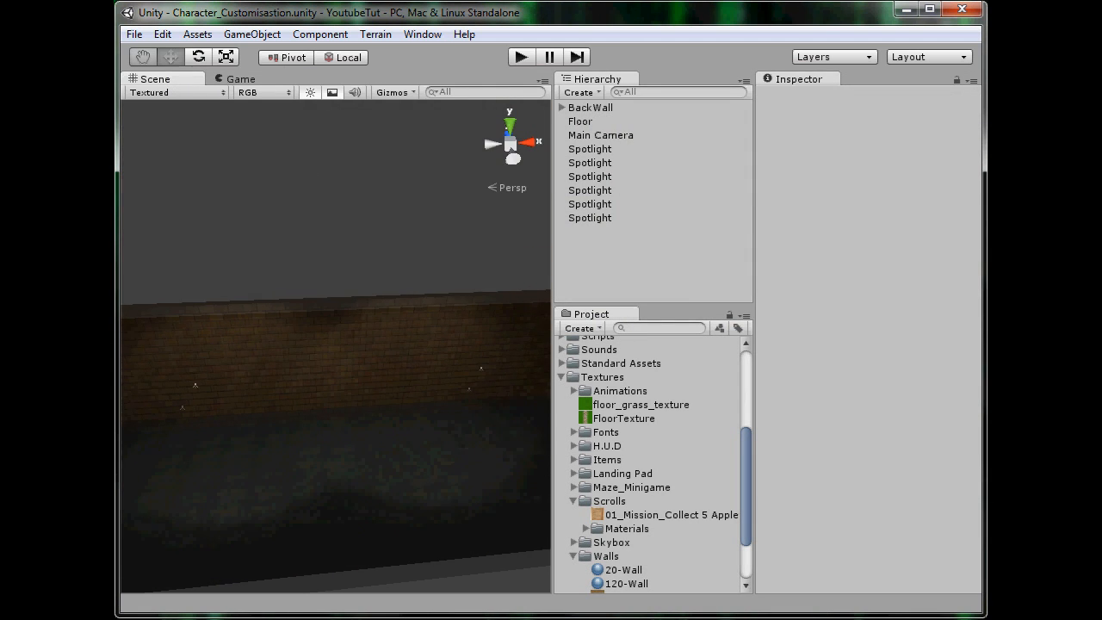
{"action": "middle_click_drag", "start_coordinate": [210, 402], "coordinate": [247, 381]}
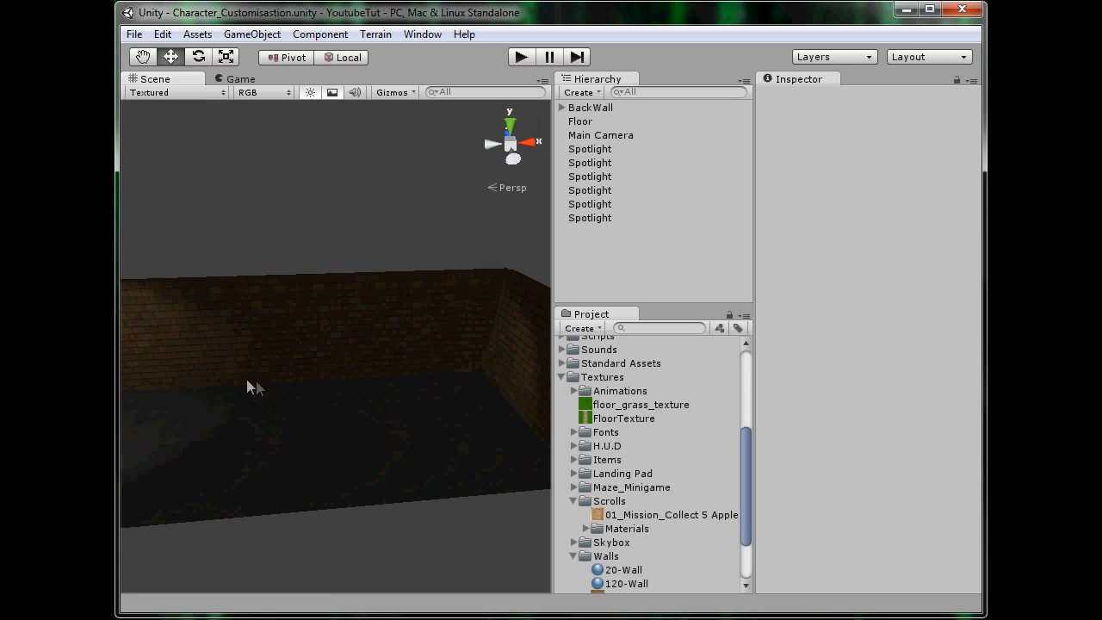
Step: Try RealtimeOnly lightmapping on the spotlight at X 50, then return it to Auto and clear the selection
{"action": "left_click", "coordinate": [590, 150]}
{"action": "middle_click_drag", "start_coordinate": [219, 338], "coordinate": [816, 303]}
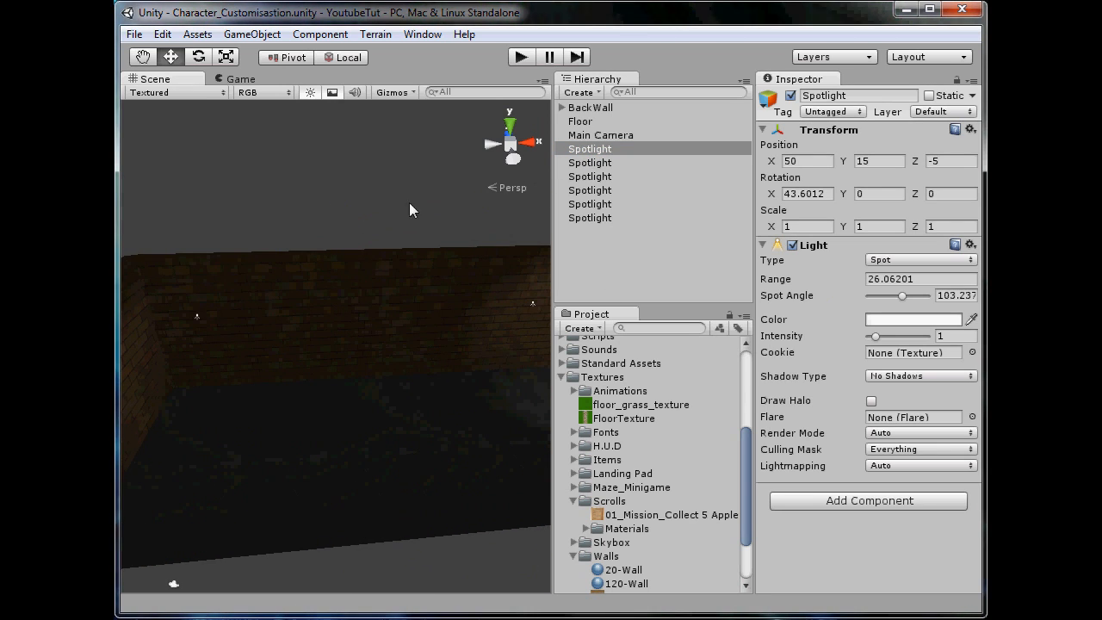
{"action": "left_click", "coordinate": [889, 465]}
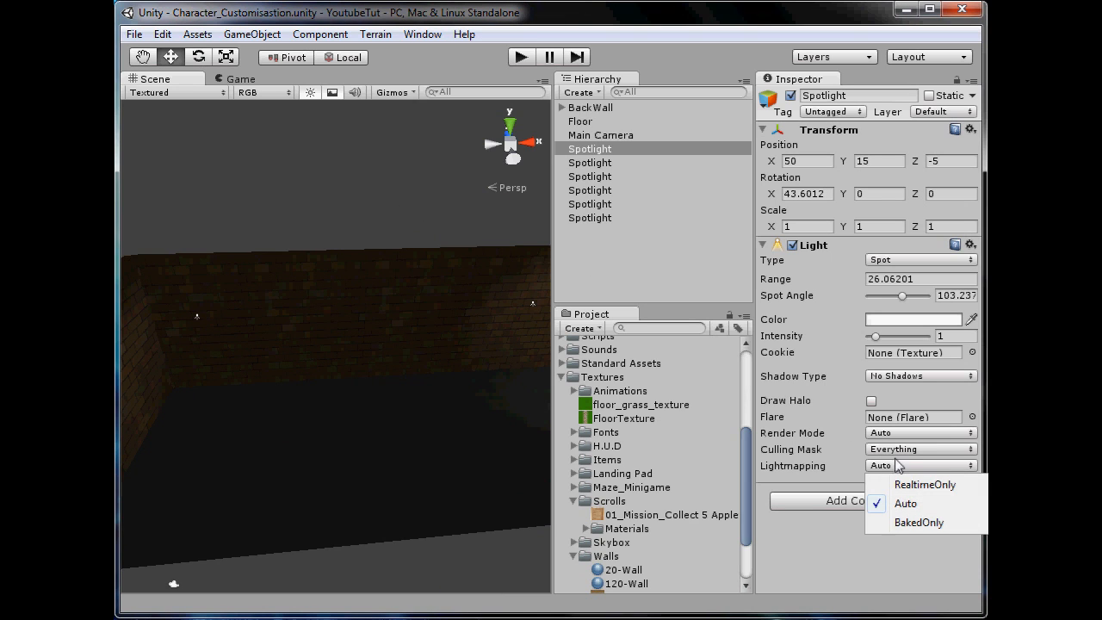
{"action": "left_click", "coordinate": [893, 485]}
{"action": "left_click", "coordinate": [904, 465]}
{"action": "left_click", "coordinate": [907, 503]}
{"action": "left_click", "coordinate": [435, 215]}
Step: Save the scene again and inspect the lighting at the room's left end
{"action": "middle_click_drag", "start_coordinate": [216, 358], "coordinate": [354, 337]}
{"action": "key", "text": "ctrl+s"}
{"action": "middle_click_drag", "start_coordinate": [290, 386], "coordinate": [138, 463]}
{"action": "mouse_move", "coordinate": [368, 437]}
{"action": "middle_mouse_down"}
{"action": "mouse_move", "coordinate": [129, 468]}
{"action": "mouse_move", "coordinate": [522, 418]}
{"action": "middle_mouse_up"}
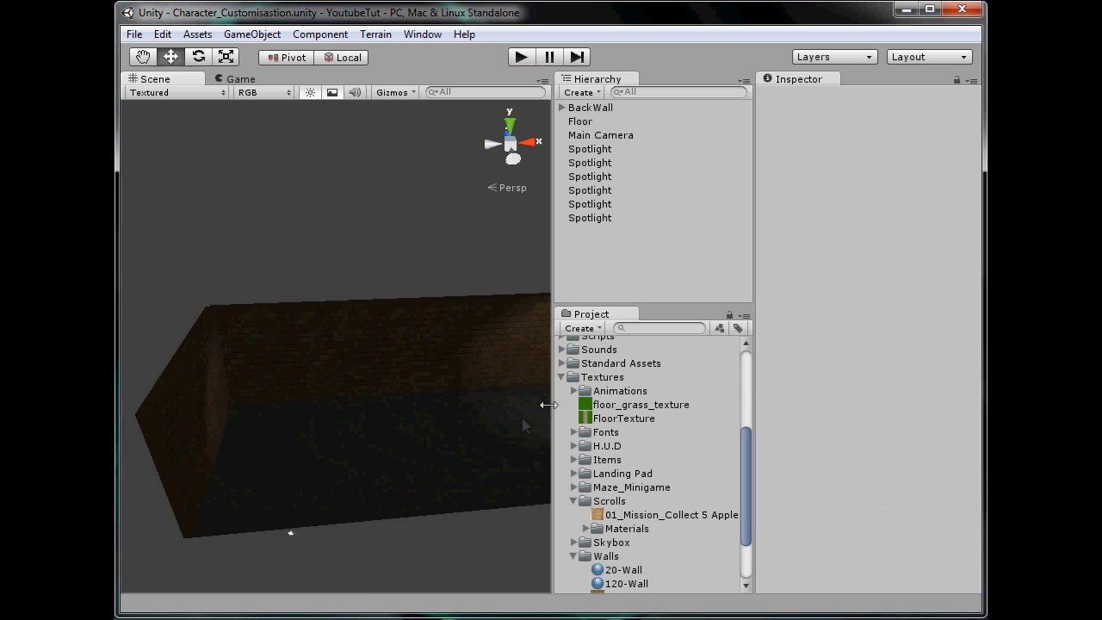
Step: Turn off scene lighting and inspect the brick walls and floor at the room's left corner
{"action": "scroll", "coordinate": [366, 363], "scroll_direction": "up", "scroll_amount": 4}
{"action": "middle_click_drag", "start_coordinate": [232, 371], "coordinate": [303, 375]}
{"action": "scroll", "coordinate": [301, 367], "scroll_direction": "up", "scroll_amount": 3}
{"action": "scroll", "coordinate": [309, 358], "scroll_direction": "up", "scroll_amount": 5}
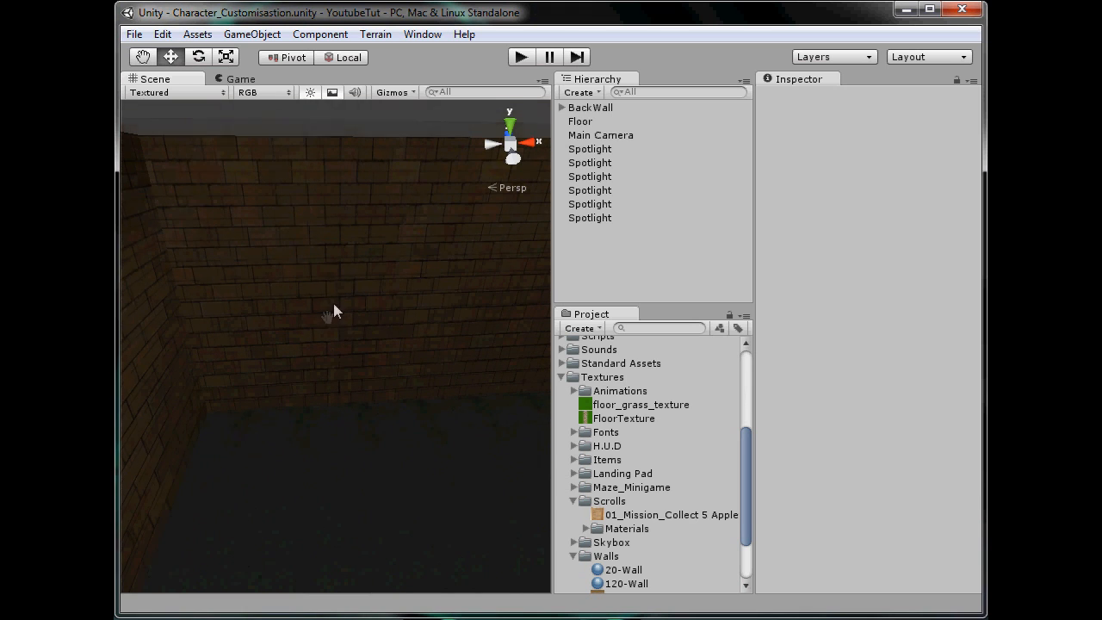
{"action": "left_click", "coordinate": [311, 92]}
{"action": "middle_click_drag", "start_coordinate": [301, 393], "coordinate": [324, 451]}
{"action": "mouse_move", "coordinate": [397, 446]}
{"action": "middle_mouse_down"}
{"action": "mouse_move", "coordinate": [369, 468]}
{"action": "mouse_move", "coordinate": [365, 386]}
{"action": "mouse_move", "coordinate": [439, 406]}
{"action": "mouse_move", "coordinate": [255, 404]}
{"action": "mouse_move", "coordinate": [160, 440]}
{"action": "mouse_move", "coordinate": [348, 428]}
{"action": "mouse_move", "coordinate": [198, 402]}
{"action": "middle_mouse_up"}
{"action": "mouse_move", "coordinate": [403, 406]}
{"action": "middle_mouse_down"}
{"action": "mouse_move", "coordinate": [160, 399]}
{"action": "mouse_move", "coordinate": [204, 412]}
{"action": "mouse_move", "coordinate": [930, 381]}
{"action": "mouse_move", "coordinate": [982, 380]}
{"action": "mouse_move", "coordinate": [982, 393]}
{"action": "middle_mouse_up"}
{"action": "mouse_move", "coordinate": [219, 389]}
{"action": "middle_mouse_down"}
{"action": "mouse_move", "coordinate": [332, 398]}
{"action": "mouse_move", "coordinate": [471, 379]}
{"action": "middle_mouse_up"}
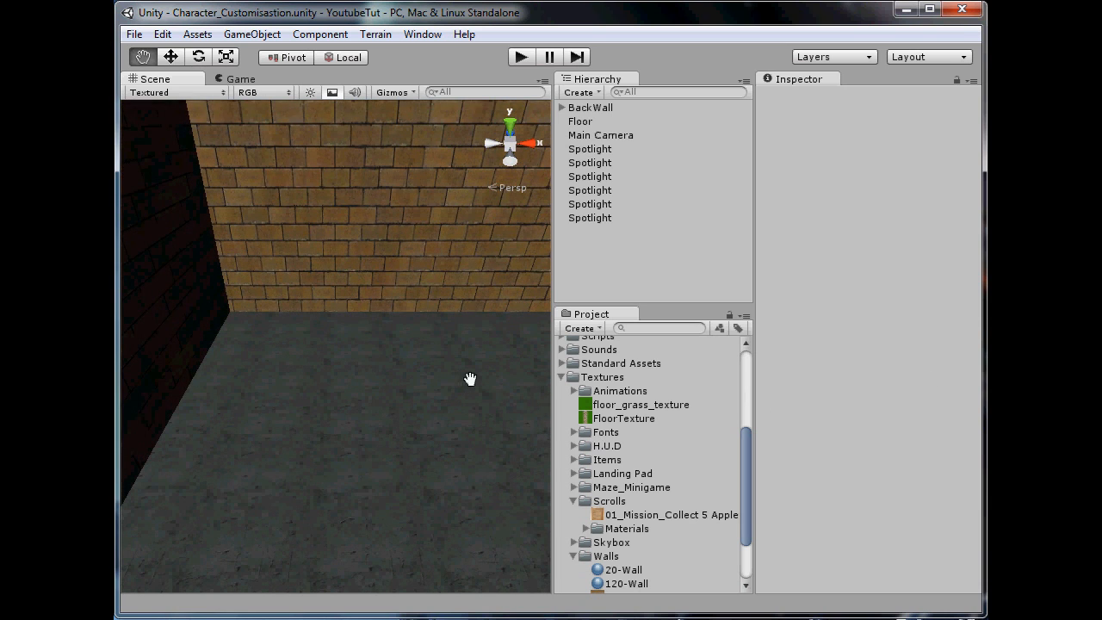
{"action": "scroll", "coordinate": [436, 336], "scroll_direction": "up", "scroll_amount": 1}
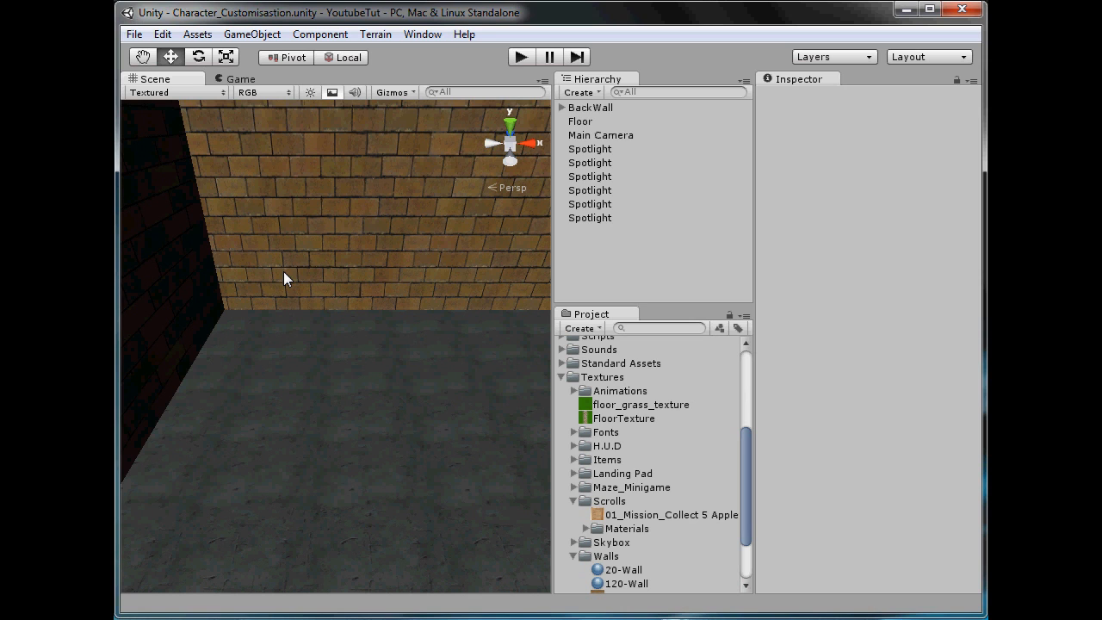
{"action": "scroll", "coordinate": [319, 321], "scroll_direction": "down", "scroll_amount": 3}
{"action": "middle_click_drag", "start_coordinate": [318, 321], "coordinate": [276, 216]}
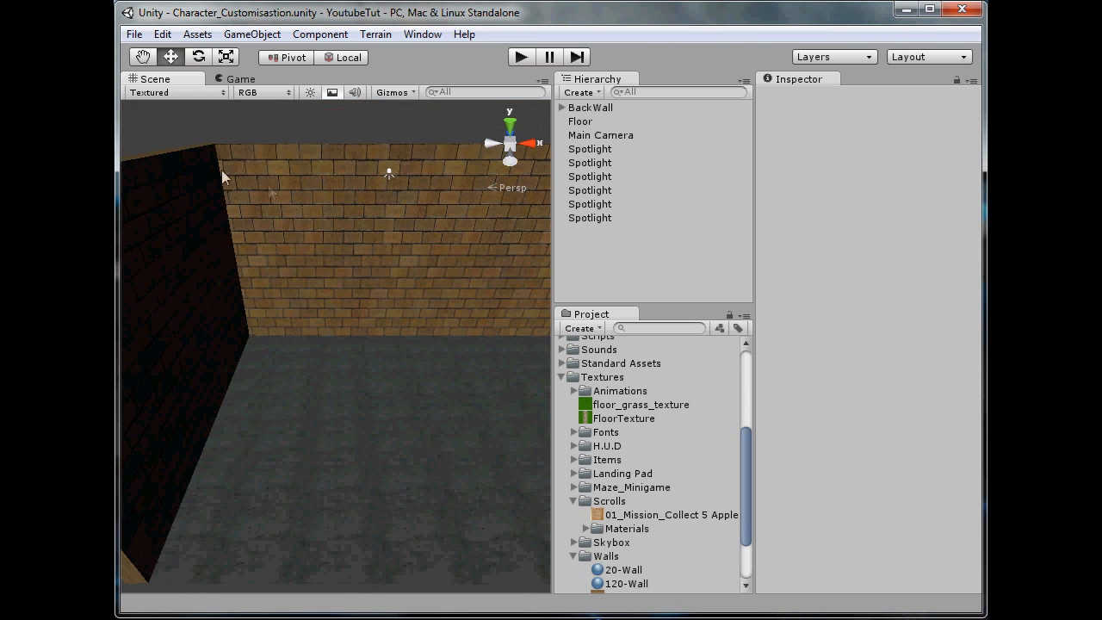
Step: Add a cube to the scene
{"action": "left_click", "coordinate": [251, 35]}
{"action": "mouse_move", "coordinate": [336, 73]}
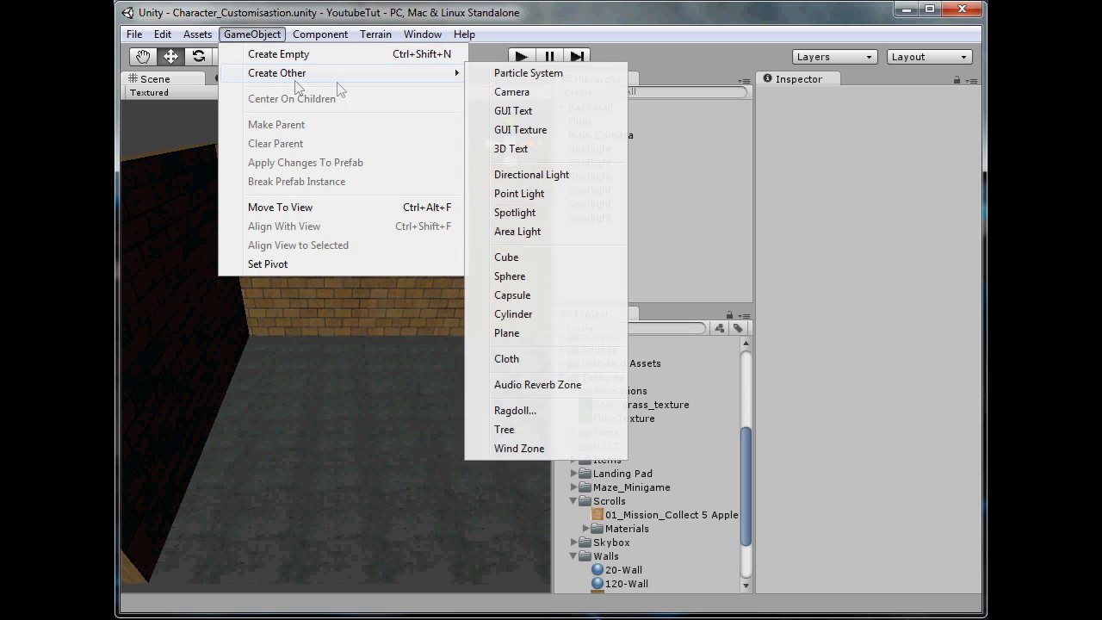
{"action": "left_click", "coordinate": [575, 252]}
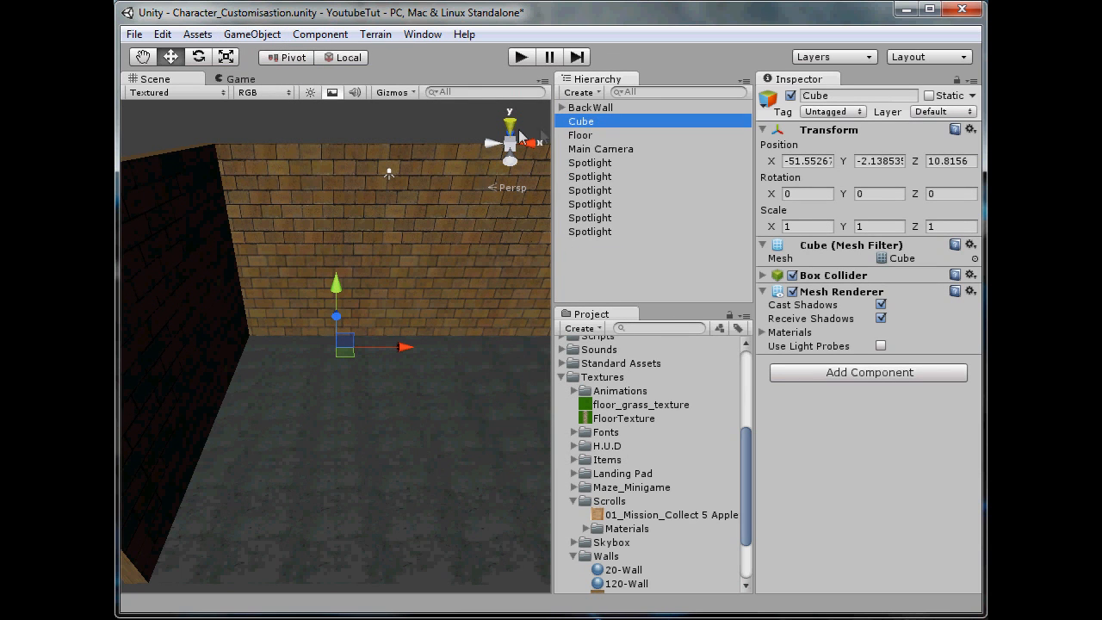
Step: Set the cube's position to 0 on X, Y and Z, working in the top view
{"action": "left_click", "coordinate": [511, 127]}
{"action": "left_click", "coordinate": [509, 145]}
{"action": "middle_click_drag", "start_coordinate": [431, 363], "coordinate": [327, 329]}
{"action": "scroll", "coordinate": [325, 327], "scroll_direction": "down", "scroll_amount": 4}
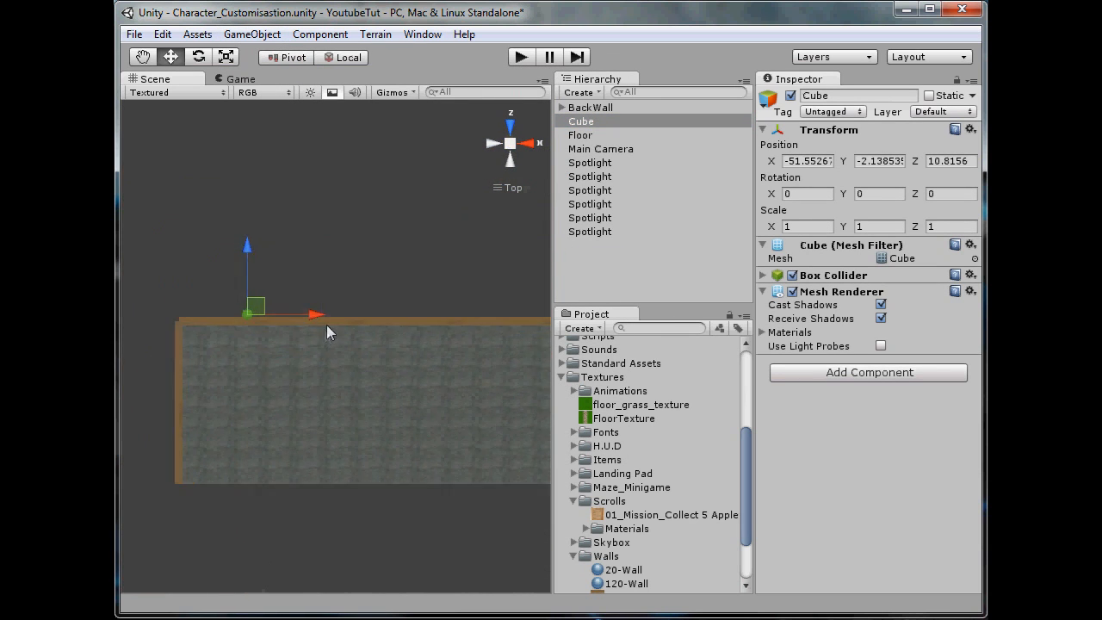
{"action": "left_click", "coordinate": [801, 161]}
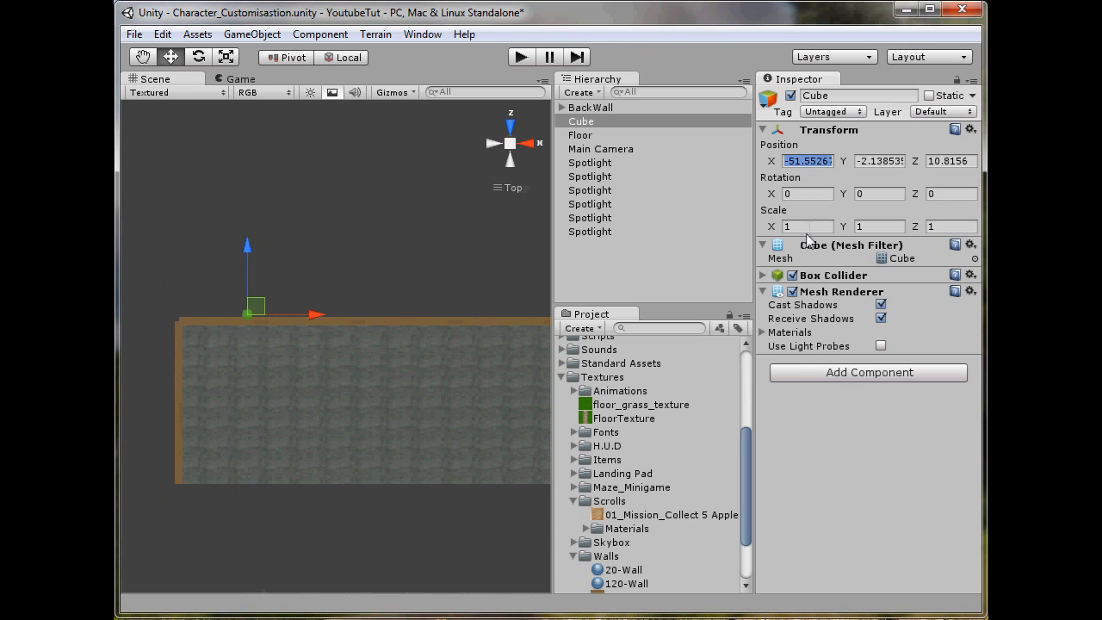
{"action": "type", "text": "0"}
{"action": "key", "text": "Tab"}
{"action": "type", "text": "0"}
{"action": "key", "text": "Tab"}
{"action": "type", "text": "0"}
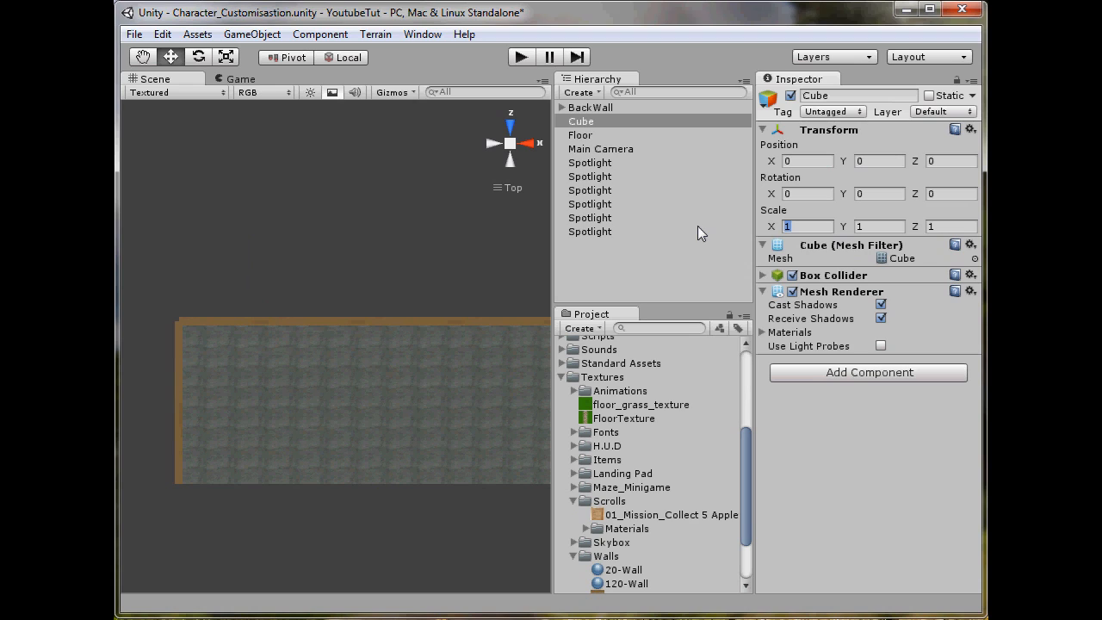
Step: Scale the cube to X 100, Y 0.3 and Z 4 to form a long, flat strip
{"action": "type", "text": "100"}
{"action": "key", "text": "Tab"}
{"action": "type", "text": "0.3"}
{"action": "key", "text": "Tab"}
{"action": "type", "text": "4"}
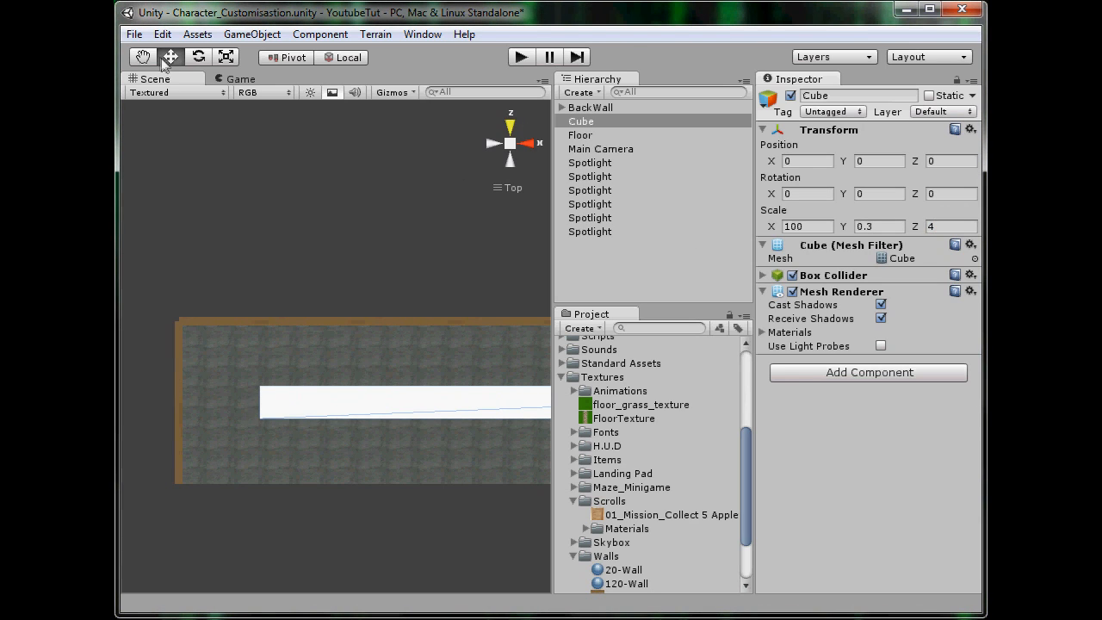
Step: Move the cube toward the back wall to about Z 5.44 and set its X scale to 110
{"action": "scroll", "coordinate": [488, 313], "scroll_direction": "down", "scroll_amount": 2}
{"action": "left_click_drag", "start_coordinate": [481, 343], "coordinate": [482, 313]}
{"action": "middle_click_drag", "start_coordinate": [490, 358], "coordinate": [366, 372]}
{"action": "scroll", "coordinate": [328, 363], "scroll_direction": "down", "scroll_amount": 5}
{"action": "left_click", "coordinate": [793, 227]}
{"action": "key", "text": "BackSpace"}
{"action": "key", "text": "BackSpace"}
{"action": "type", "text": "10"}
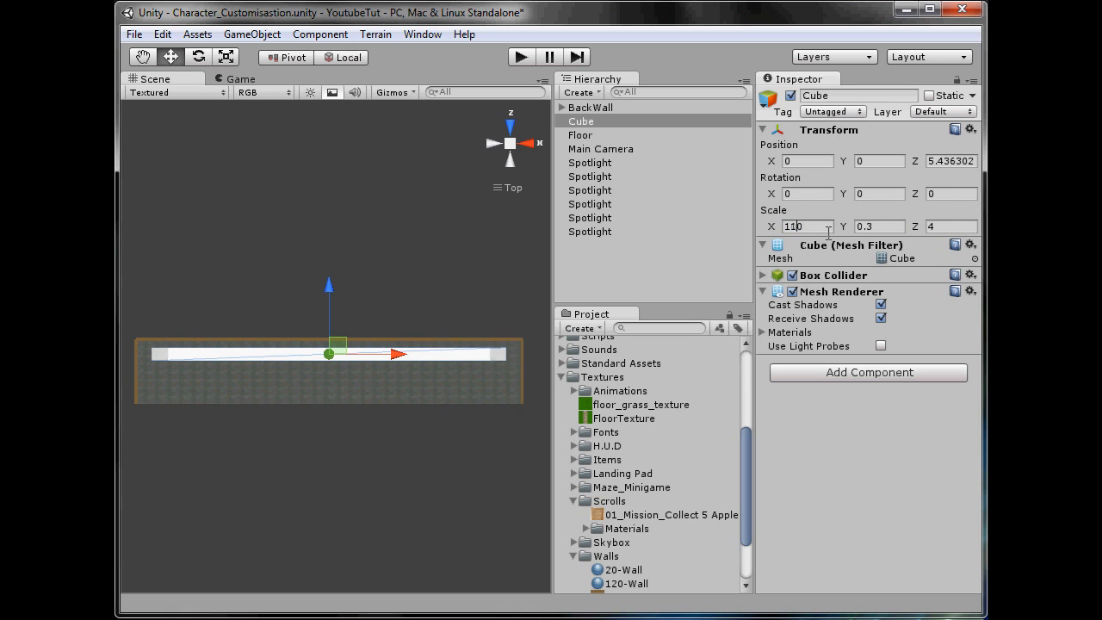
Step: Check the cube's length through the camera in the Game view and set its X scale to 115
{"action": "left_click", "coordinate": [235, 63]}
{"action": "left_click", "coordinate": [247, 79]}
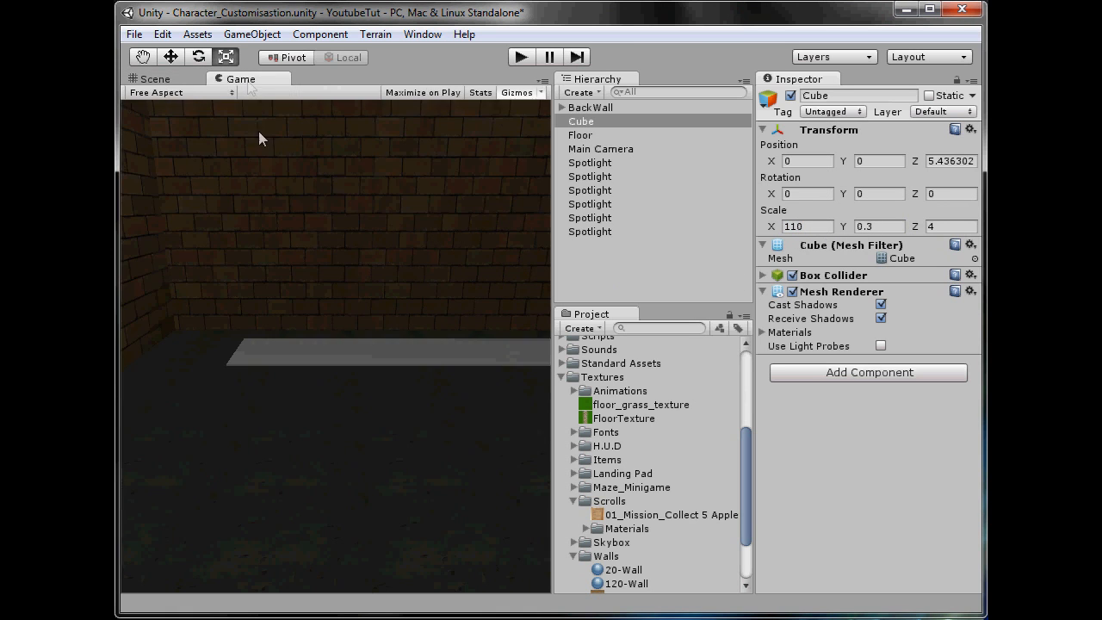
{"action": "key", "text": "space"}
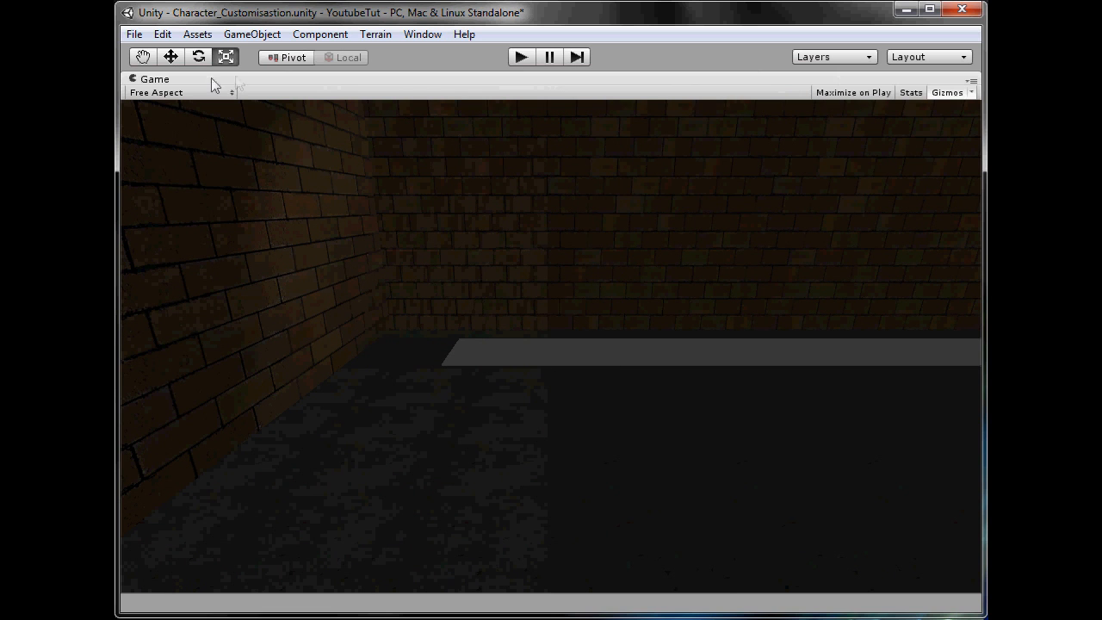
{"action": "key", "text": "space"}
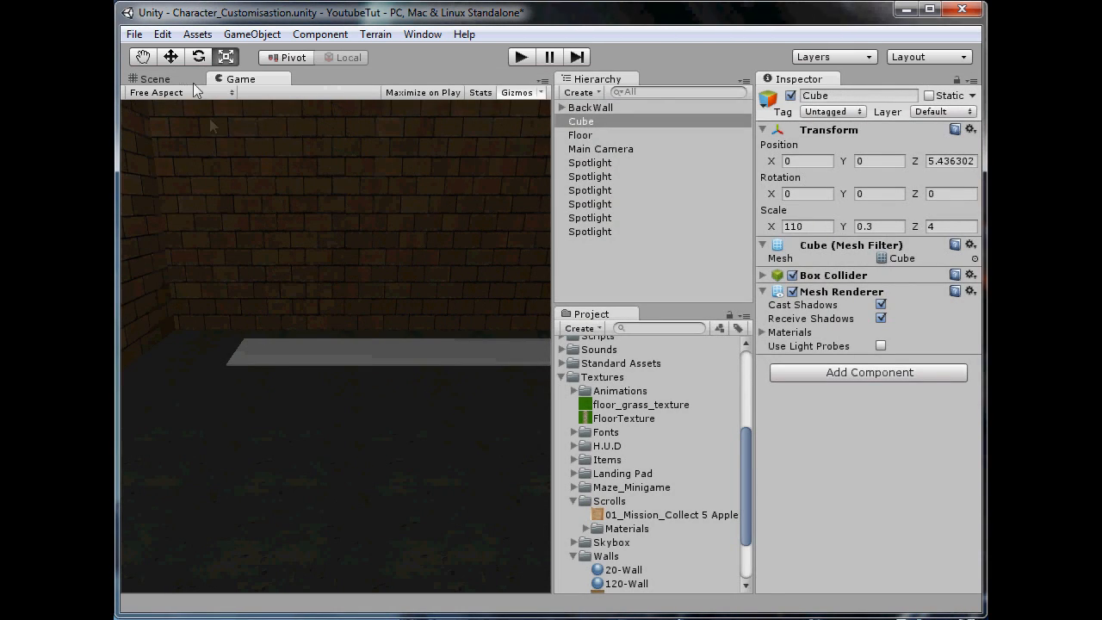
{"action": "left_click", "coordinate": [815, 227]}
{"action": "type", "text": "115"}
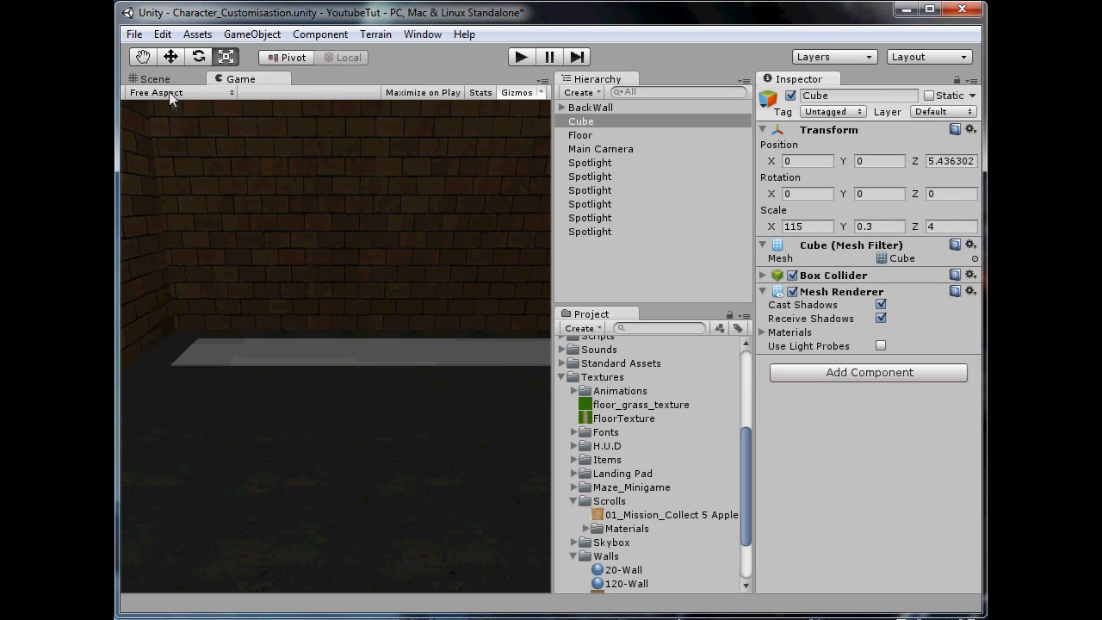
Step: Try a Y scale of 0.7 on the cube, then set it to 1
{"action": "left_click", "coordinate": [895, 230]}
{"action": "type", "text": "0."}
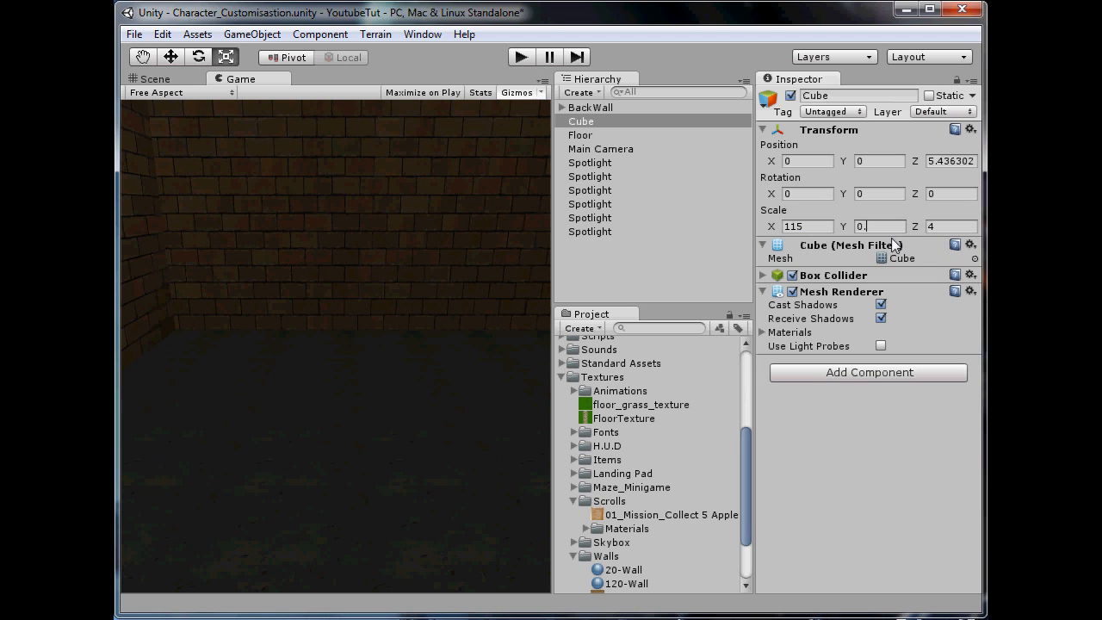
{"action": "type", "text": "7"}
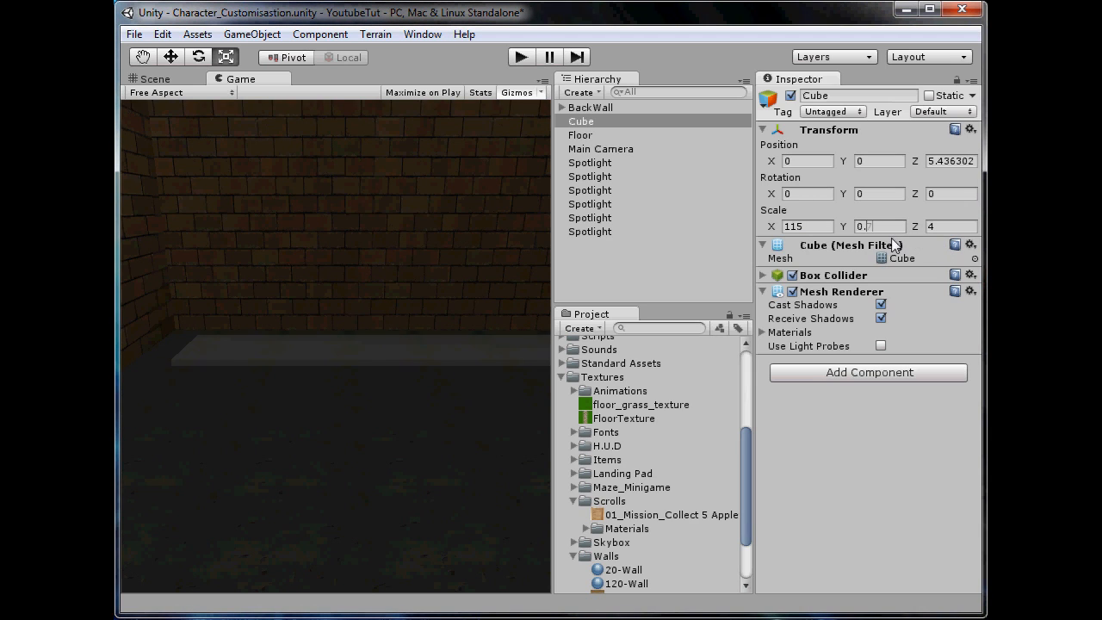
{"action": "key", "text": "BackSpace"}
{"action": "key", "text": "BackSpace"}
{"action": "key", "text": "BackSpace"}
{"action": "type", "text": "1"}
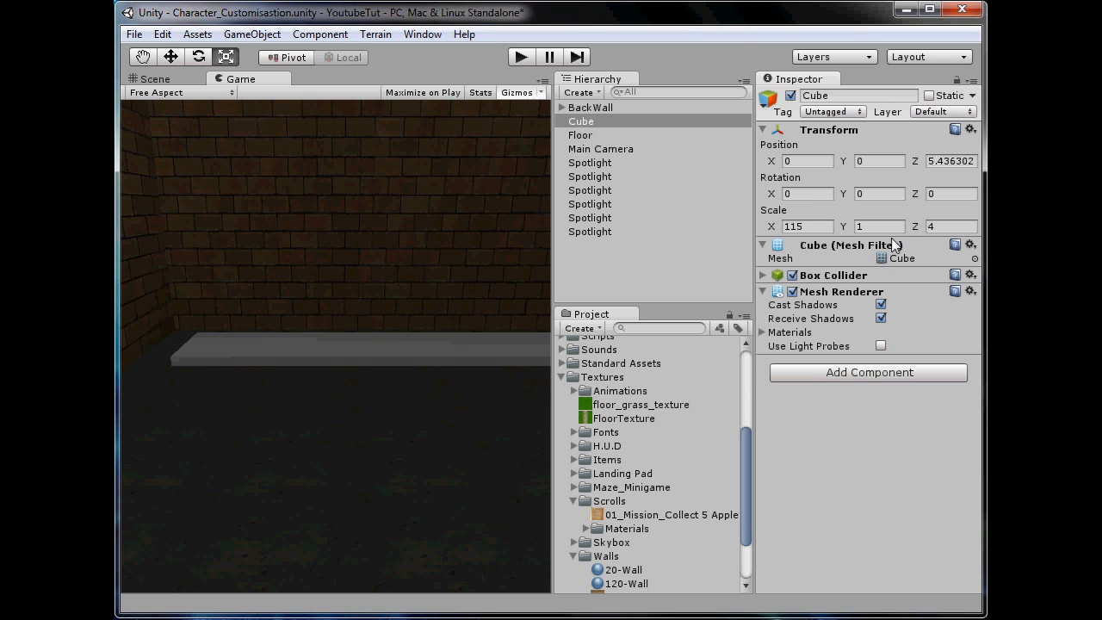
Step: Raise the cube in the back view of the scene and set its Y position to 0.5
{"action": "left_click", "coordinate": [155, 79]}
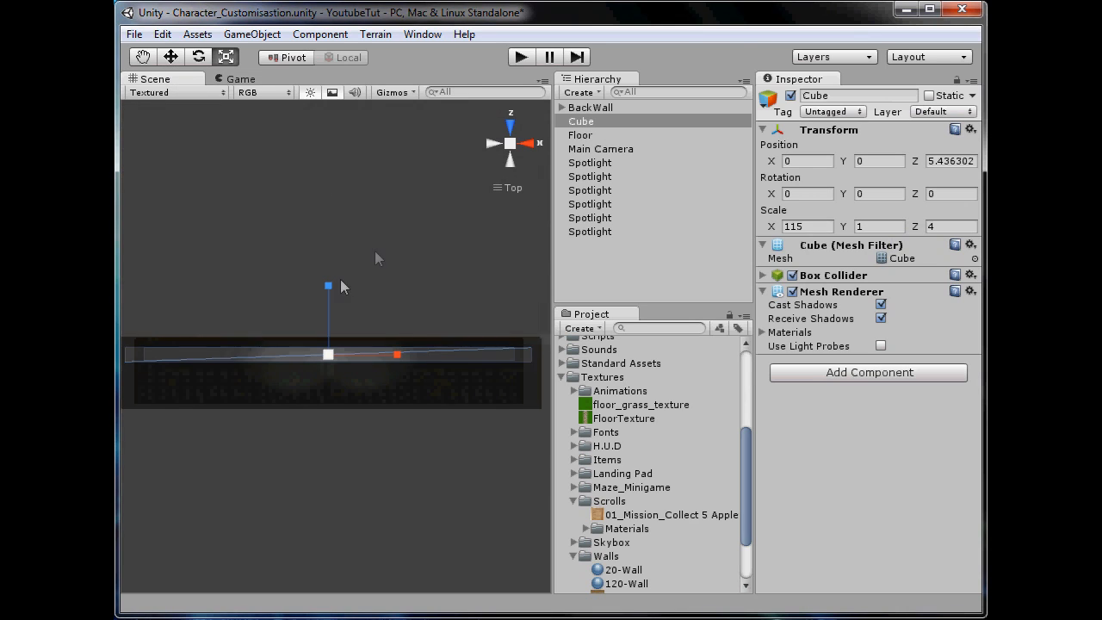
{"action": "left_click", "coordinate": [511, 161]}
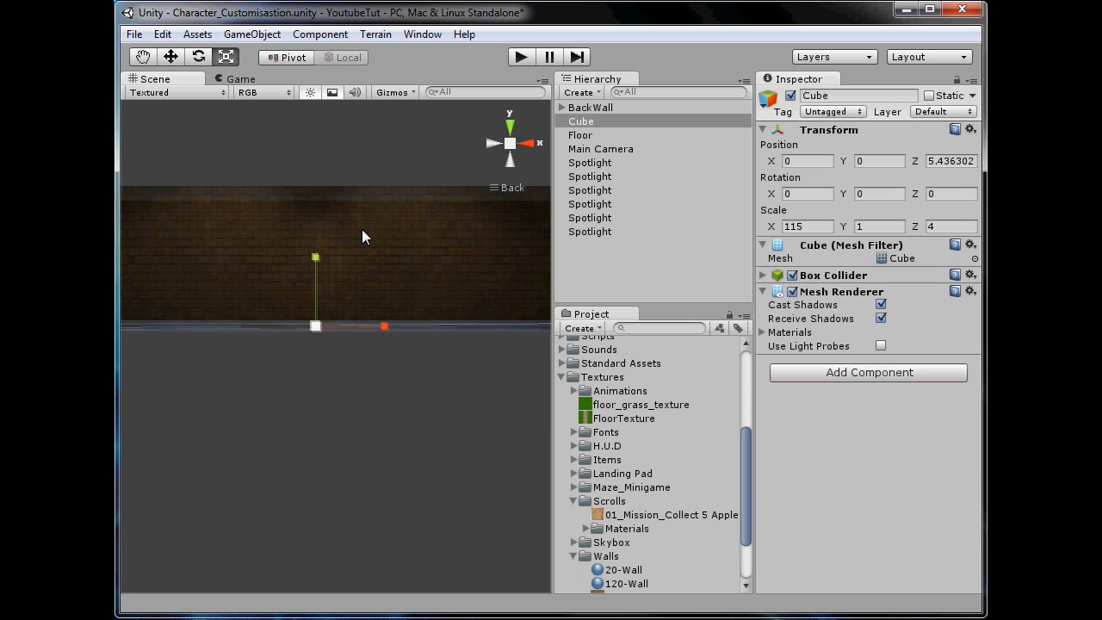
{"action": "key", "text": "w"}
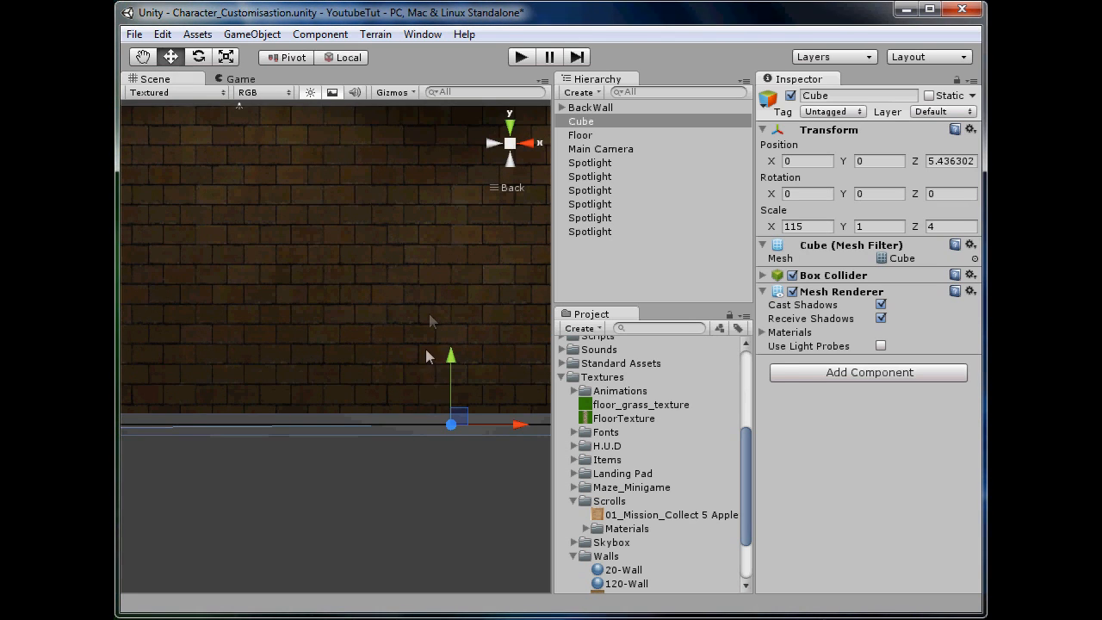
{"action": "left_click_drag", "start_coordinate": [448, 375], "coordinate": [447, 356]}
{"action": "left_click", "coordinate": [890, 160]}
{"action": "type", "text": "0.5"}
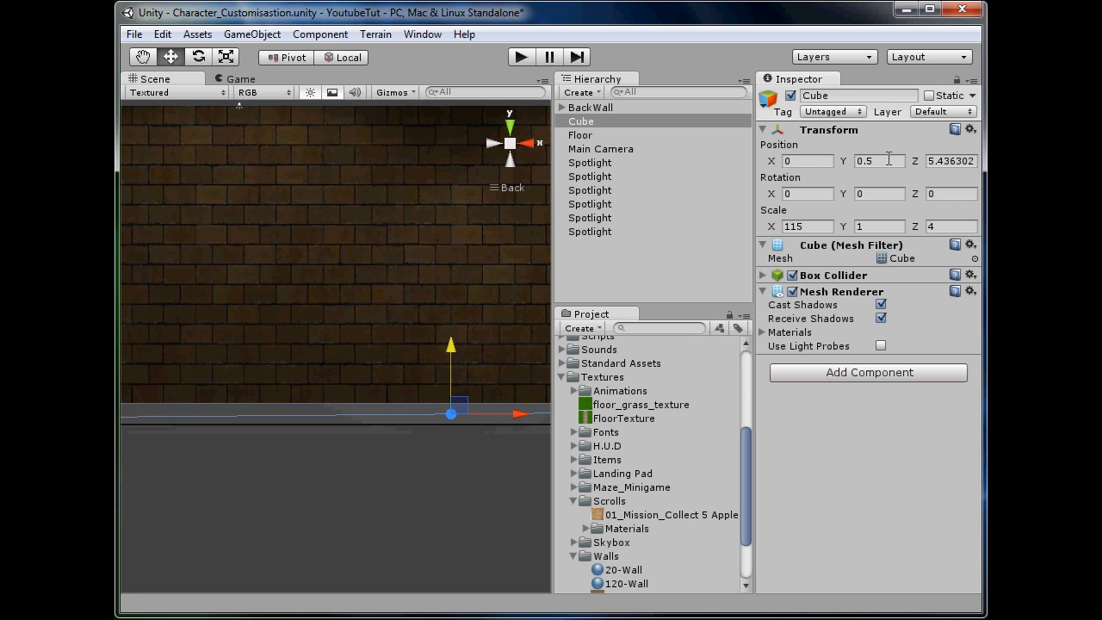
Step: Examine the raised platform in the enlarged Game view and in perspective in the Scene view
{"action": "left_click", "coordinate": [255, 80]}
{"action": "key", "text": "shift+space"}
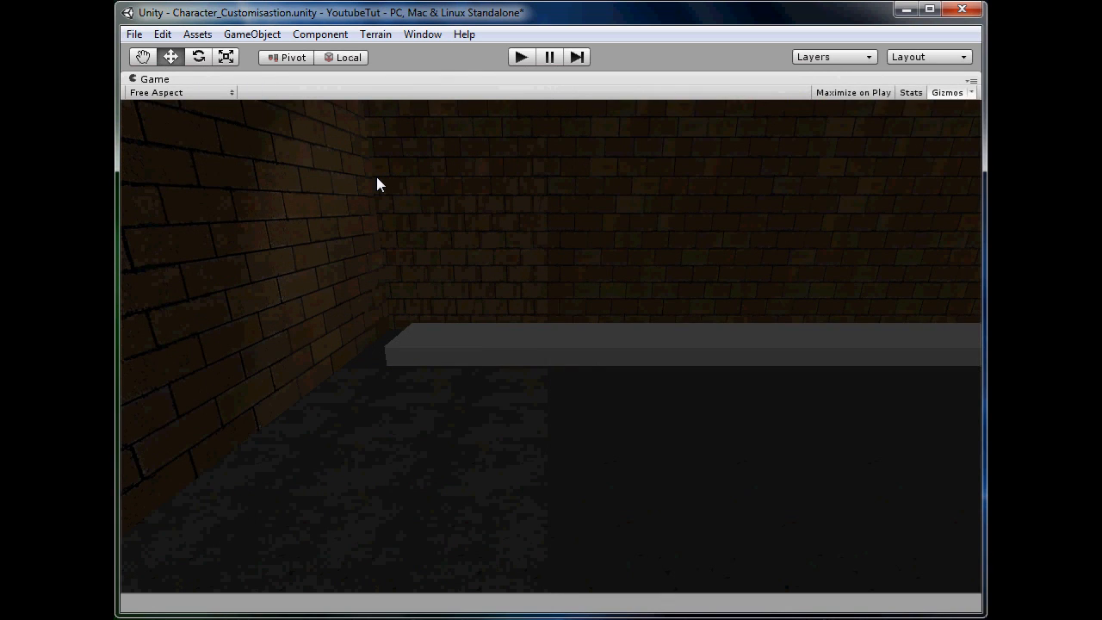
{"action": "key", "text": "shift+space"}
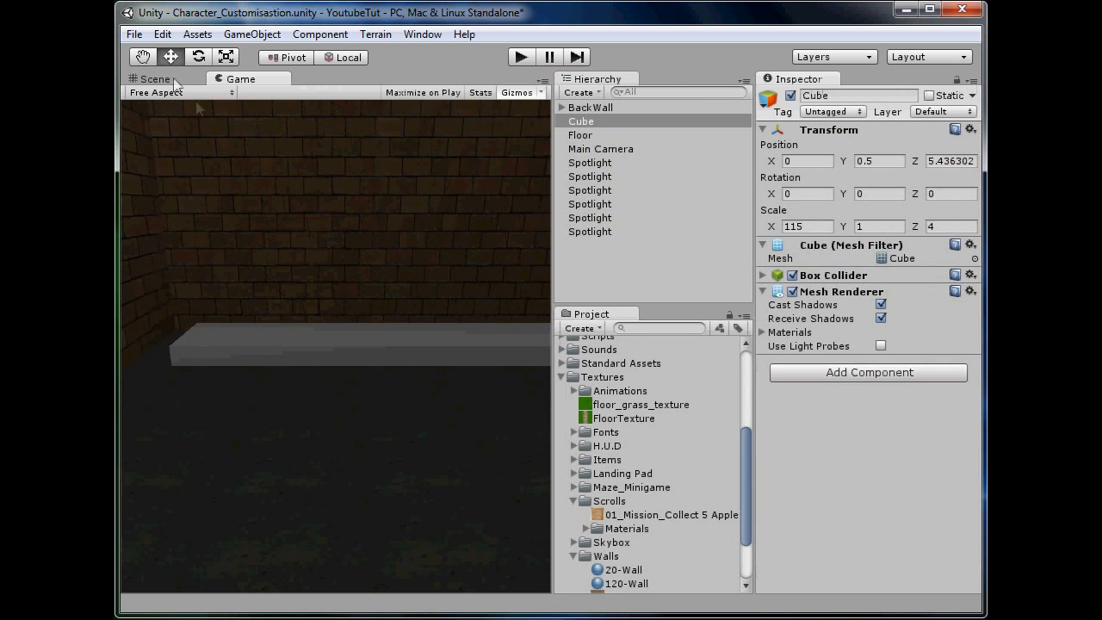
{"action": "left_click", "coordinate": [151, 78]}
{"action": "left_click_drag", "start_coordinate": [346, 329], "coordinate": [330, 376], "text": "alt"}
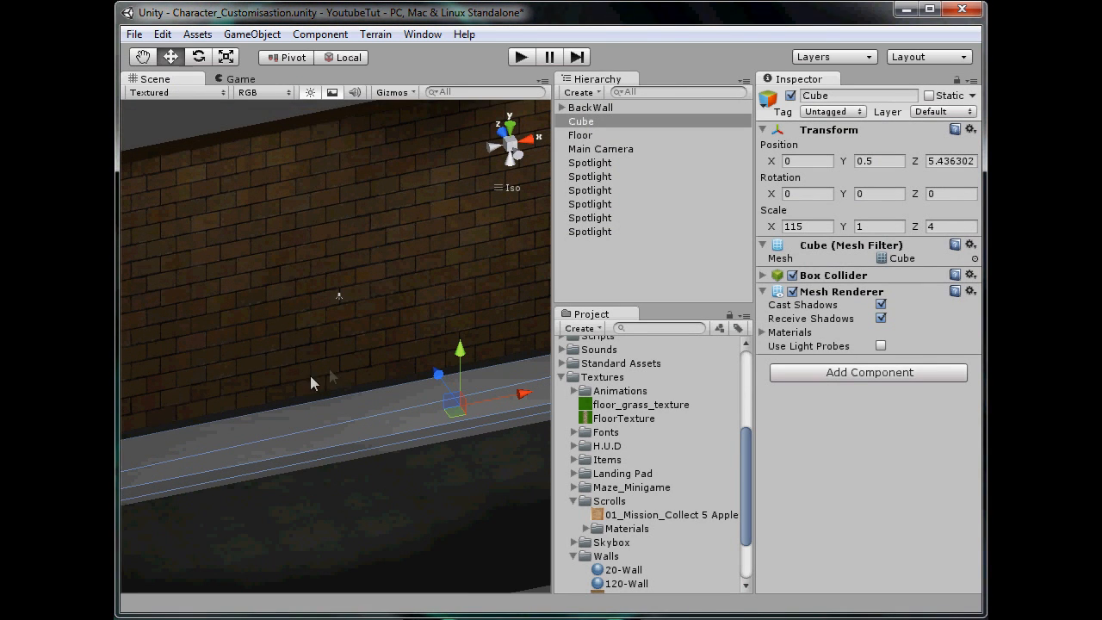
{"action": "left_click", "coordinate": [511, 146]}
{"action": "left_click_drag", "start_coordinate": [427, 384], "coordinate": [312, 389], "text": "alt"}
{"action": "scroll", "coordinate": [312, 389], "scroll_direction": "down", "scroll_amount": 10}
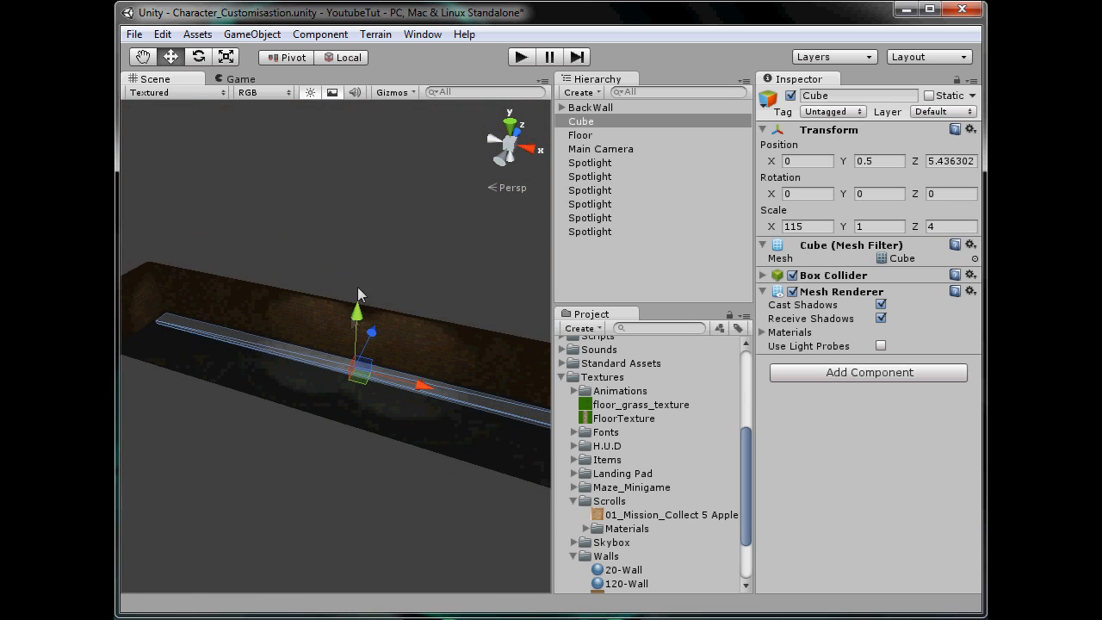
Step: Clear the selection and inspect the platform's left end beside the side wall up close
{"action": "left_click", "coordinate": [316, 433]}
{"action": "left_click_drag", "start_coordinate": [317, 434], "coordinate": [449, 340], "text": "alt"}
{"action": "middle_click_drag", "start_coordinate": [215, 365], "coordinate": [404, 369]}
{"action": "scroll", "coordinate": [608, 386], "scroll_direction": "up", "scroll_amount": 3}
{"action": "scroll", "coordinate": [404, 368], "scroll_direction": "up", "scroll_amount": 8}
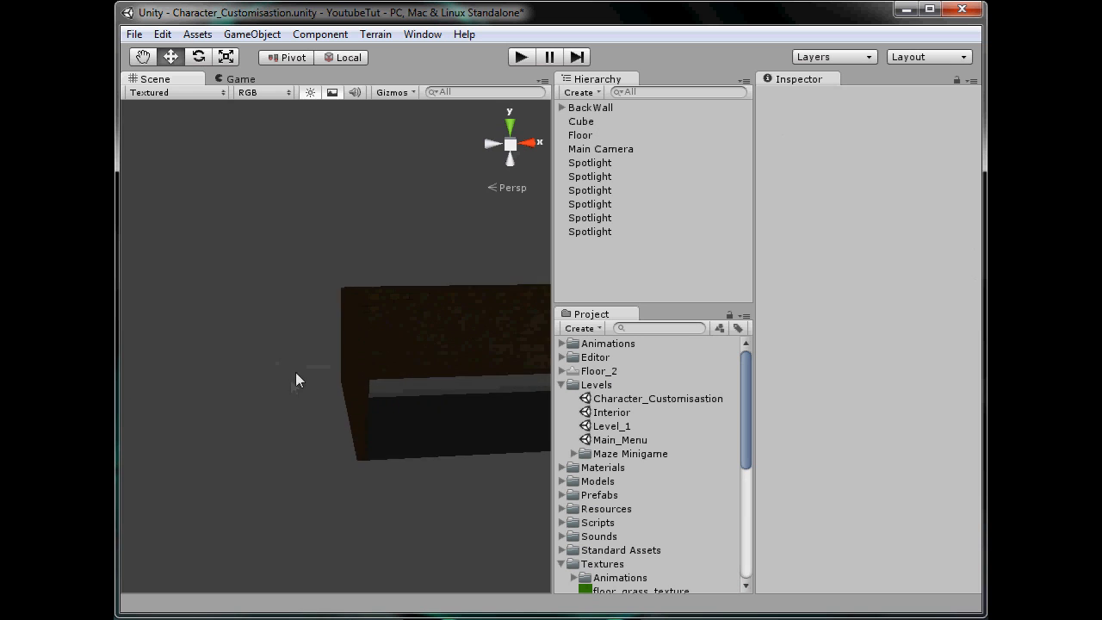
{"action": "left_click_drag", "start_coordinate": [533, 494], "coordinate": [484, 465], "text": "alt"}
{"action": "scroll", "coordinate": [393, 451], "scroll_direction": "up", "scroll_amount": 2}
{"action": "scroll", "coordinate": [392, 454], "scroll_direction": "up", "scroll_amount": 2}
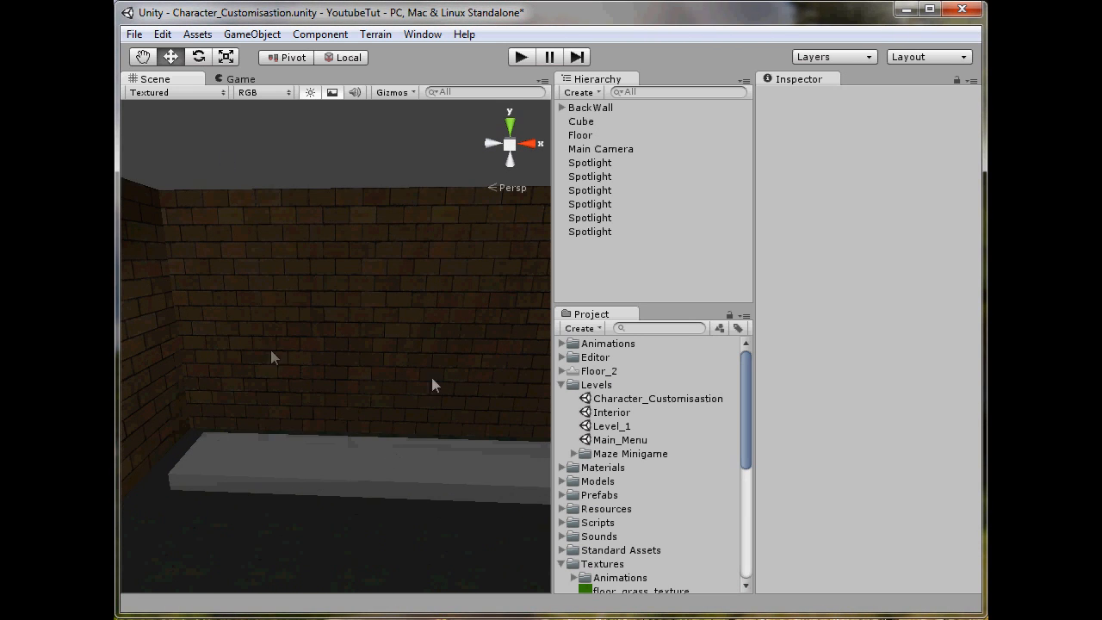
Step: Save the Character_Customisastion scene and open the Level_1 scene from the Levels folder
{"action": "left_click", "coordinate": [561, 385]}
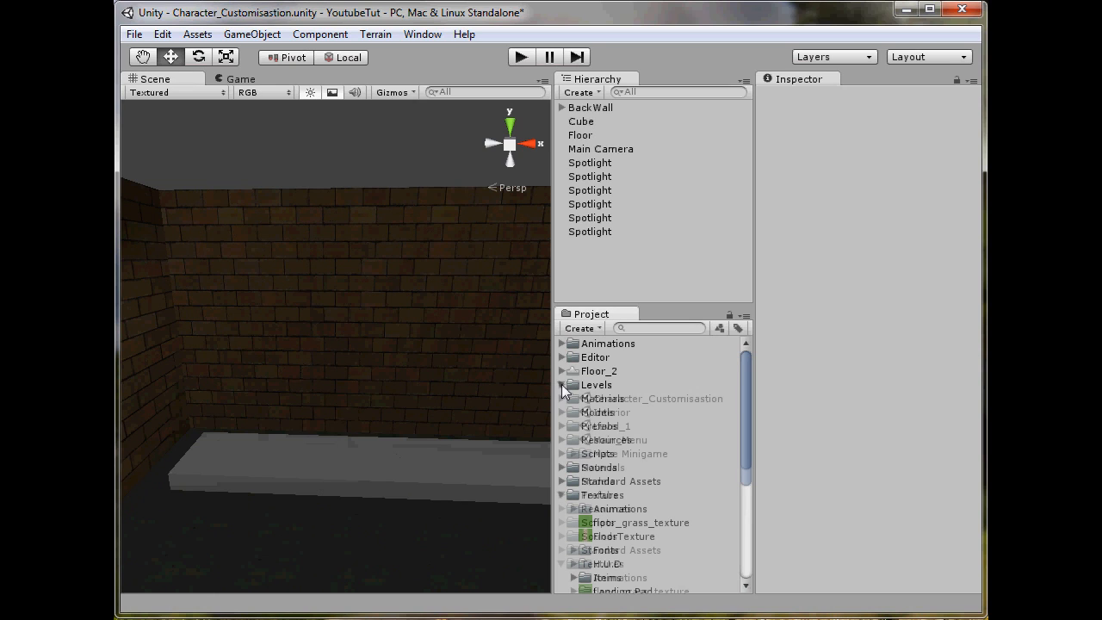
{"action": "key", "text": "ctrl+s"}
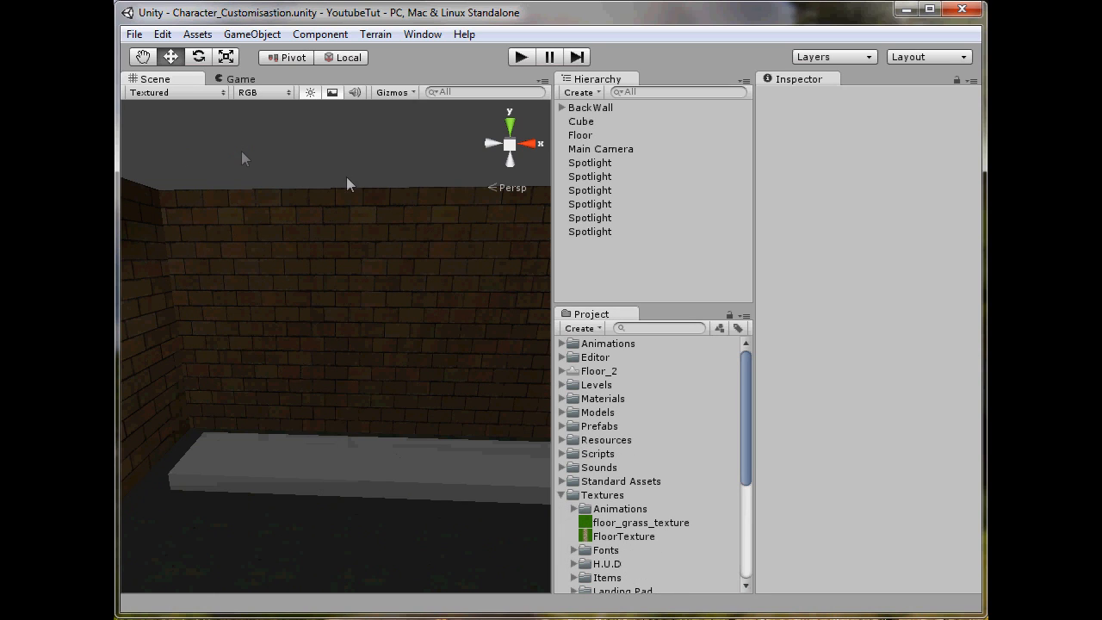
{"action": "left_click", "coordinate": [561, 385]}
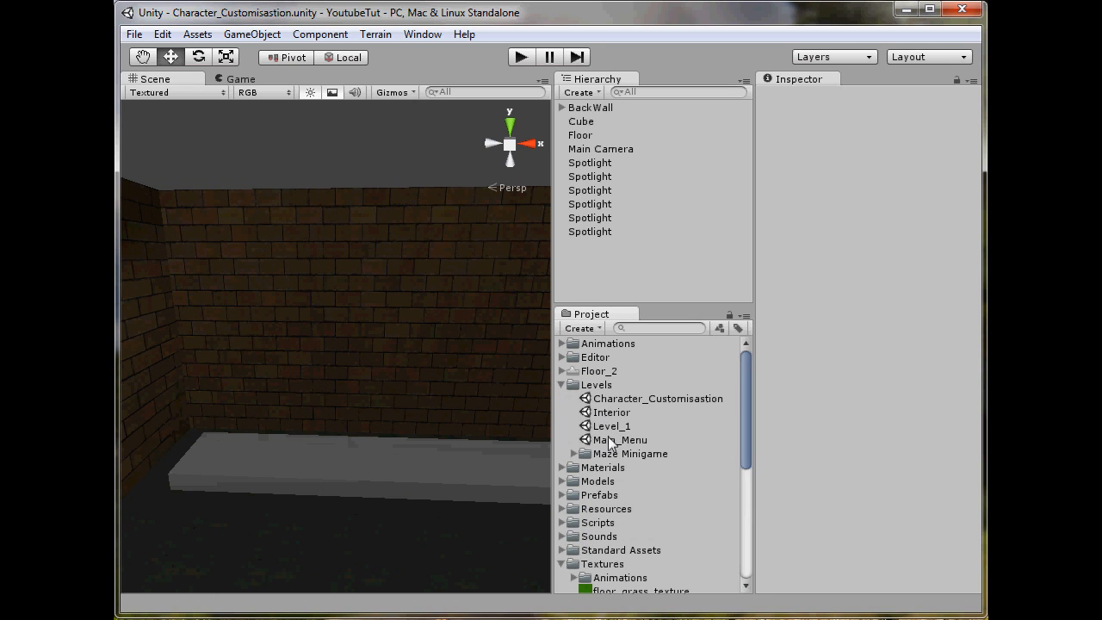
{"action": "double_click", "coordinate": [611, 426]}
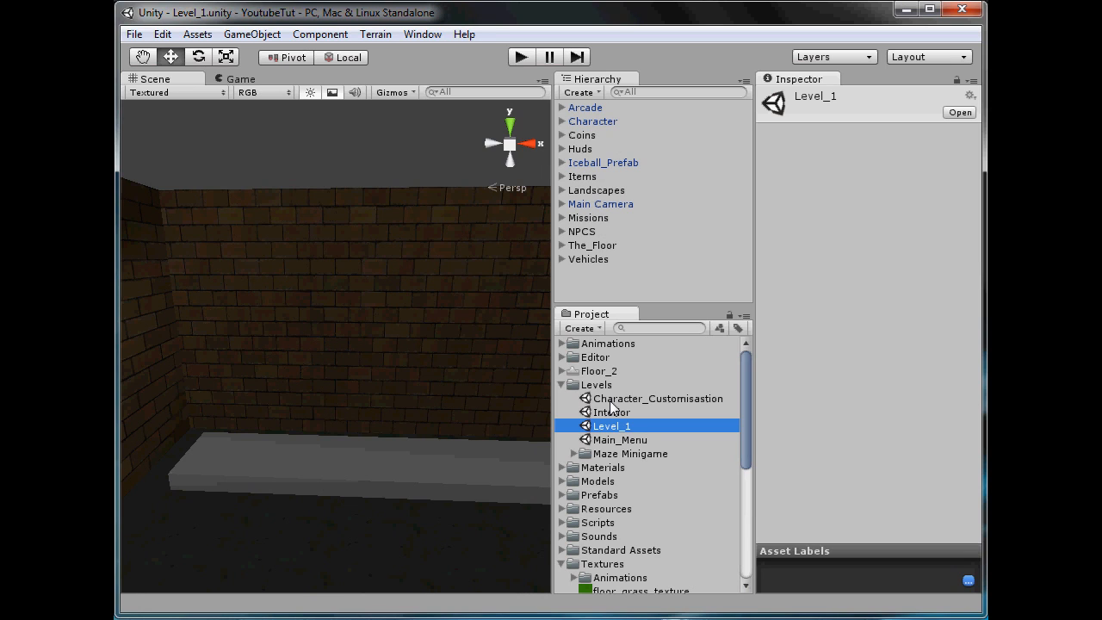
{"action": "left_click", "coordinate": [354, 199]}
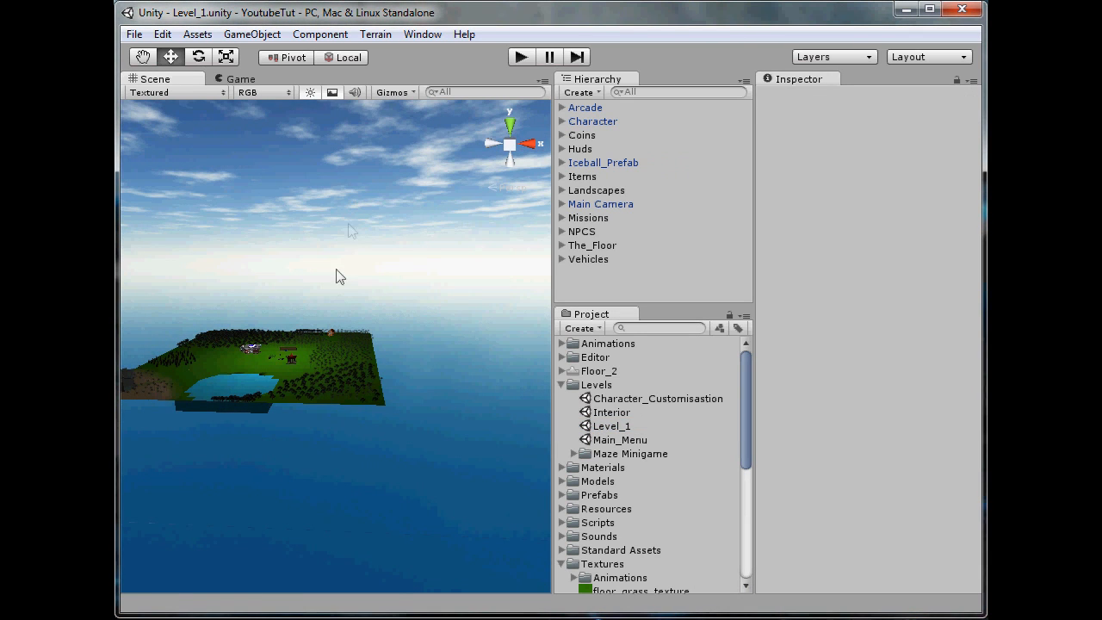
Step: Select the Character object in Level_1 and frame it from the front in the Scene view
{"action": "left_click", "coordinate": [594, 121]}
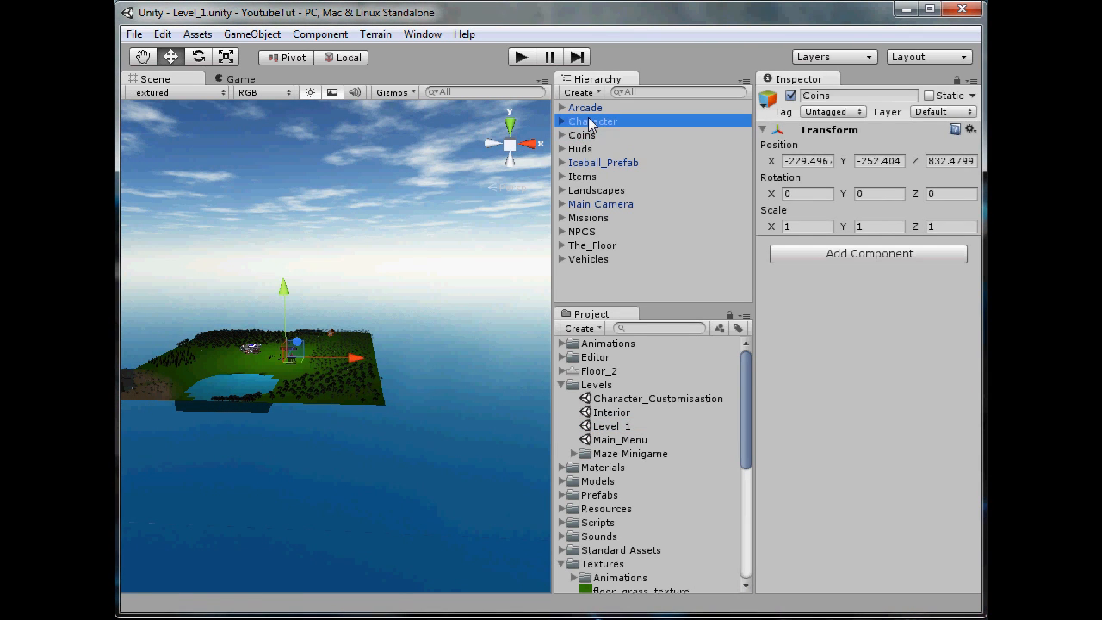
{"action": "key", "text": "f"}
{"action": "scroll", "coordinate": [407, 215], "scroll_direction": "up", "scroll_amount": 5}
{"action": "left_click_drag", "start_coordinate": [421, 341], "coordinate": [4, 364], "text": "alt"}
{"action": "left_click_drag", "start_coordinate": [493, 355], "coordinate": [355, 356], "text": "alt"}
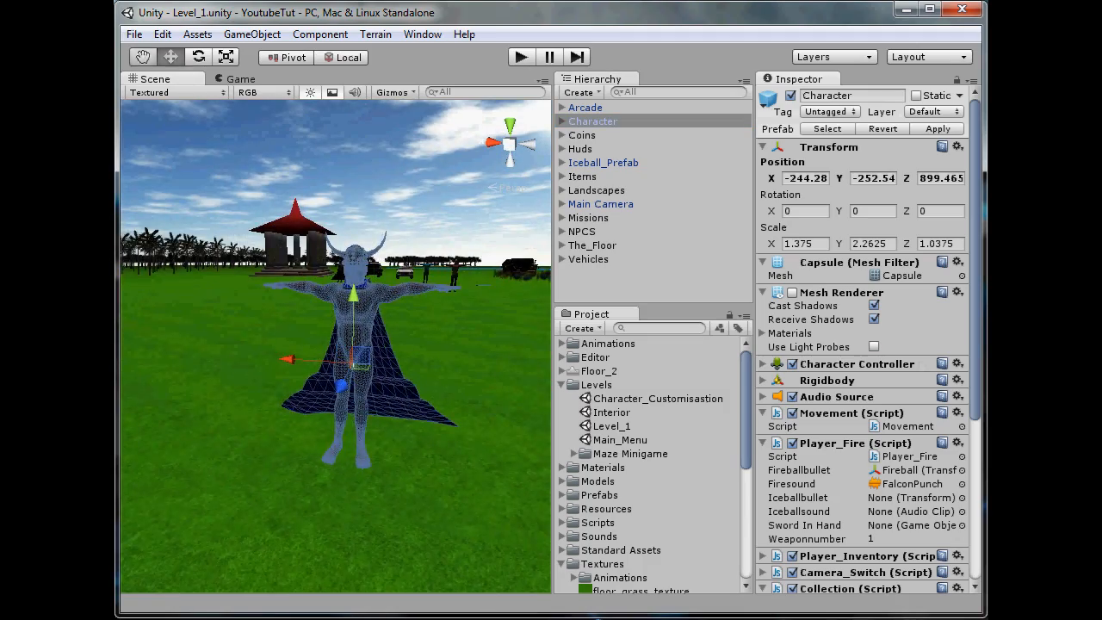
Step: Examine the Level_1 Character's helmet, body and cape up close from the front
{"action": "scroll", "coordinate": [486, 350], "scroll_direction": "up", "scroll_amount": 4}
{"action": "middle_click_drag", "start_coordinate": [486, 349], "coordinate": [466, 409]}
{"action": "scroll", "coordinate": [483, 358], "scroll_direction": "up", "scroll_amount": 5}
{"action": "scroll", "coordinate": [483, 358], "scroll_direction": "down", "scroll_amount": 4}
{"action": "left_click", "coordinate": [422, 170]}
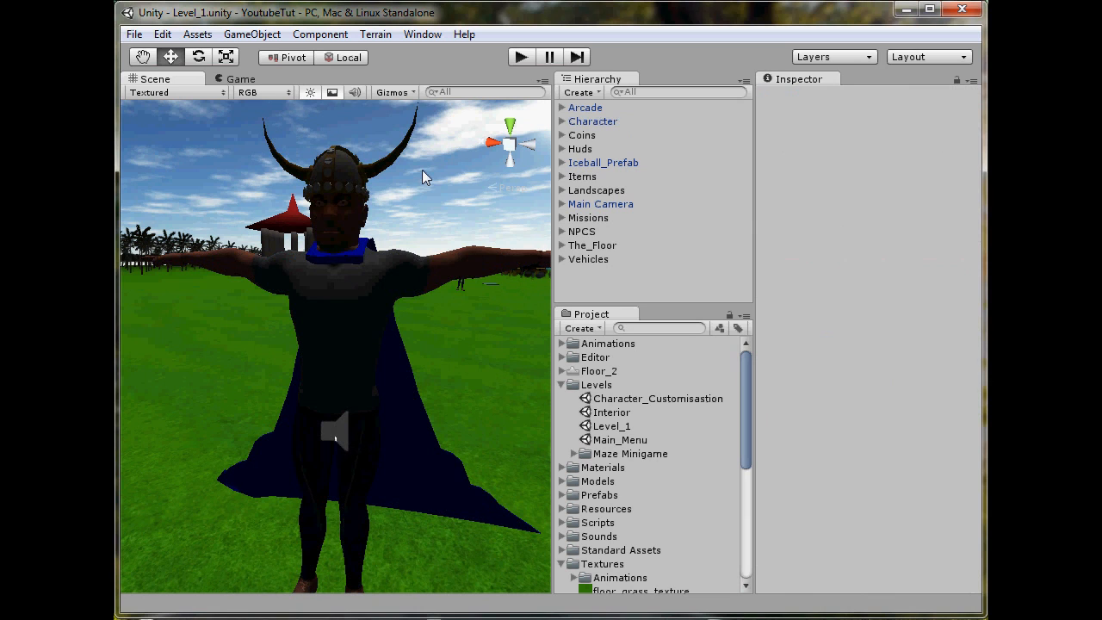
{"action": "left_click", "coordinate": [370, 346]}
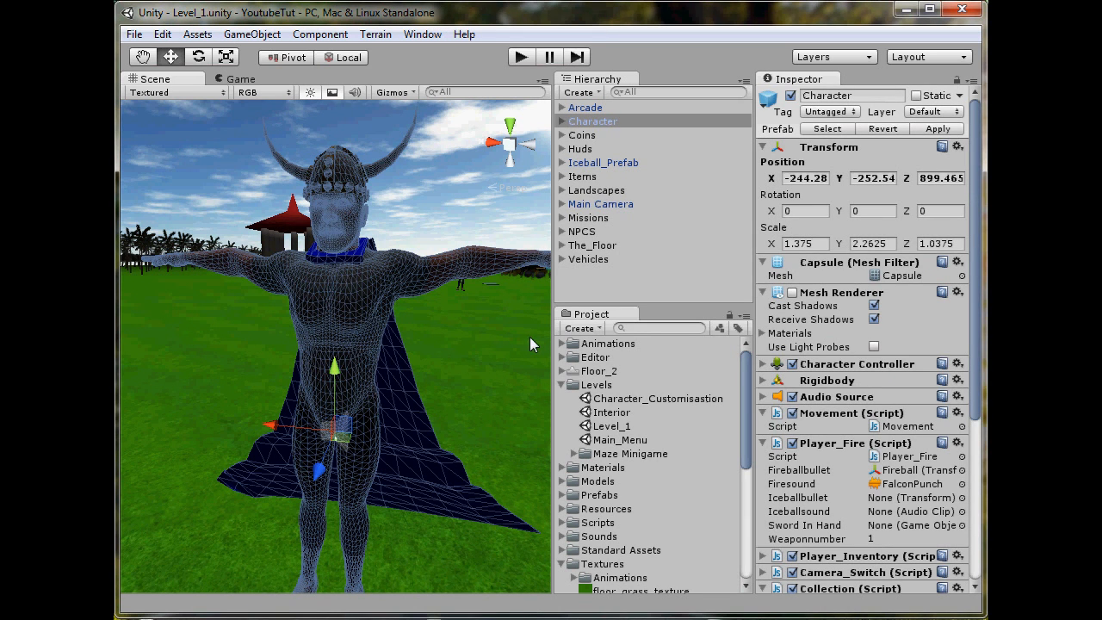
Step: Update the Character prefab in the Prefabs Character folder with Level_1's Character, and open the Character_Customisastion scene
{"action": "left_click", "coordinate": [563, 495]}
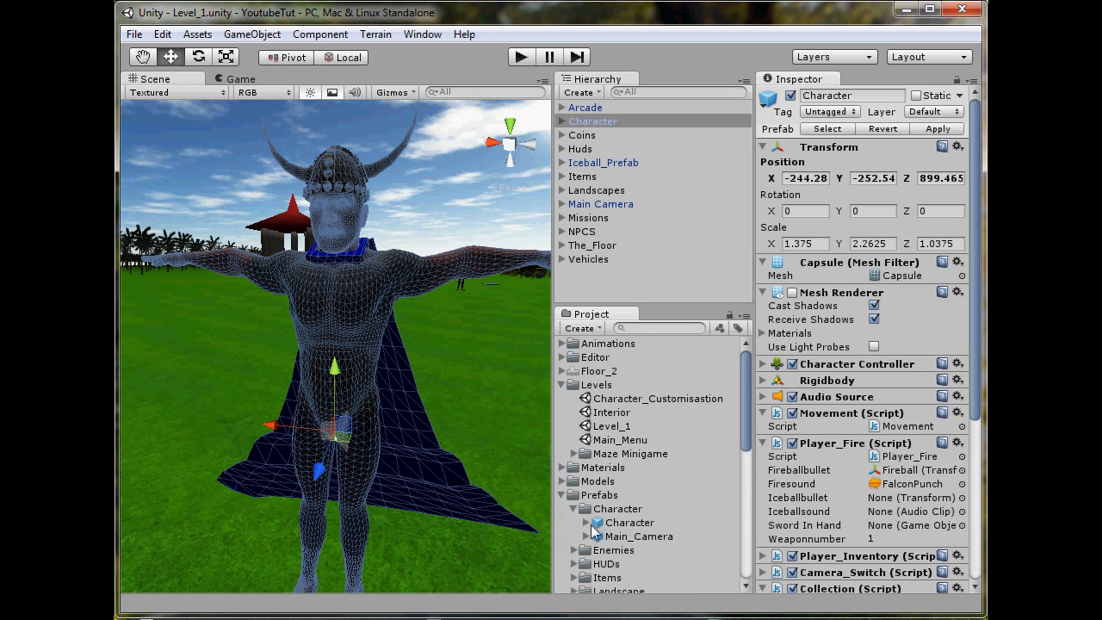
{"action": "left_click", "coordinate": [587, 523]}
{"action": "left_click", "coordinate": [596, 524]}
{"action": "left_click", "coordinate": [587, 524]}
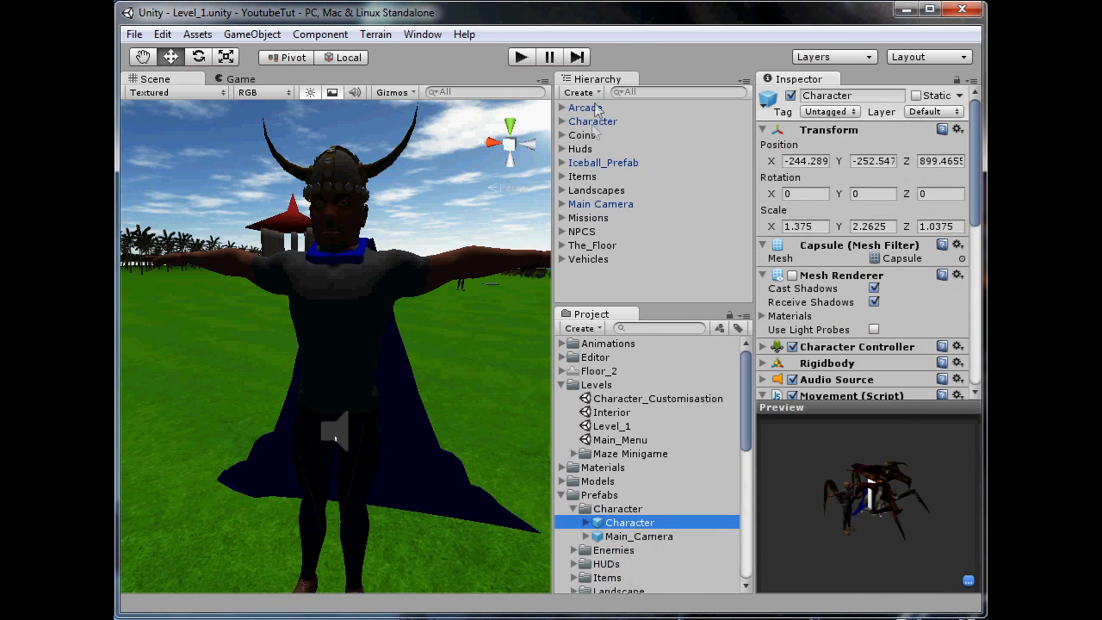
{"action": "left_click_drag", "start_coordinate": [586, 121], "coordinate": [637, 527]}
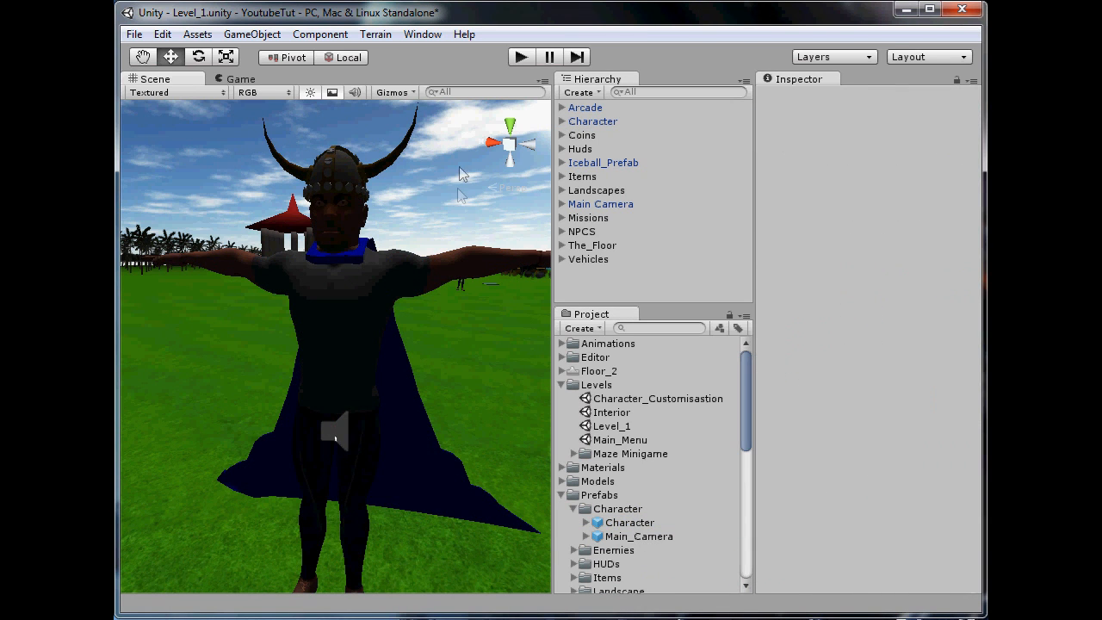
{"action": "left_click", "coordinate": [618, 401]}
{"action": "double_click", "coordinate": [618, 400]}
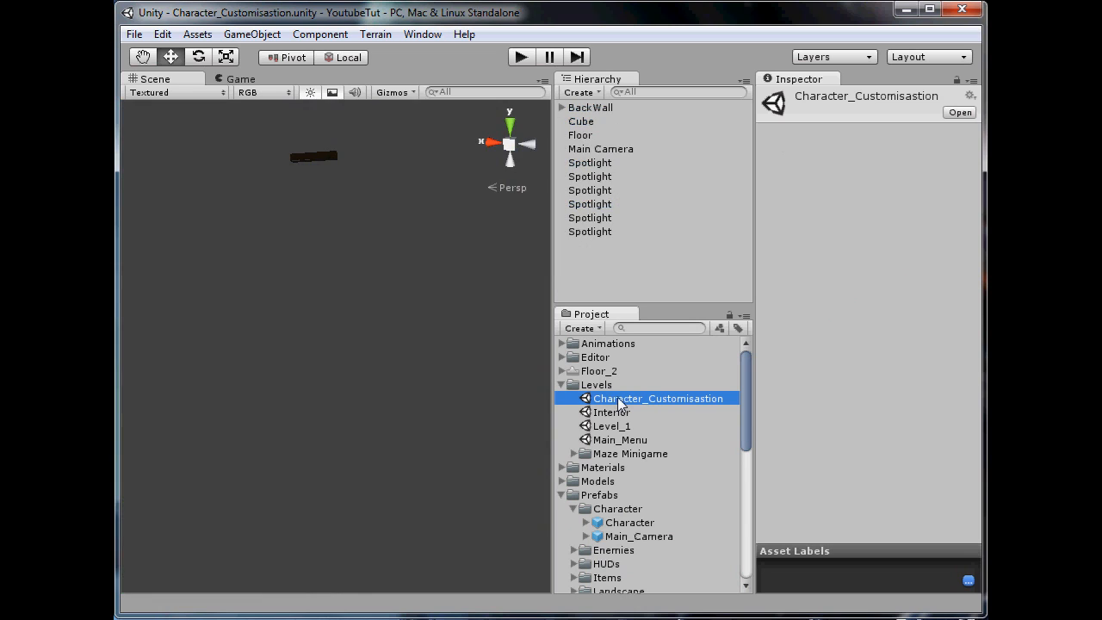
Step: Rename the platform Cube as Tredmil
{"action": "left_click", "coordinate": [439, 172]}
{"action": "left_click", "coordinate": [581, 135]}
{"action": "double_click", "coordinate": [581, 122]}
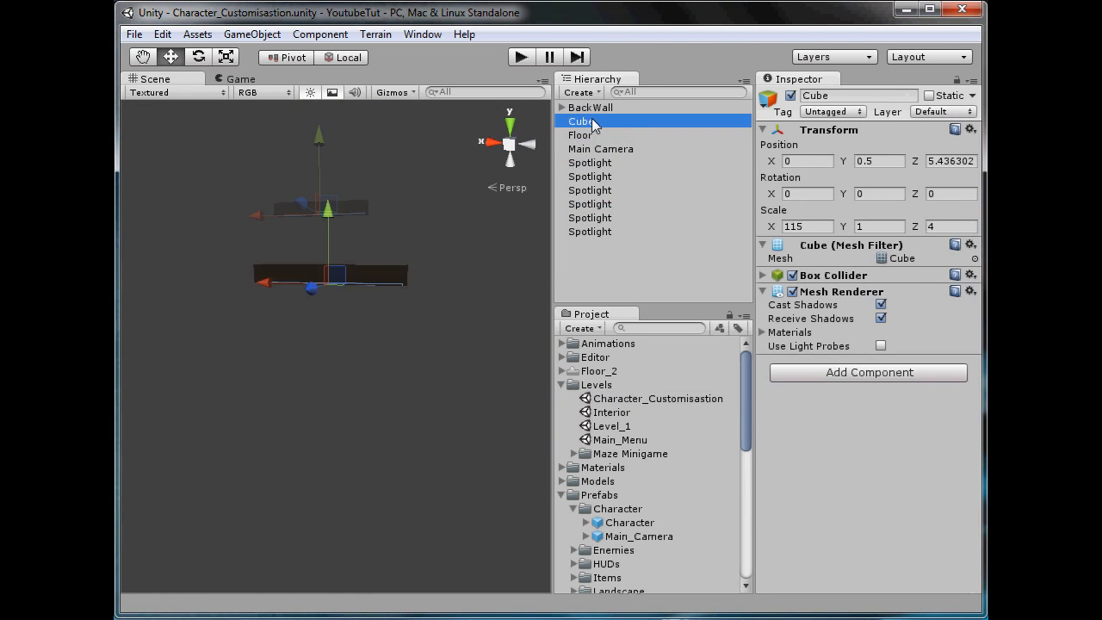
{"action": "left_click", "coordinate": [872, 96]}
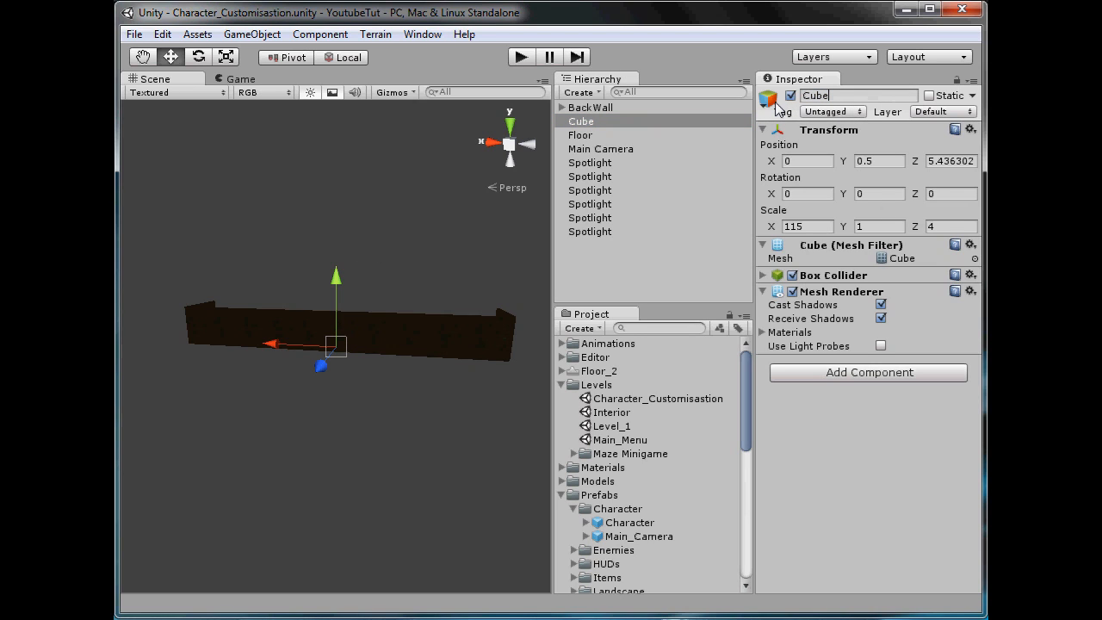
{"action": "type", "text": "Tred"}
{"action": "key", "text": "ctrl+a"}
{"action": "type", "text": "TRed"}
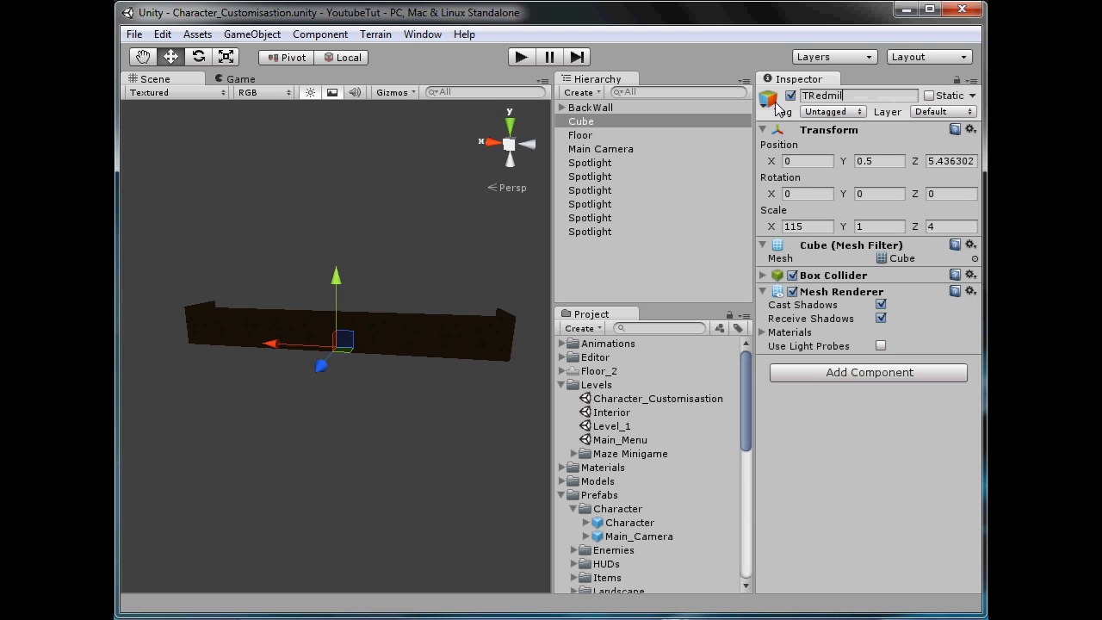
{"action": "type", "text": "mil"}
{"action": "key", "text": "Return"}
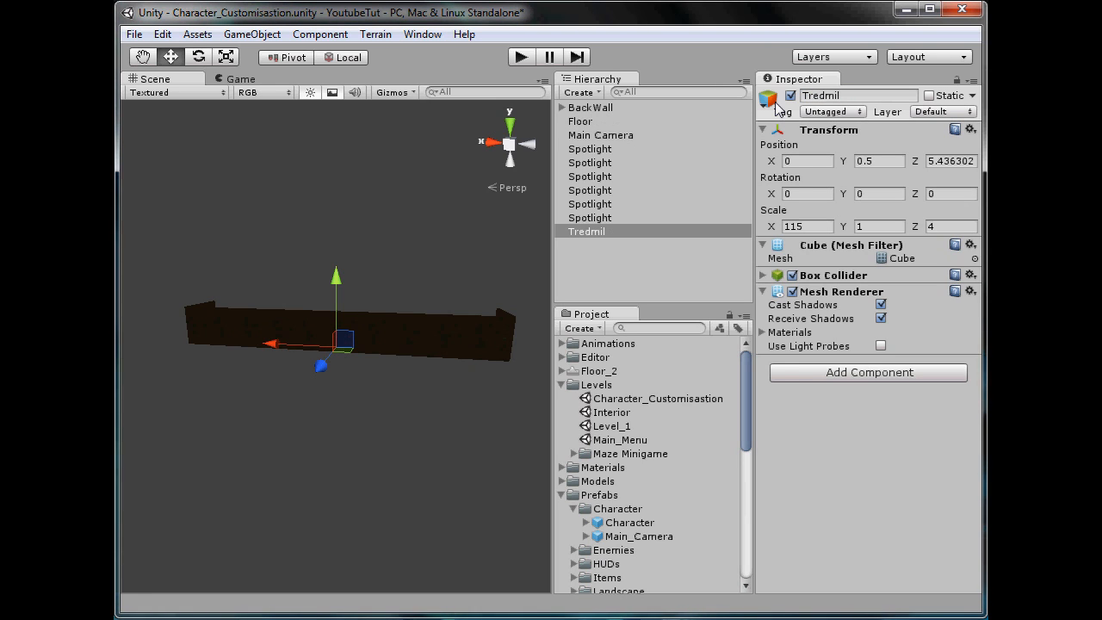
Step: Place the Character prefab on the far left end of the Tredmil platform, in front of the brick wall
{"action": "left_click", "coordinate": [496, 143]}
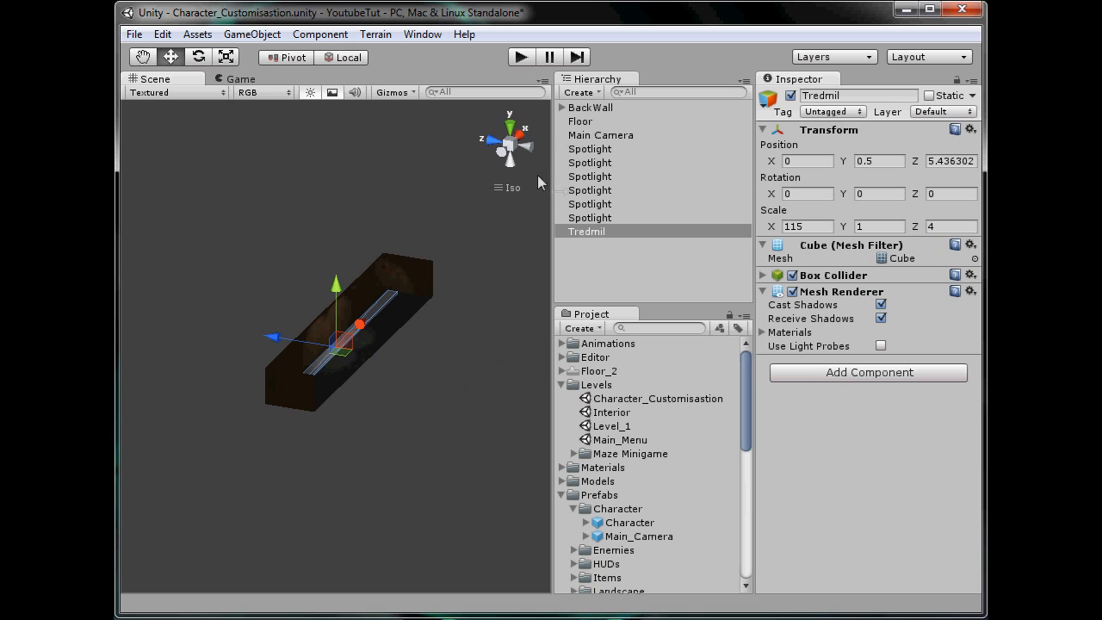
{"action": "left_click", "coordinate": [527, 147]}
{"action": "left_click", "coordinate": [510, 144]}
{"action": "left_click_drag", "start_coordinate": [484, 211], "coordinate": [322, 369], "text": "alt"}
{"action": "scroll", "coordinate": [324, 372], "scroll_direction": "up", "scroll_amount": 4}
{"action": "scroll", "coordinate": [411, 376], "scroll_direction": "up", "scroll_amount": 5}
{"action": "middle_click_drag", "start_coordinate": [327, 374], "coordinate": [577, 379]}
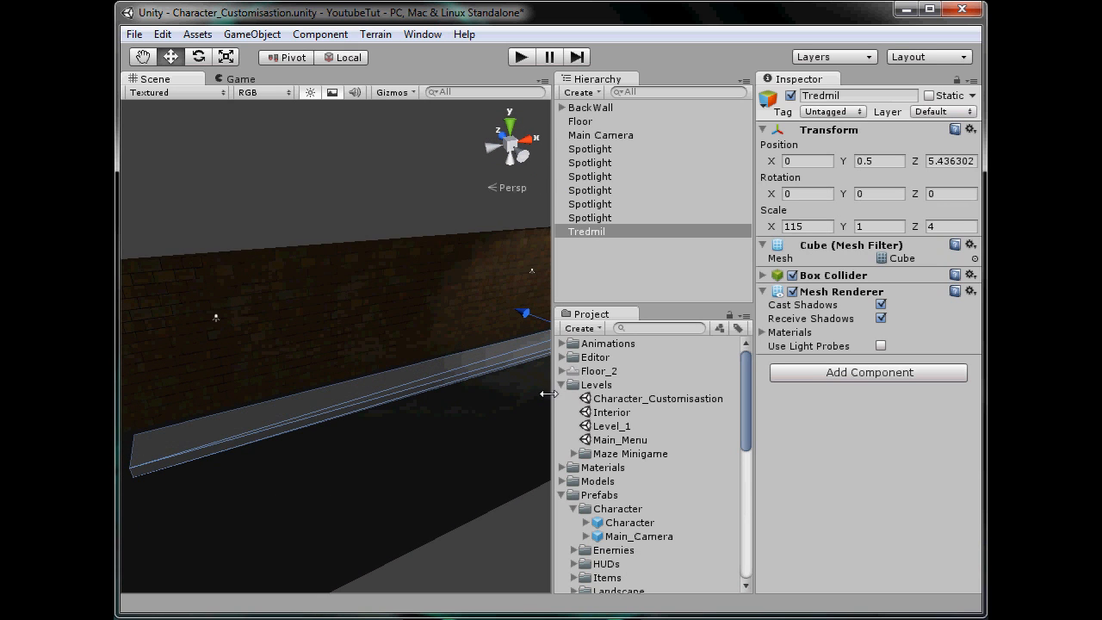
{"action": "left_click_drag", "start_coordinate": [633, 530], "coordinate": [173, 442]}
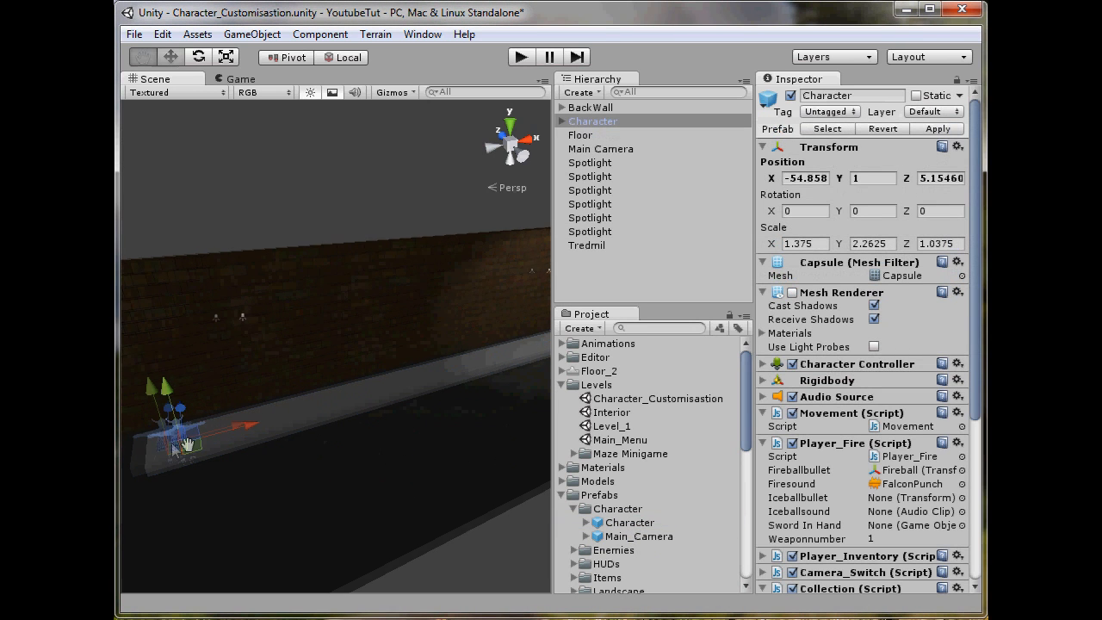
Step: Raise the Character to about Y 2.72 so it stands on the platform, and check it in the Game view
{"action": "key", "text": "f"}
{"action": "left_click_drag", "start_coordinate": [396, 425], "coordinate": [319, 459], "text": "alt"}
{"action": "middle_click_drag", "start_coordinate": [319, 460], "coordinate": [458, 436]}
{"action": "left_click_drag", "start_coordinate": [412, 404], "coordinate": [435, 356]}
{"action": "left_click", "coordinate": [236, 80]}
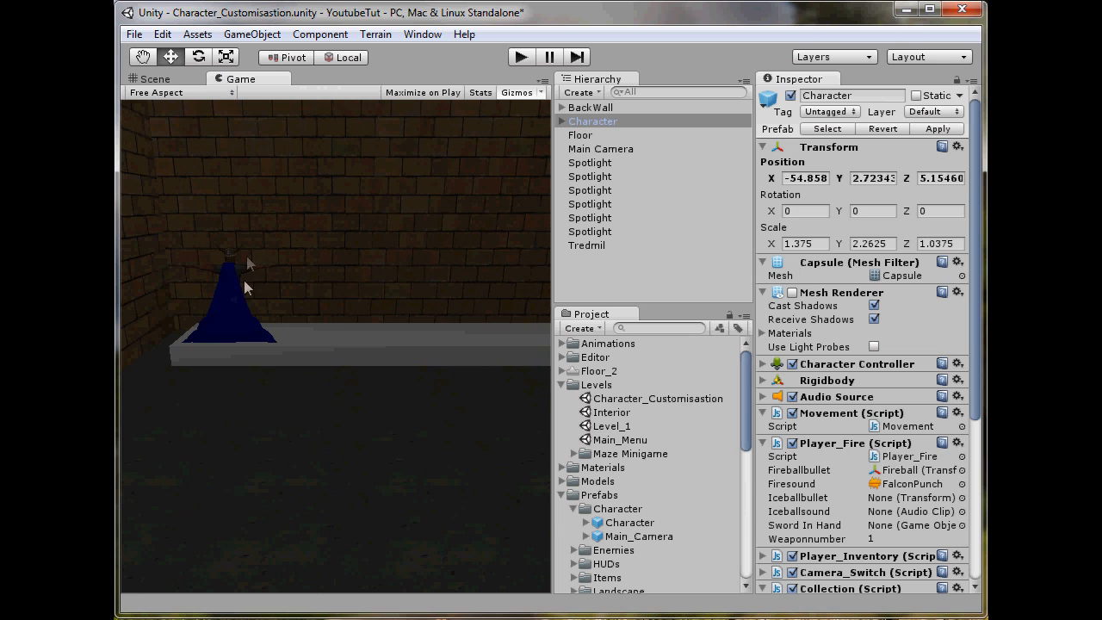
Step: Set the Character's Y rotation to 180 in the Scene view so it faces the camera
{"action": "left_click", "coordinate": [157, 78]}
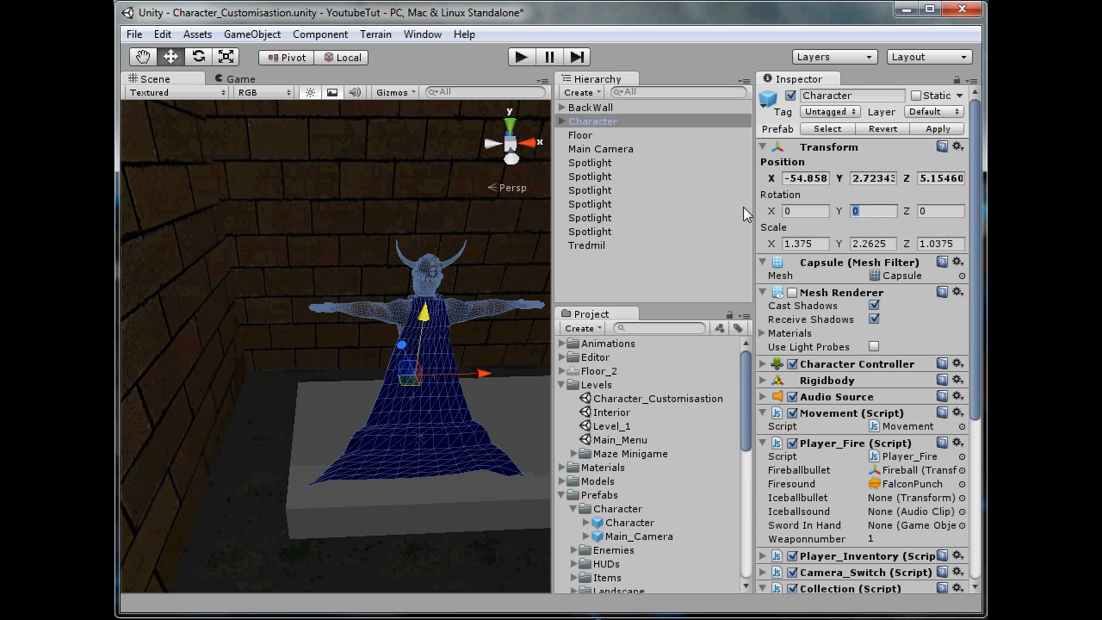
{"action": "type", "text": "90"}
{"action": "key", "text": "BackSpace"}
{"action": "key", "text": "BackSpace"}
{"action": "type", "text": "180"}
{"action": "key", "text": "Return"}
Step: Delete the horned helmet from the Character's Main_Char, accepting the loss of the prefab connection
{"action": "scroll", "coordinate": [429, 284], "scroll_direction": "up", "scroll_amount": 5}
{"action": "middle_click_drag", "start_coordinate": [429, 284], "coordinate": [398, 317]}
{"action": "left_click", "coordinate": [278, 121]}
{"action": "mouse_move", "coordinate": [308, 176]}
{"action": "middle_mouse_down"}
{"action": "mouse_move", "coordinate": [308, 202]}
{"action": "mouse_move", "coordinate": [323, 188]}
{"action": "middle_mouse_up"}
{"action": "left_click_drag", "start_coordinate": [747, 227], "coordinate": [768, 145]}
{"action": "left_click", "coordinate": [589, 246]}
{"action": "left_click", "coordinate": [630, 245]}
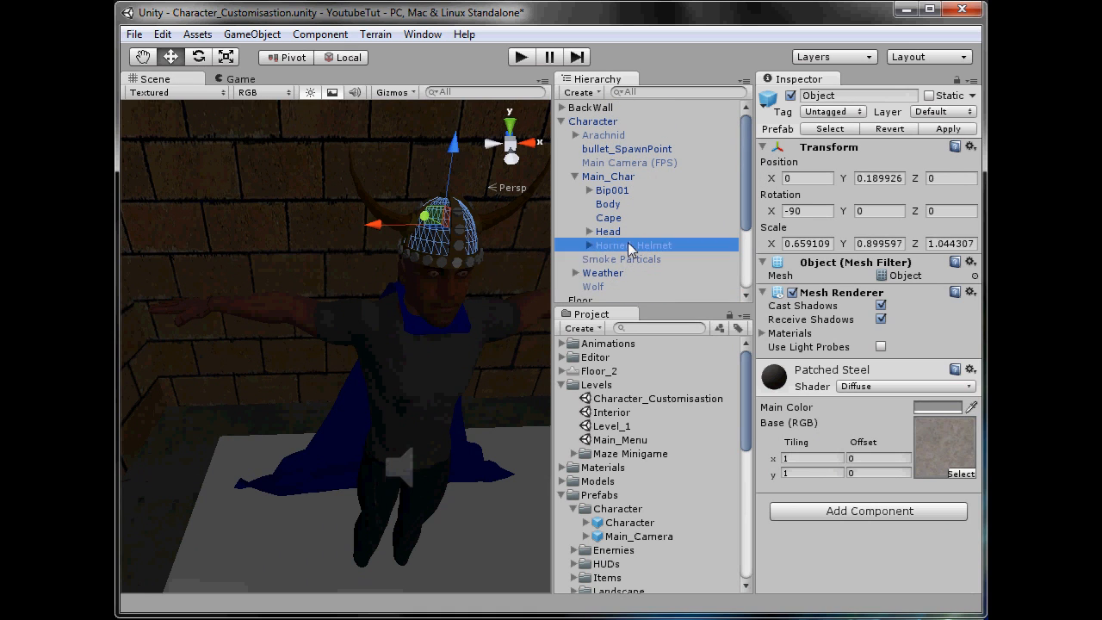
{"action": "key", "text": "Delete"}
{"action": "left_click", "coordinate": [606, 345]}
Step: Delete the Smoke Particals, Weather and Wolf objects from the Character
{"action": "left_click", "coordinate": [627, 245]}
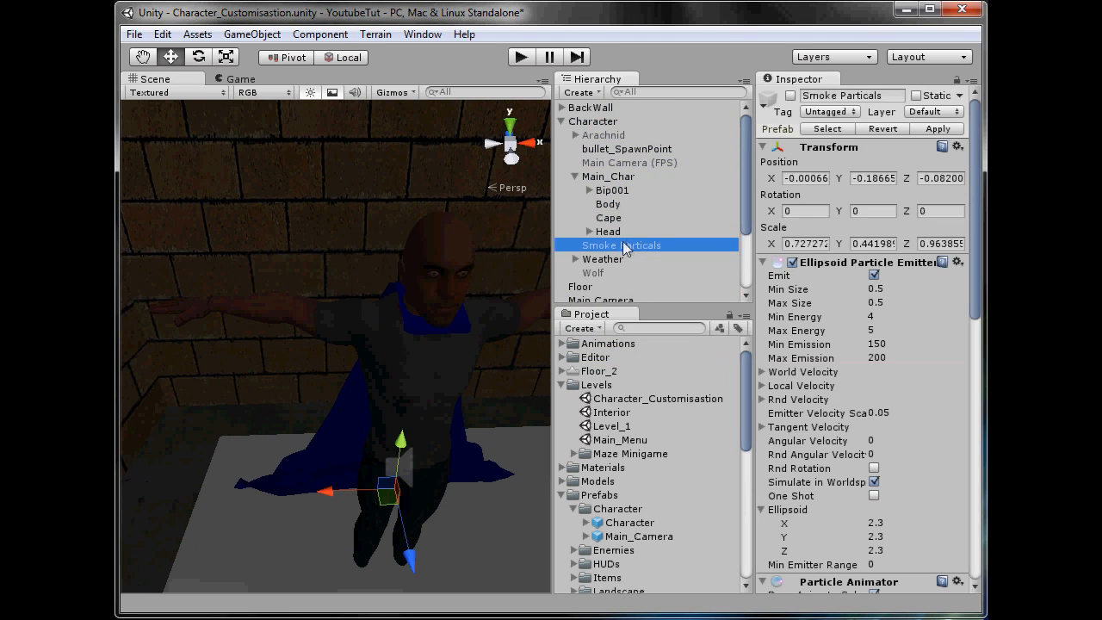
{"action": "left_click", "coordinate": [613, 260], "text": "shift"}
{"action": "left_click", "coordinate": [603, 273], "text": "shift"}
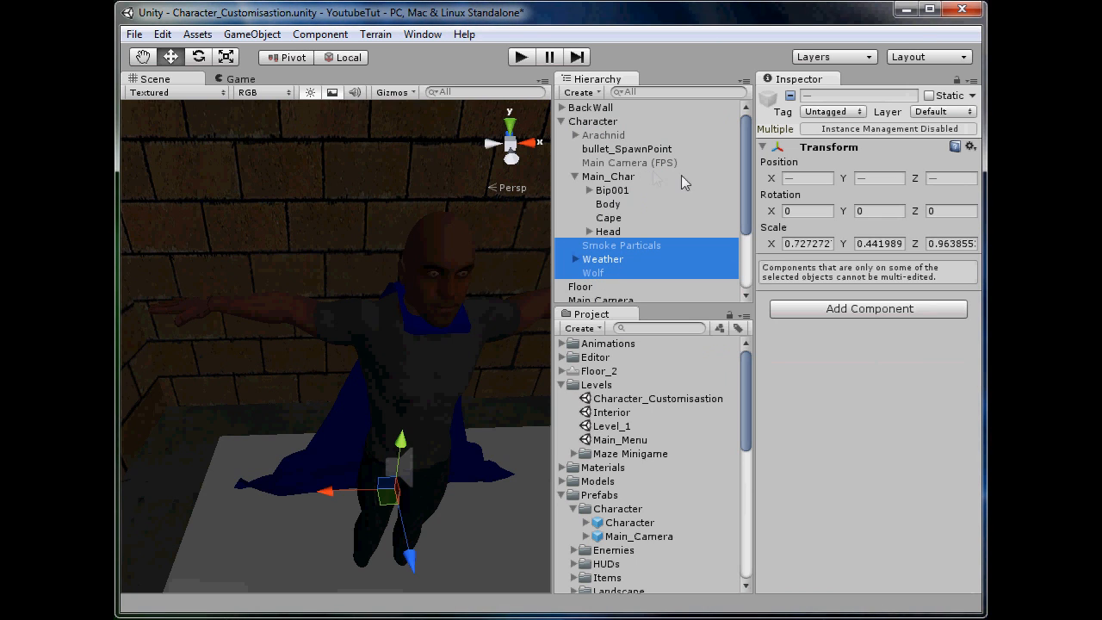
{"action": "key", "text": "Delete"}
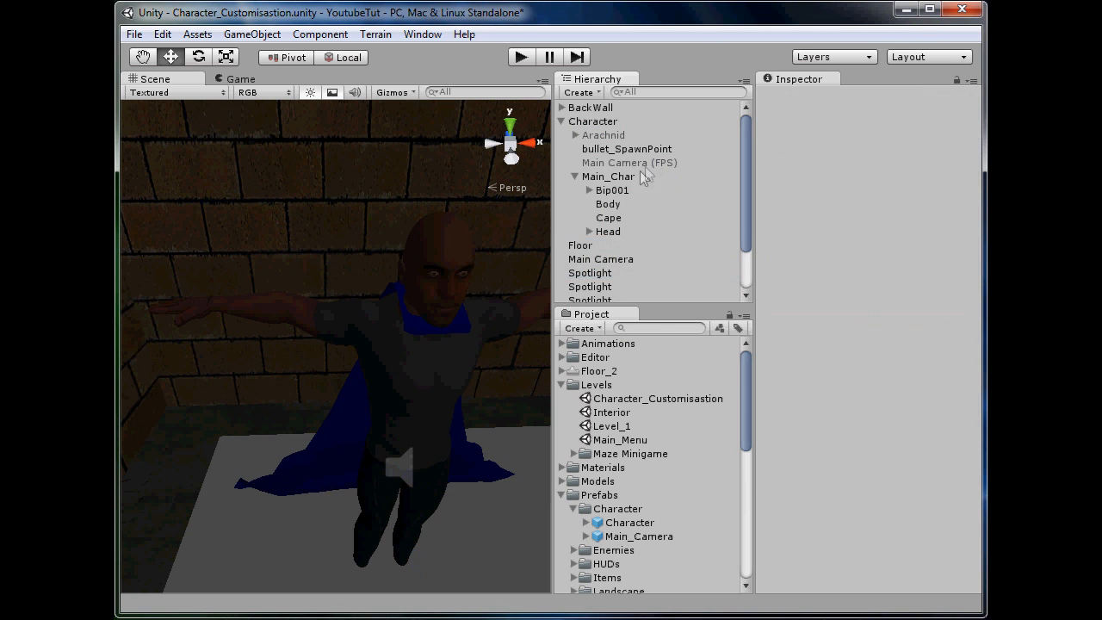
Step: Delete the Arachnid, bullet_SpawnPoint and Main Camera (FPS) objects from the Character
{"action": "left_click", "coordinate": [629, 136]}
{"action": "key", "text": "Delete"}
{"action": "left_click", "coordinate": [629, 136]}
{"action": "key", "text": "Delete"}
{"action": "left_click", "coordinate": [628, 137]}
{"action": "key", "text": "Delete"}
Step: Delete the Cape from Main_Char
{"action": "left_click", "coordinate": [625, 137]}
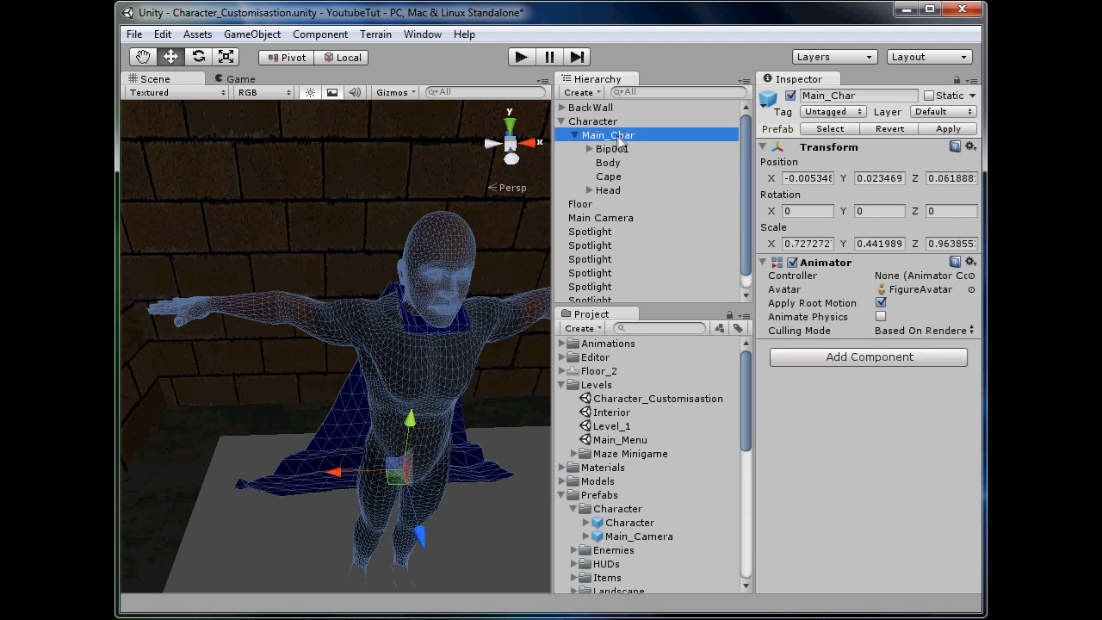
{"action": "left_click", "coordinate": [601, 176]}
{"action": "key", "text": "Delete"}
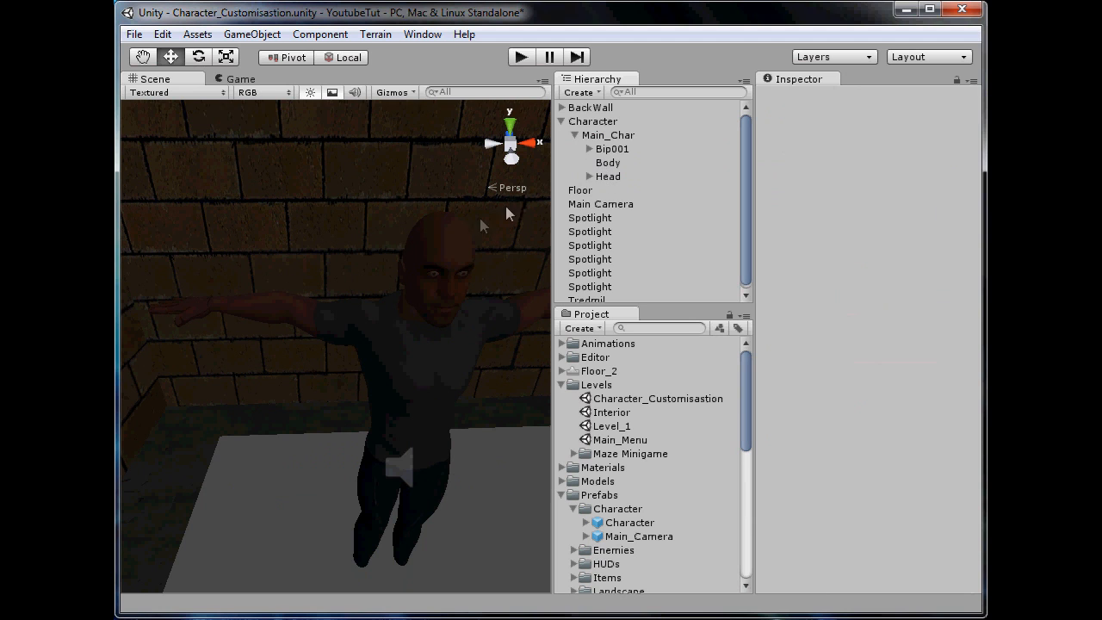
Step: Move Main_Char out of Character to the top level of the scene, and delete the leftover Character object
{"action": "left_click", "coordinate": [575, 135]}
{"action": "left_click", "coordinate": [611, 136]}
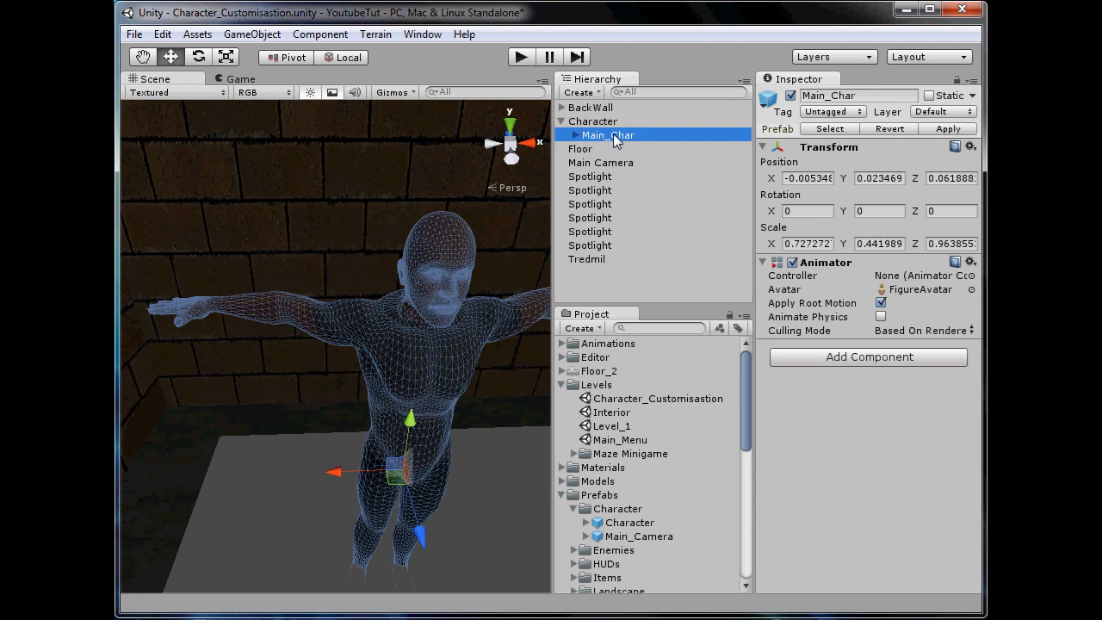
{"action": "left_click_drag", "start_coordinate": [614, 138], "coordinate": [611, 281]}
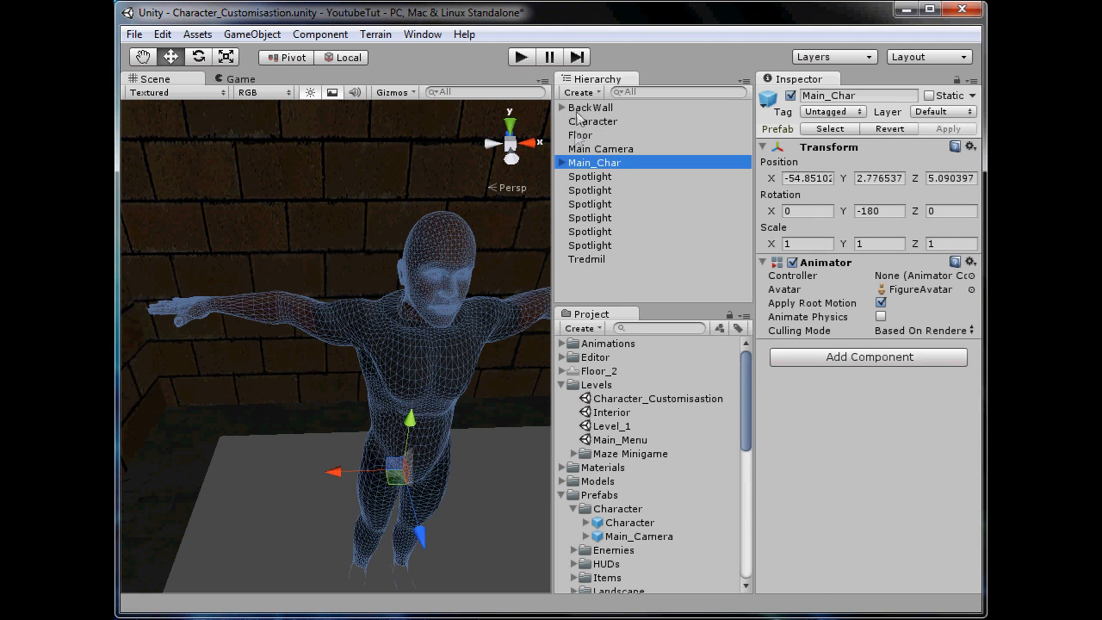
{"action": "left_click", "coordinate": [592, 123]}
{"action": "scroll", "coordinate": [848, 484], "scroll_direction": "down", "scroll_amount": 5}
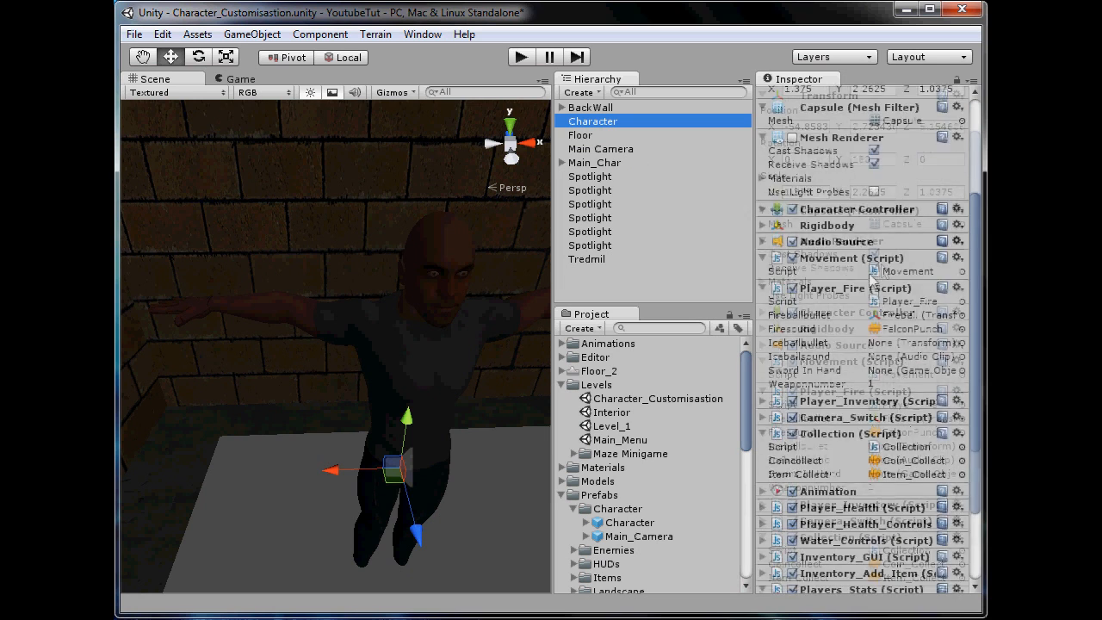
{"action": "scroll", "coordinate": [855, 487], "scroll_direction": "up", "scroll_amount": 5}
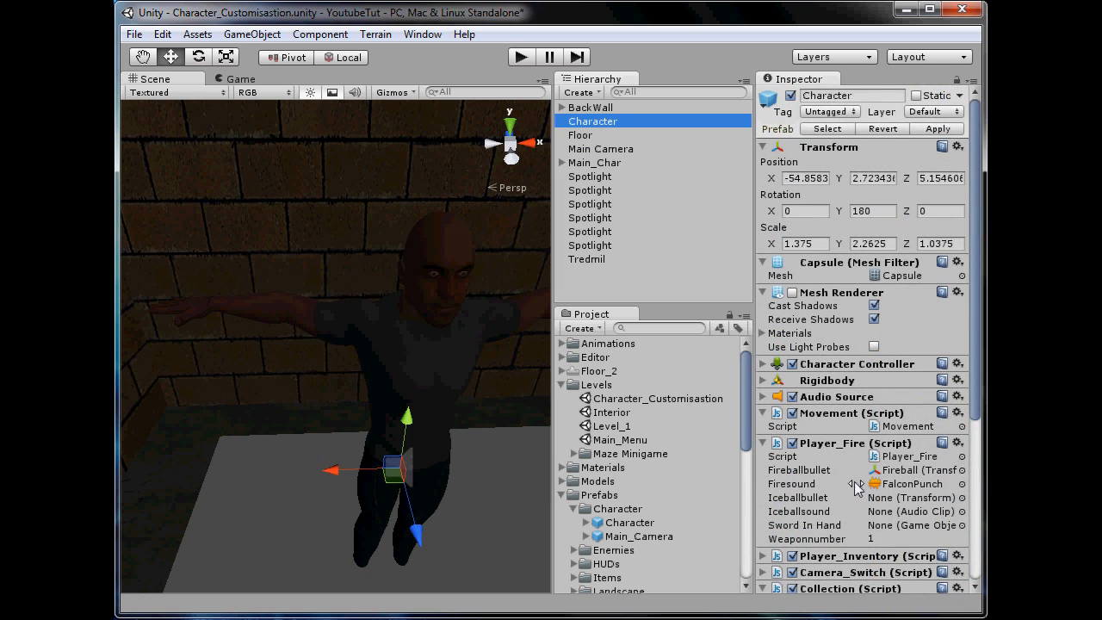
{"action": "key", "text": "Delete"}
Step: Rename Main_Char as Gender_Male
{"action": "left_click", "coordinate": [594, 149]}
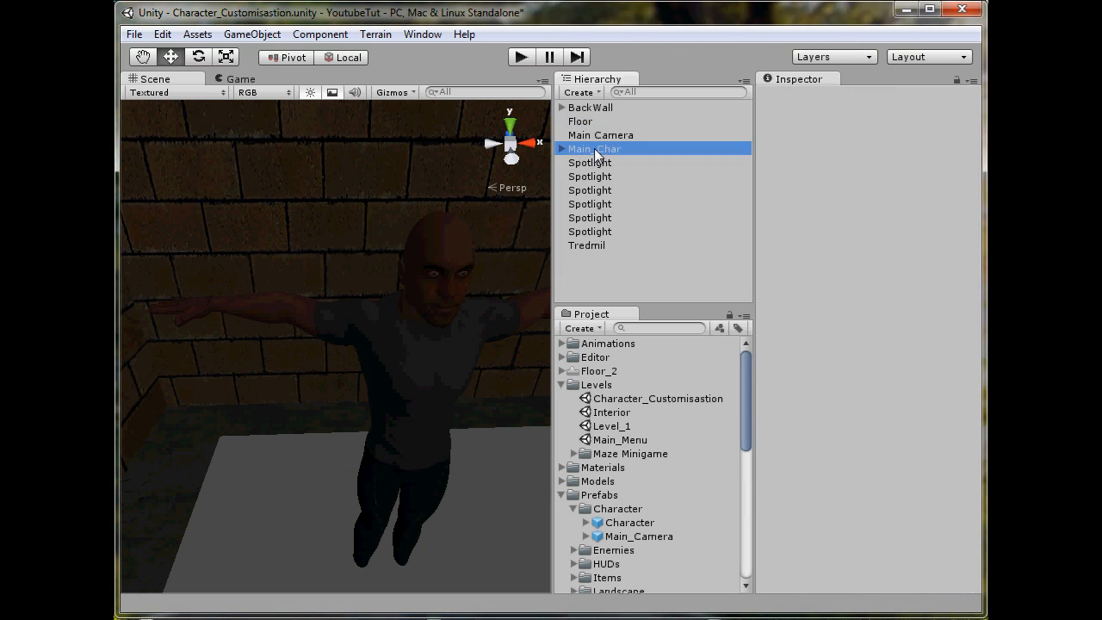
{"action": "left_click", "coordinate": [871, 95]}
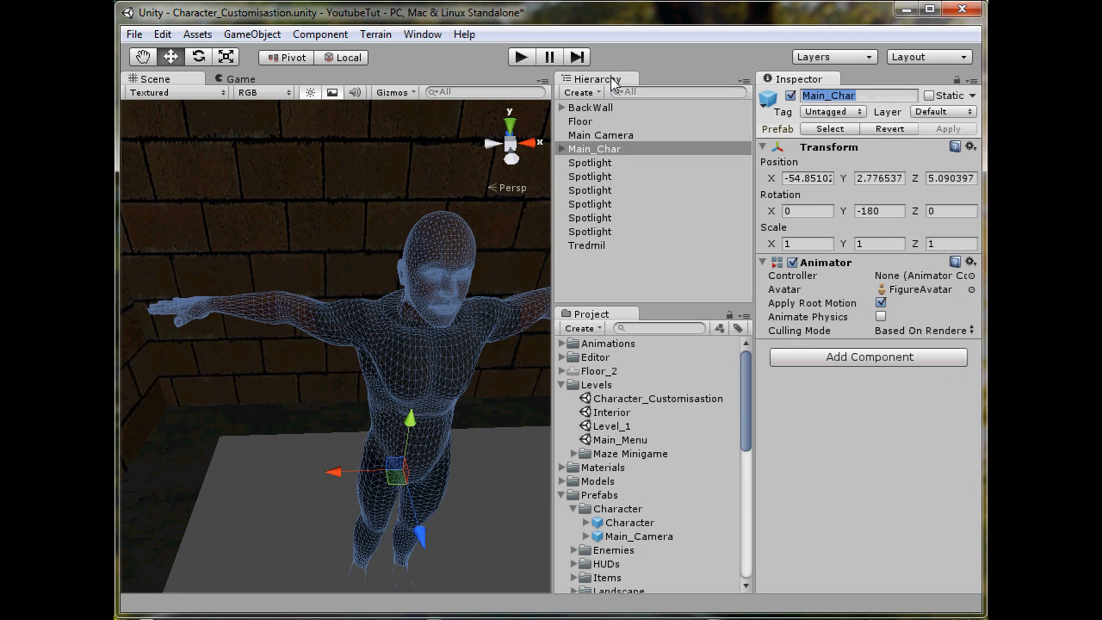
{"action": "key", "text": "shift"}
{"action": "type", "text": "Gender_Male"}
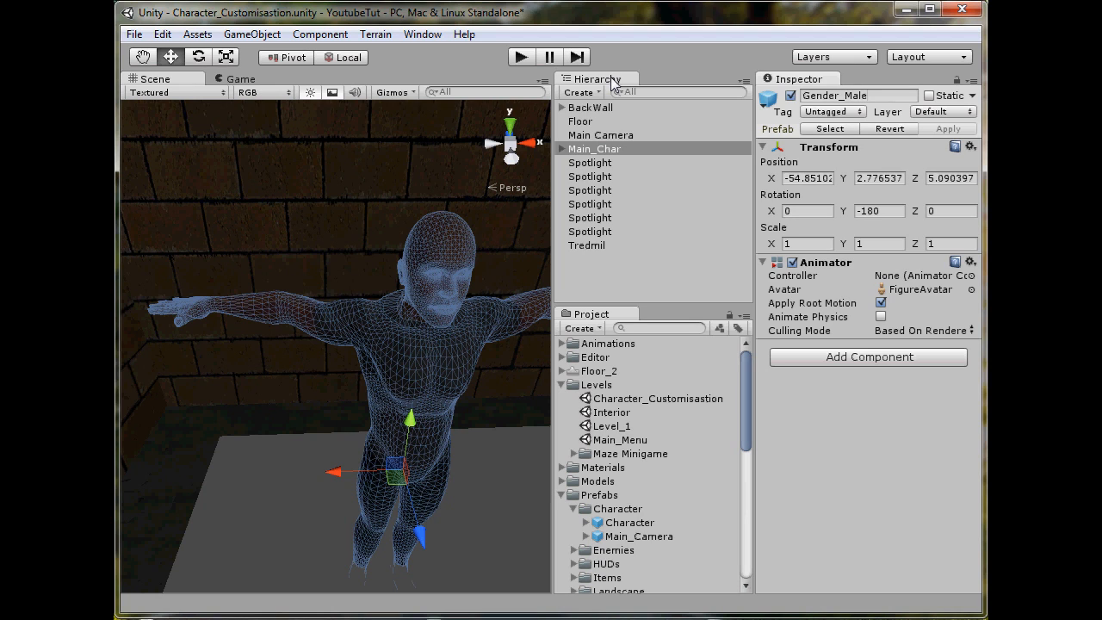
{"action": "key", "text": "Return"}
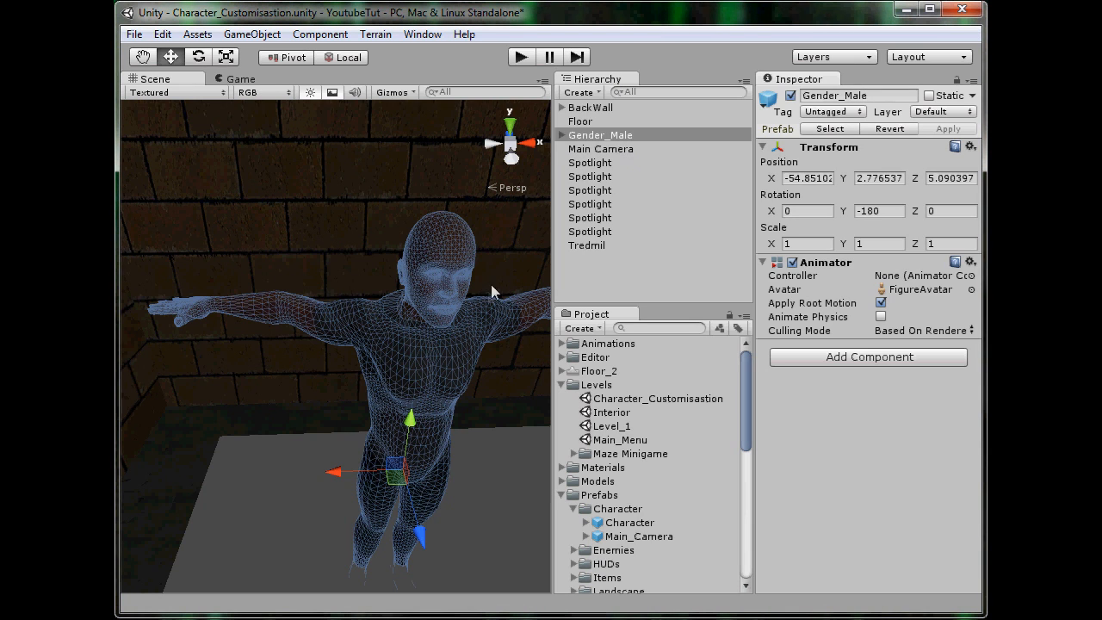
Step: Add a Rigidbody component to Gender_Male
{"action": "left_click", "coordinate": [252, 34]}
{"action": "mouse_move", "coordinate": [336, 74]}
{"action": "mouse_move", "coordinate": [319, 35]}
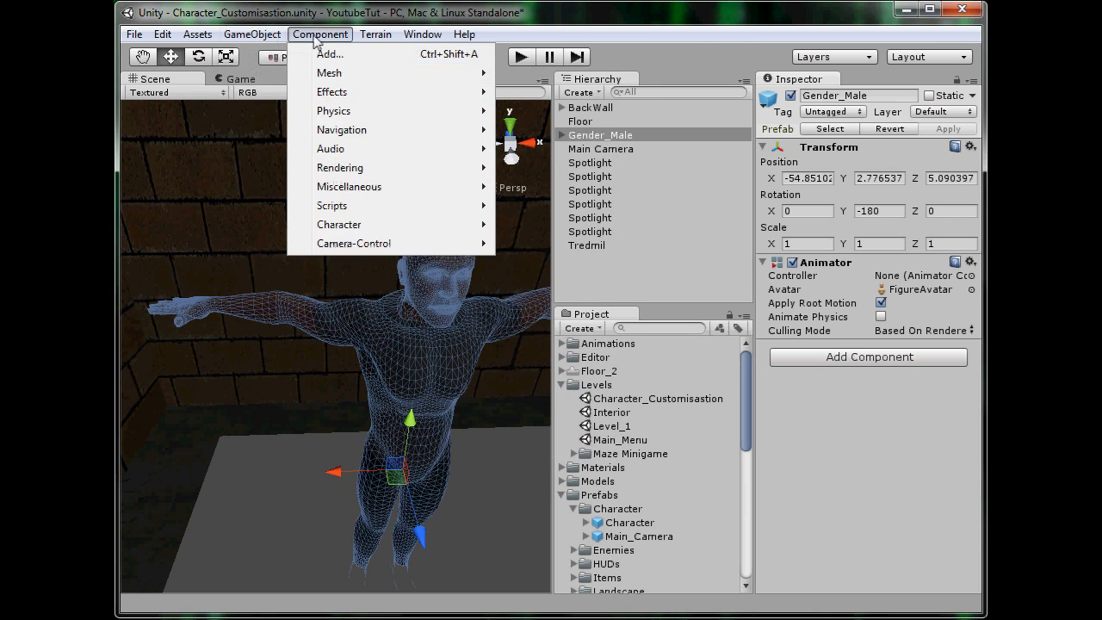
{"action": "mouse_move", "coordinate": [336, 111]}
{"action": "left_click", "coordinate": [535, 112]}
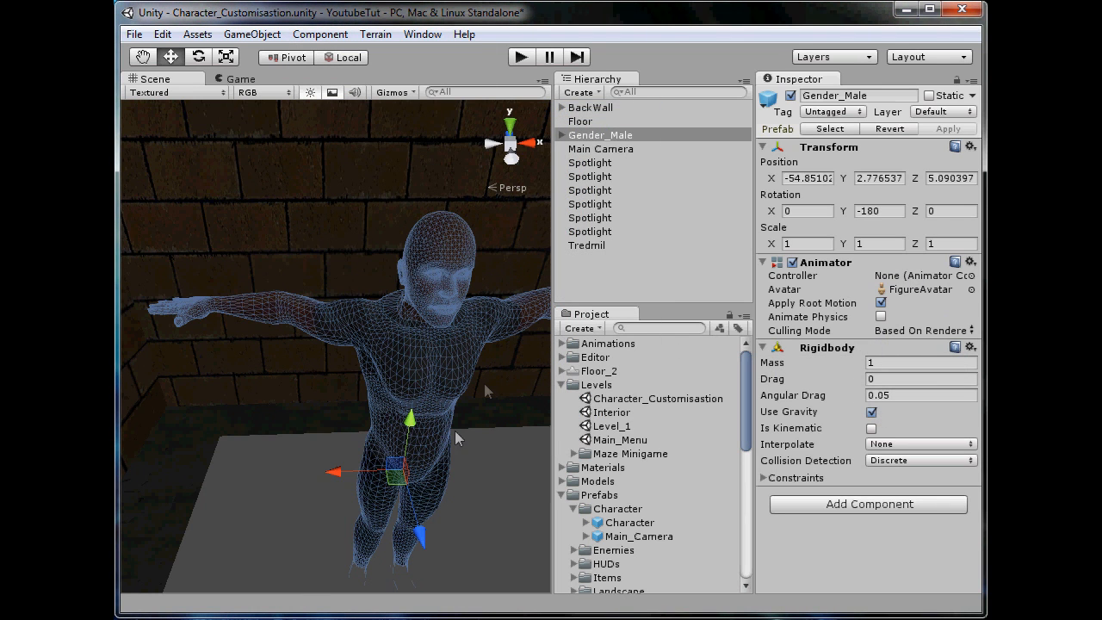
Step: Enable Is Trigger on the Tredmil platform's Box Collider, and check the scene in the Game view
{"action": "left_click", "coordinate": [485, 503]}
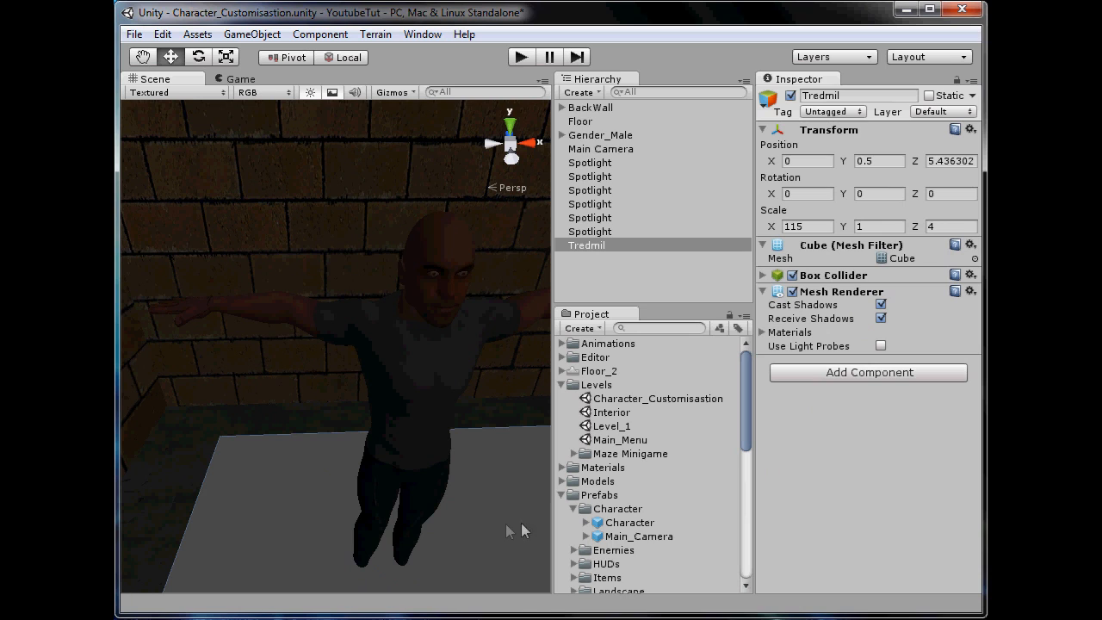
{"action": "left_click", "coordinate": [814, 275]}
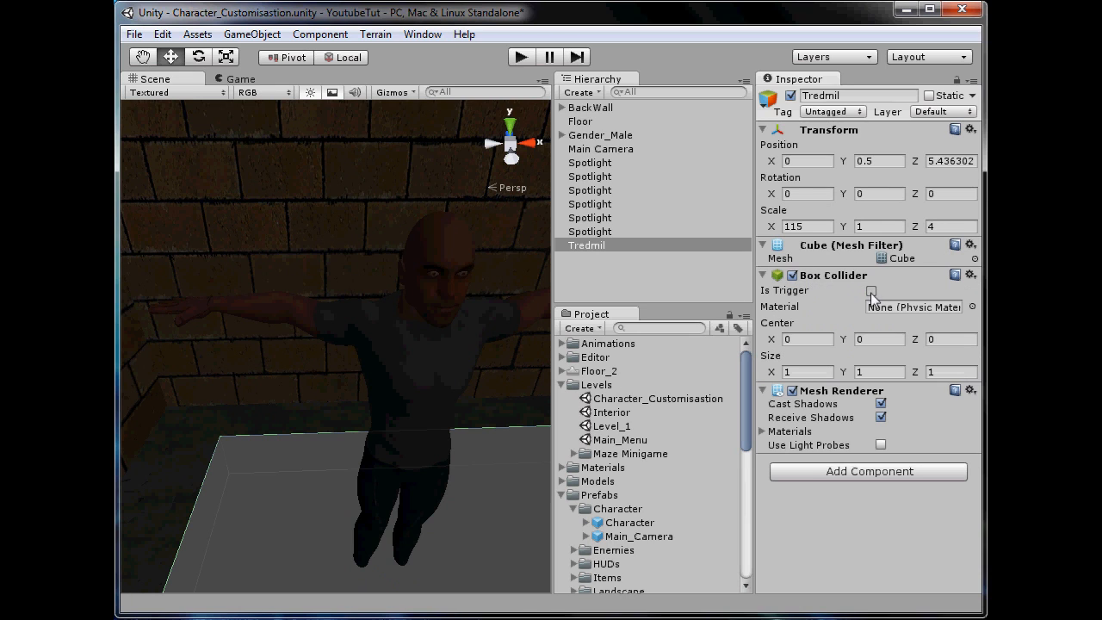
{"action": "left_click", "coordinate": [862, 260]}
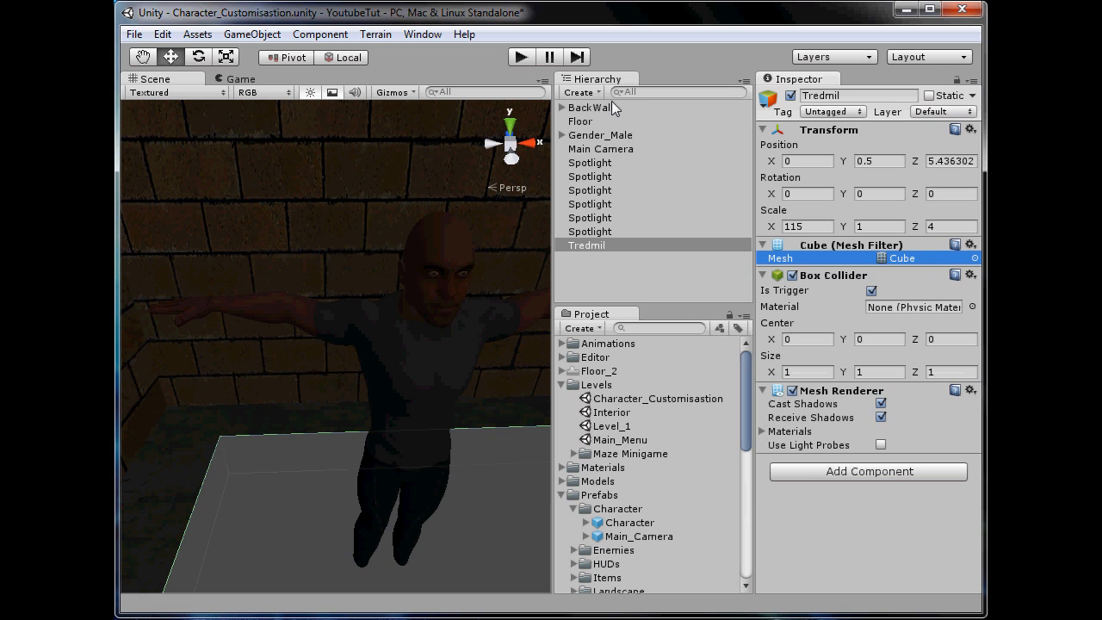
{"action": "left_click", "coordinate": [248, 79]}
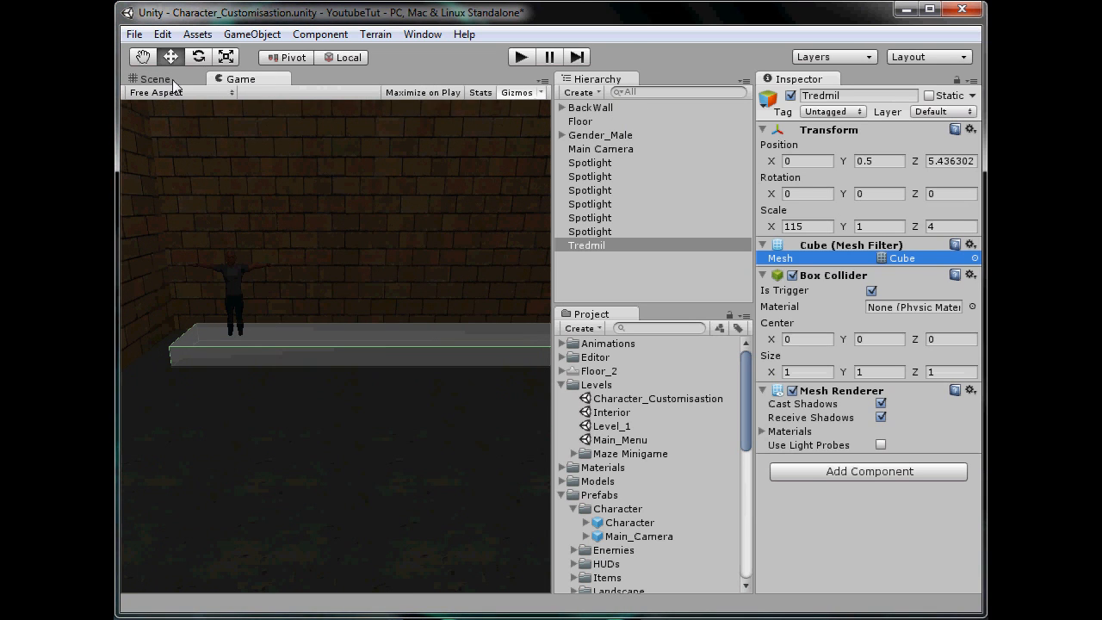
Step: Add a Box Collider component to Gender_Male
{"action": "left_click", "coordinate": [613, 135]}
{"action": "left_click", "coordinate": [252, 35]}
{"action": "mouse_move", "coordinate": [320, 35]}
{"action": "mouse_move", "coordinate": [343, 112]}
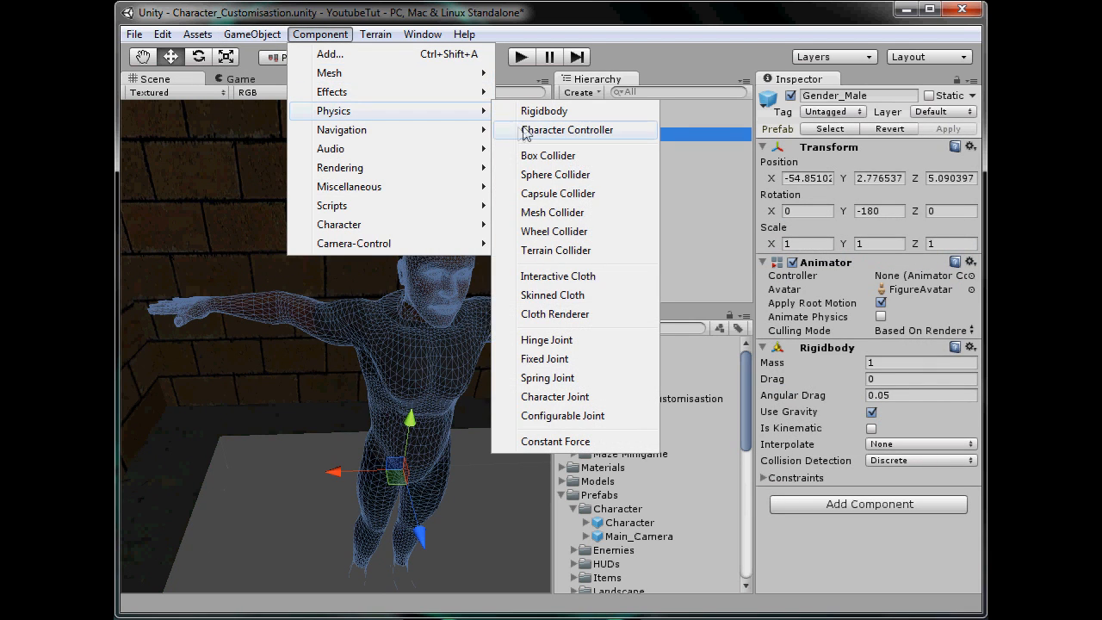
{"action": "left_click", "coordinate": [552, 158]}
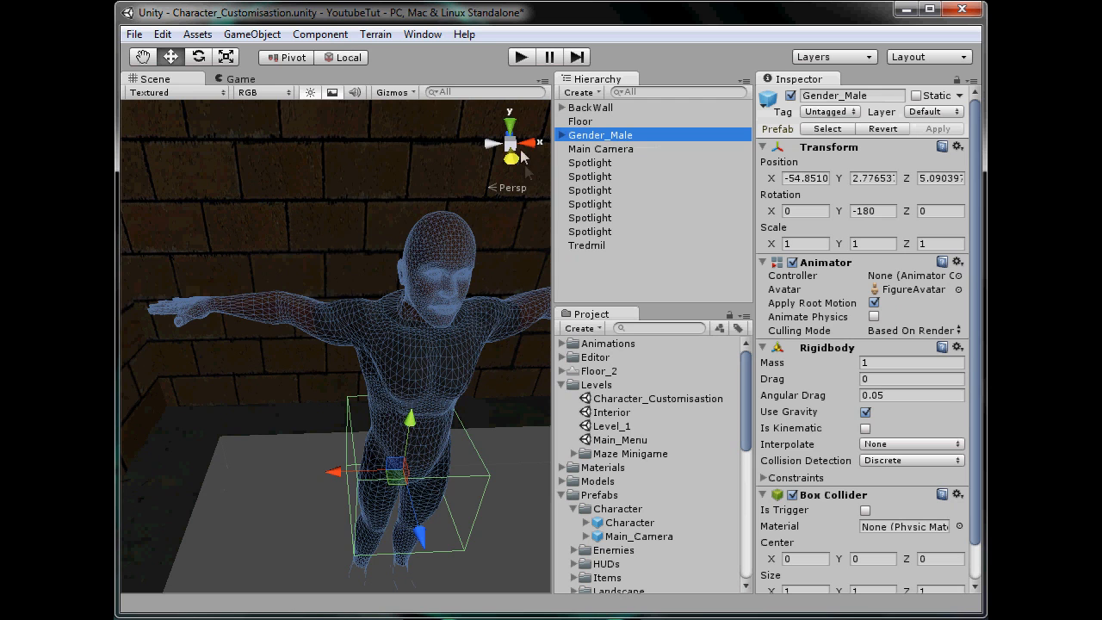
Step: Collapse Gender_Male's Animator and Rigidbody components, leaving its Box Collider settings expanded
{"action": "left_click", "coordinate": [511, 157]}
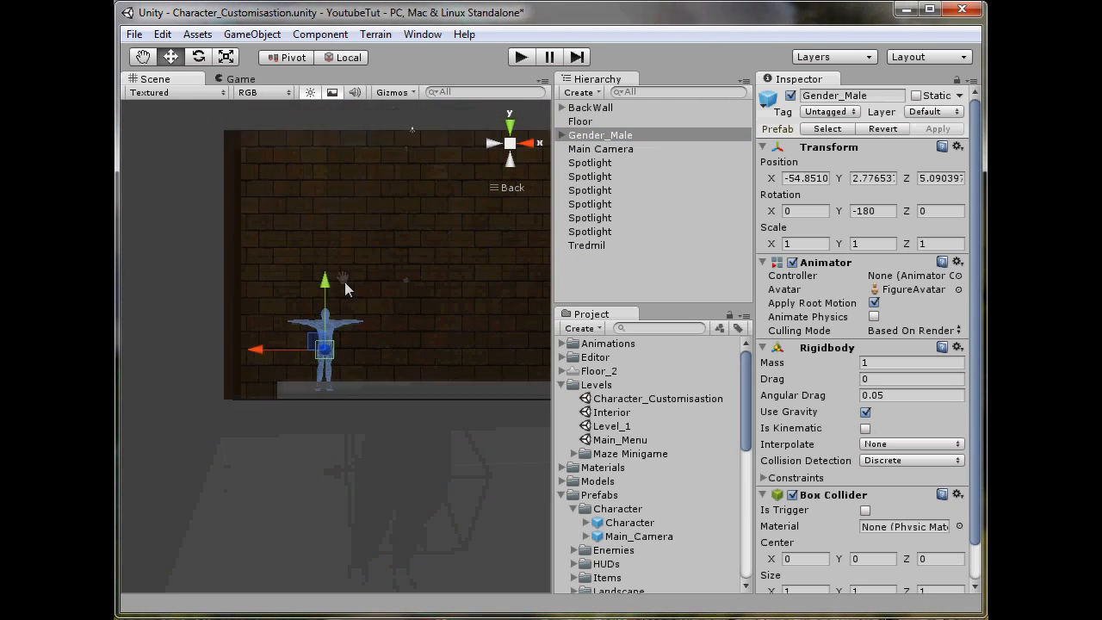
{"action": "scroll", "coordinate": [344, 284], "scroll_direction": "up", "scroll_amount": 6}
{"action": "scroll", "coordinate": [370, 340], "scroll_direction": "down", "scroll_amount": 3}
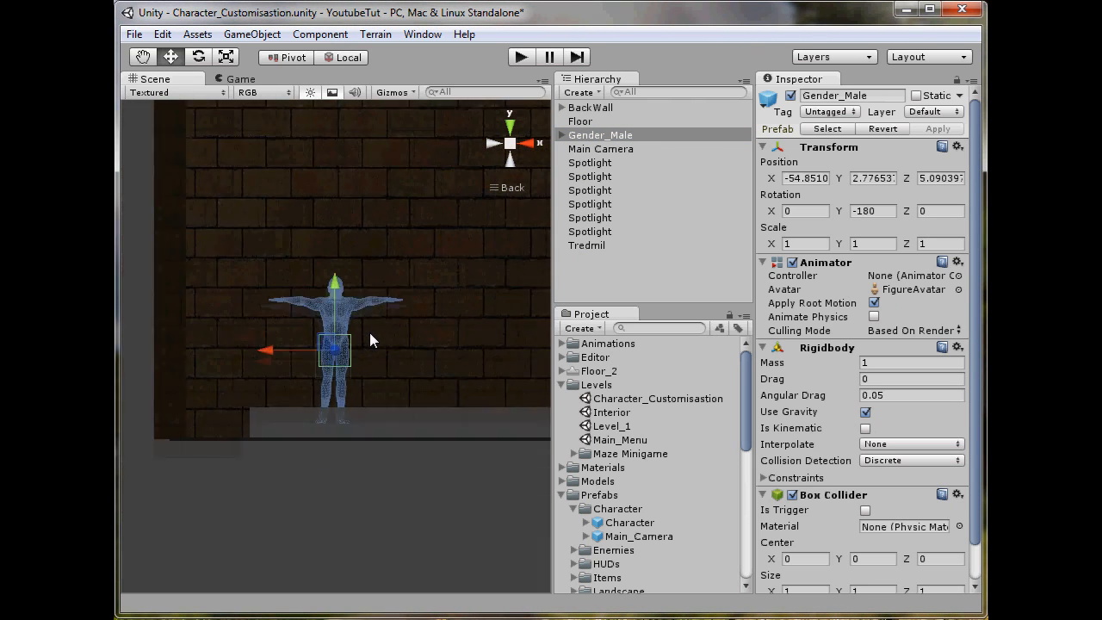
{"action": "scroll", "coordinate": [370, 332], "scroll_direction": "up", "scroll_amount": 3}
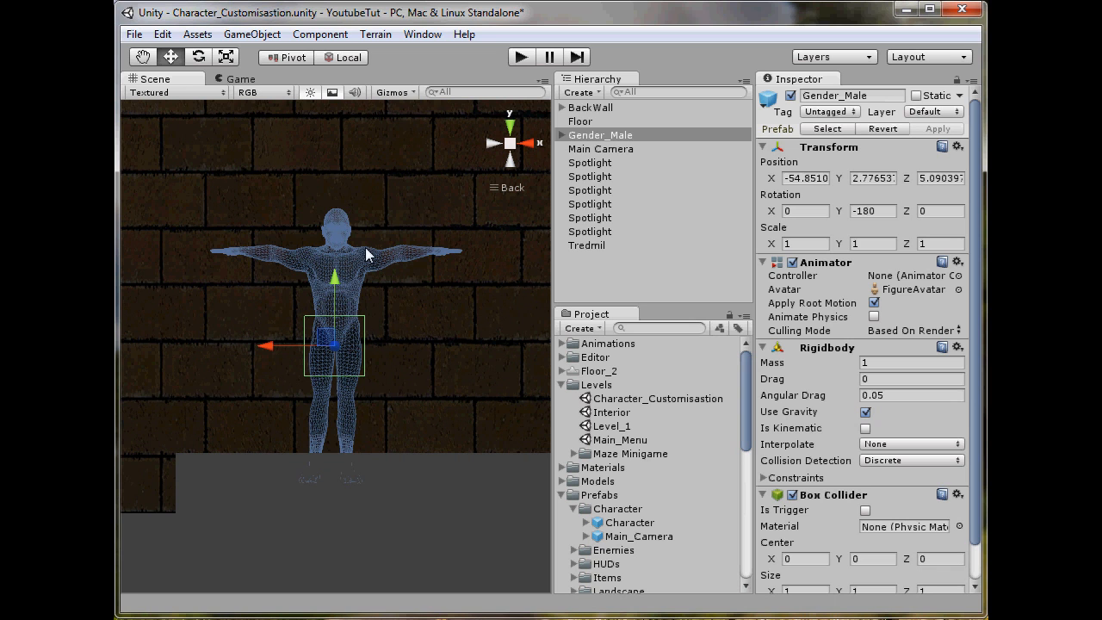
{"action": "scroll", "coordinate": [344, 263], "scroll_direction": "down", "scroll_amount": 3}
{"action": "scroll", "coordinate": [345, 262], "scroll_direction": "up", "scroll_amount": 3}
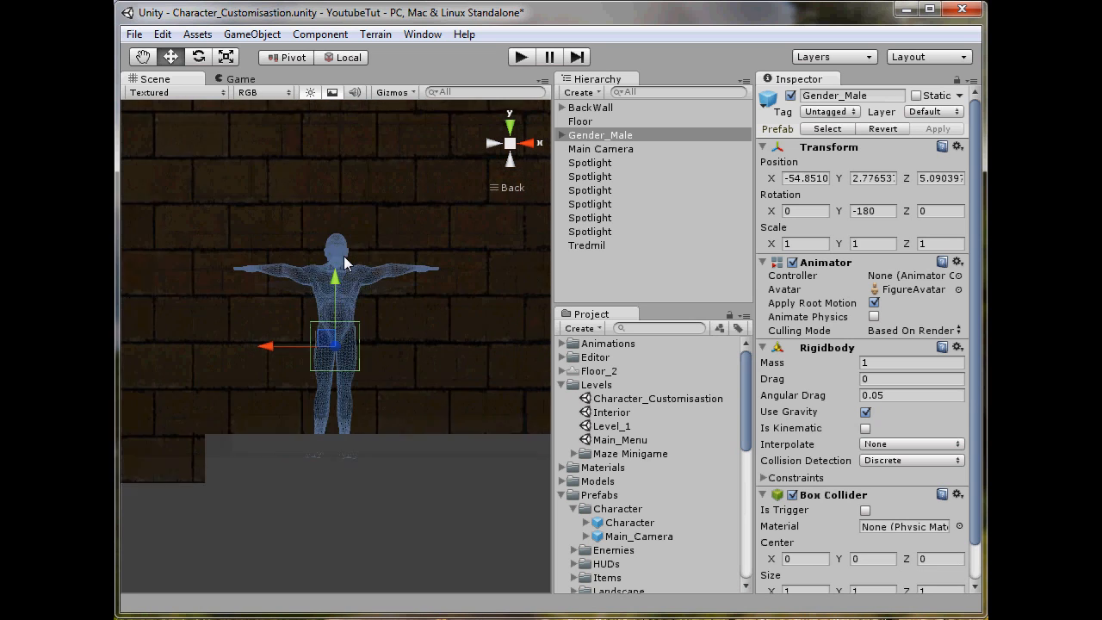
{"action": "scroll", "coordinate": [862, 430], "scroll_direction": "down", "scroll_amount": 2}
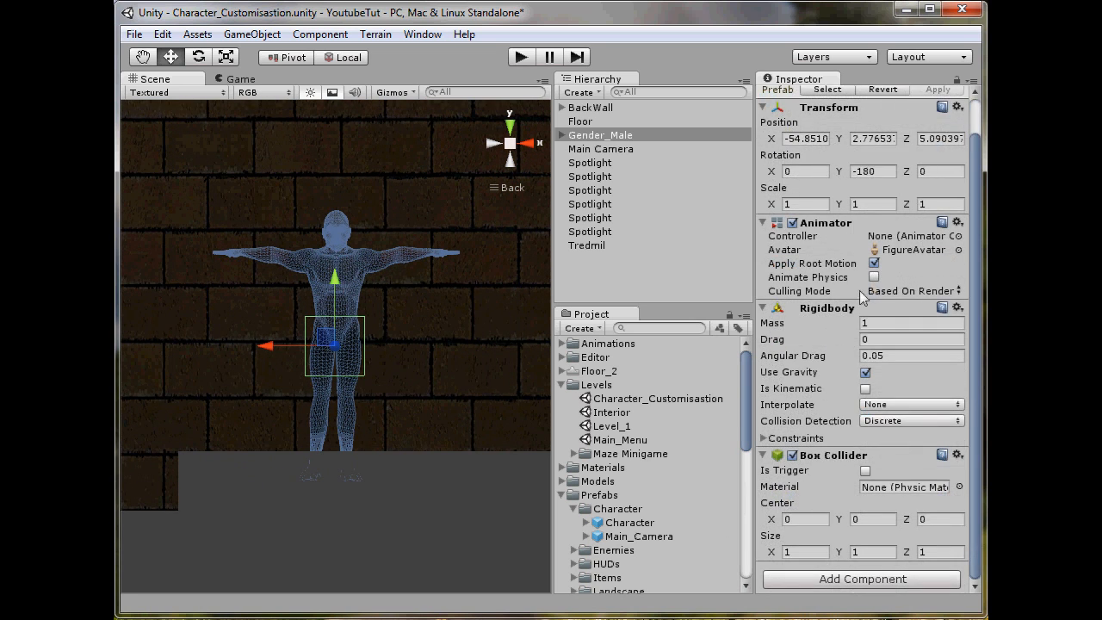
{"action": "left_click", "coordinate": [844, 223]}
{"action": "left_click", "coordinate": [827, 280]}
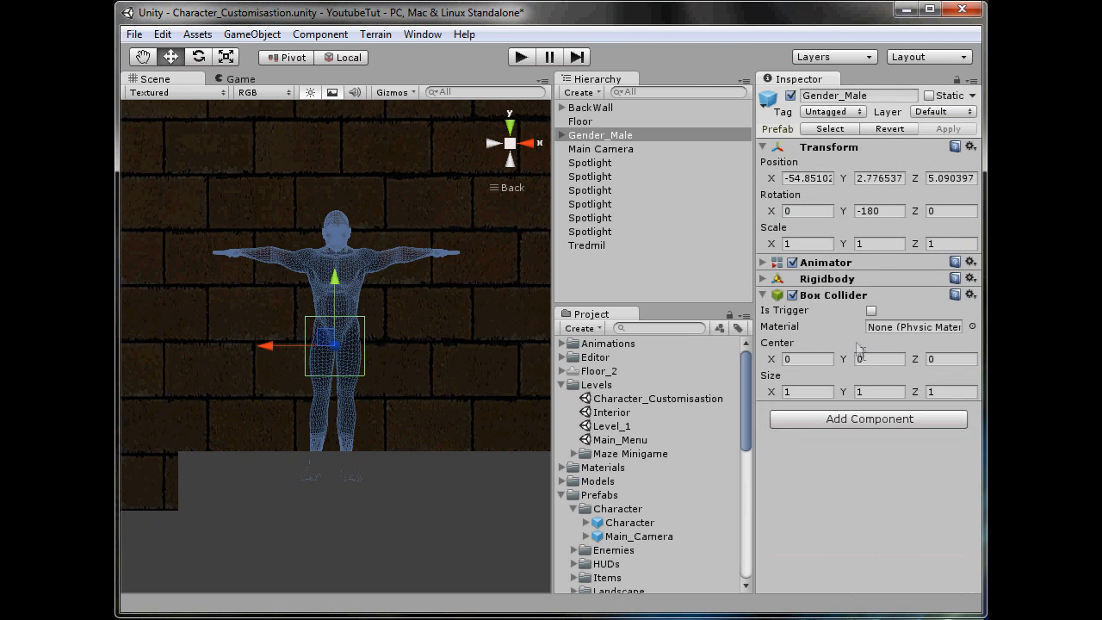
Step: Set the size of Gender_Male's Box Collider to 4 in X and 5 in Y
{"action": "left_click", "coordinate": [874, 390]}
{"action": "type", "text": "4"}
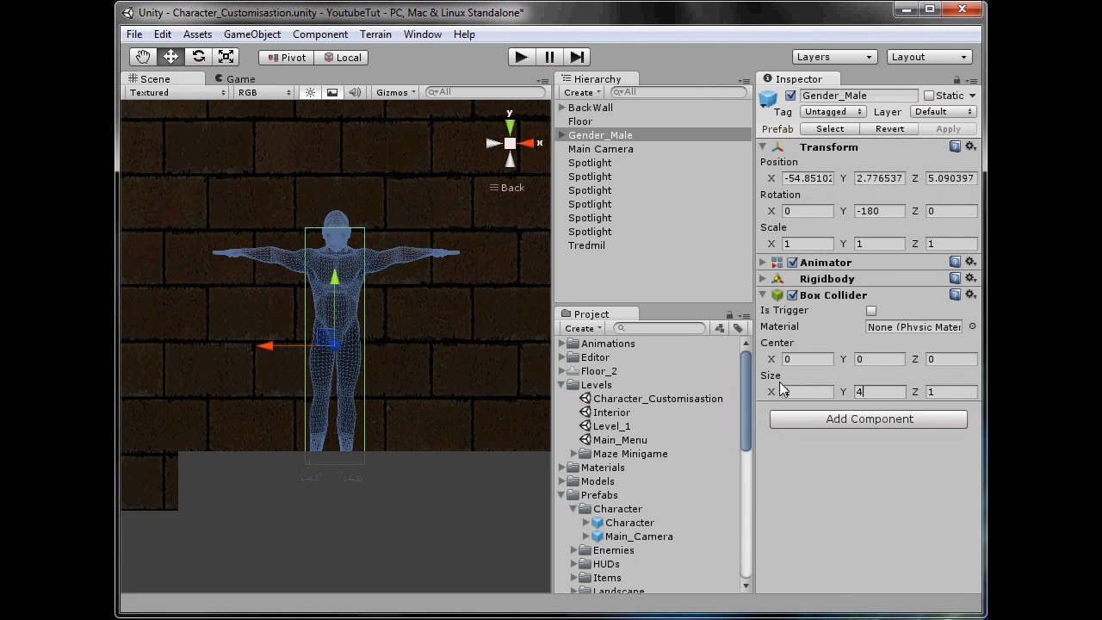
{"action": "key", "text": "BackSpace"}
{"action": "type", "text": "55"}
{"action": "key", "text": "BackSpace"}
{"action": "type", "text": "4"}
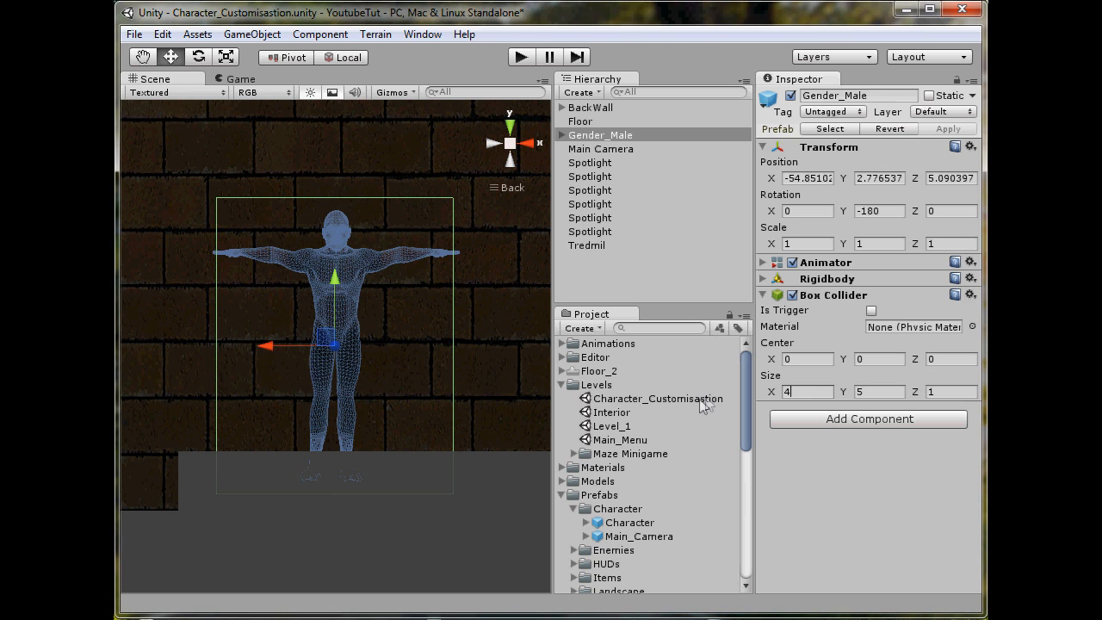
Step: Raise Gender_Male to a Y position of about 3.41 so its collider clears the Tredmil platform
{"action": "left_click", "coordinate": [528, 144]}
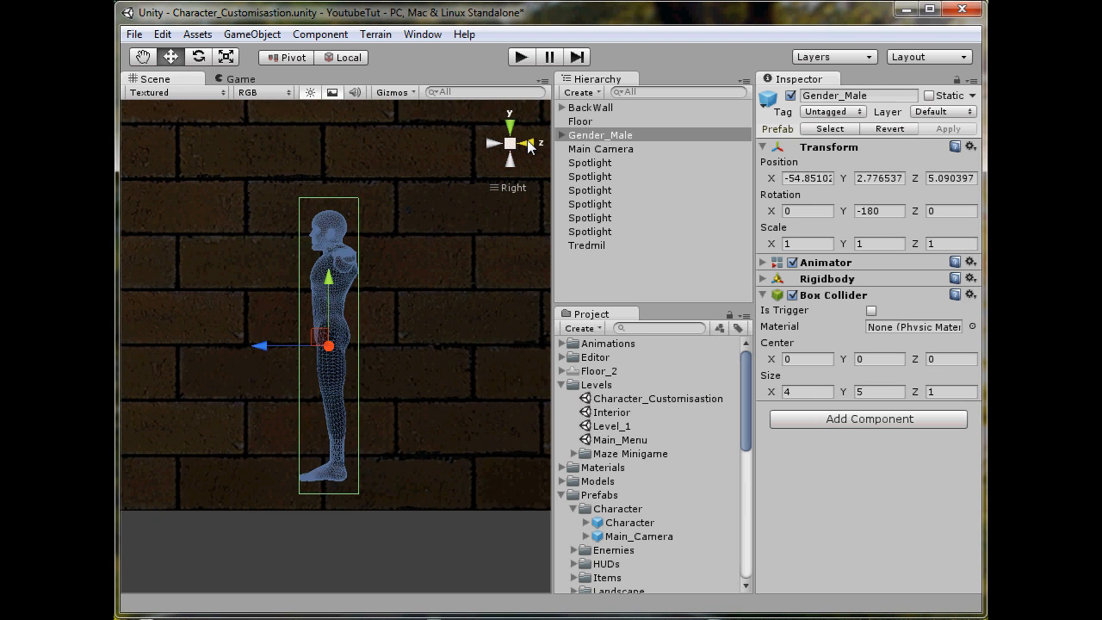
{"action": "left_click_drag", "start_coordinate": [513, 164], "coordinate": [545, 317], "text": "alt"}
{"action": "left_click_drag", "start_coordinate": [349, 294], "coordinate": [340, 258]}
{"action": "scroll", "coordinate": [341, 259], "scroll_direction": "down", "scroll_amount": 8}
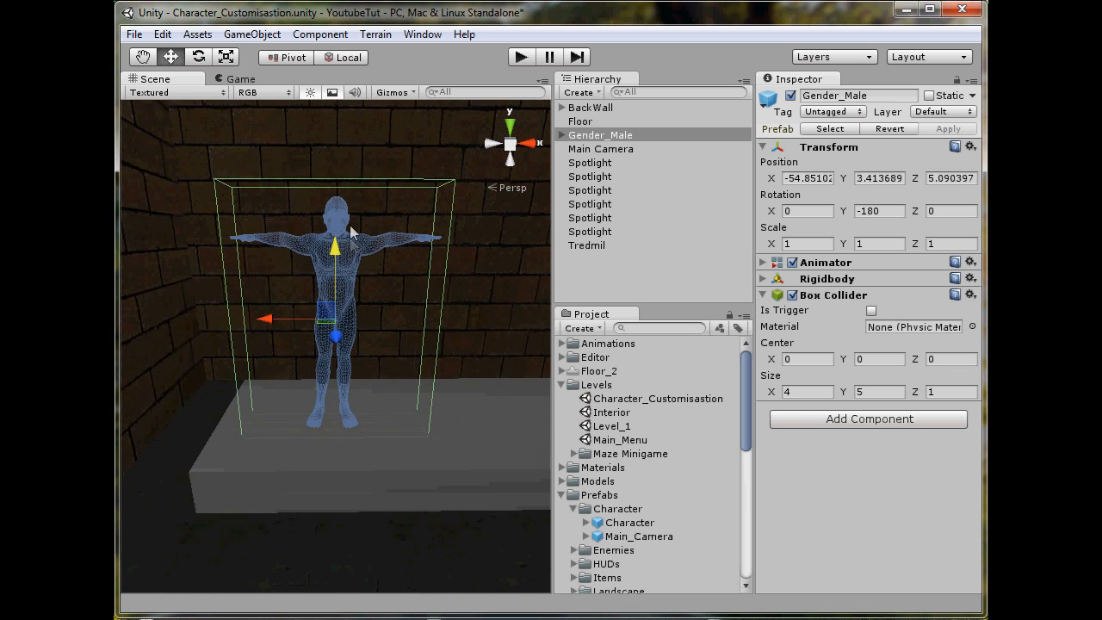
Step: Run the scene to test how Gender_Male lands on the platform, stop it, and check the Game view
{"action": "left_click", "coordinate": [522, 58]}
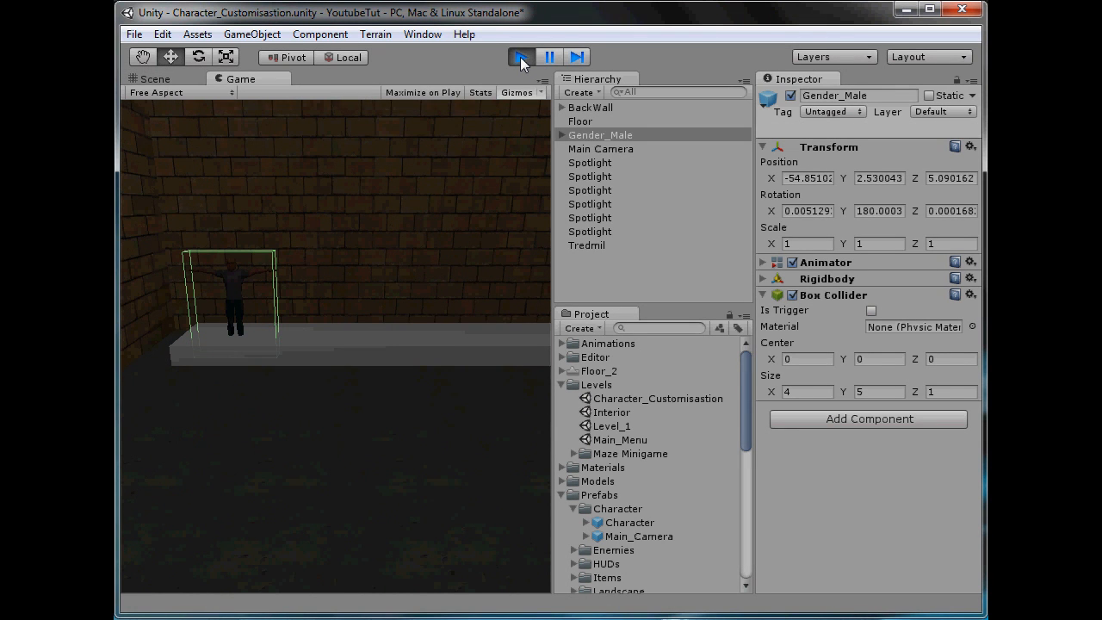
{"action": "left_click", "coordinate": [520, 57]}
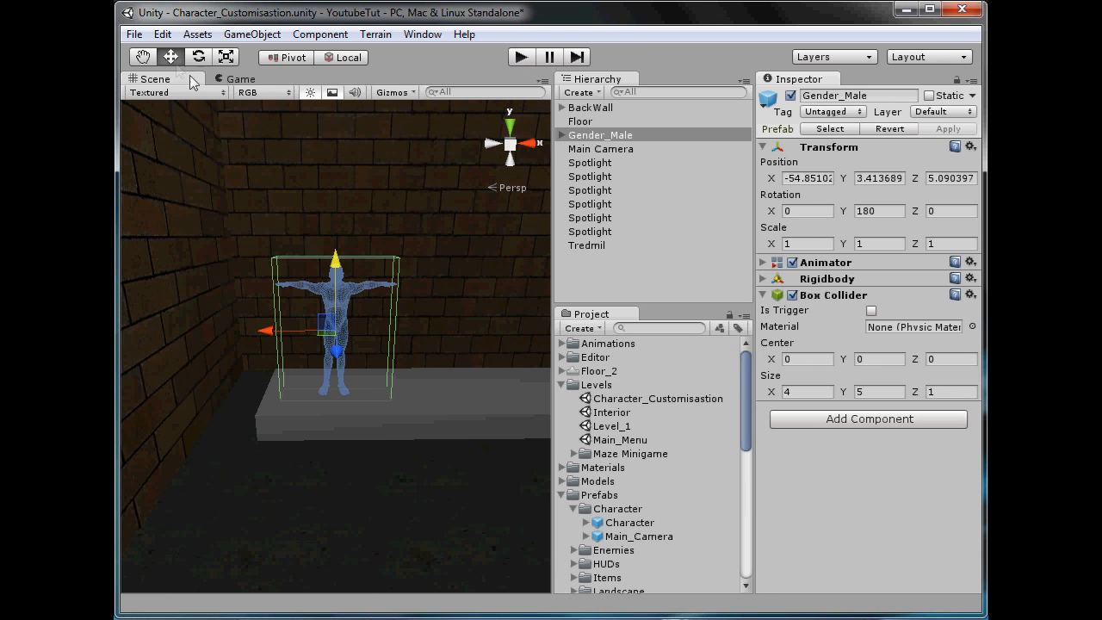
{"action": "left_click", "coordinate": [242, 80]}
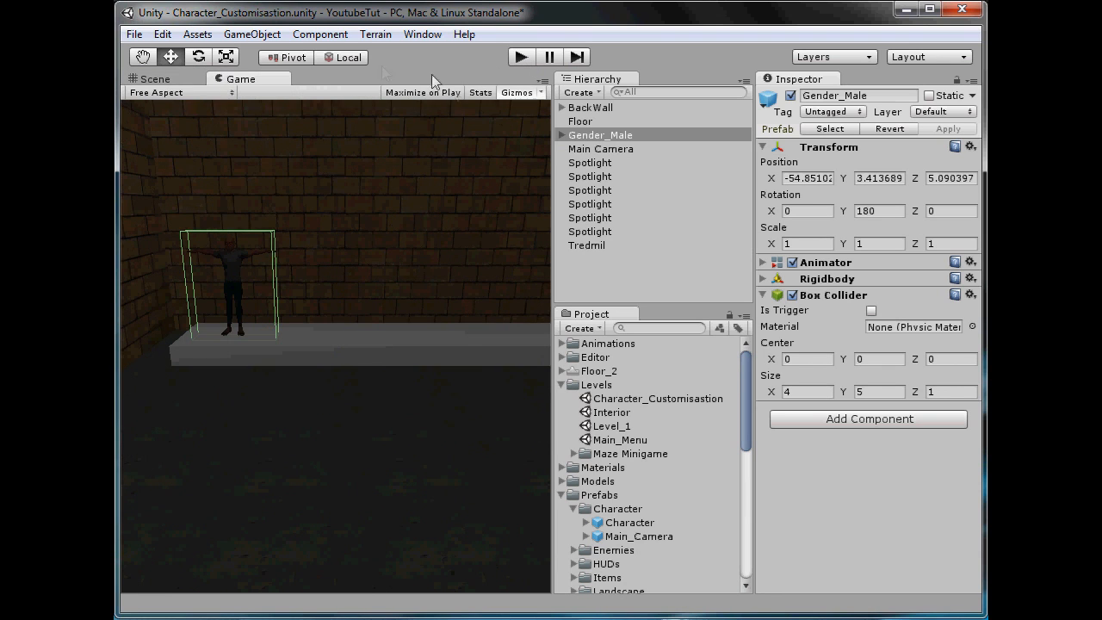
Step: Run the scene and try out Gender_Male's scale on the live character, finishing with 2 on all three axes
{"action": "left_click", "coordinate": [519, 57]}
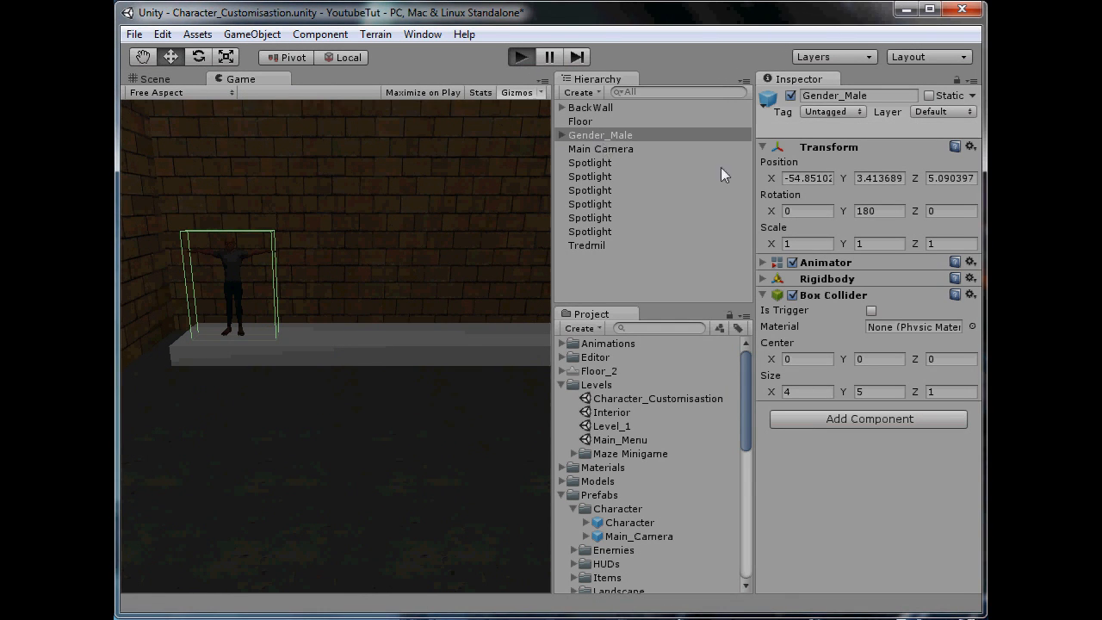
{"action": "type", "text": "4"}
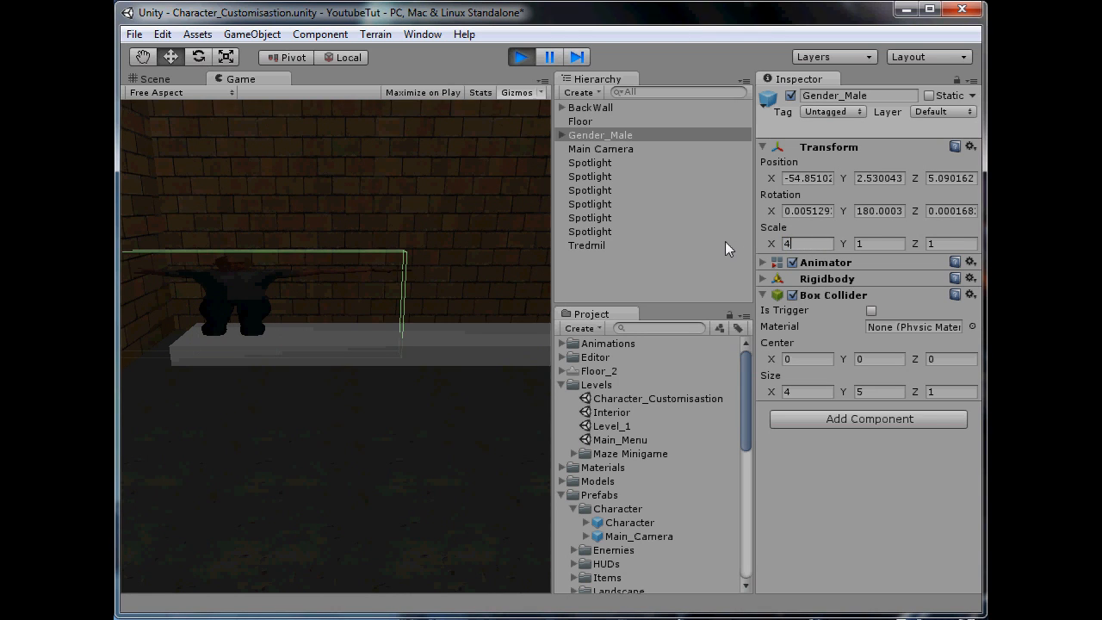
{"action": "key", "text": "Tab"}
{"action": "type", "text": "4"}
{"action": "left_click_drag", "start_coordinate": [811, 242], "coordinate": [742, 242]}
{"action": "type", "text": "2"}
{"action": "key", "text": "Tab"}
{"action": "type", "text": "2"}
{"action": "key", "text": "Tab"}
{"action": "type", "text": "2"}
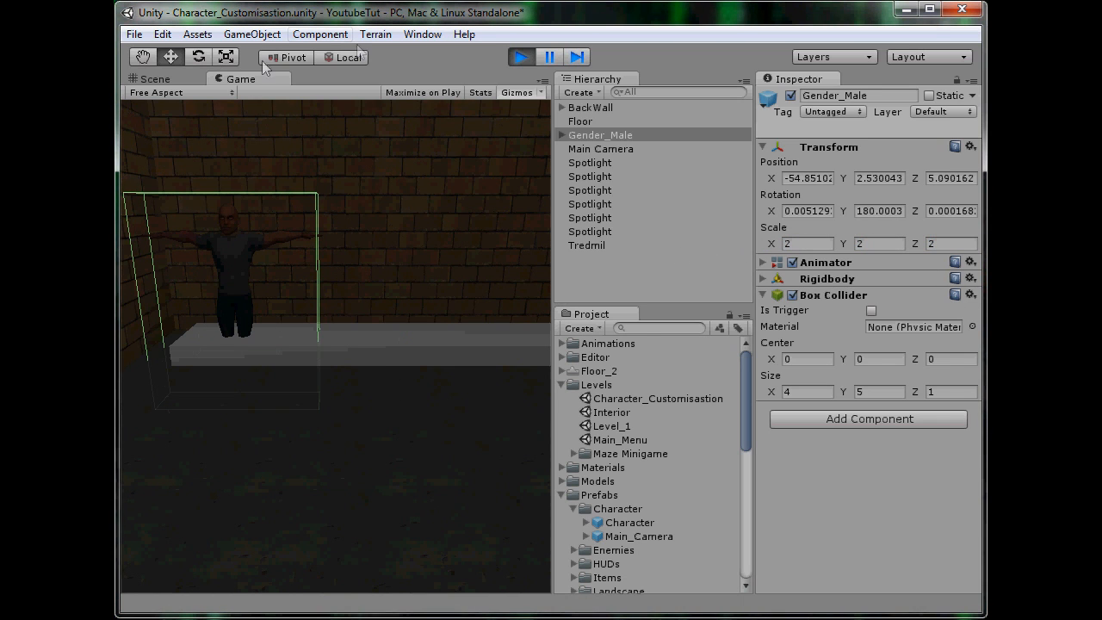
Step: Raise the enlarged Gender_Male onto the platform in the running scene, check it in the Game view, and stop play mode
{"action": "left_click", "coordinate": [168, 79]}
{"action": "left_click_drag", "start_coordinate": [333, 287], "coordinate": [353, 175]}
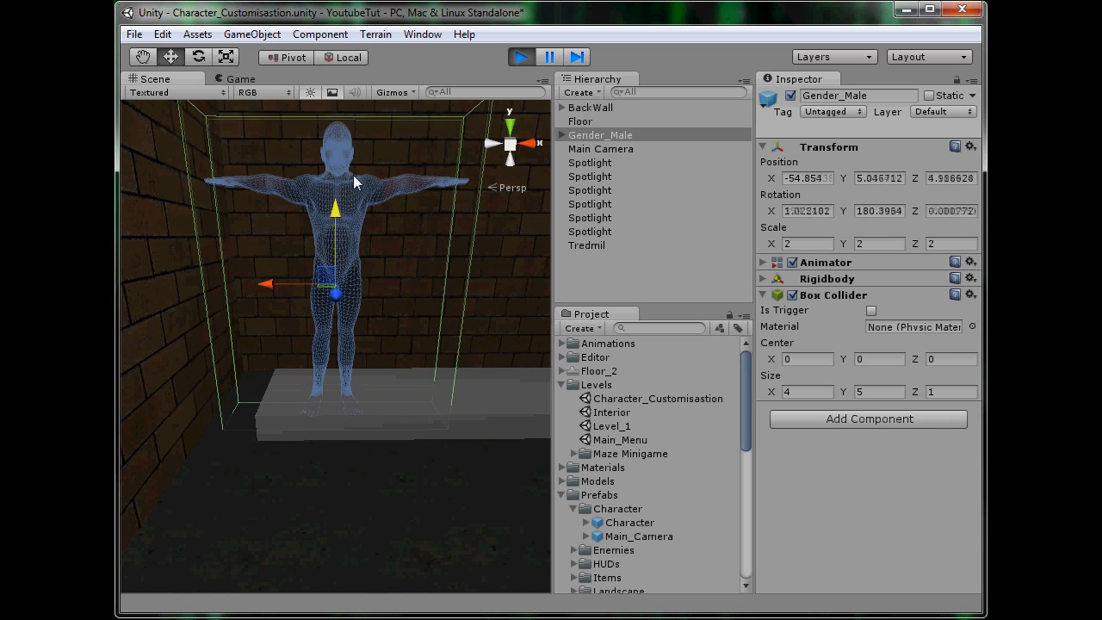
{"action": "left_click", "coordinate": [239, 79]}
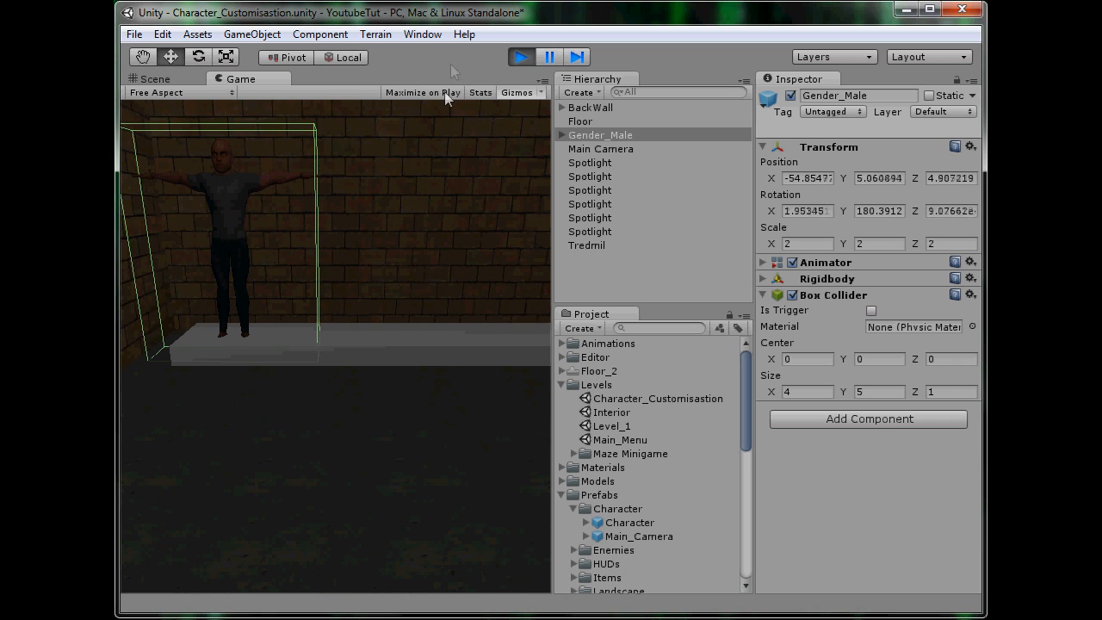
{"action": "left_click", "coordinate": [520, 57]}
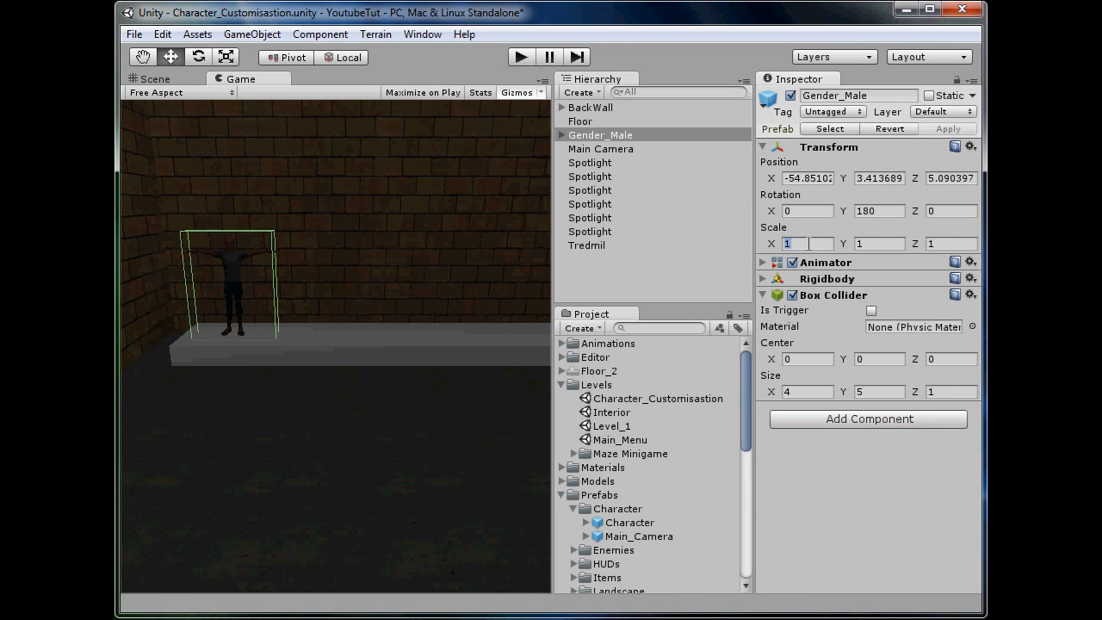
Step: Set Gender_Male's scale to 2 on all three axes and raise it to a Y position of about 6.1
{"action": "type", "text": "2"}
{"action": "key", "text": "Tab"}
{"action": "type", "text": "2"}
{"action": "key", "text": "Tab"}
{"action": "type", "text": "2"}
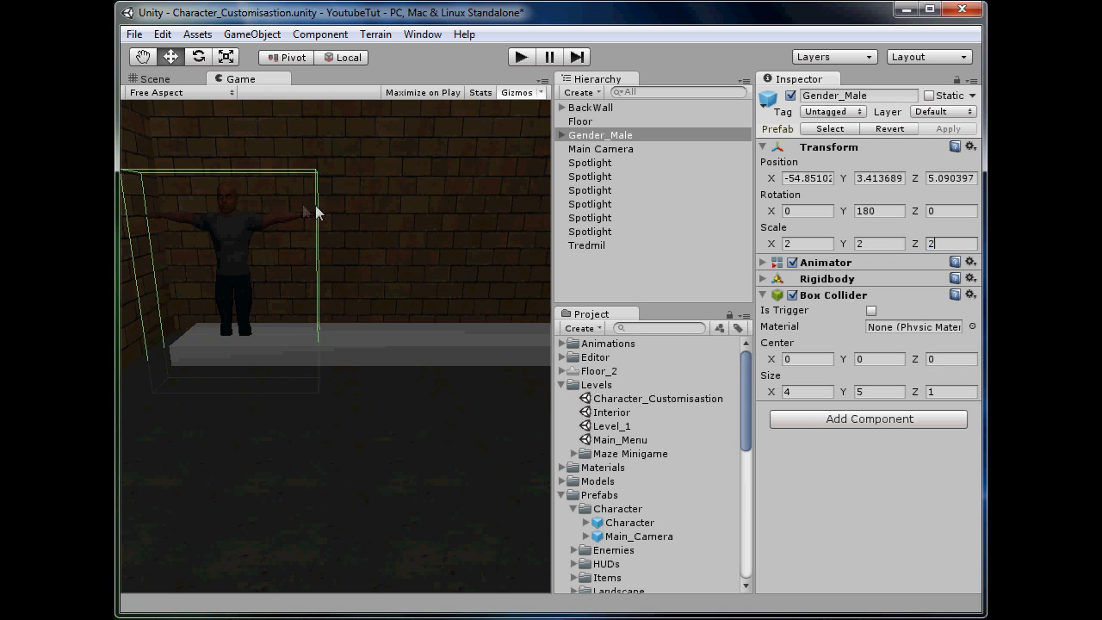
{"action": "left_click", "coordinate": [176, 77]}
{"action": "left_click_drag", "start_coordinate": [339, 269], "coordinate": [349, 201]}
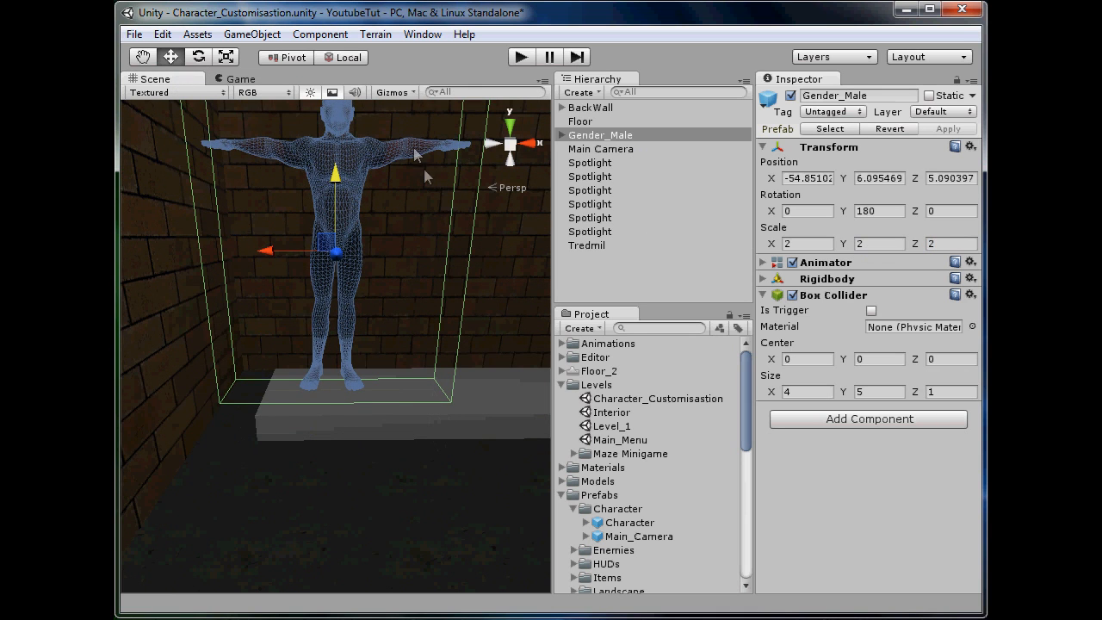
Step: Move Gender_Male along the platform, away from the side wall, to an X position of about -53.45
{"action": "left_click_drag", "start_coordinate": [295, 247], "coordinate": [328, 248]}
{"action": "left_click", "coordinate": [363, 226]}
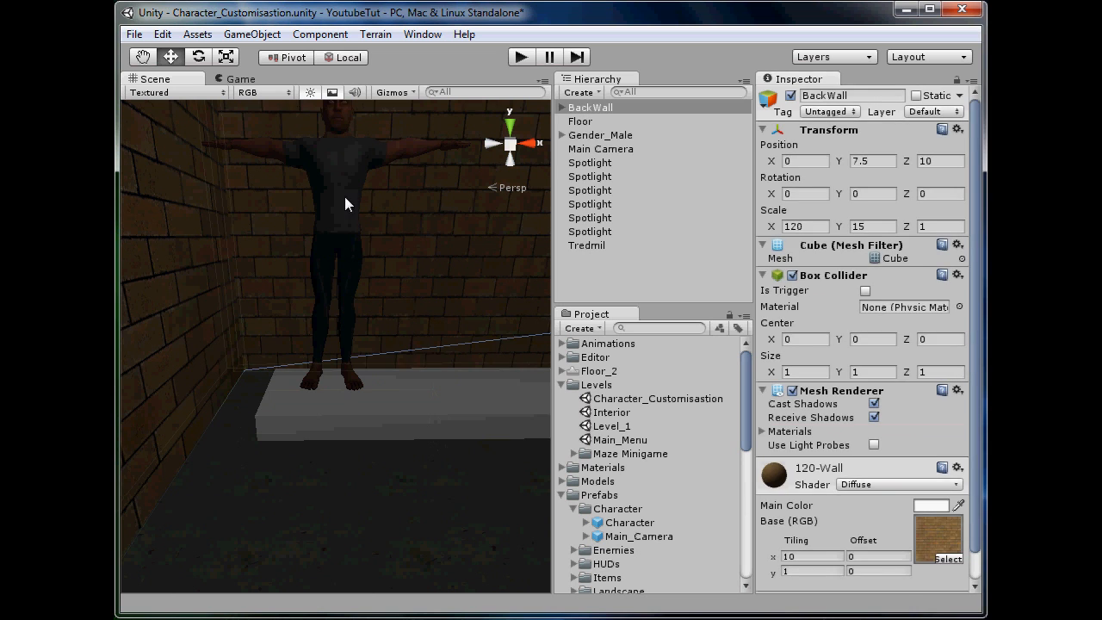
{"action": "left_click", "coordinate": [345, 203]}
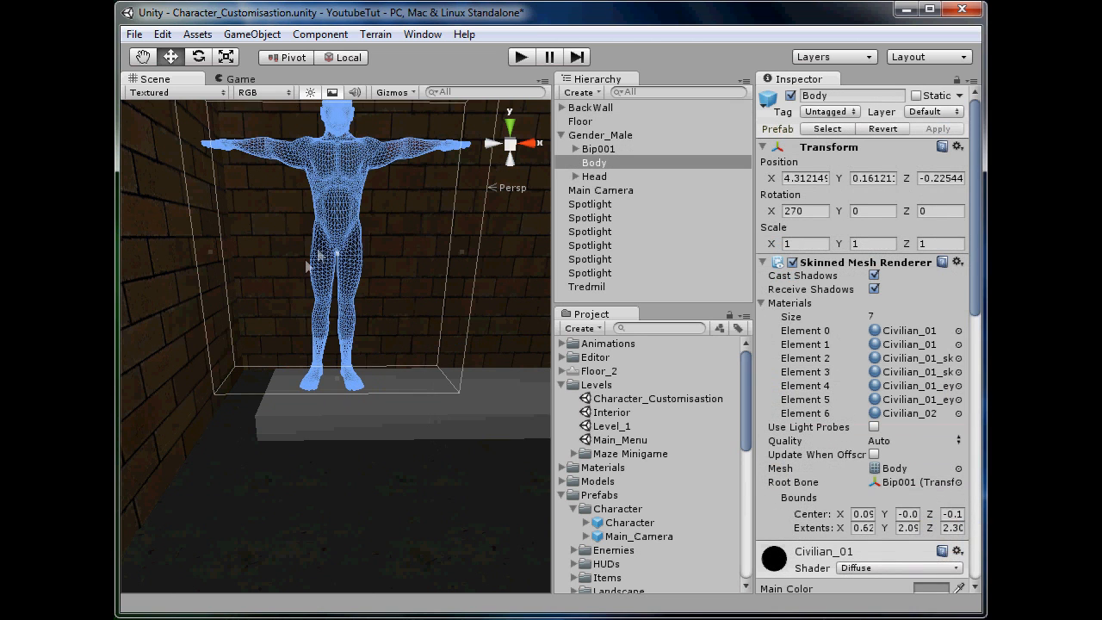
{"action": "left_click", "coordinate": [563, 135]}
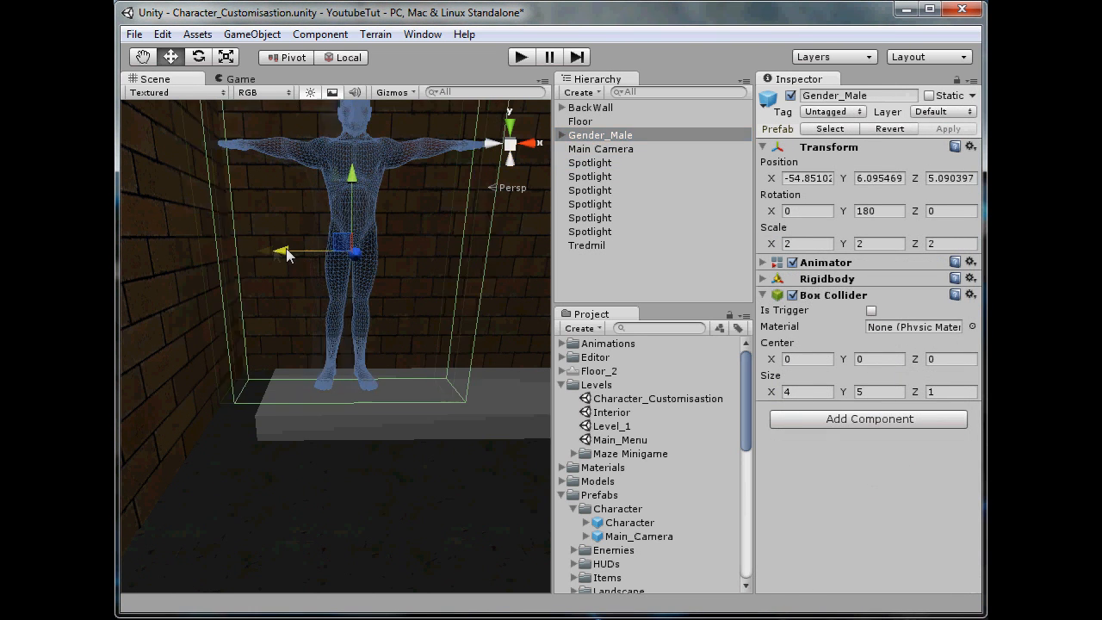
{"action": "left_click_drag", "start_coordinate": [287, 254], "coordinate": [325, 252]}
Step: Enable Maximize on Play, run the scene to check Gender_Male on the platform, and stop play mode
{"action": "left_click", "coordinate": [520, 57]}
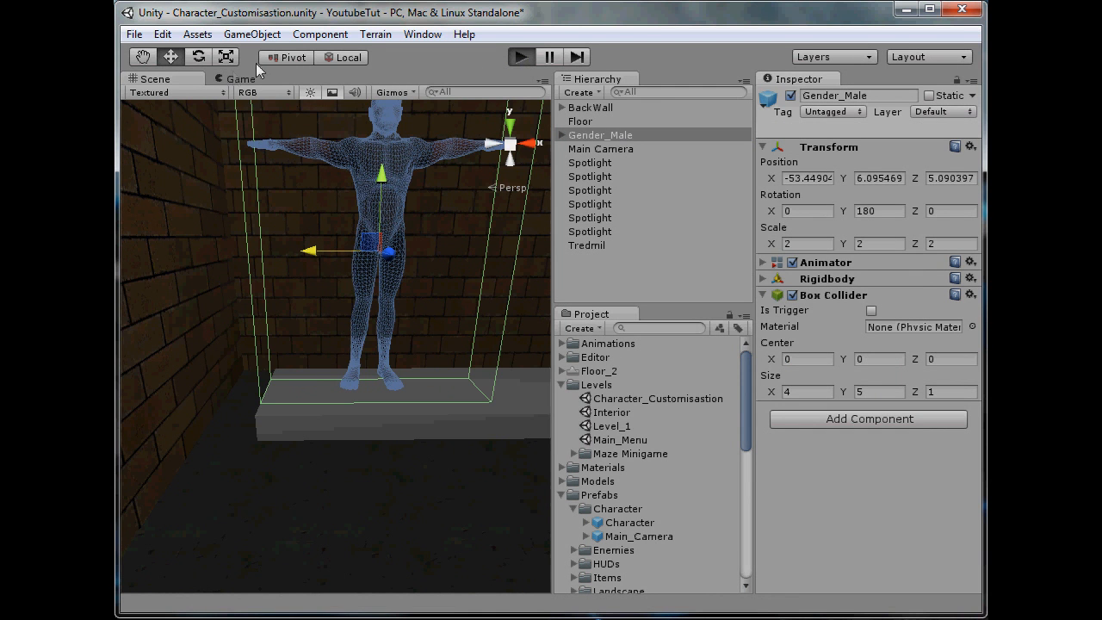
{"action": "left_click", "coordinate": [519, 58]}
{"action": "left_click", "coordinate": [522, 62]}
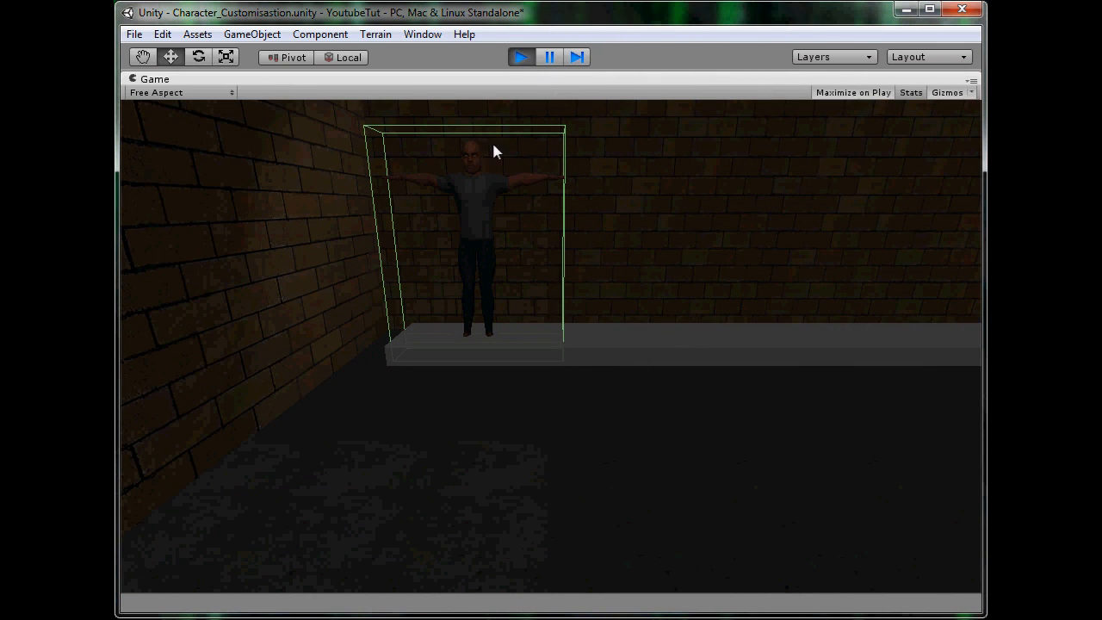
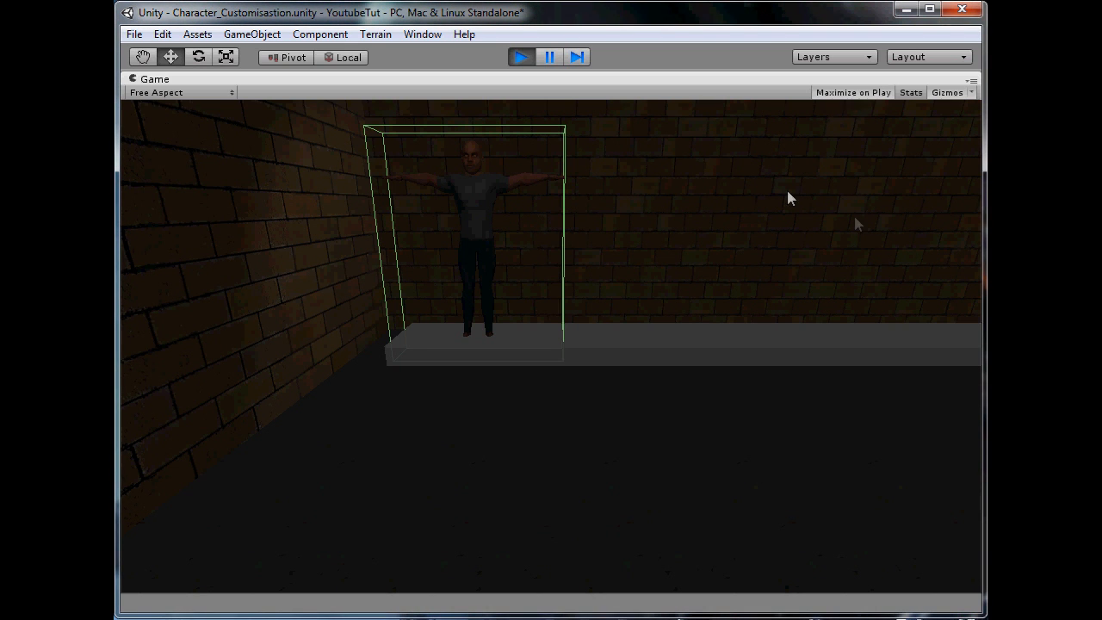
{"action": "left_click", "coordinate": [522, 58]}
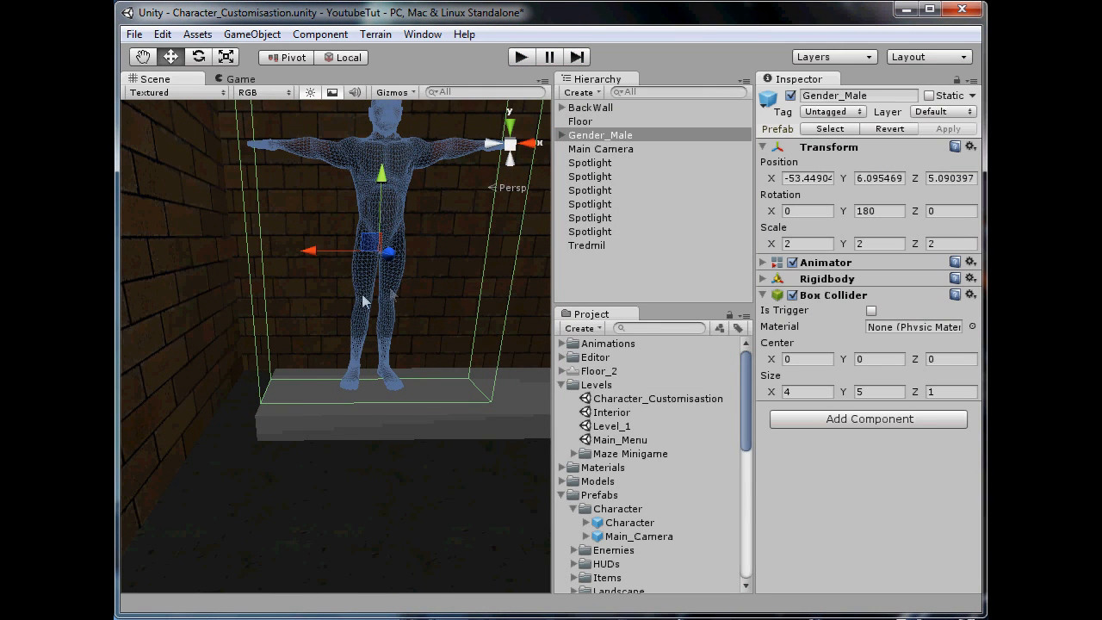
Step: Move the Tredmil platform away from the back wall by setting its Z position to 3
{"action": "left_click_drag", "start_coordinate": [394, 234], "coordinate": [392, 417], "text": "alt"}
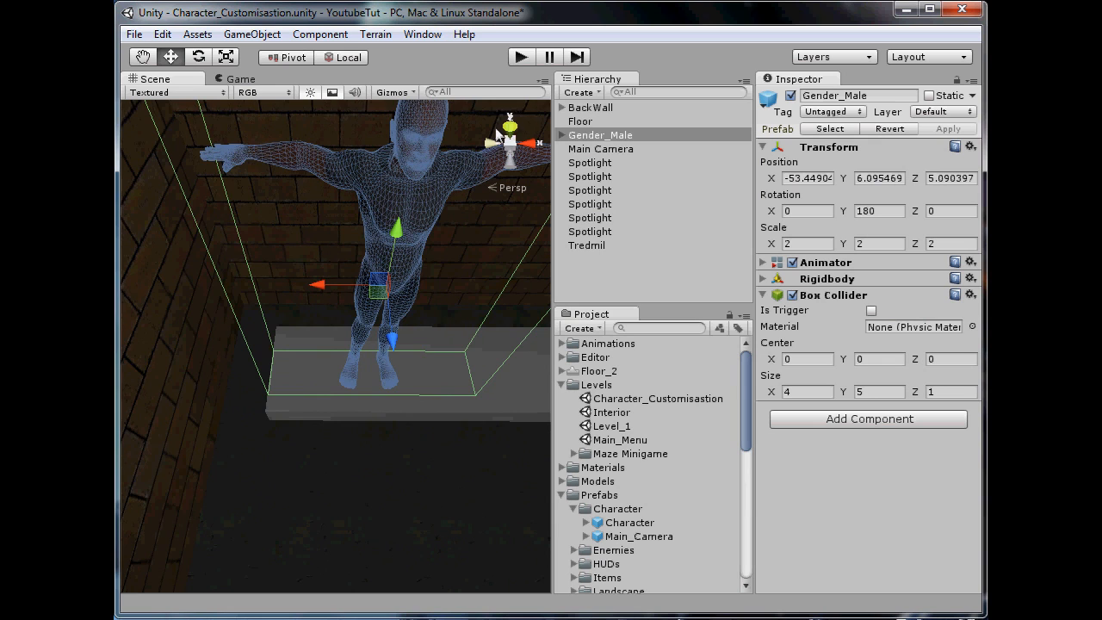
{"action": "left_click", "coordinate": [510, 129]}
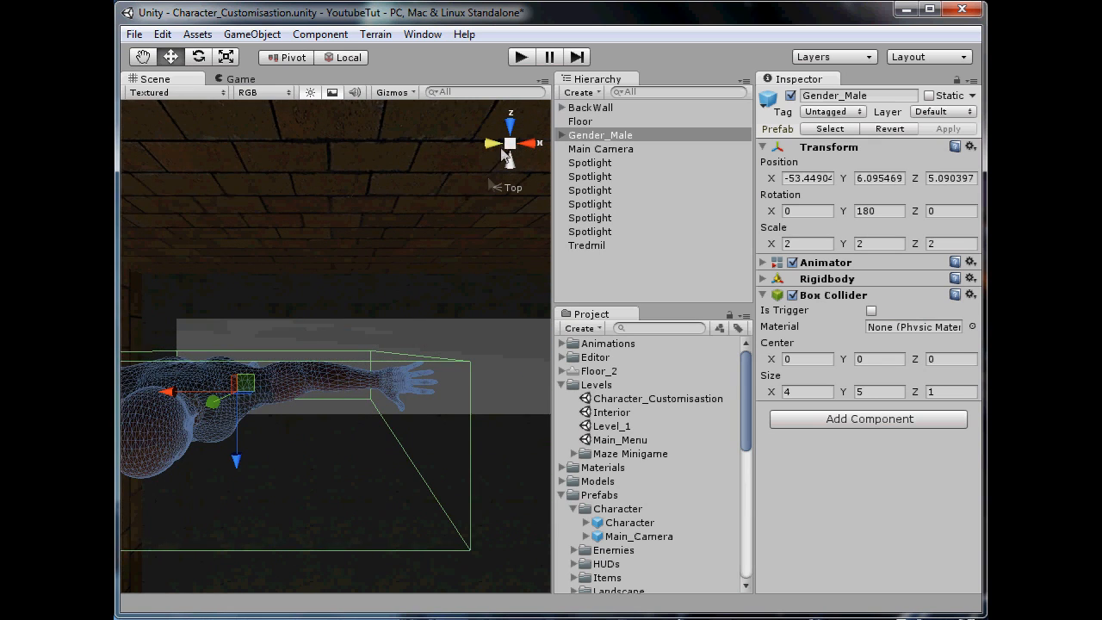
{"action": "left_click", "coordinate": [460, 357]}
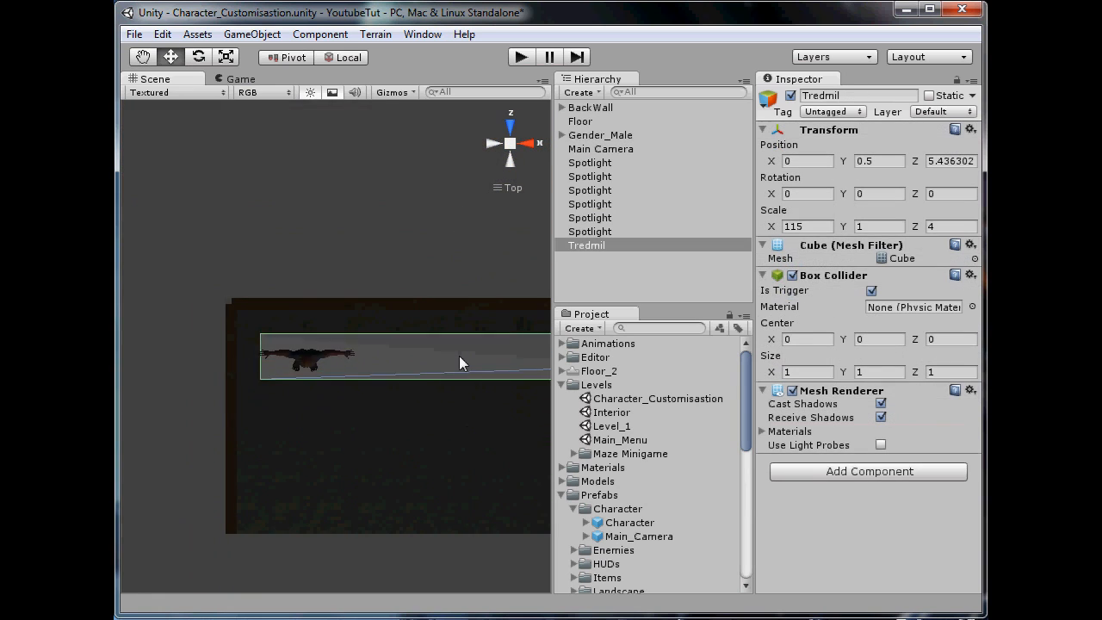
{"action": "scroll", "coordinate": [448, 353], "scroll_direction": "up", "scroll_amount": 3}
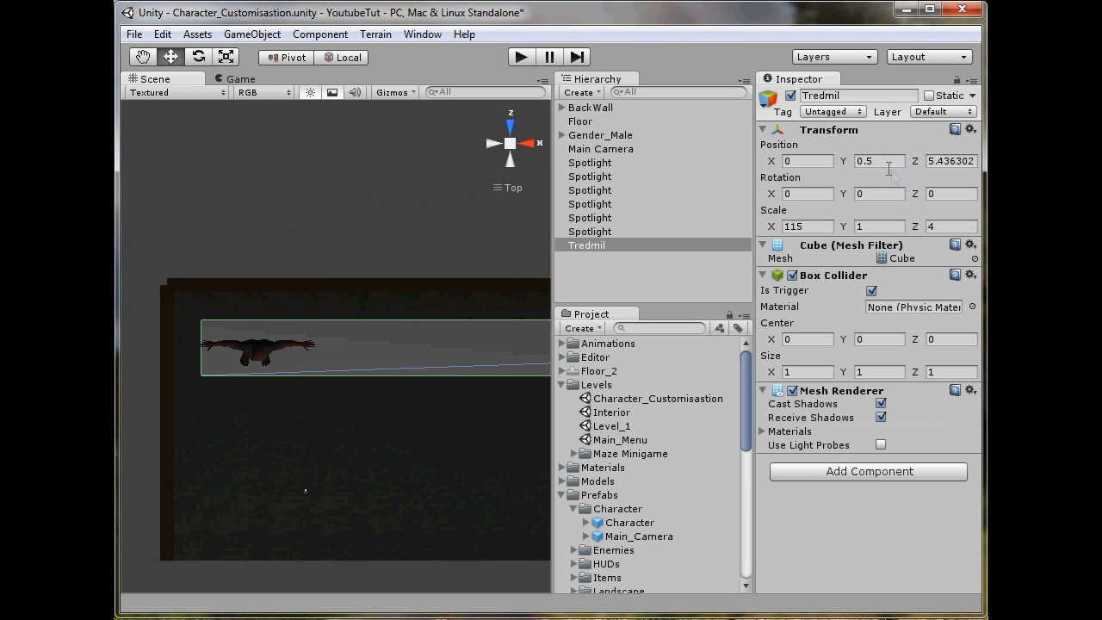
{"action": "left_click", "coordinate": [957, 162]}
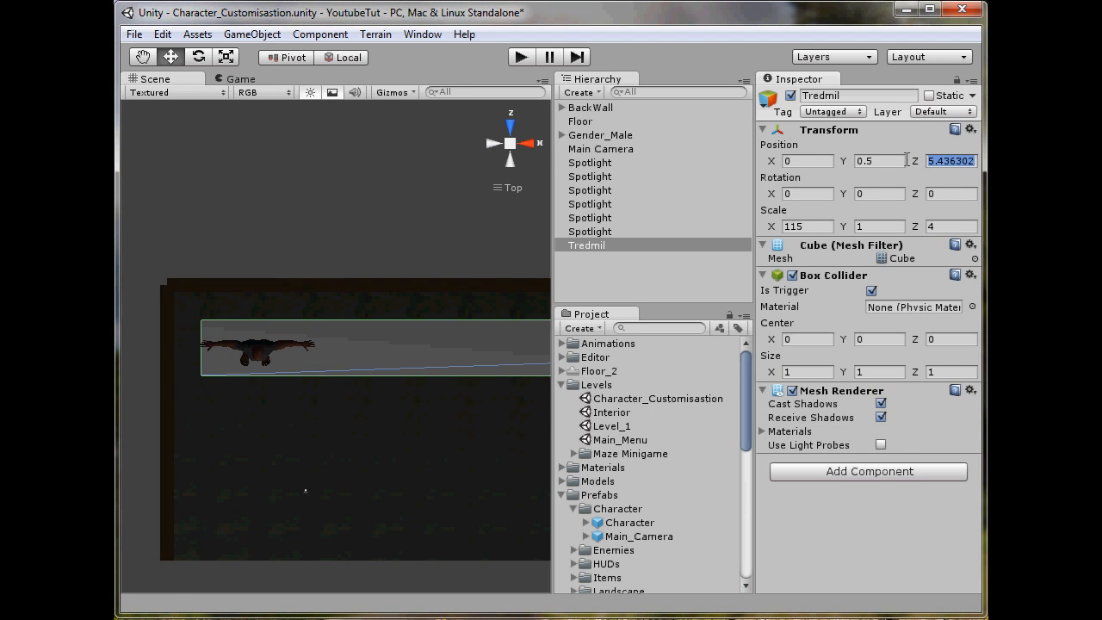
{"action": "type", "text": "2"}
{"action": "key", "text": "BackSpace"}
{"action": "type", "text": "3"}
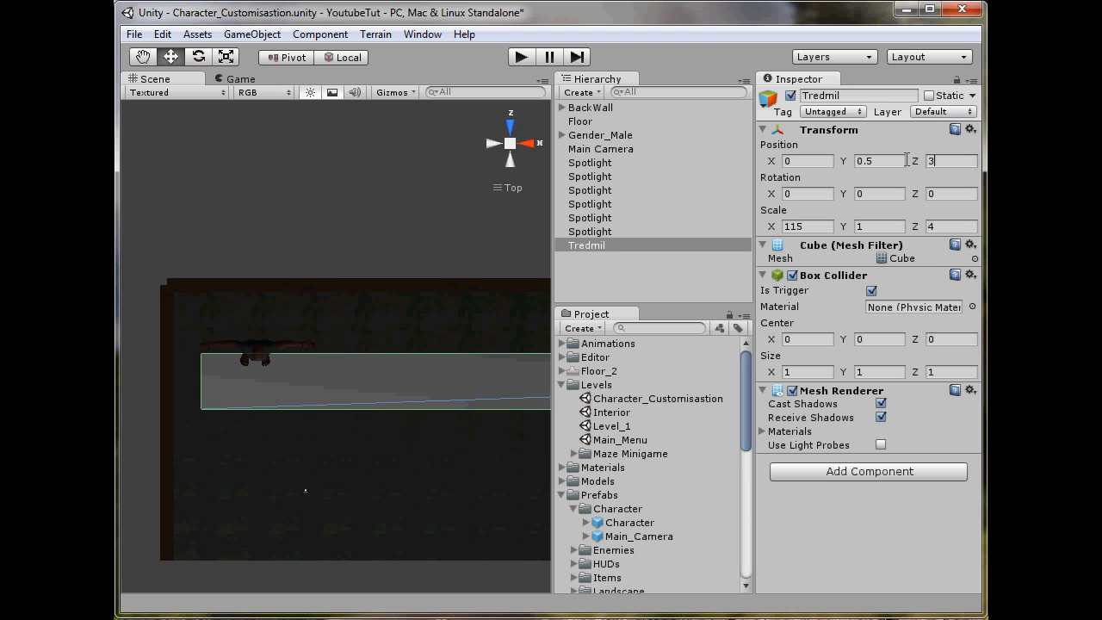
Step: Move Gender_Male back off the platform towards the back wall, to a Z position of about 7.65
{"action": "left_click", "coordinate": [634, 151]}
{"action": "left_click", "coordinate": [602, 135]}
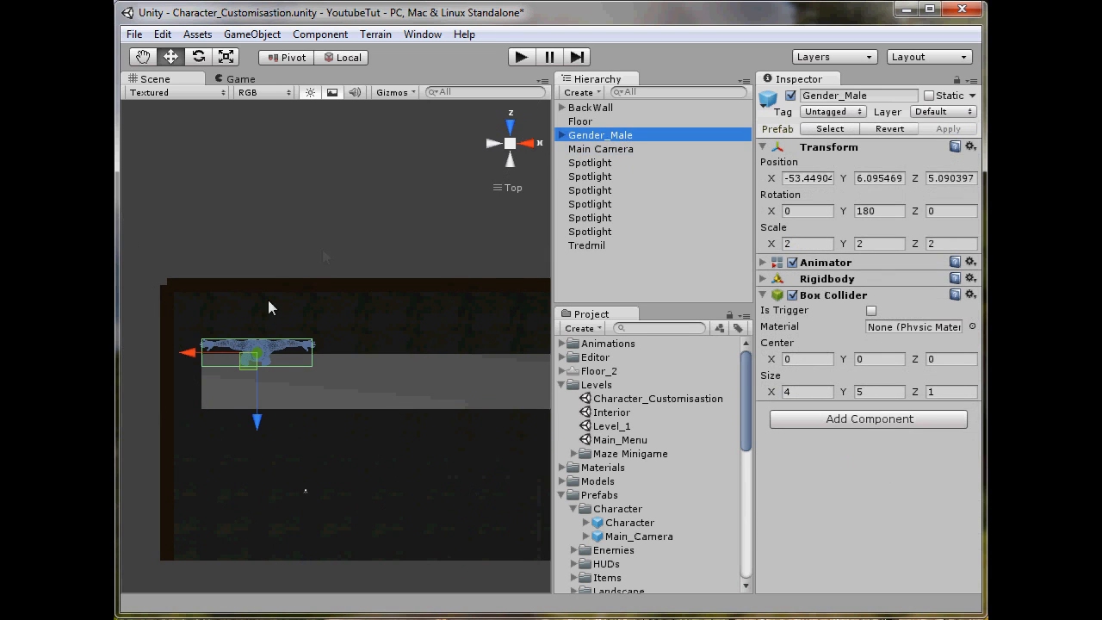
{"action": "left_click_drag", "start_coordinate": [257, 425], "coordinate": [259, 389]}
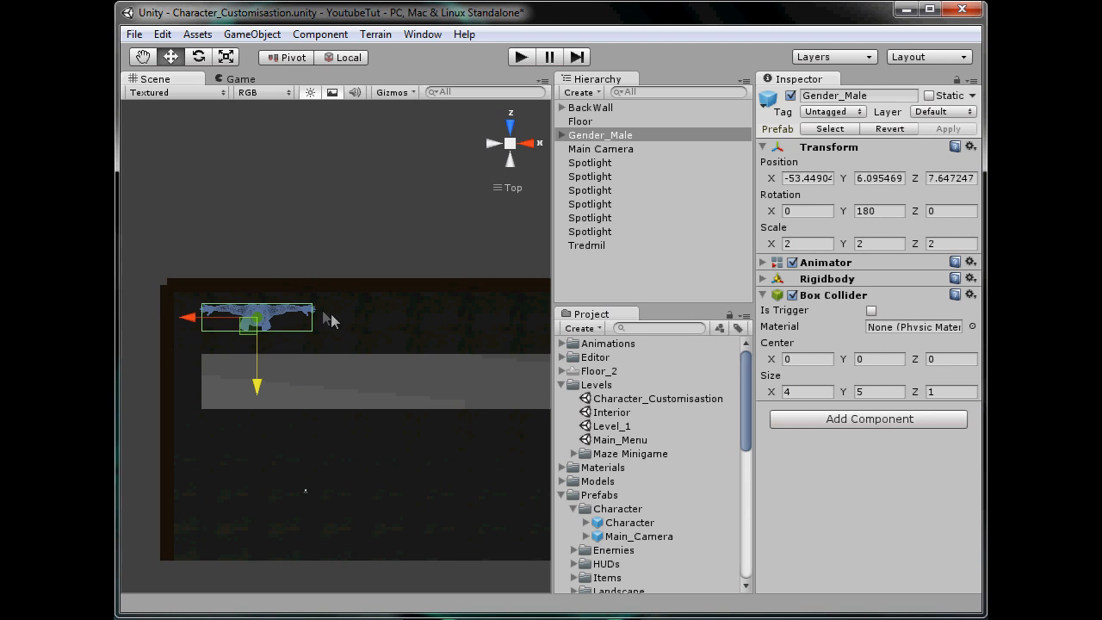
{"action": "scroll", "coordinate": [336, 319], "scroll_direction": "up", "scroll_amount": 1}
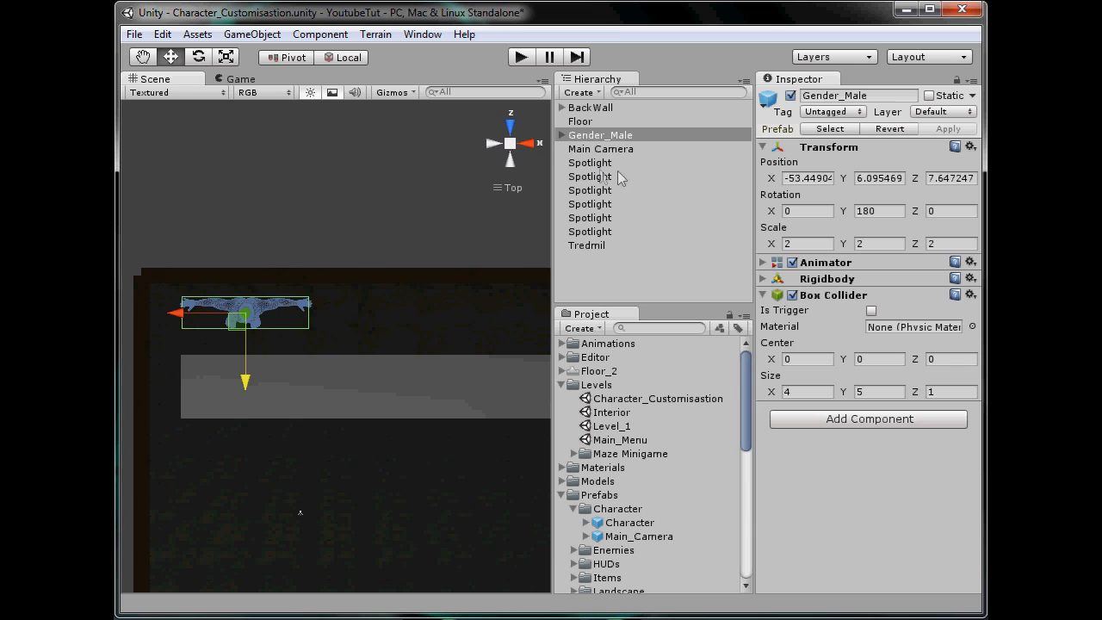
Step: Duplicate Gender_Male as Gender_Female and move the copy along the back wall to an X position of about -43.29
{"action": "key", "text": "ctrl+d"}
{"action": "left_click", "coordinate": [847, 97]}
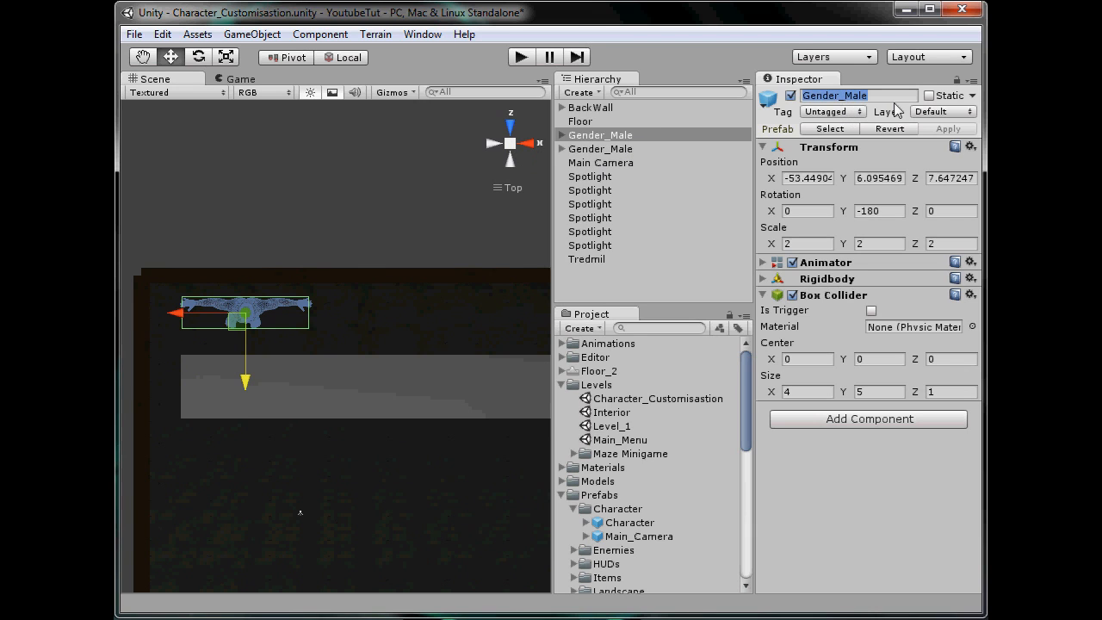
{"action": "left_click", "coordinate": [842, 96]}
{"action": "type", "text": "Fem"}
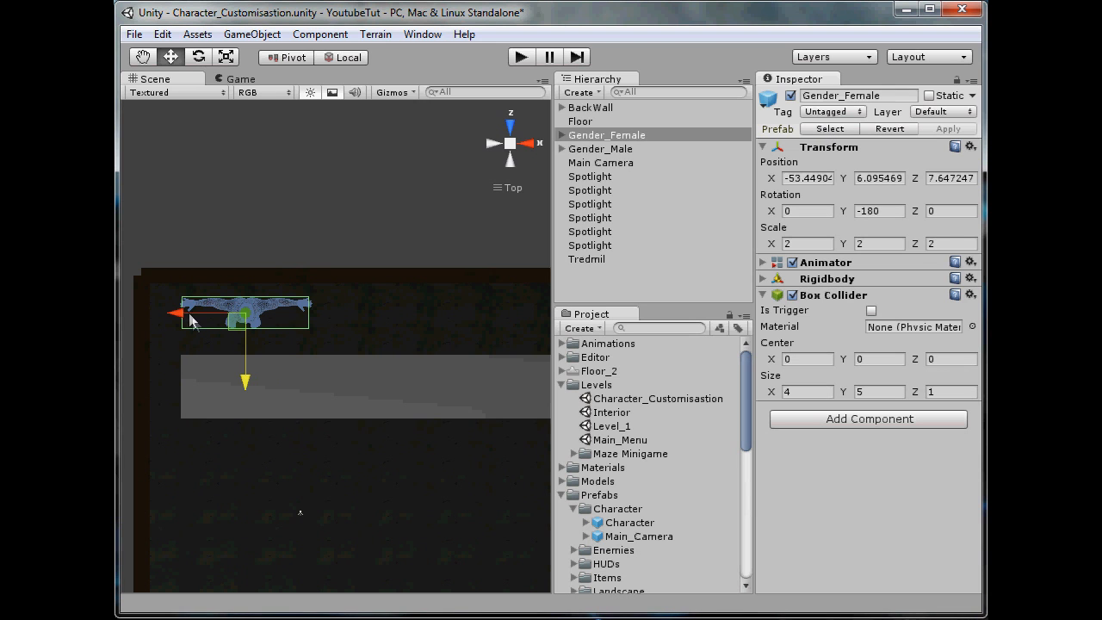
{"action": "left_click_drag", "start_coordinate": [191, 321], "coordinate": [344, 332]}
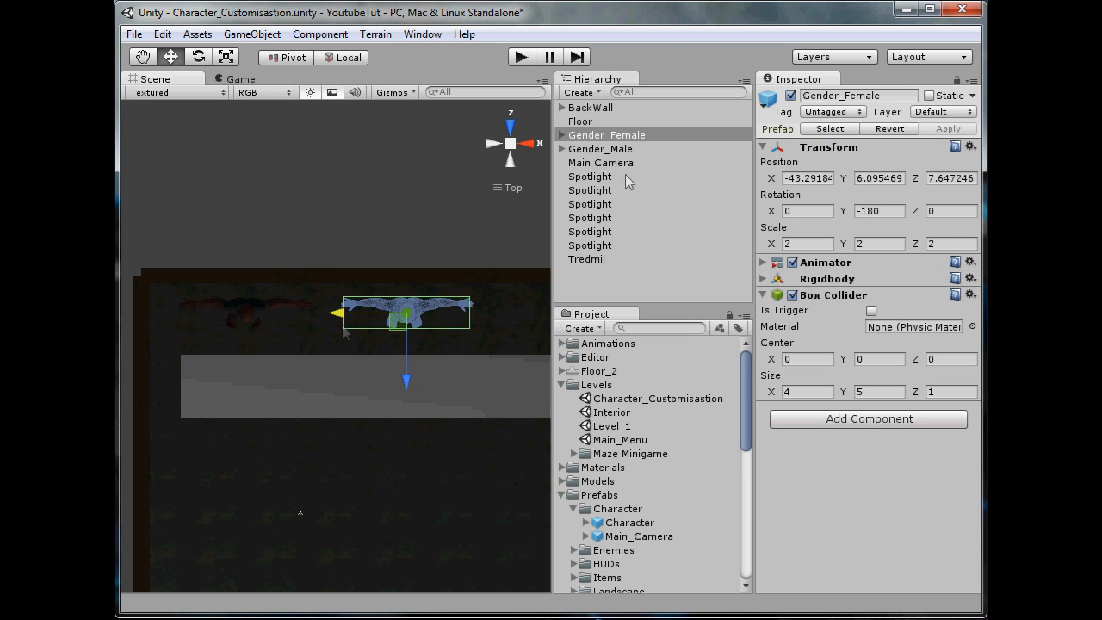
Step: Examine the Gender_Female figure up close and its placement beside Gender_Male in a perspective view
{"action": "left_click", "coordinate": [508, 142]}
{"action": "left_click_drag", "start_coordinate": [514, 276], "coordinate": [506, 126], "text": "alt"}
{"action": "scroll", "coordinate": [386, 261], "scroll_direction": "up", "scroll_amount": 4}
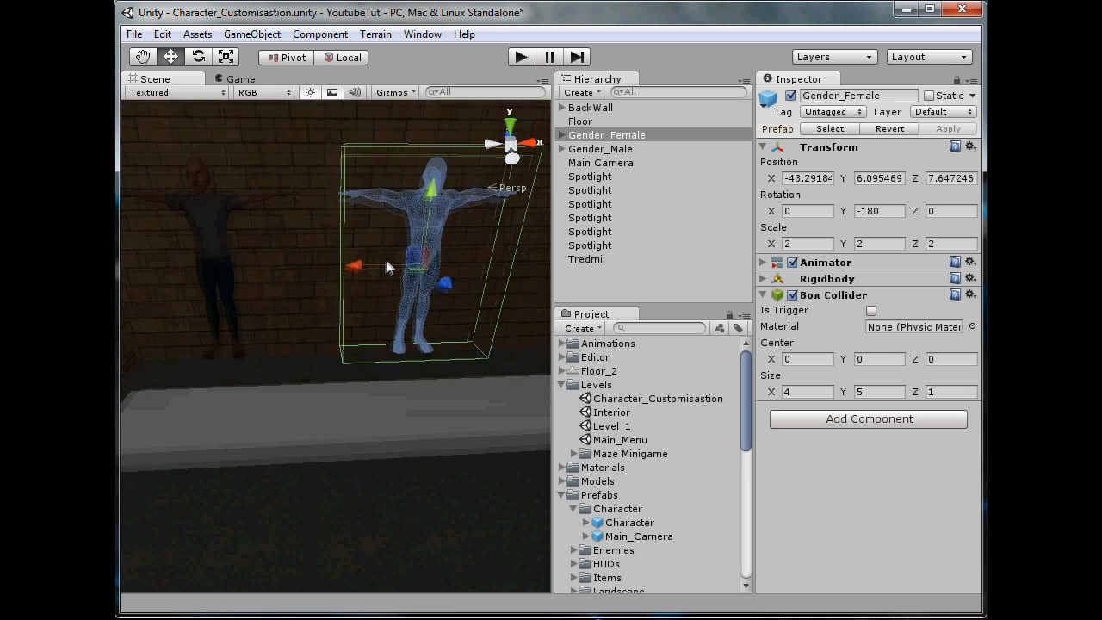
{"action": "scroll", "coordinate": [385, 262], "scroll_direction": "up", "scroll_amount": 1}
{"action": "middle_click_drag", "start_coordinate": [386, 261], "coordinate": [371, 343]}
{"action": "scroll", "coordinate": [361, 353], "scroll_direction": "up", "scroll_amount": 1}
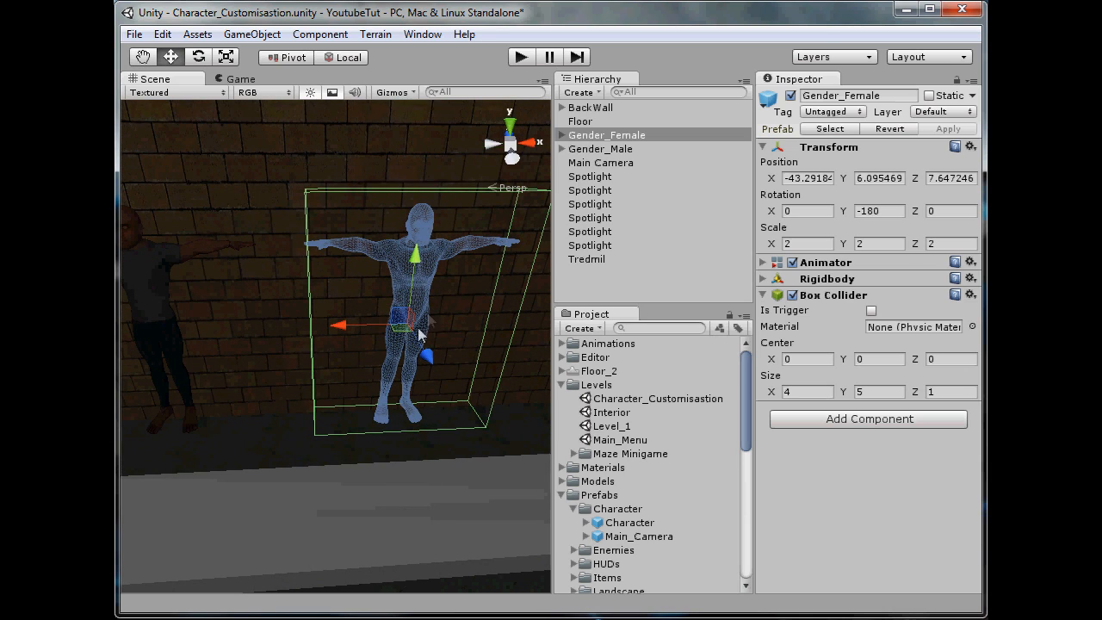
{"action": "scroll", "coordinate": [428, 321], "scroll_direction": "up", "scroll_amount": 4}
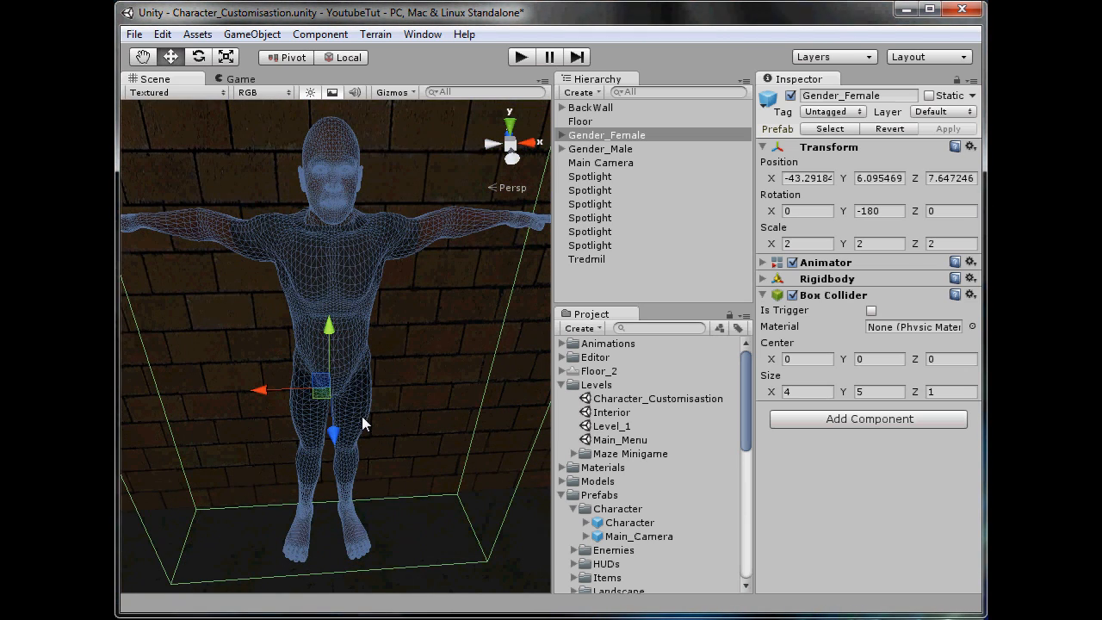
{"action": "scroll", "coordinate": [363, 423], "scroll_direction": "up", "scroll_amount": 5}
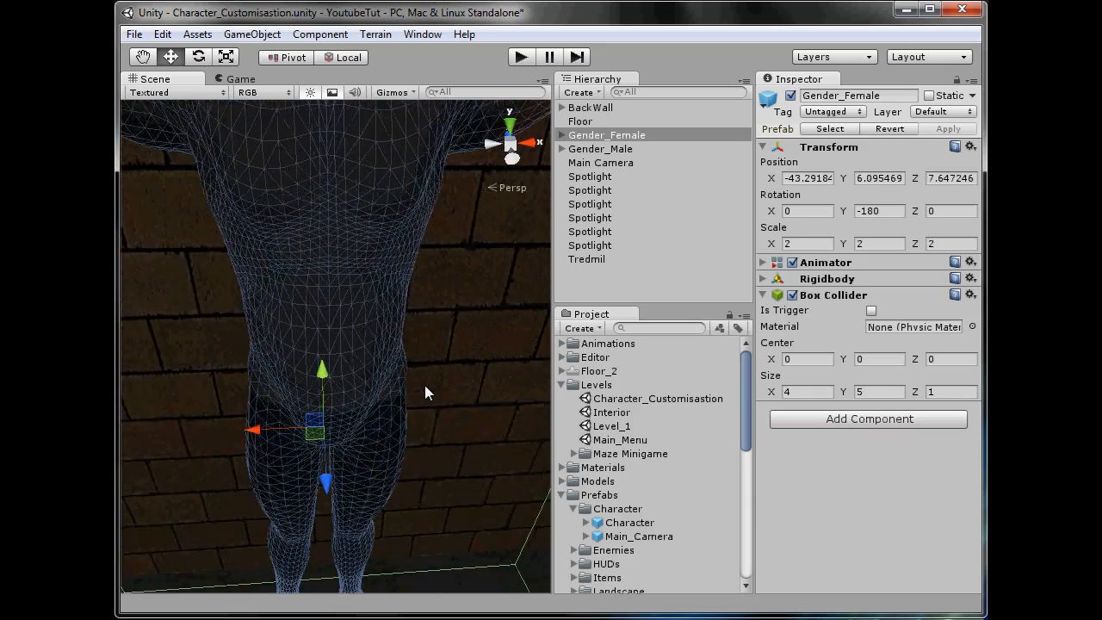
{"action": "scroll", "coordinate": [425, 385], "scroll_direction": "down", "scroll_amount": 4}
{"action": "scroll", "coordinate": [411, 392], "scroll_direction": "up", "scroll_amount": 3}
{"action": "scroll", "coordinate": [409, 483], "scroll_direction": "down", "scroll_amount": 5}
{"action": "scroll", "coordinate": [398, 364], "scroll_direction": "down", "scroll_amount": 3}
{"action": "left_click", "coordinate": [383, 147]}
{"action": "middle_click_drag", "start_coordinate": [258, 339], "coordinate": [287, 298]}
{"action": "scroll", "coordinate": [288, 302], "scroll_direction": "up", "scroll_amount": 2}
{"action": "right_click_drag", "start_coordinate": [337, 361], "coordinate": [379, 368]}
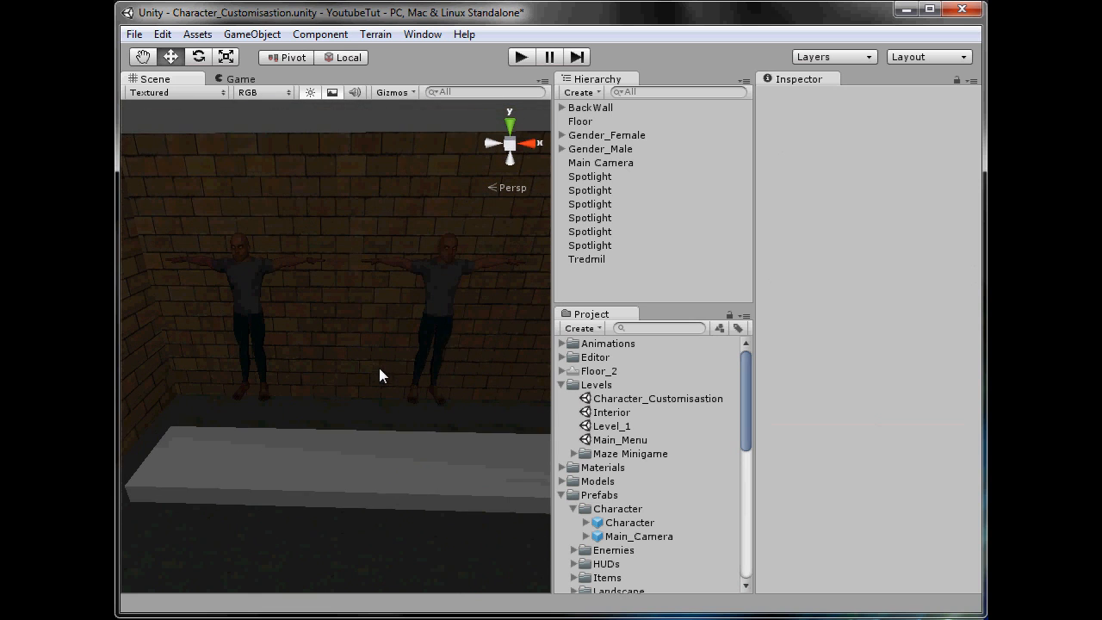
Step: Collapse the Prefabs folder and select the Body mesh of Gender_Female to show its material slots
{"action": "left_click", "coordinate": [448, 266]}
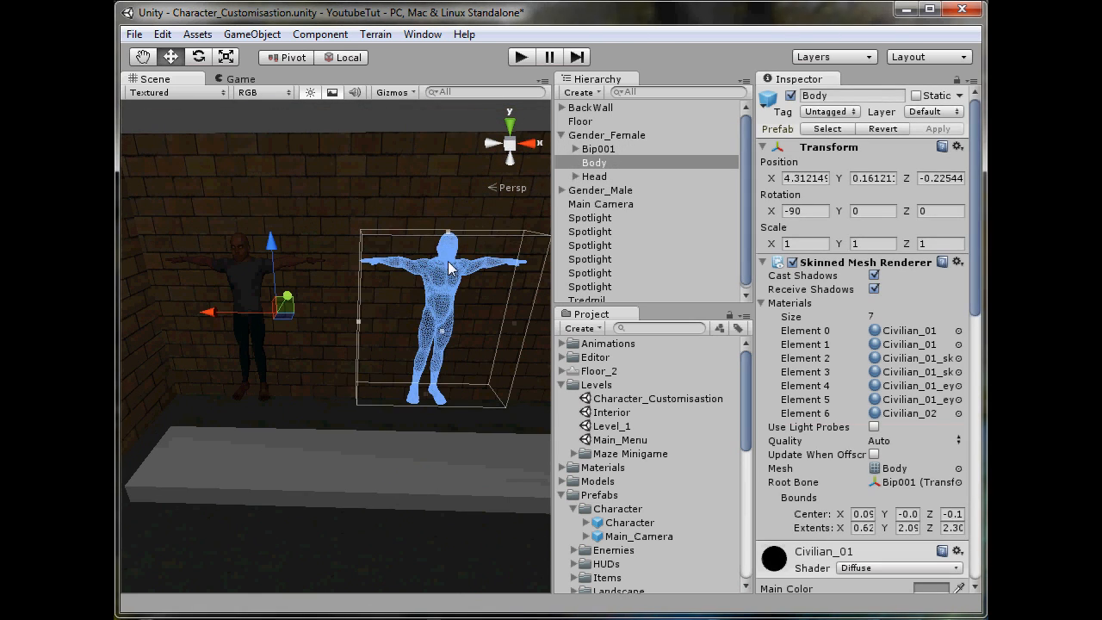
{"action": "left_click", "coordinate": [563, 496]}
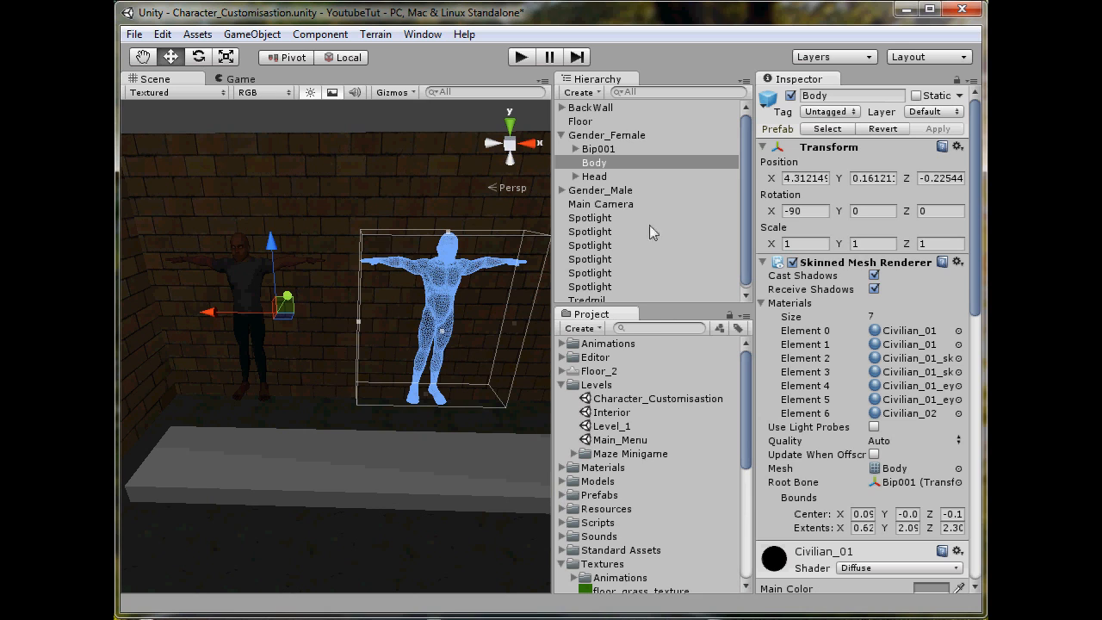
{"action": "left_click", "coordinate": [612, 138]}
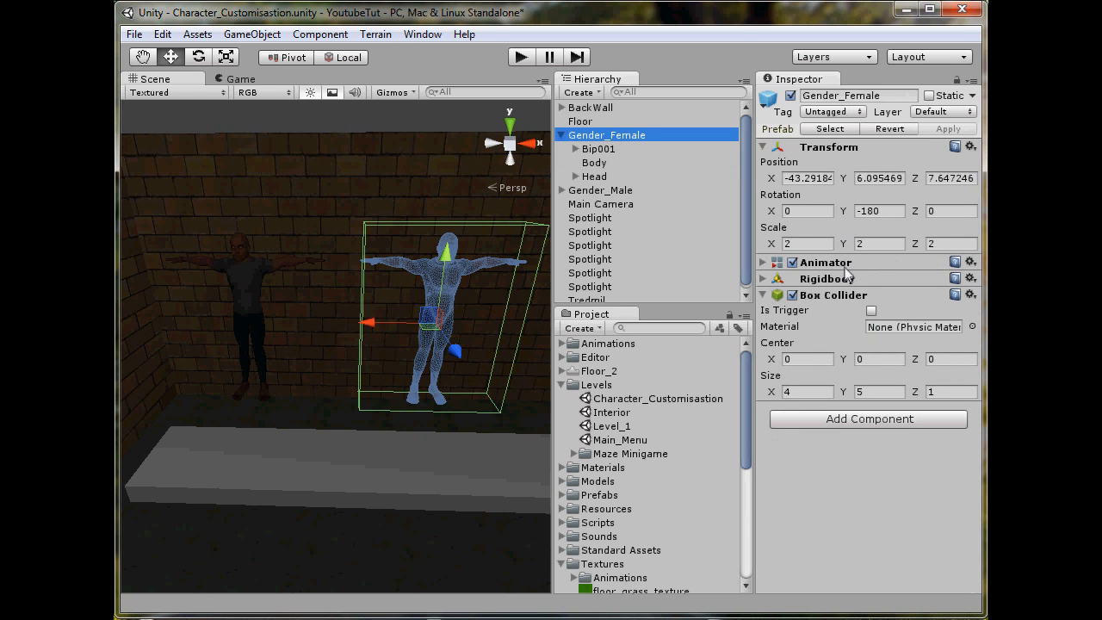
{"action": "left_click", "coordinate": [595, 163]}
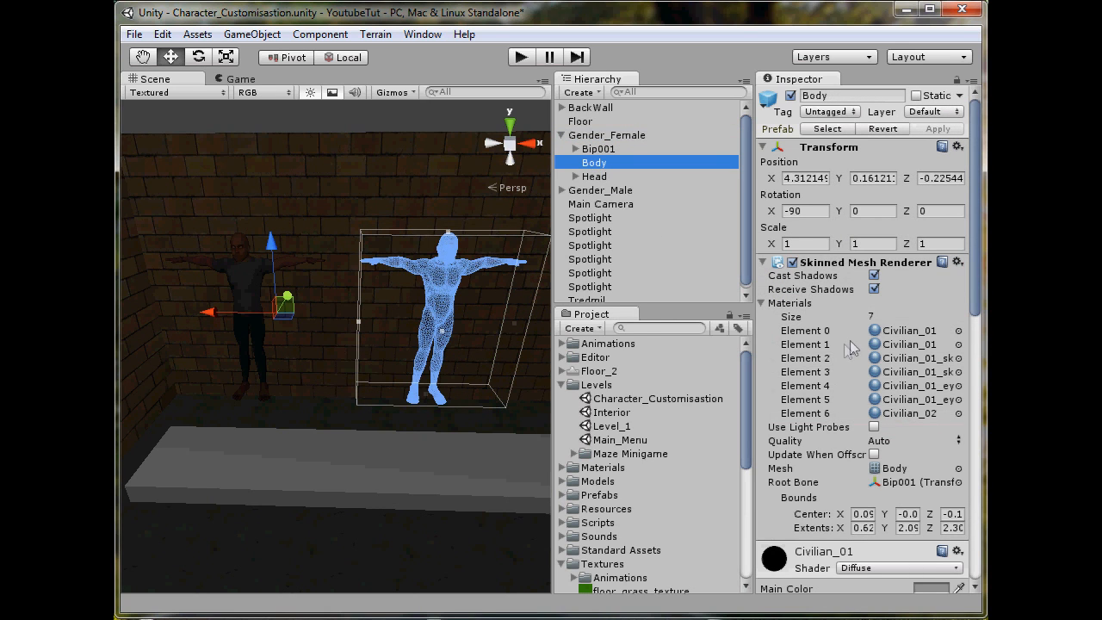
Step: Collapse the Textures folder and expand Models, Characters, Heroes, Skins down to the Civilian 02 folder
{"action": "scroll", "coordinate": [674, 459], "scroll_direction": "down", "scroll_amount": 5}
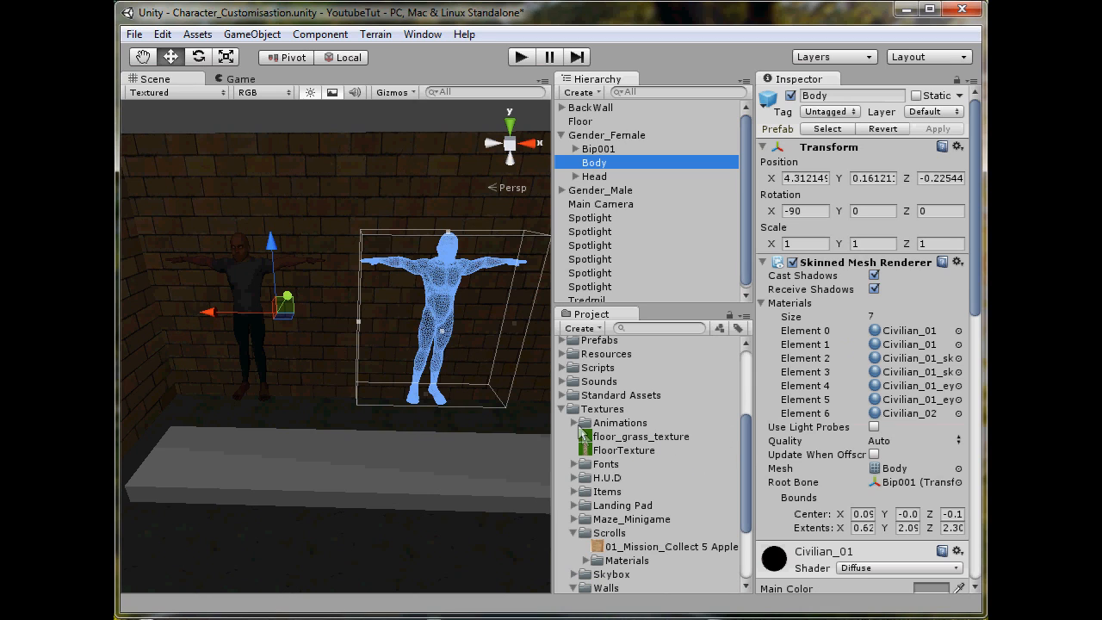
{"action": "left_click", "coordinate": [562, 408]}
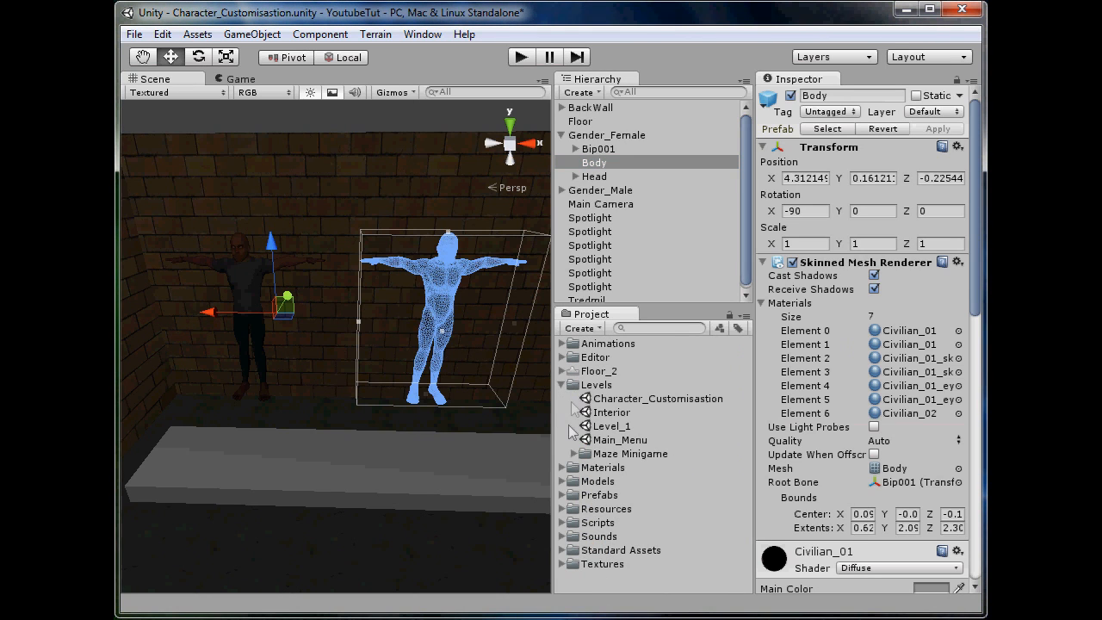
{"action": "left_click", "coordinate": [562, 482]}
{"action": "left_click", "coordinate": [575, 509]}
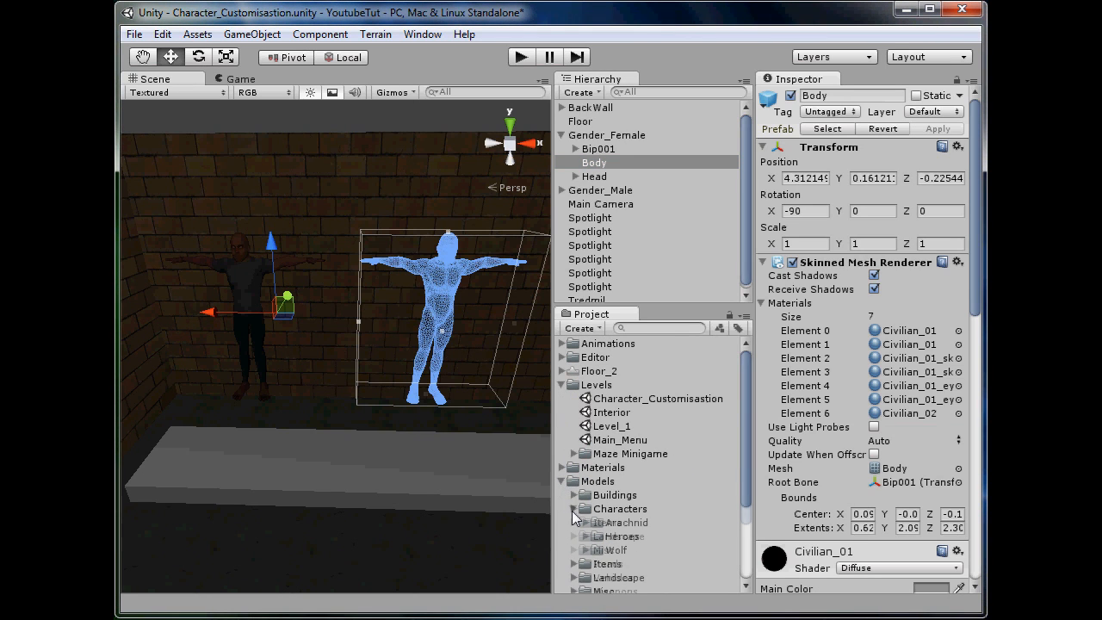
{"action": "left_click", "coordinate": [587, 537]}
{"action": "scroll", "coordinate": [603, 551], "scroll_direction": "down", "scroll_amount": 3}
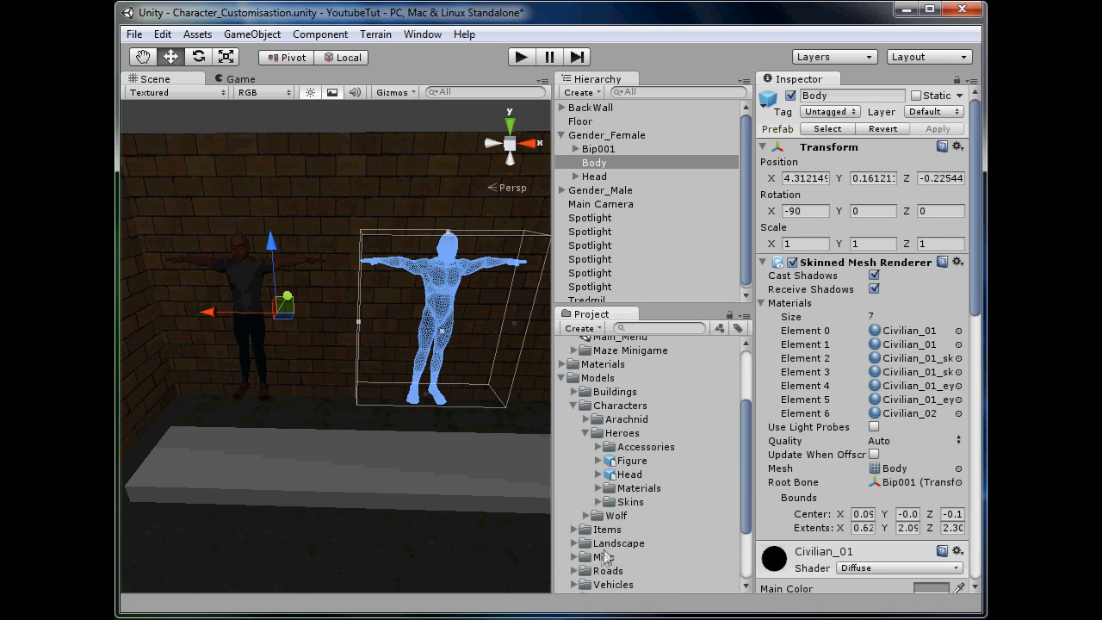
{"action": "left_click", "coordinate": [600, 502]}
{"action": "scroll", "coordinate": [631, 523], "scroll_direction": "down", "scroll_amount": 3}
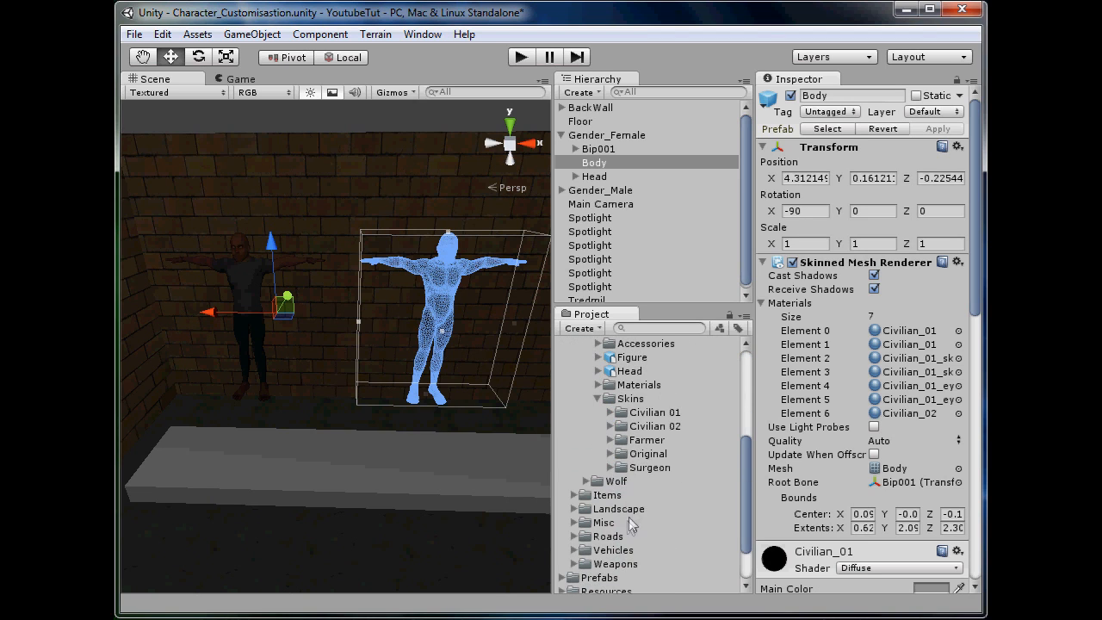
{"action": "left_click", "coordinate": [610, 427]}
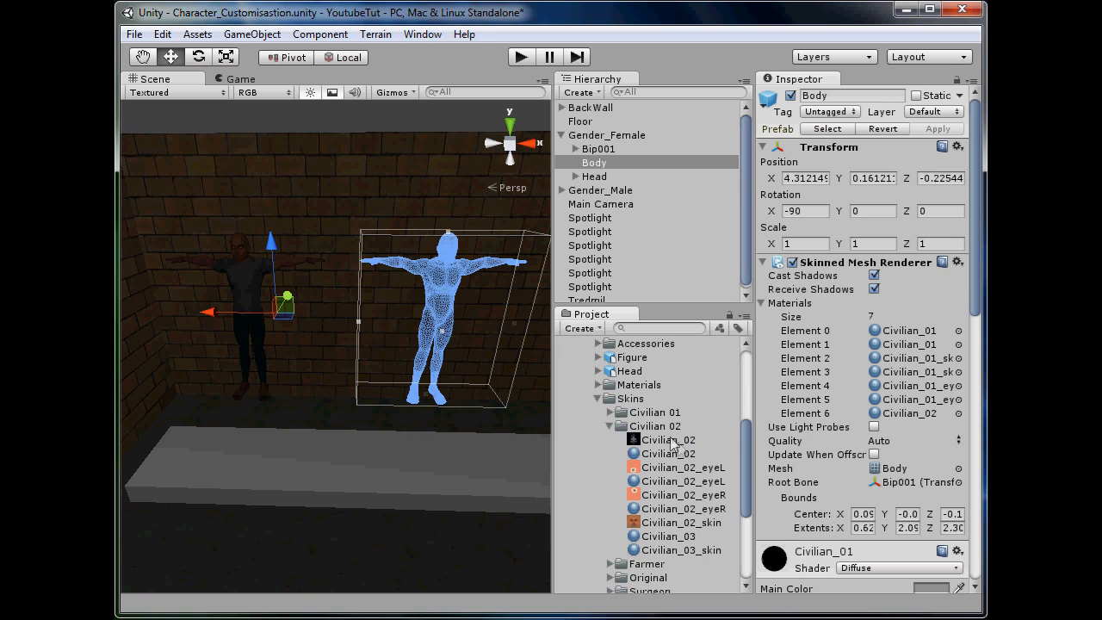
Step: Assign Civilian_02 to Elements 0 and 1 and Civilian_03_skin to Elements 2 and 3 of the Body's materials
{"action": "left_click_drag", "start_coordinate": [667, 453], "coordinate": [920, 336]}
{"action": "left_click_drag", "start_coordinate": [701, 452], "coordinate": [916, 344]}
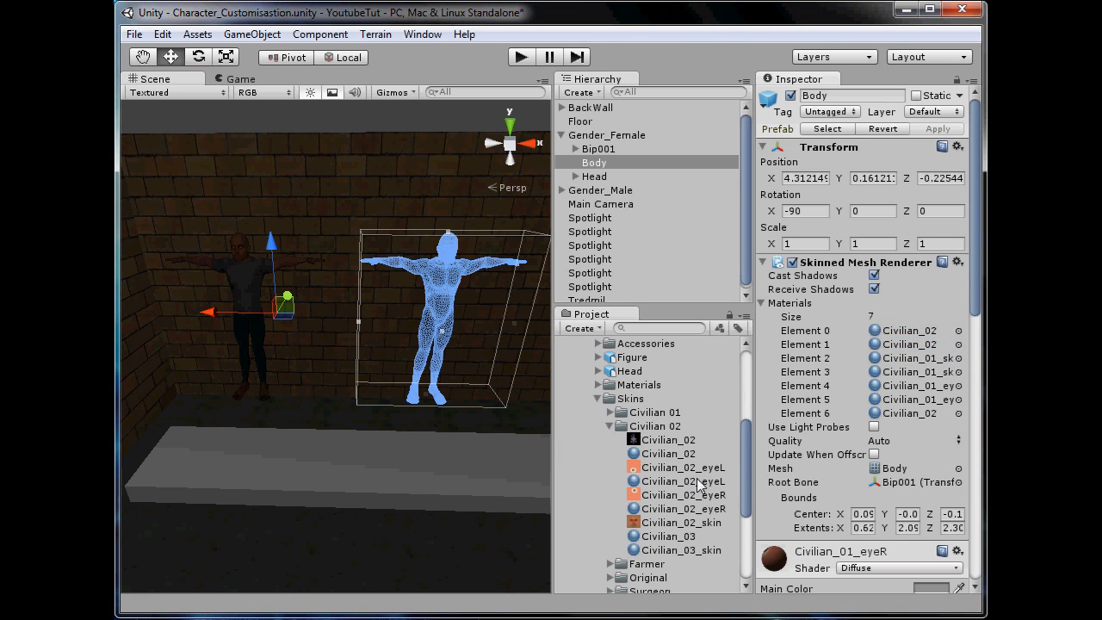
{"action": "left_click_drag", "start_coordinate": [705, 529], "coordinate": [920, 360]}
{"action": "left_click_drag", "start_coordinate": [709, 554], "coordinate": [926, 376]}
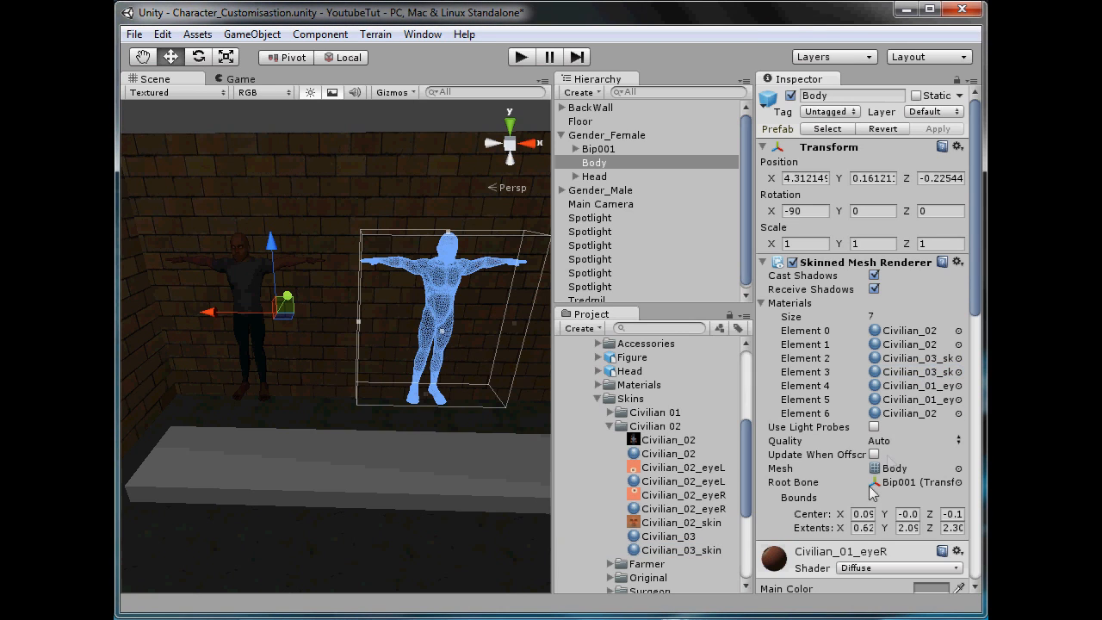
Step: Assign Civilian_02_eyeL to Element 4, Civilian_02_eyeR to Element 5 and Civilian_03 to Element 6 of the Body's materials
{"action": "left_click_drag", "start_coordinate": [711, 479], "coordinate": [936, 392]}
{"action": "left_click_drag", "start_coordinate": [718, 512], "coordinate": [922, 403]}
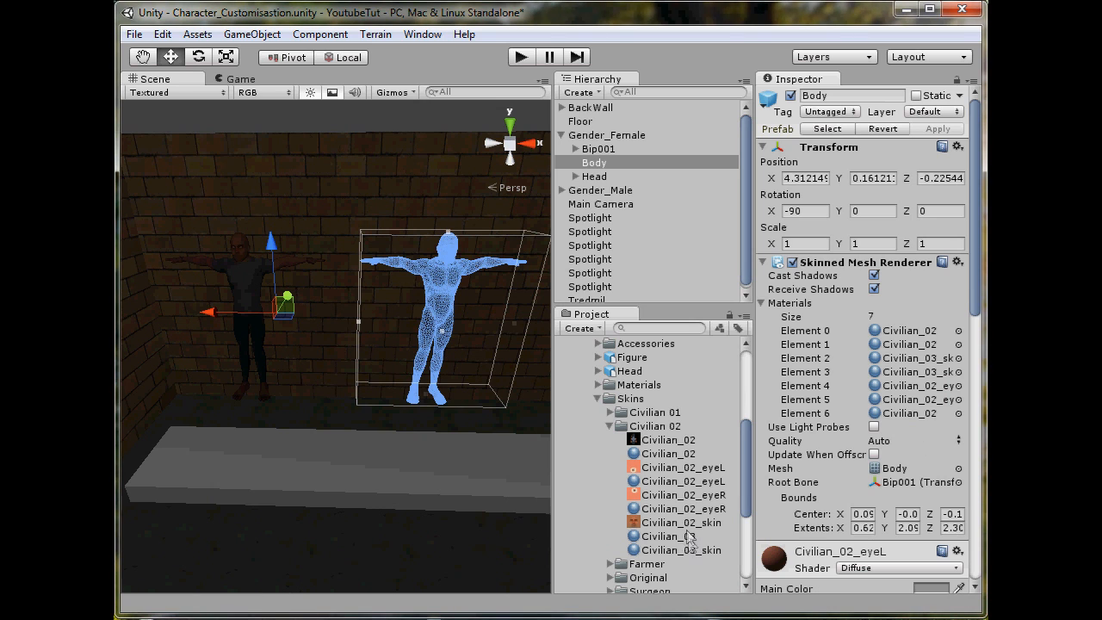
{"action": "left_click_drag", "start_coordinate": [684, 544], "coordinate": [930, 413]}
Step: Inspect the new skin on Gender_Female up close and compare it with Gender_Male
{"action": "key", "text": "f"}
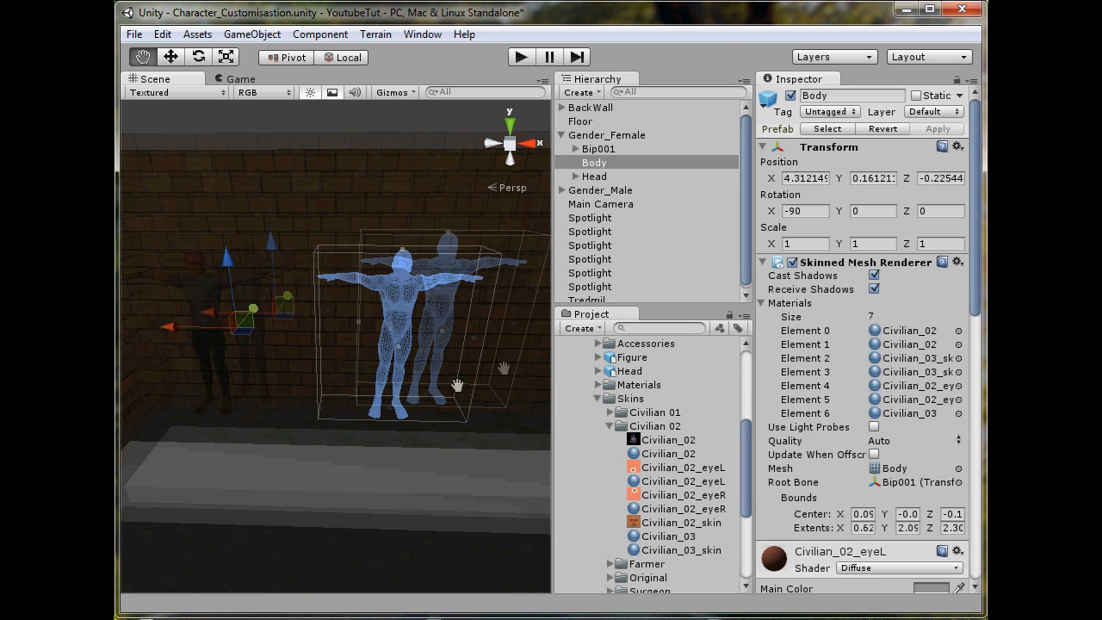
{"action": "left_click", "coordinate": [420, 172]}
{"action": "scroll", "coordinate": [422, 231], "scroll_direction": "up", "scroll_amount": 2}
{"action": "middle_click_drag", "start_coordinate": [423, 232], "coordinate": [412, 252]}
{"action": "scroll", "coordinate": [354, 310], "scroll_direction": "up", "scroll_amount": 6}
{"action": "scroll", "coordinate": [408, 240], "scroll_direction": "down", "scroll_amount": 4}
{"action": "scroll", "coordinate": [399, 269], "scroll_direction": "down", "scroll_amount": 6}
{"action": "middle_click_drag", "start_coordinate": [425, 320], "coordinate": [499, 295]}
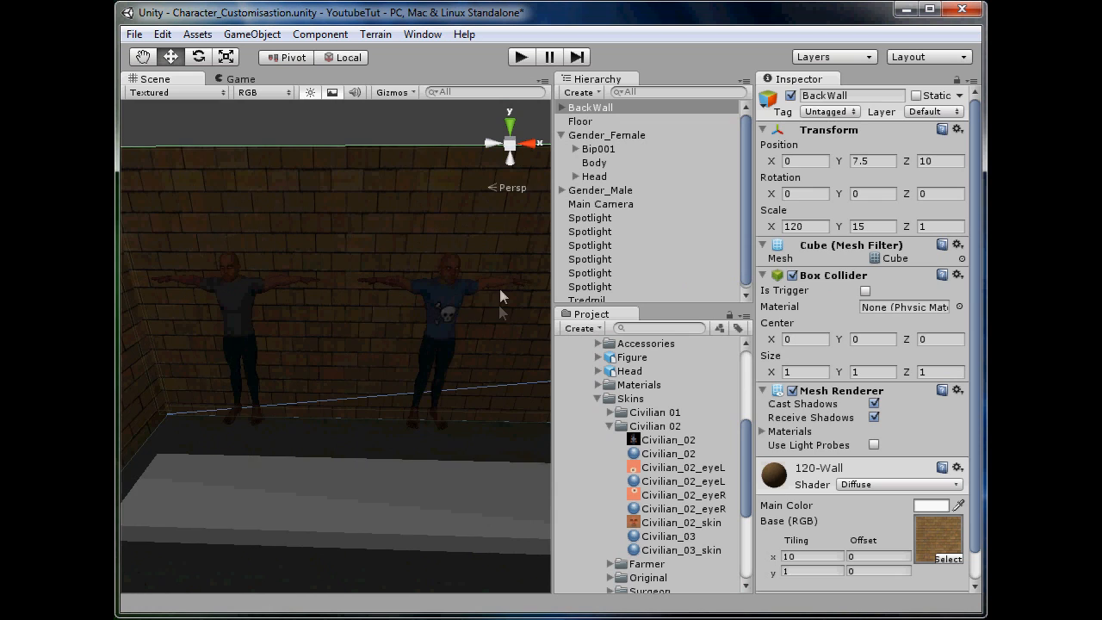
Step: Run the scene to check both characters behind the platform in the Game view, and stop play mode
{"action": "scroll", "coordinate": [499, 293], "scroll_direction": "down", "scroll_amount": 2}
{"action": "left_click", "coordinate": [398, 168]}
{"action": "middle_click_drag", "start_coordinate": [412, 202], "coordinate": [410, 199]}
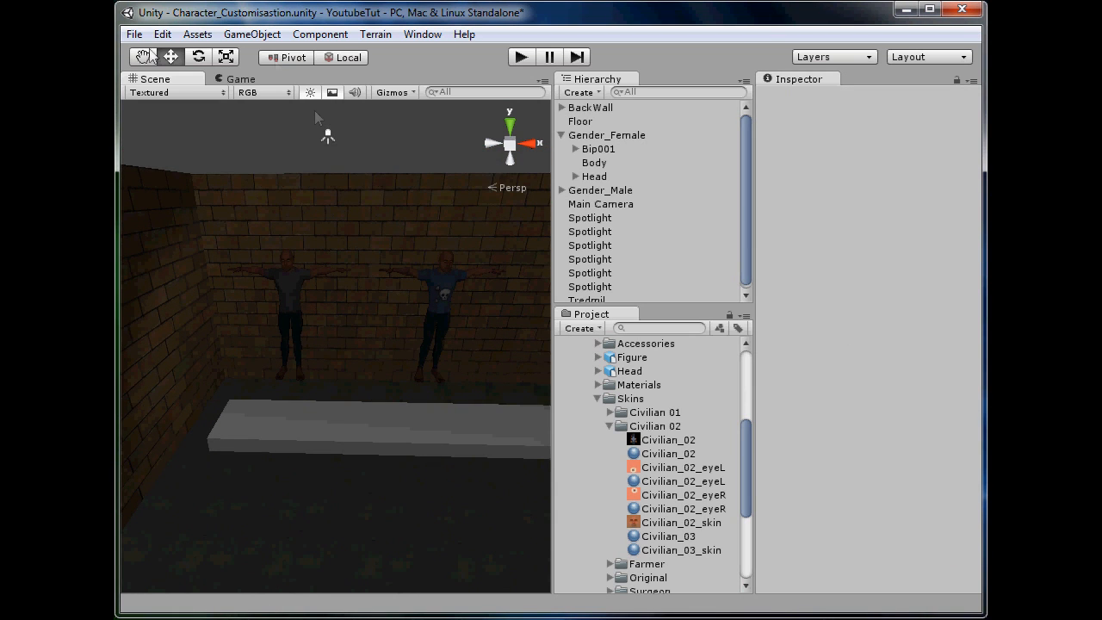
{"action": "left_click", "coordinate": [521, 57]}
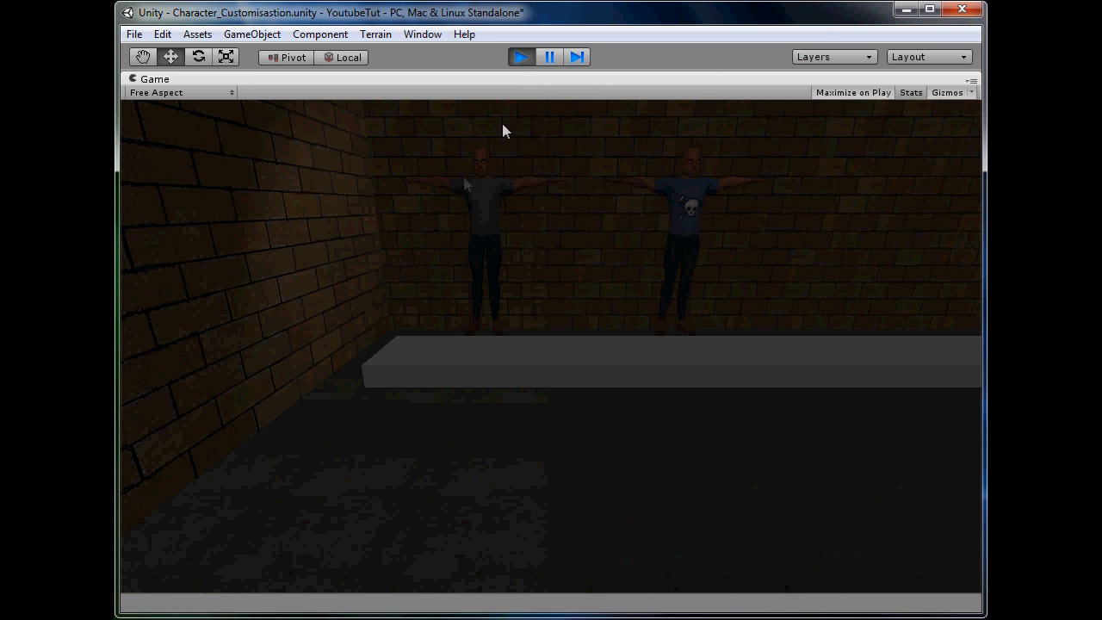
{"action": "left_click", "coordinate": [520, 58]}
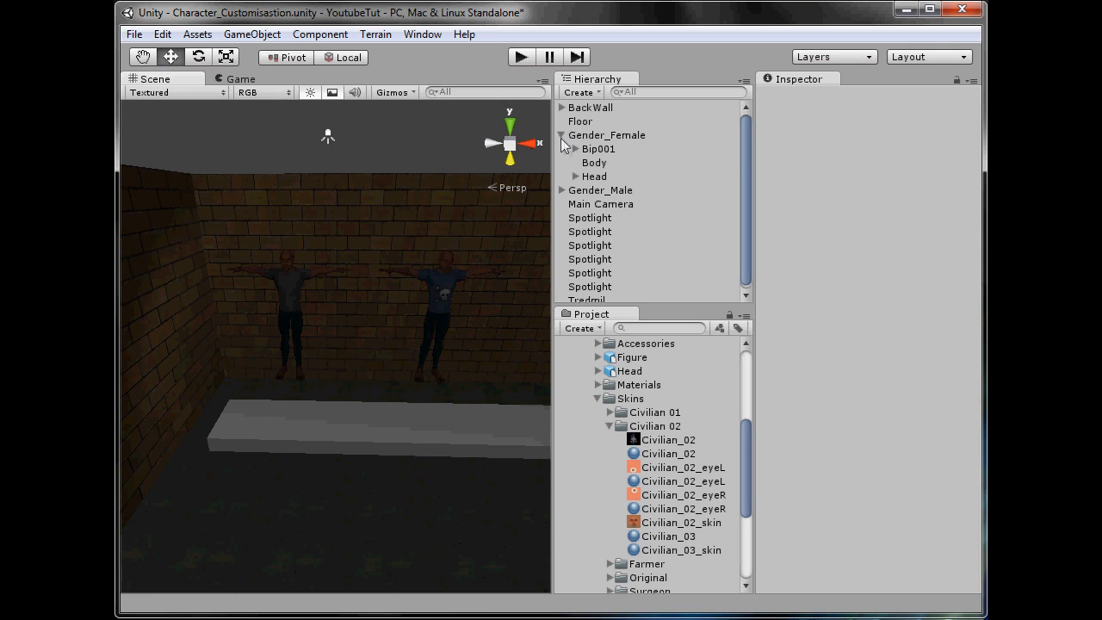
Step: Move the Main Camera sideways along X to about -48.04 so it is centred between the two characters
{"action": "left_click", "coordinate": [562, 136]}
{"action": "left_click", "coordinate": [601, 204]}
{"action": "key", "text": "f"}
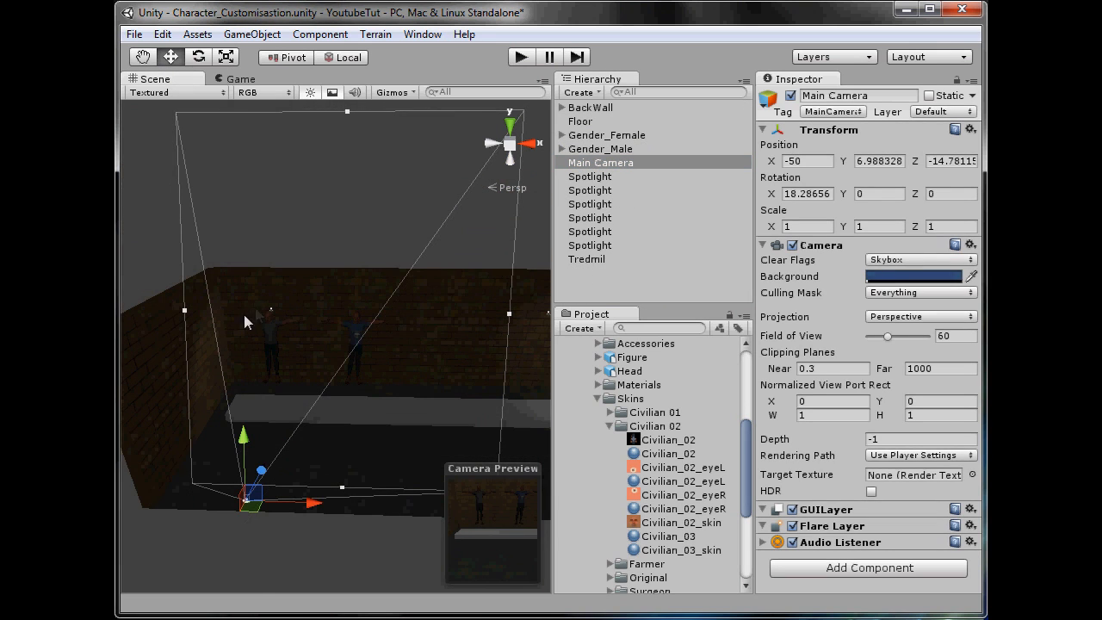
{"action": "left_click_drag", "start_coordinate": [304, 504], "coordinate": [349, 504]}
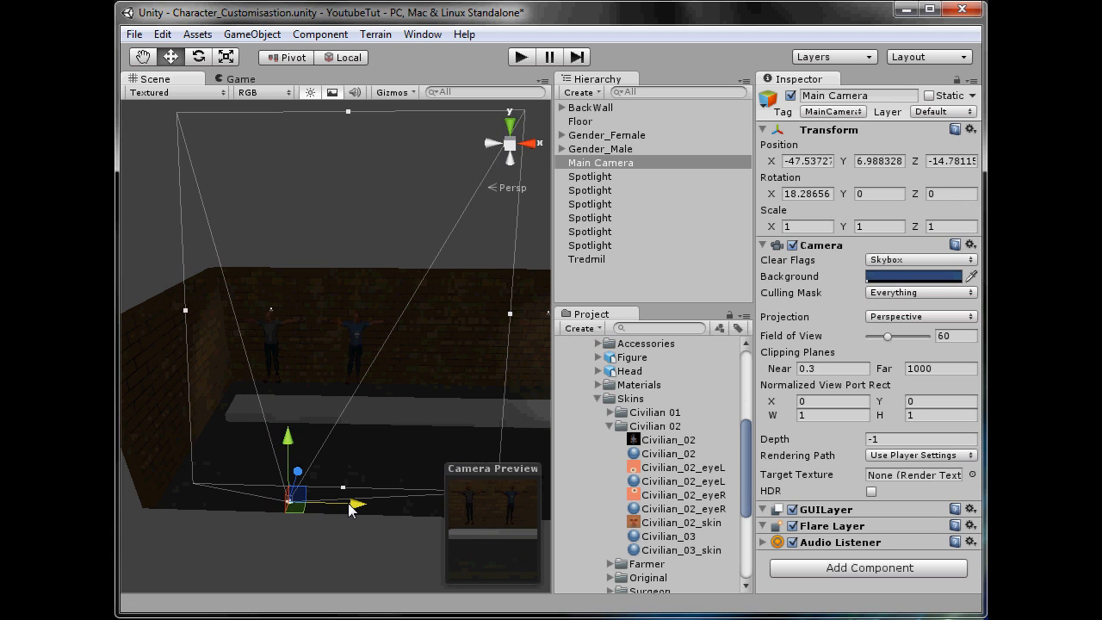
{"action": "left_click", "coordinate": [511, 127]}
{"action": "scroll", "coordinate": [344, 405], "scroll_direction": "up", "scroll_amount": 5}
{"action": "middle_click_drag", "start_coordinate": [344, 413], "coordinate": [341, 322]}
{"action": "left_click_drag", "start_coordinate": [385, 497], "coordinate": [377, 497]}
Step: Check the camera's framing of both characters in the Game view, enlarged and at normal size
{"action": "left_click", "coordinate": [239, 79]}
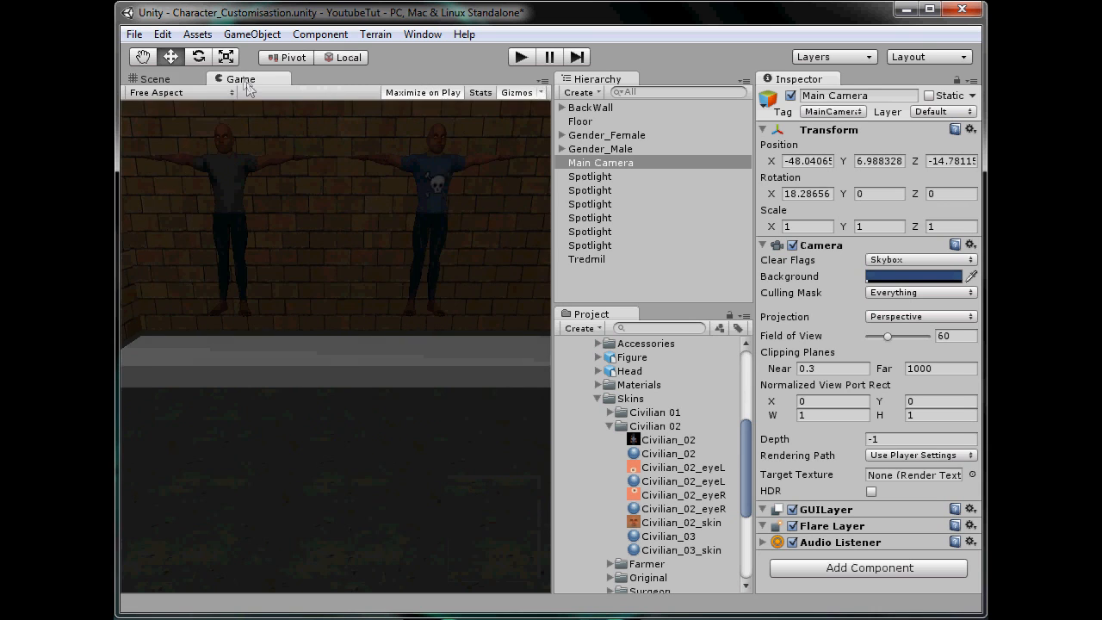
{"action": "key", "text": "shift+space"}
{"action": "key", "text": "shift+space"}
{"action": "left_click", "coordinate": [153, 78]}
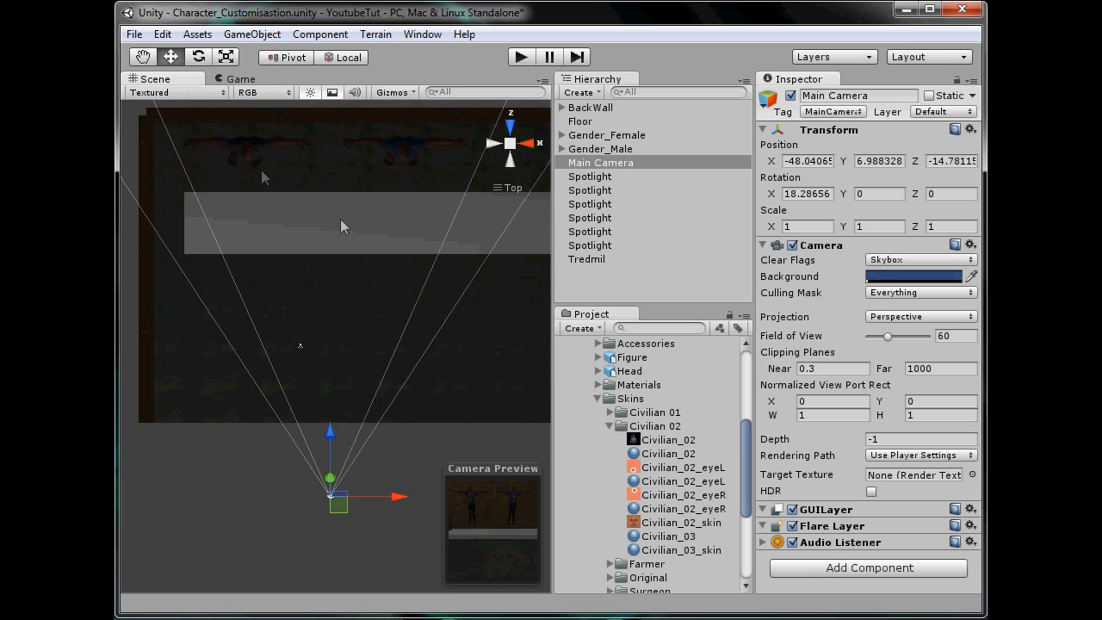
Step: Raise the Main Camera to a height of about 9.7 on Y, working from the back view
{"action": "left_click", "coordinate": [498, 150]}
{"action": "left_click", "coordinate": [336, 275]}
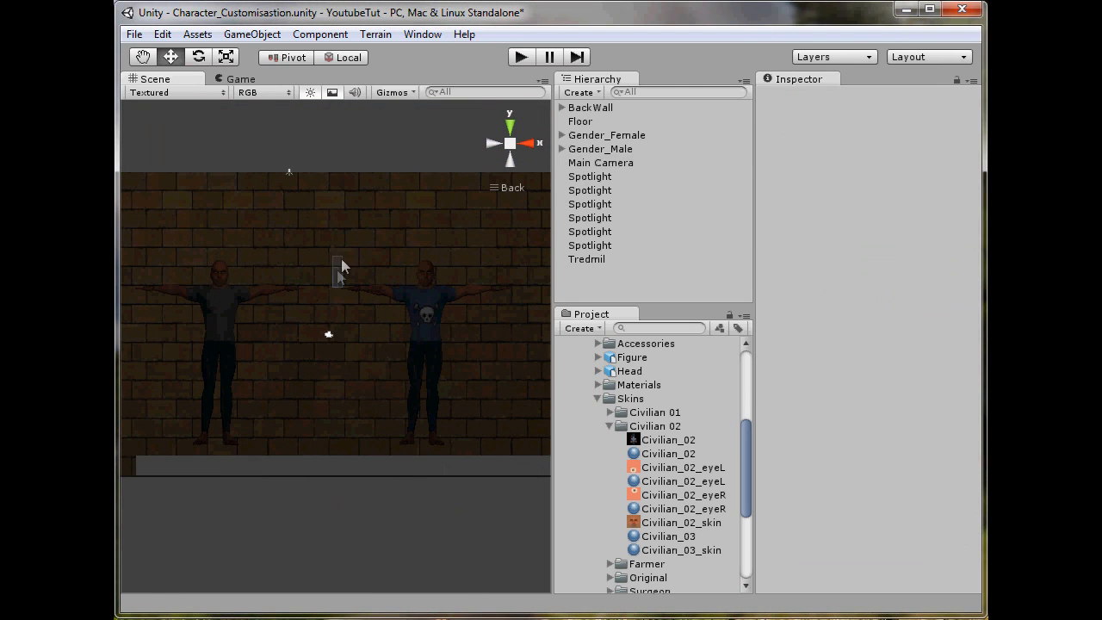
{"action": "left_click", "coordinate": [328, 335]}
{"action": "left_click", "coordinate": [328, 335]}
{"action": "left_click_drag", "start_coordinate": [335, 306], "coordinate": [338, 243]}
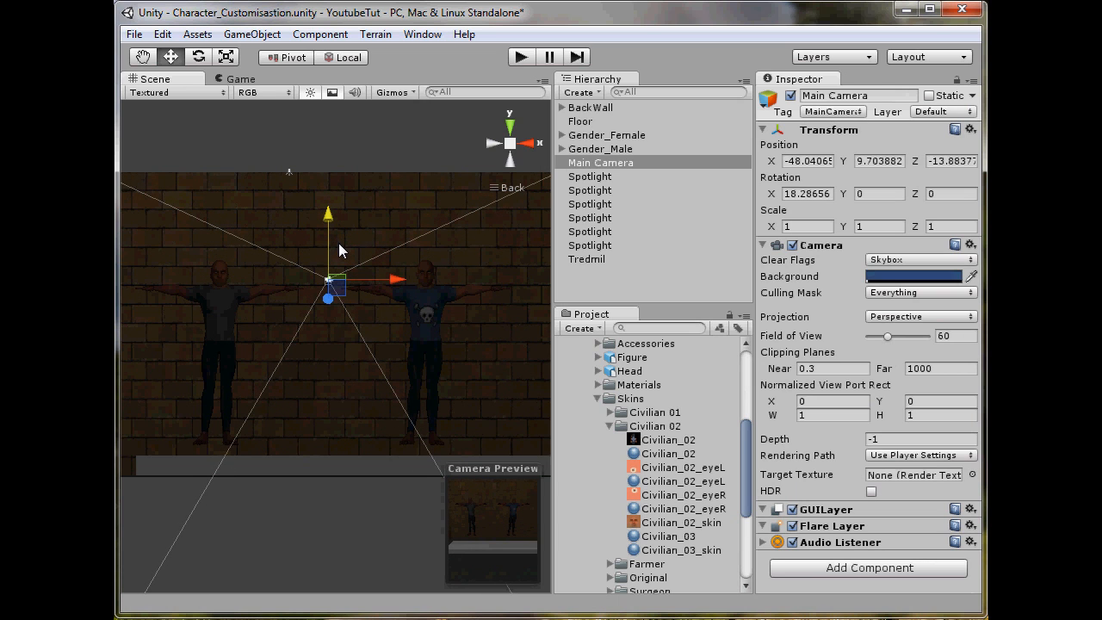
Step: Run the scene to check the raised camera's view of the characters and platform, and stop play mode
{"action": "left_click", "coordinate": [521, 57]}
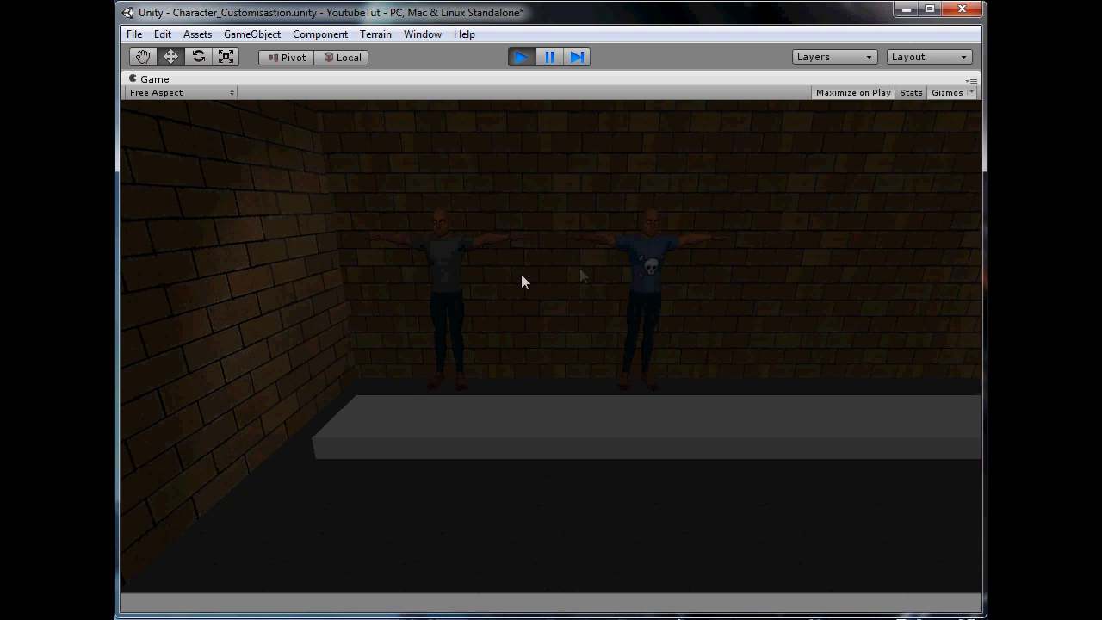
{"action": "left_click", "coordinate": [521, 57]}
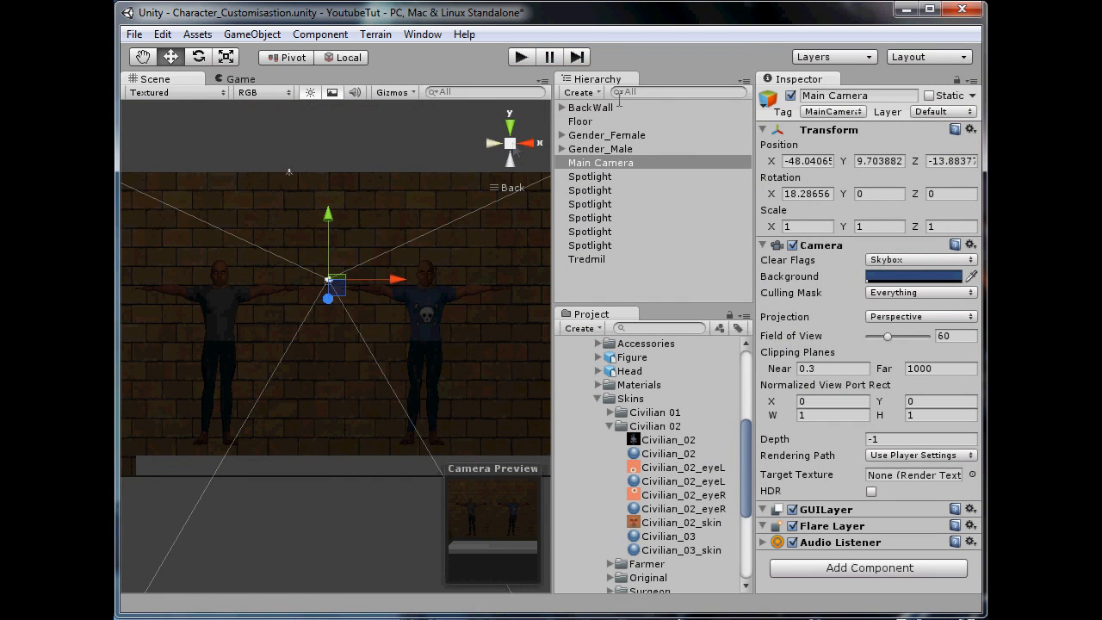
{"action": "left_click", "coordinate": [240, 80]}
{"action": "left_click", "coordinate": [198, 78]}
{"action": "left_click", "coordinate": [300, 134]}
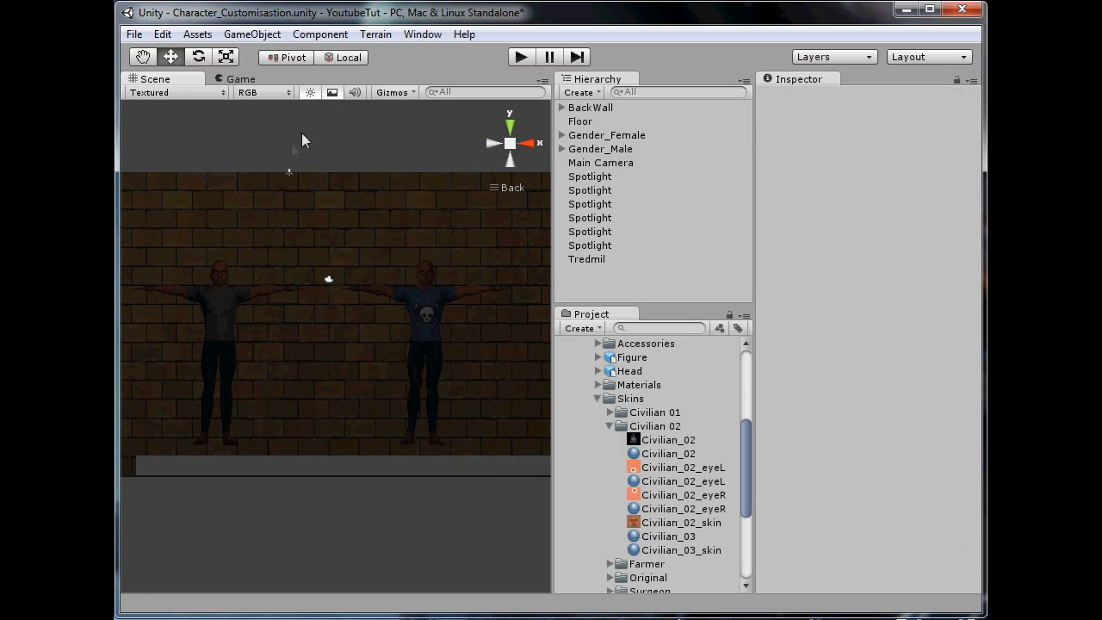
Step: Expand Gender_Male's Bip001 skeleton in the Hierarchy through Pelvis, Spine, Spine1, Spine2 and Neck to the clavicle bones
{"action": "scroll", "coordinate": [303, 250], "scroll_direction": "up", "scroll_amount": 5}
{"action": "scroll", "coordinate": [364, 307], "scroll_direction": "up", "scroll_amount": 3}
{"action": "left_click", "coordinate": [373, 246]}
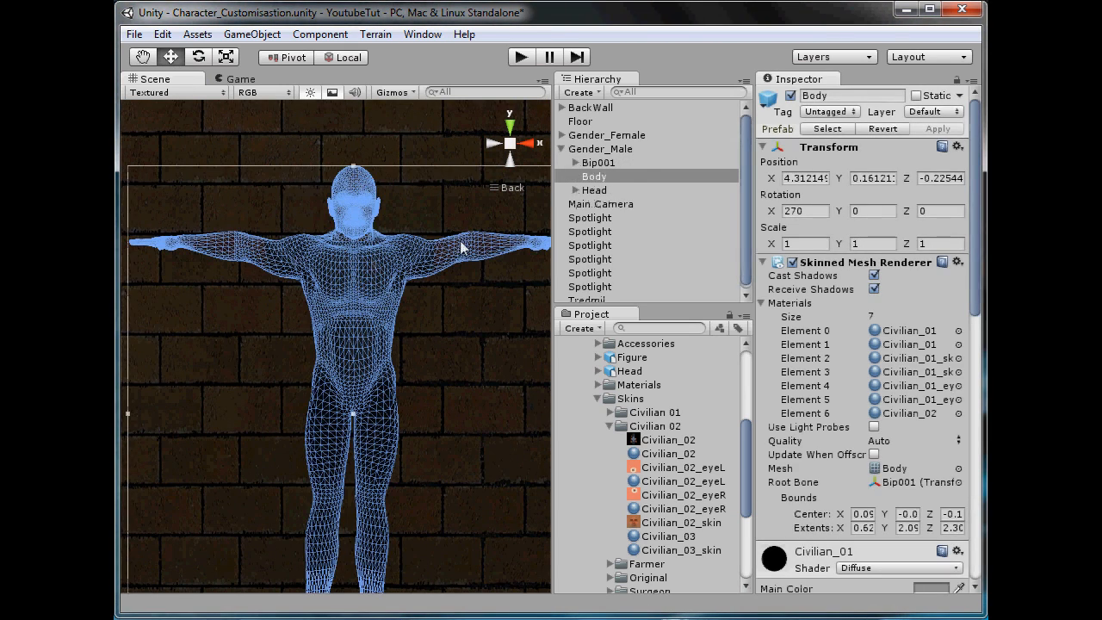
{"action": "left_click", "coordinate": [575, 191]}
{"action": "left_click", "coordinate": [575, 190]}
{"action": "left_click", "coordinate": [579, 152]}
{"action": "left_click", "coordinate": [576, 163]}
{"action": "left_click", "coordinate": [589, 191]}
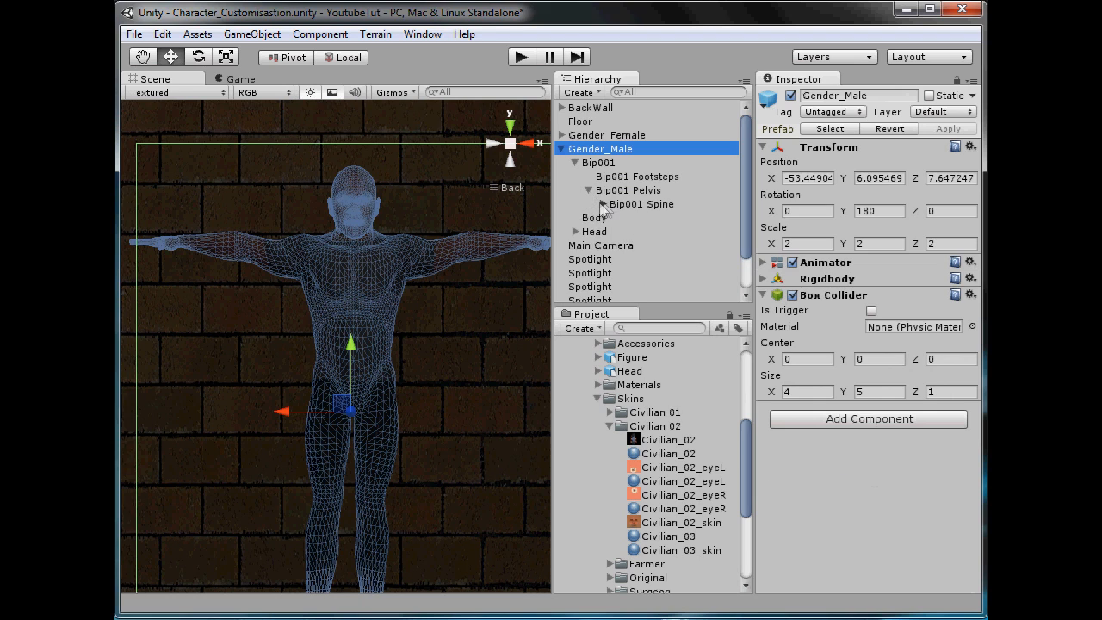
{"action": "left_click", "coordinate": [602, 204]}
{"action": "left_click", "coordinate": [616, 245]}
{"action": "left_click", "coordinate": [630, 259]}
{"action": "left_click", "coordinate": [645, 273]}
{"action": "scroll", "coordinate": [663, 241], "scroll_direction": "down", "scroll_amount": 3}
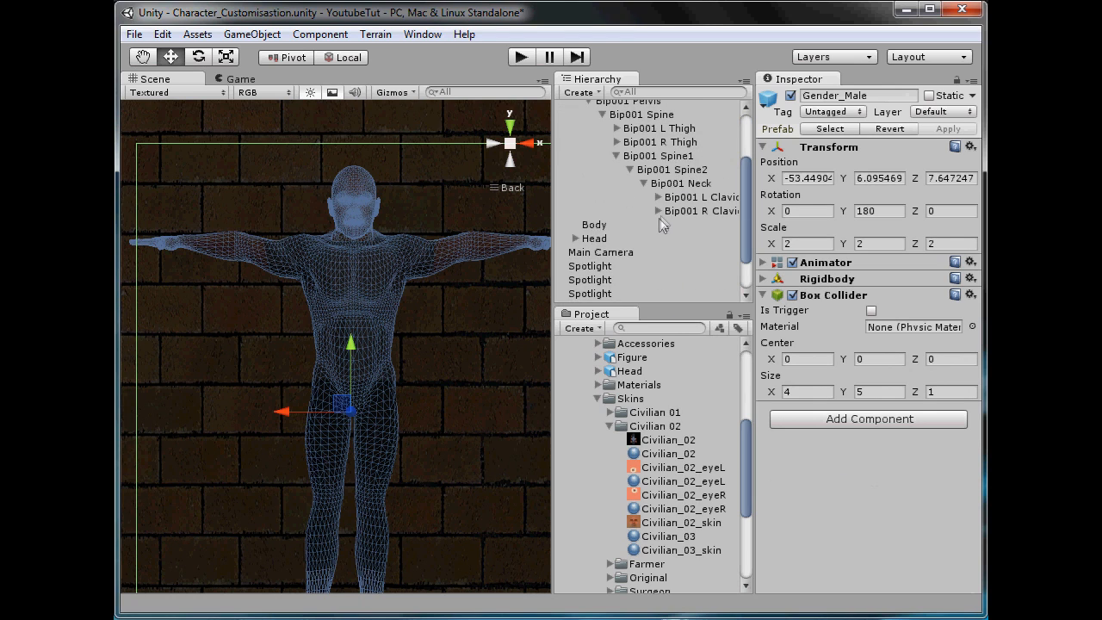
Step: Rotate Gender_Male's Bip001 R UpperArm with global handle orientation so the arm hangs down beside the body
{"action": "left_click", "coordinate": [658, 211]}
{"action": "left_click", "coordinate": [693, 225]}
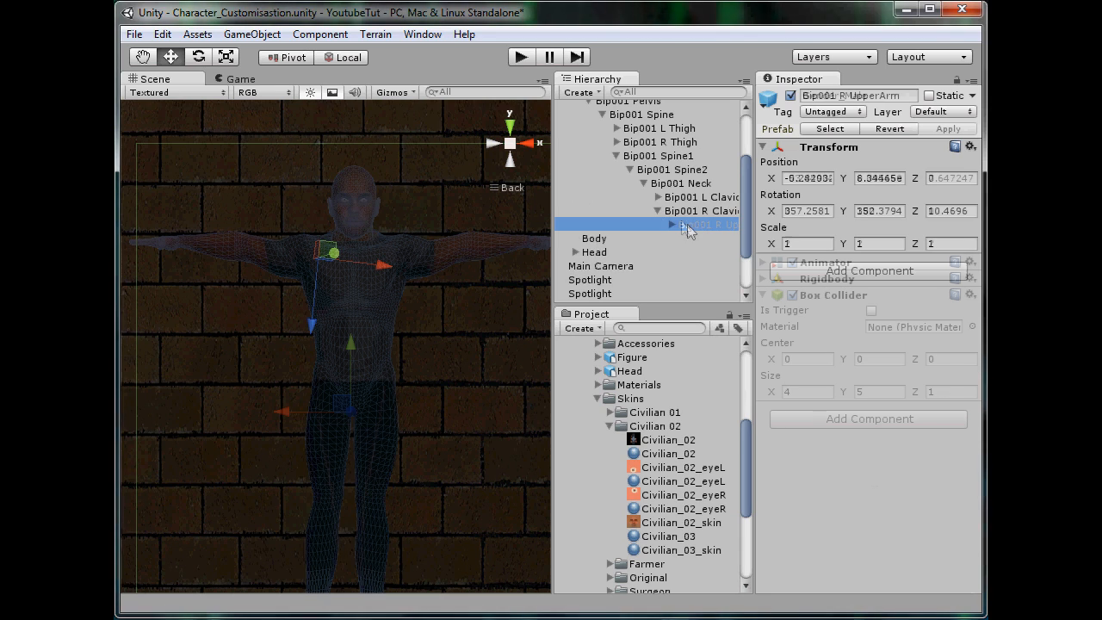
{"action": "left_click", "coordinate": [199, 57]}
{"action": "left_click", "coordinate": [349, 60]}
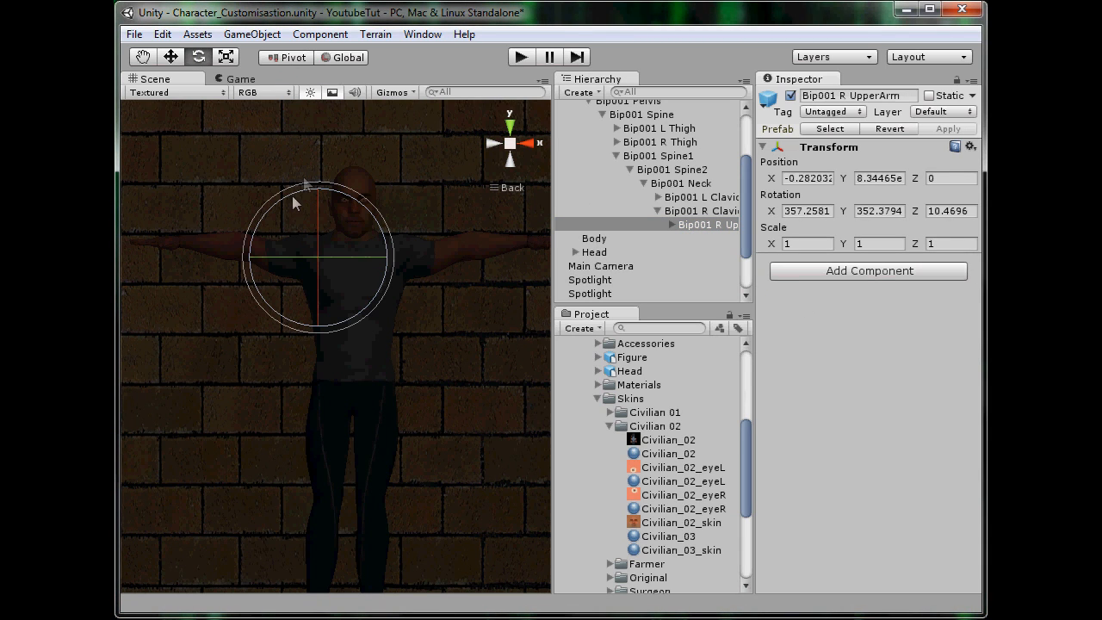
{"action": "left_click_drag", "start_coordinate": [292, 191], "coordinate": [134, 302]}
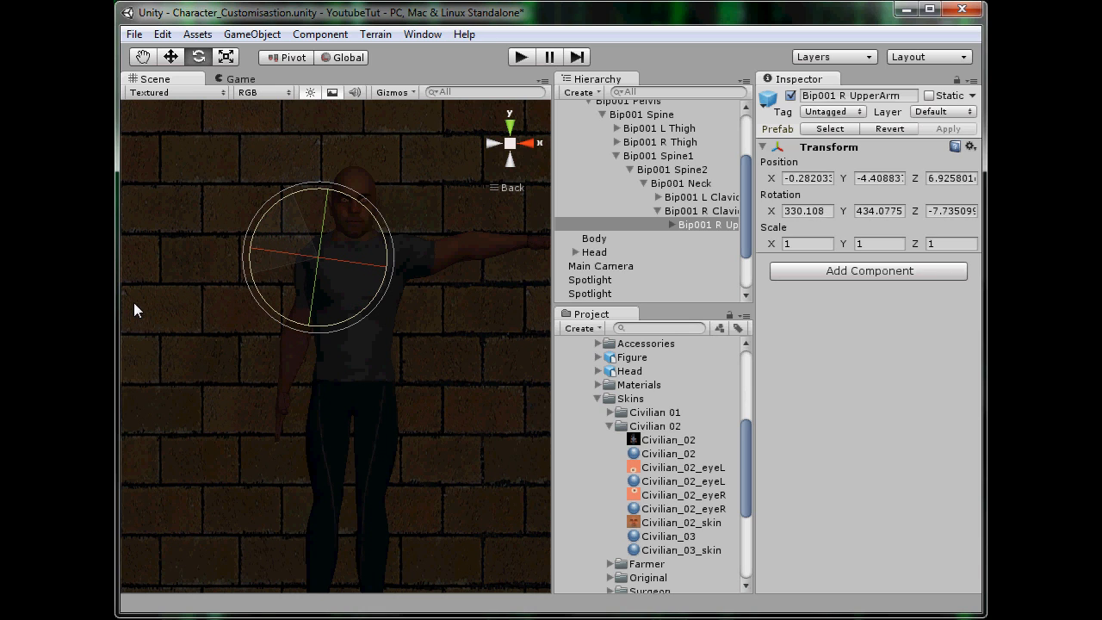
Step: Rotate Gender_Male's Bip001 L UpperArm down beside the body to match the other arm
{"action": "left_click", "coordinate": [657, 198]}
{"action": "left_click", "coordinate": [703, 212]}
{"action": "left_click_drag", "start_coordinate": [448, 212], "coordinate": [668, 274]}
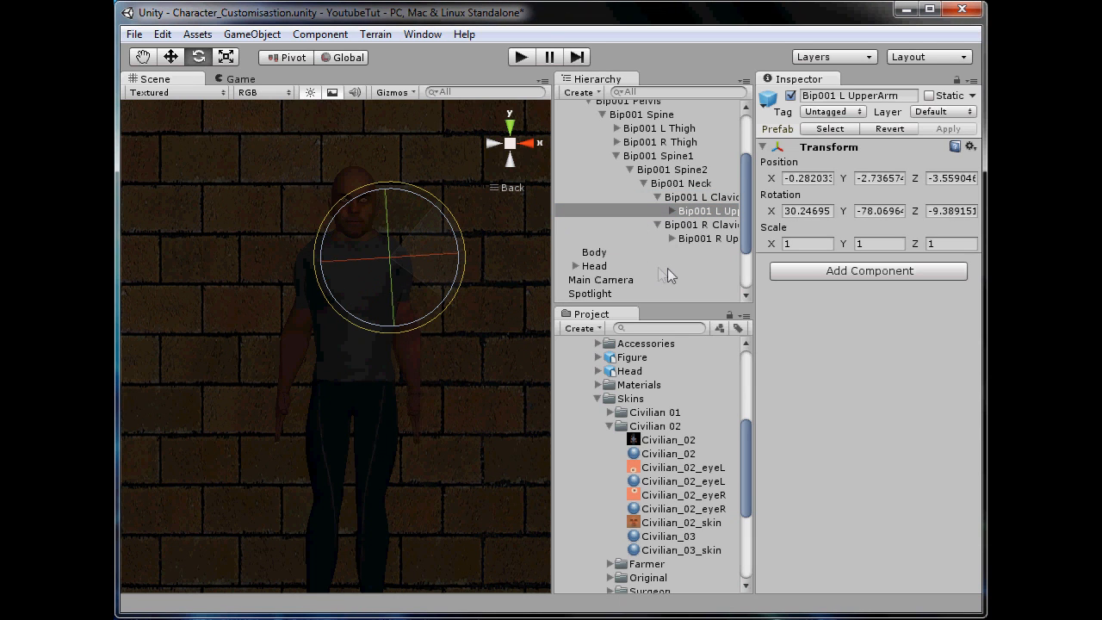
Step: Collapse Gender_Male and expand Gender_Female's Bip001 skeleton from the Pelvis through the spine bones and Neck to the clavicles
{"action": "middle_click_drag", "start_coordinate": [492, 366], "coordinate": [332, 384]}
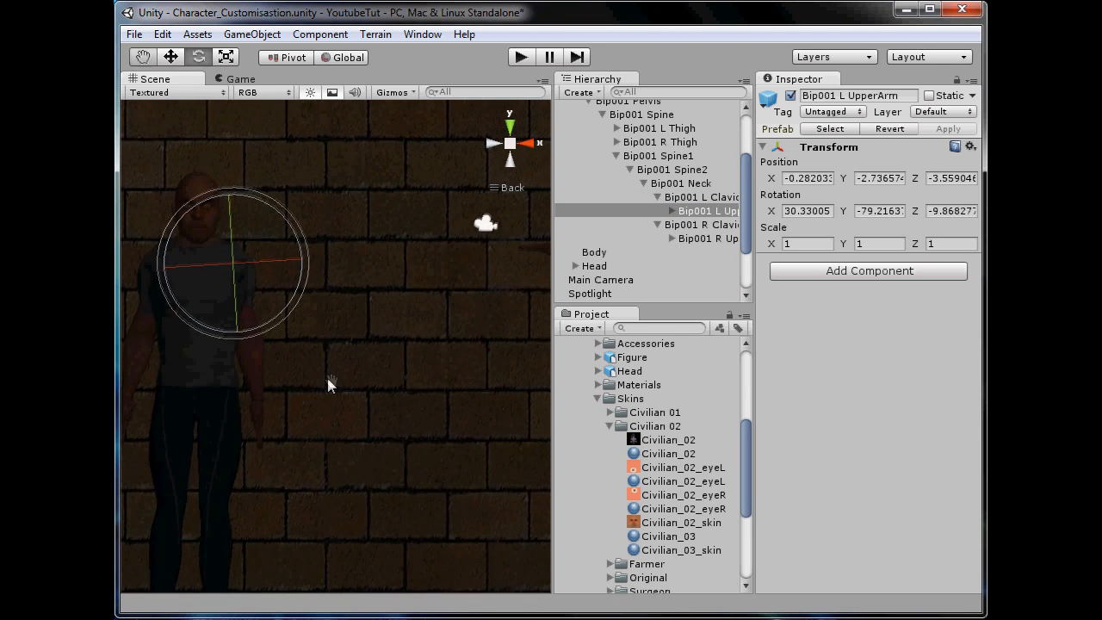
{"action": "scroll", "coordinate": [625, 135], "scroll_direction": "up", "scroll_amount": 3}
{"action": "left_click", "coordinate": [562, 149]}
{"action": "left_click", "coordinate": [561, 149]}
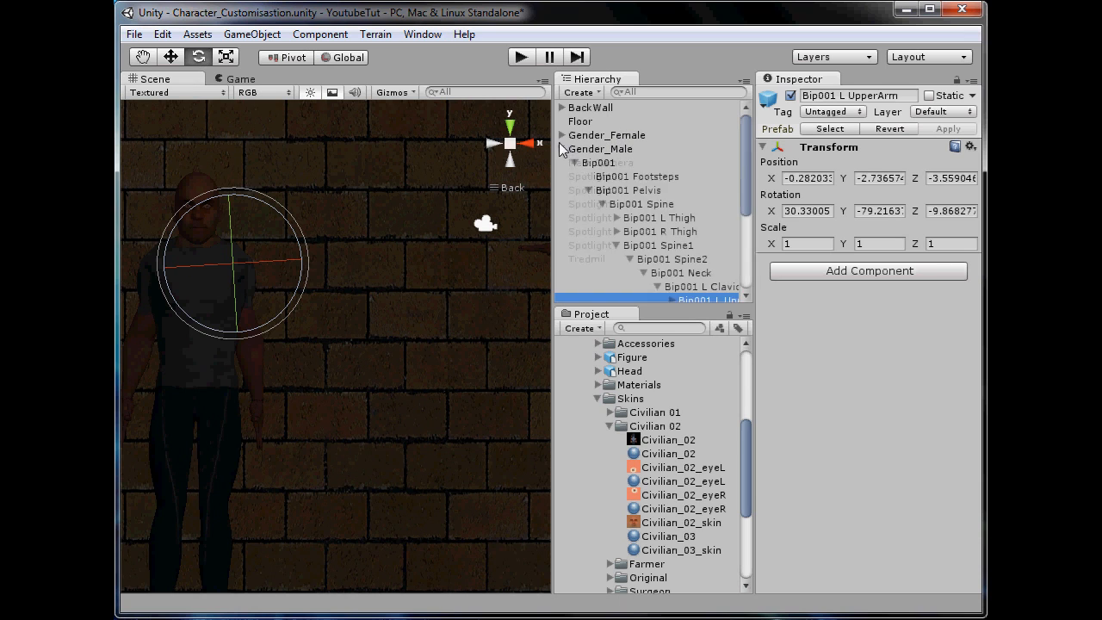
{"action": "left_click", "coordinate": [561, 136]}
{"action": "left_click", "coordinate": [561, 190]}
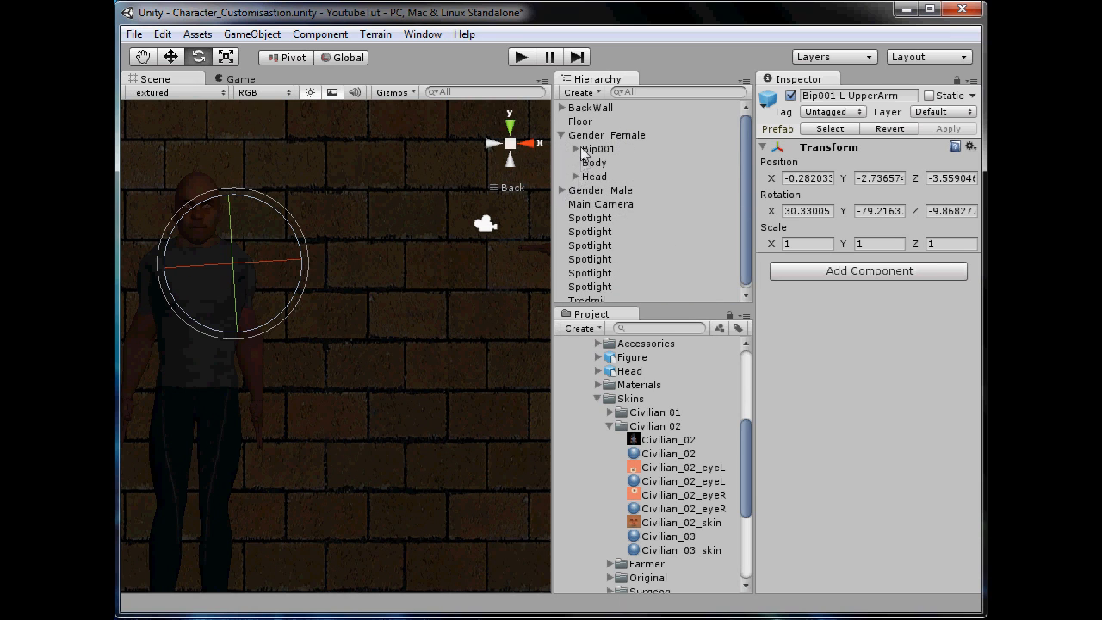
{"action": "left_click", "coordinate": [575, 149]}
{"action": "left_click", "coordinate": [589, 176]}
{"action": "left_click", "coordinate": [602, 190]}
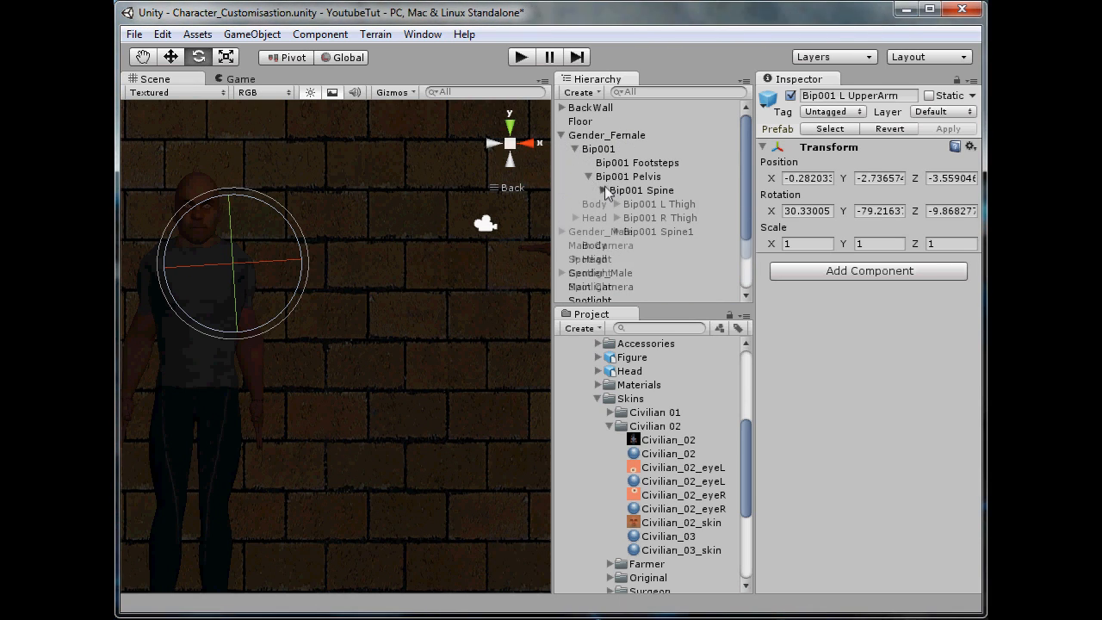
{"action": "left_click", "coordinate": [617, 232]}
{"action": "left_click", "coordinate": [630, 246]}
{"action": "left_click", "coordinate": [644, 260]}
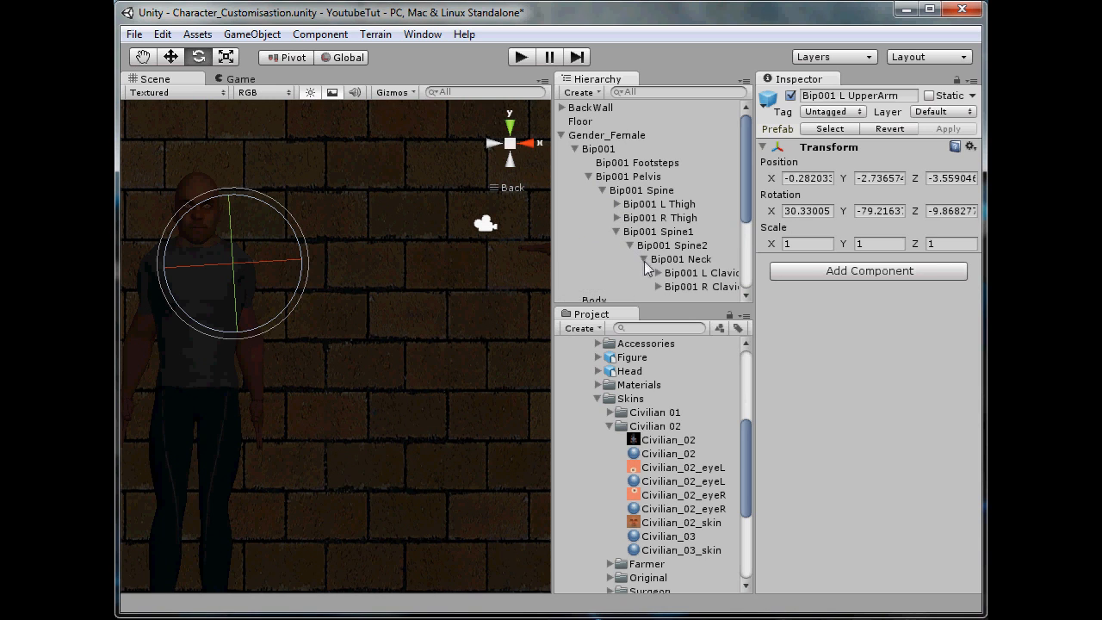
Step: Rotate Gender_Female's Bip001 L UpperArm so the arm hangs down beside the body
{"action": "left_click", "coordinate": [658, 273]}
{"action": "left_click", "coordinate": [693, 273]}
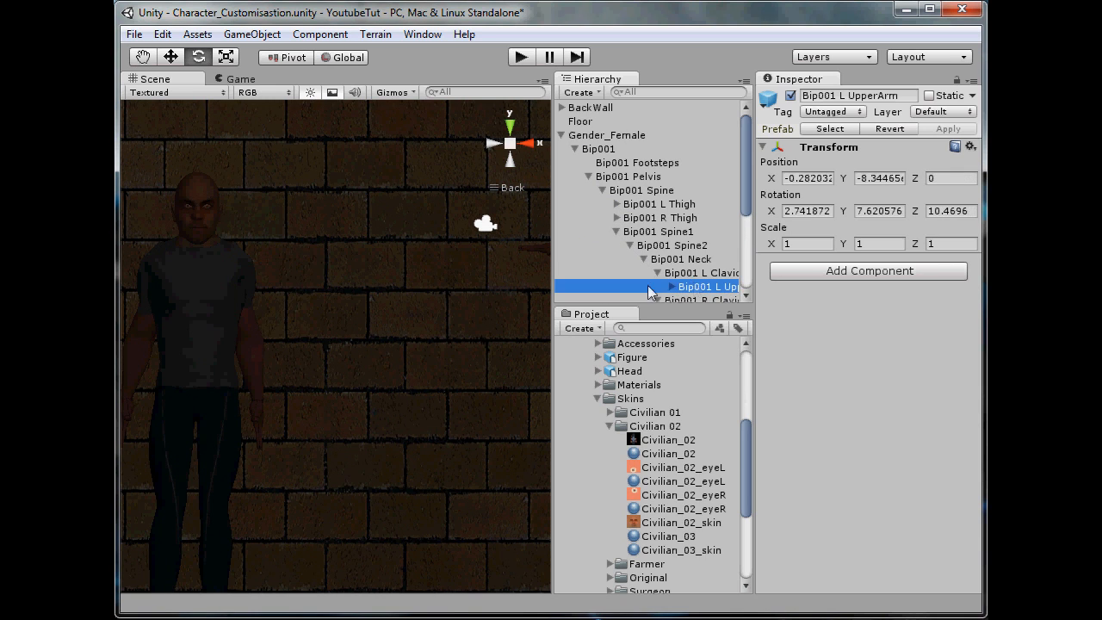
{"action": "left_click", "coordinate": [698, 287]}
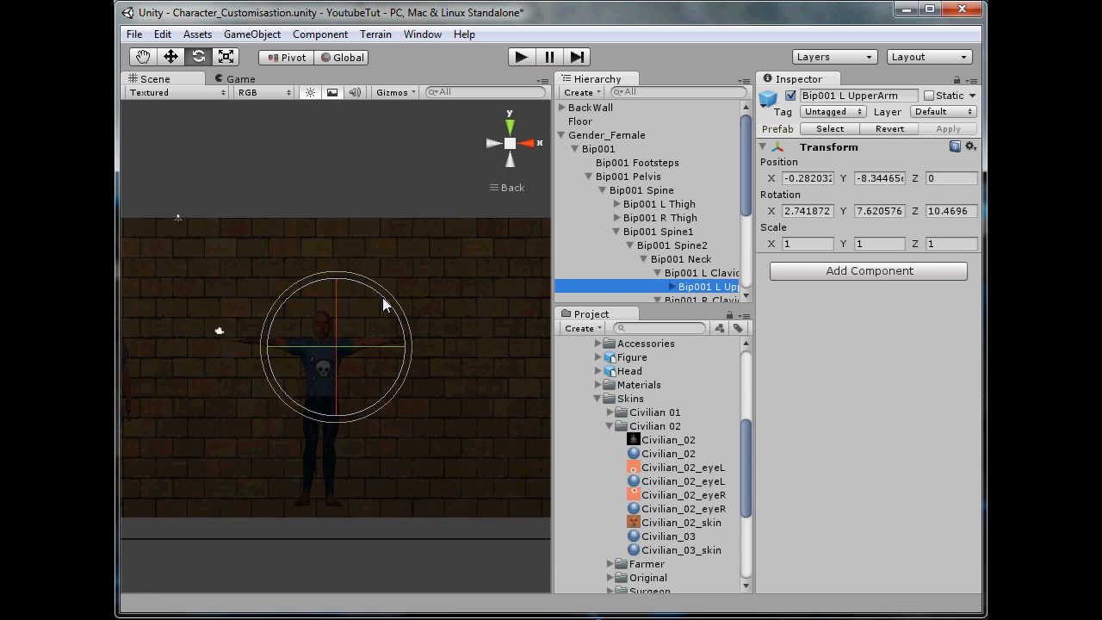
{"action": "left_click_drag", "start_coordinate": [383, 297], "coordinate": [620, 348]}
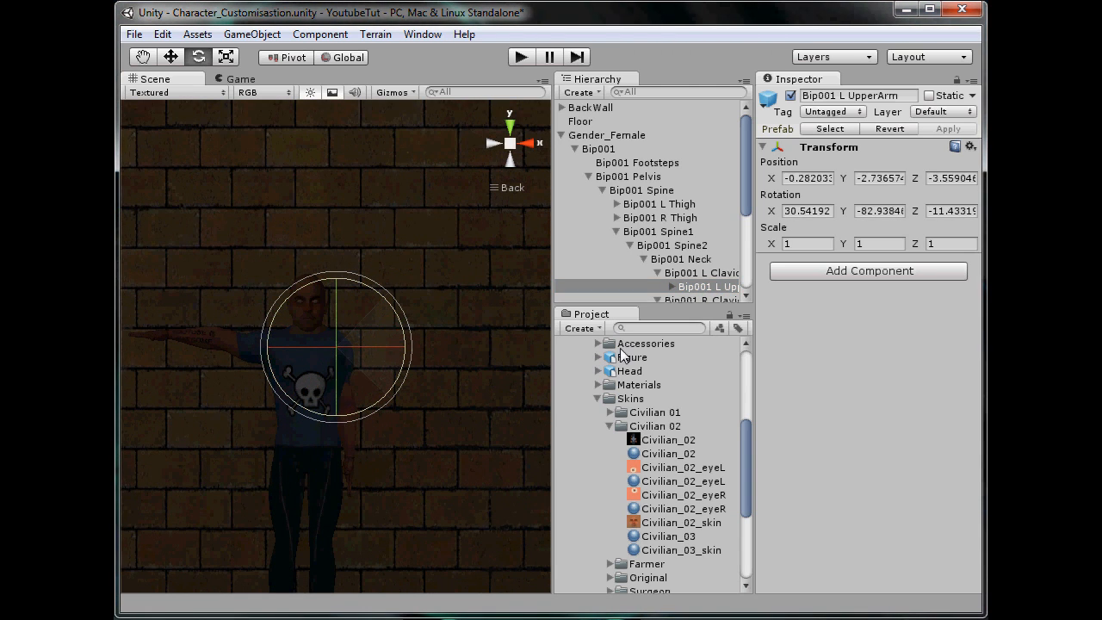
Step: Rotate Gender_Female's Bip001 R UpperArm down beside the body and deselect the bone
{"action": "scroll", "coordinate": [669, 288], "scroll_direction": "down", "scroll_amount": 3}
{"action": "left_click", "coordinate": [695, 263]}
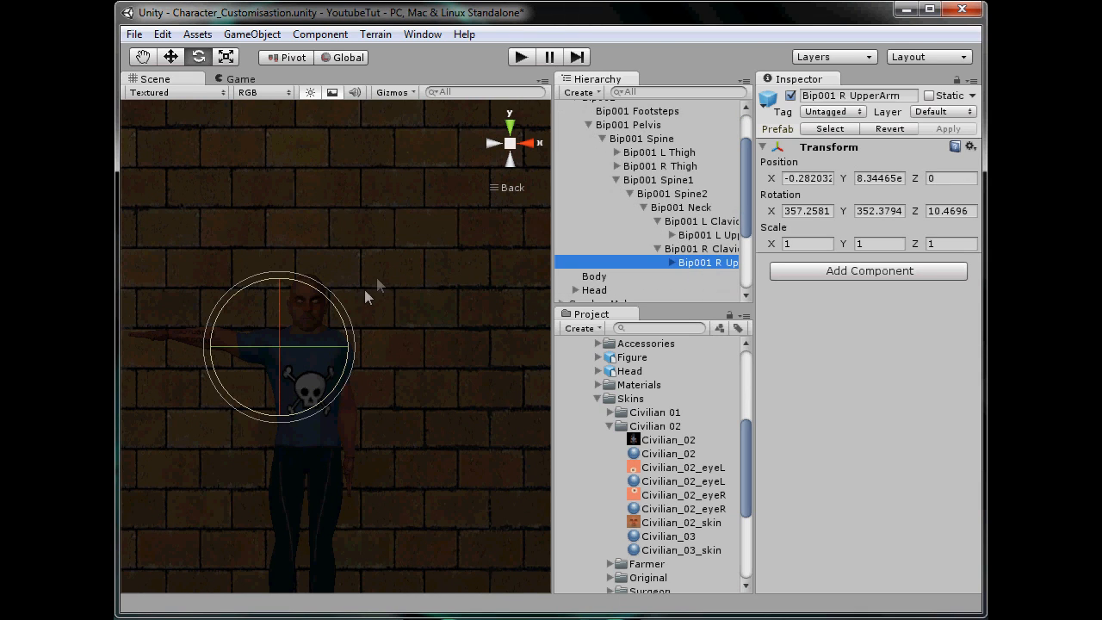
{"action": "left_click_drag", "start_coordinate": [340, 314], "coordinate": [117, 244]}
{"action": "scroll", "coordinate": [356, 343], "scroll_direction": "down", "scroll_amount": 6}
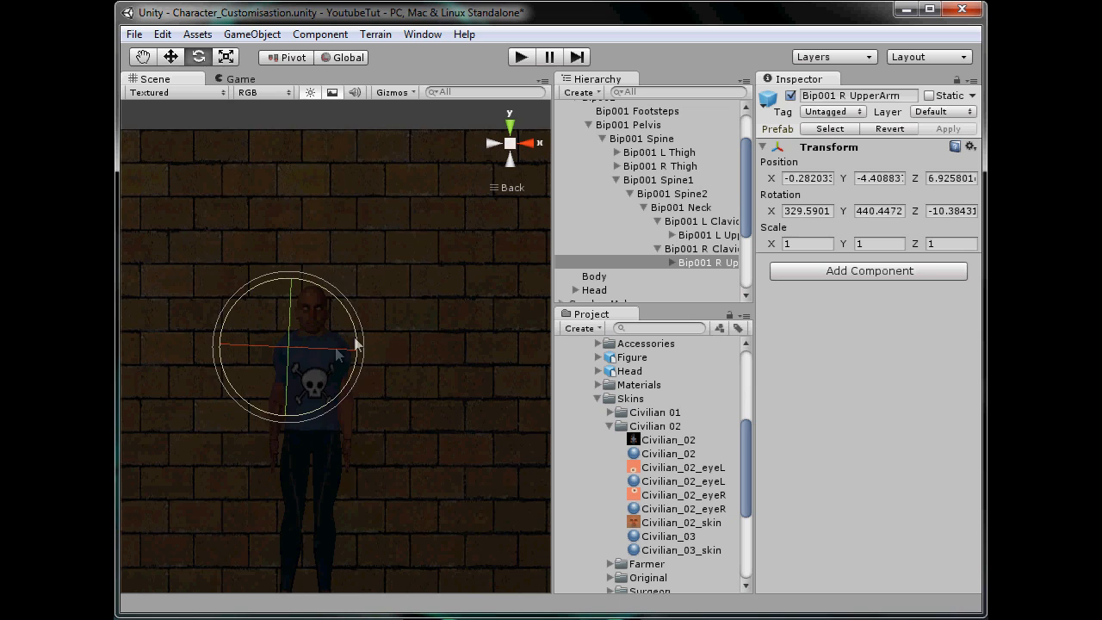
{"action": "left_click", "coordinate": [351, 167]}
{"action": "scroll", "coordinate": [299, 280], "scroll_direction": "down", "scroll_amount": 3}
{"action": "middle_click_drag", "start_coordinate": [302, 290], "coordinate": [397, 270]}
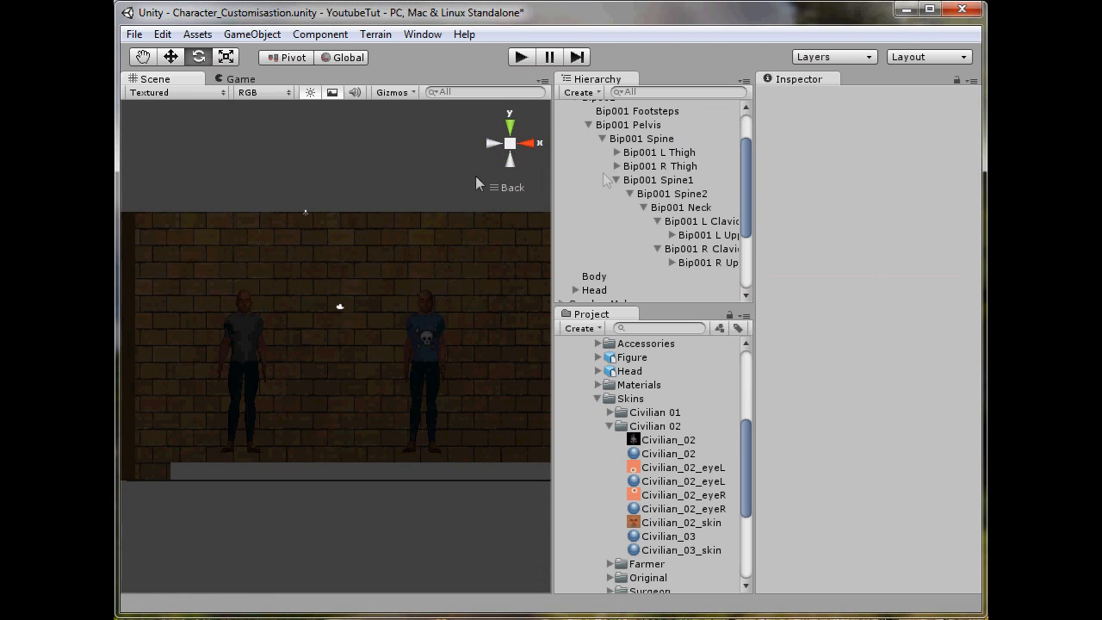
Step: Collapse Gender_Female in the Hierarchy and save the scene
{"action": "scroll", "coordinate": [579, 148], "scroll_direction": "up", "scroll_amount": 3}
{"action": "left_click", "coordinate": [562, 136]}
{"action": "key", "text": "ctrl+s"}
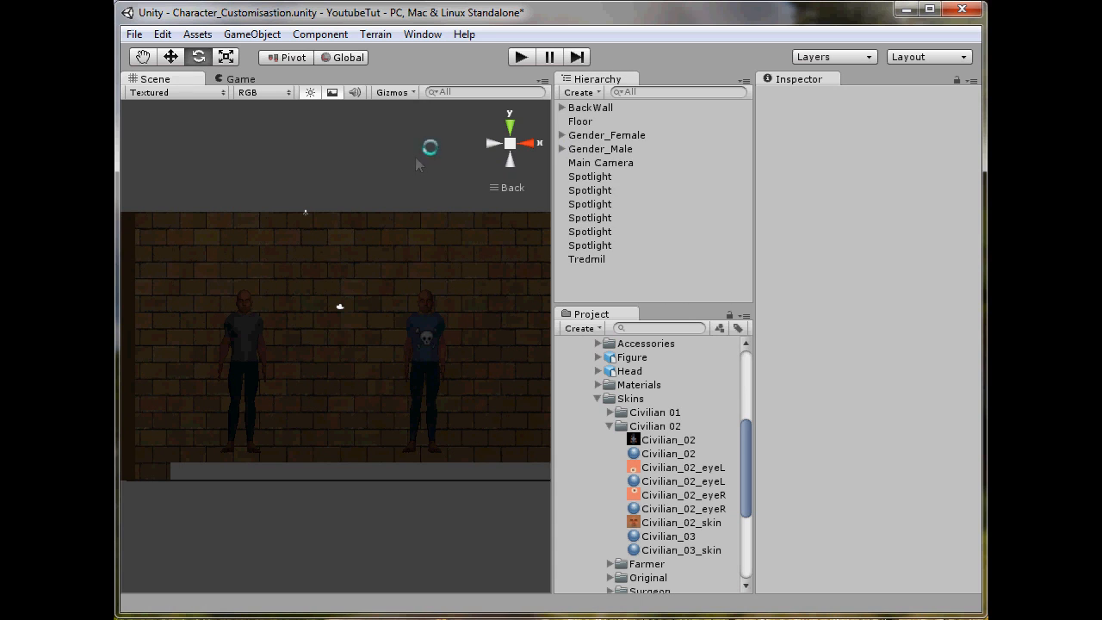
Step: Run the scene to check the lowered-arm poses of both characters in the Game view, and stop play mode
{"action": "left_click", "coordinate": [520, 57]}
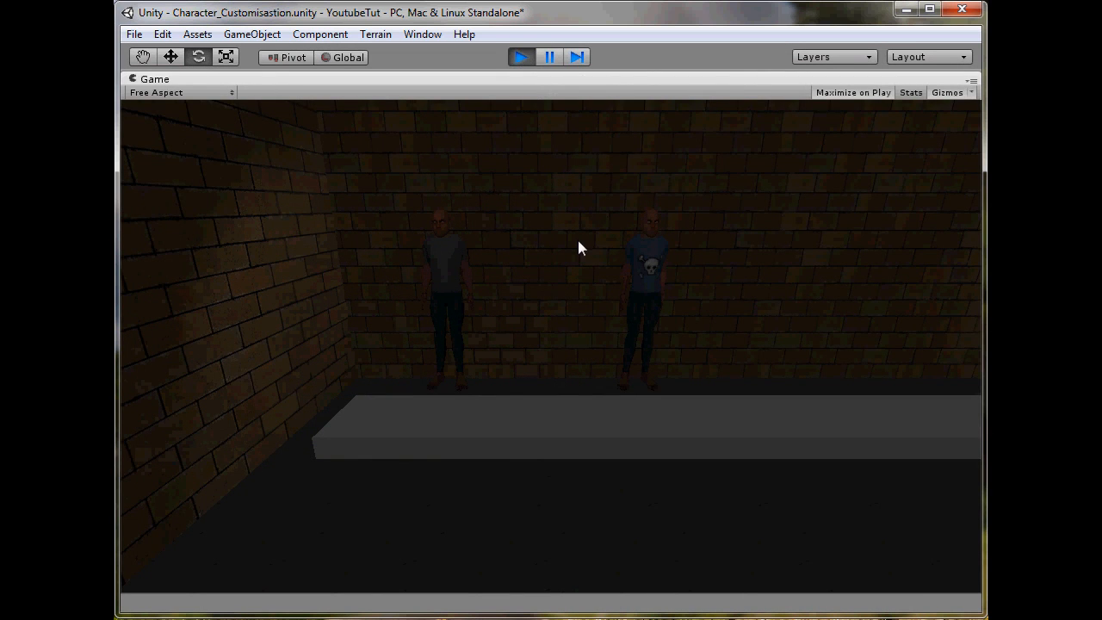
{"action": "left_click", "coordinate": [650, 260]}
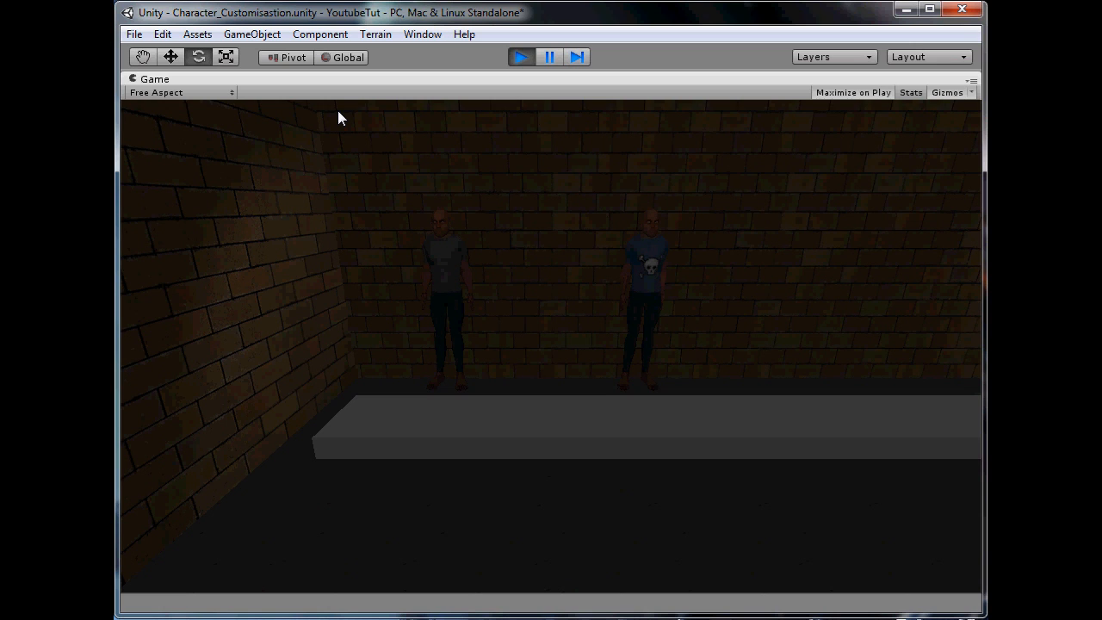
{"action": "left_click", "coordinate": [519, 55]}
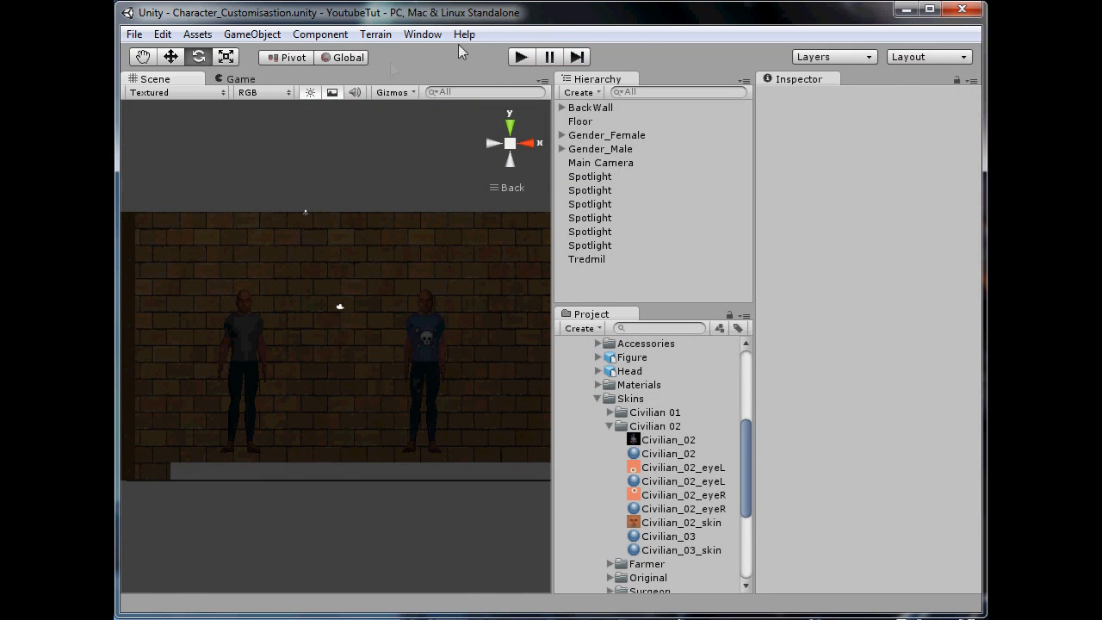
Step: Create a Sphere primitive in front of the characters, above the Tredmil platform
{"action": "left_click", "coordinate": [517, 144]}
{"action": "left_click_drag", "start_coordinate": [369, 210], "coordinate": [509, 334], "text": "alt"}
{"action": "left_click_drag", "start_coordinate": [465, 307], "coordinate": [302, 301], "text": "alt"}
{"action": "middle_click_drag", "start_coordinate": [456, 408], "coordinate": [265, 330]}
{"action": "middle_click_drag", "start_coordinate": [476, 381], "coordinate": [934, 338]}
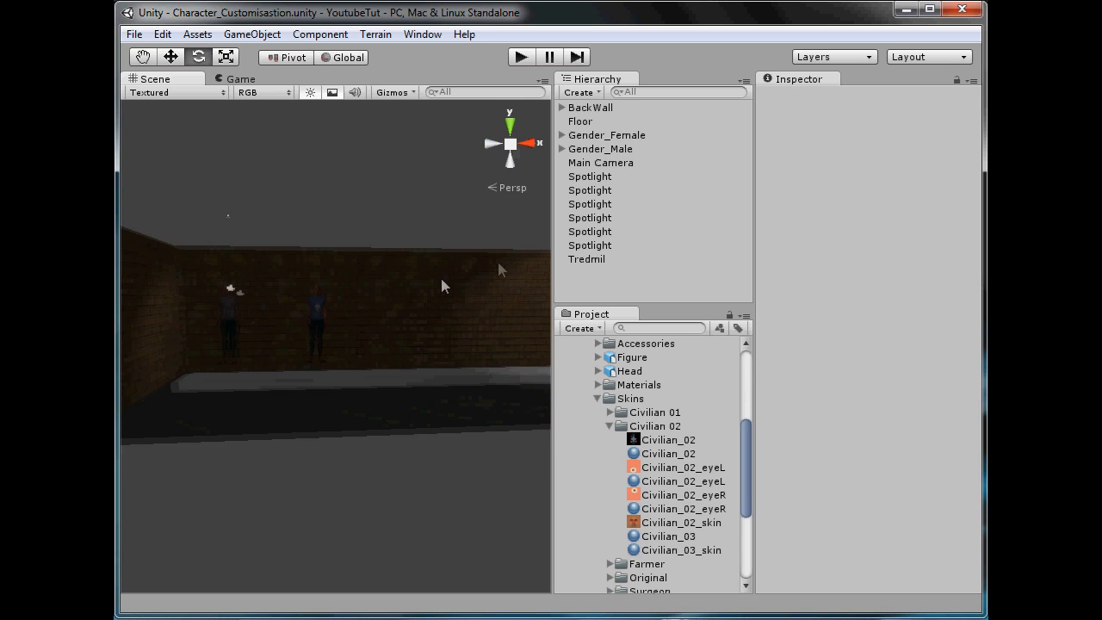
{"action": "scroll", "coordinate": [440, 280], "scroll_direction": "up", "scroll_amount": 1}
{"action": "middle_click_drag", "start_coordinate": [336, 305], "coordinate": [423, 421]}
{"action": "scroll", "coordinate": [382, 349], "scroll_direction": "up", "scroll_amount": 5}
{"action": "scroll", "coordinate": [364, 304], "scroll_direction": "down", "scroll_amount": 1}
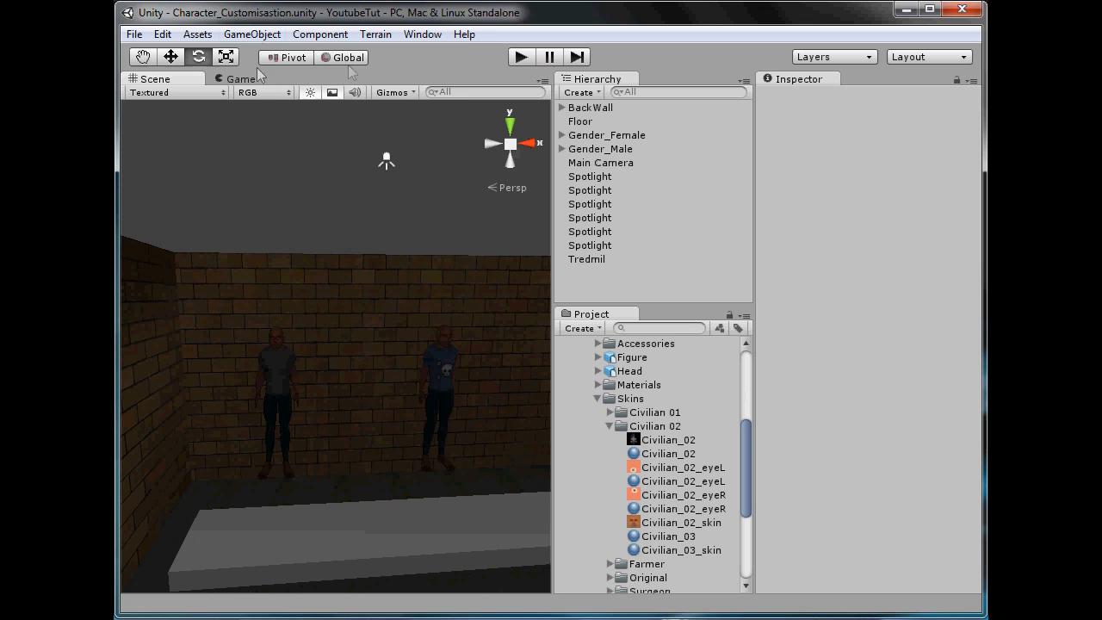
{"action": "left_click", "coordinate": [252, 35]}
{"action": "mouse_move", "coordinate": [290, 73]}
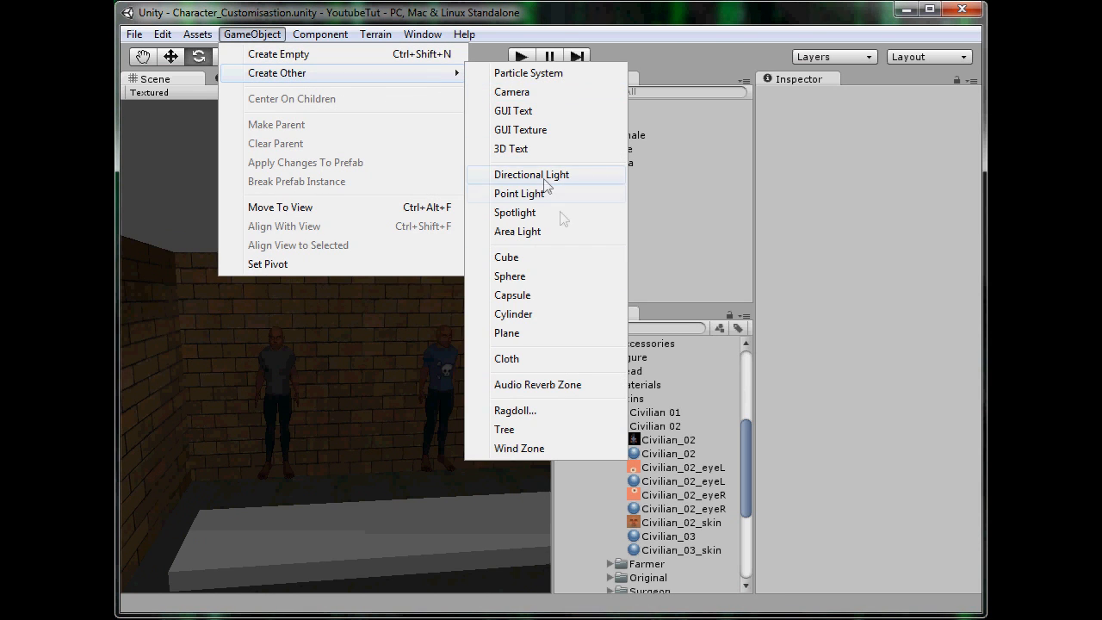
{"action": "left_click", "coordinate": [517, 276]}
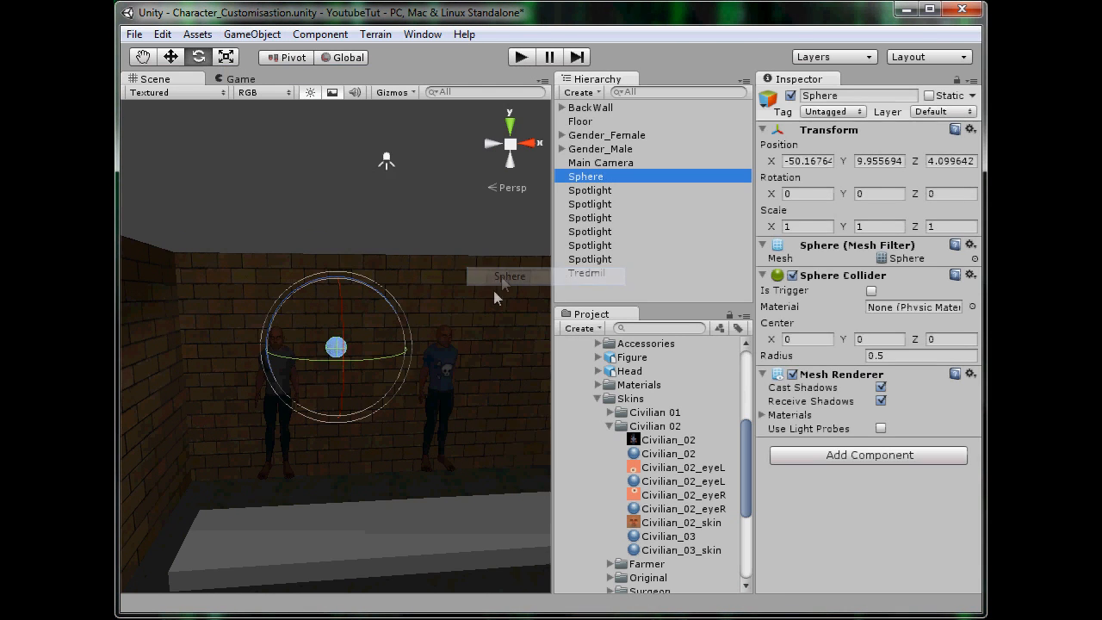
Step: Rename the new sphere as objectSpawn
{"action": "left_click", "coordinate": [857, 94]}
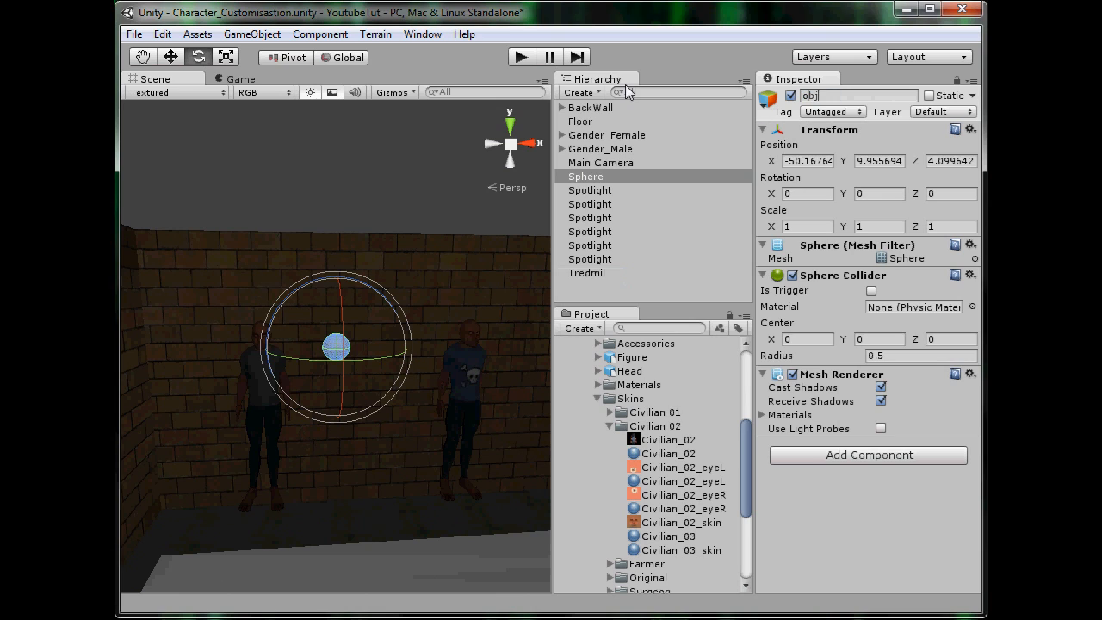
{"action": "type", "text": "objectSpawn"}
{"action": "key", "text": "Return"}
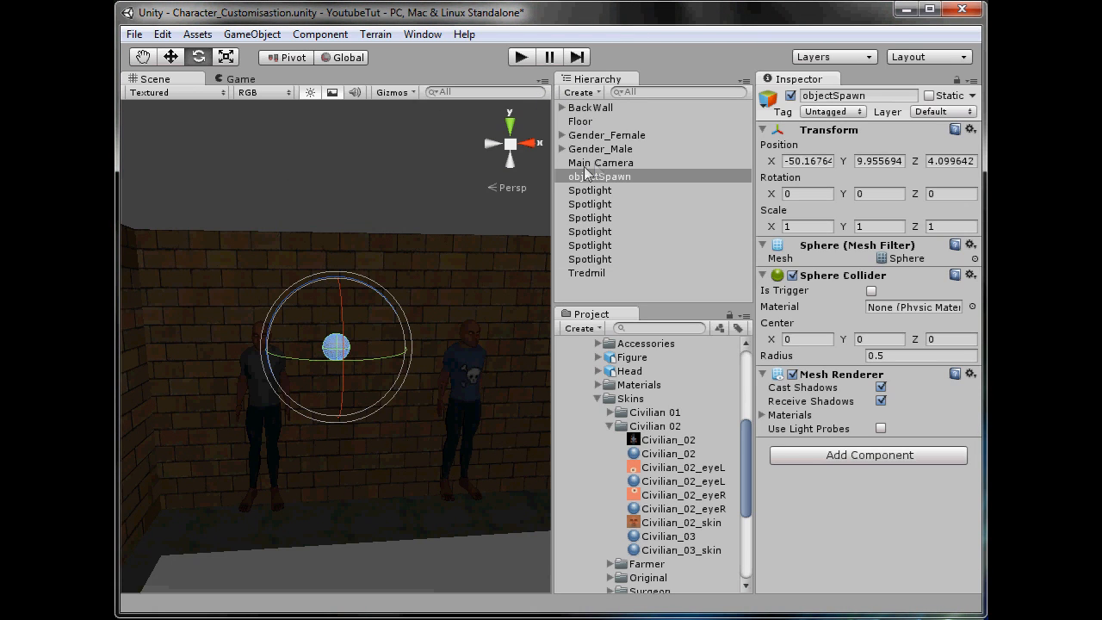
Step: Name the sphere HeadSpawn, with the Move tool active
{"action": "left_click", "coordinate": [171, 57]}
{"action": "left_click", "coordinate": [864, 96]}
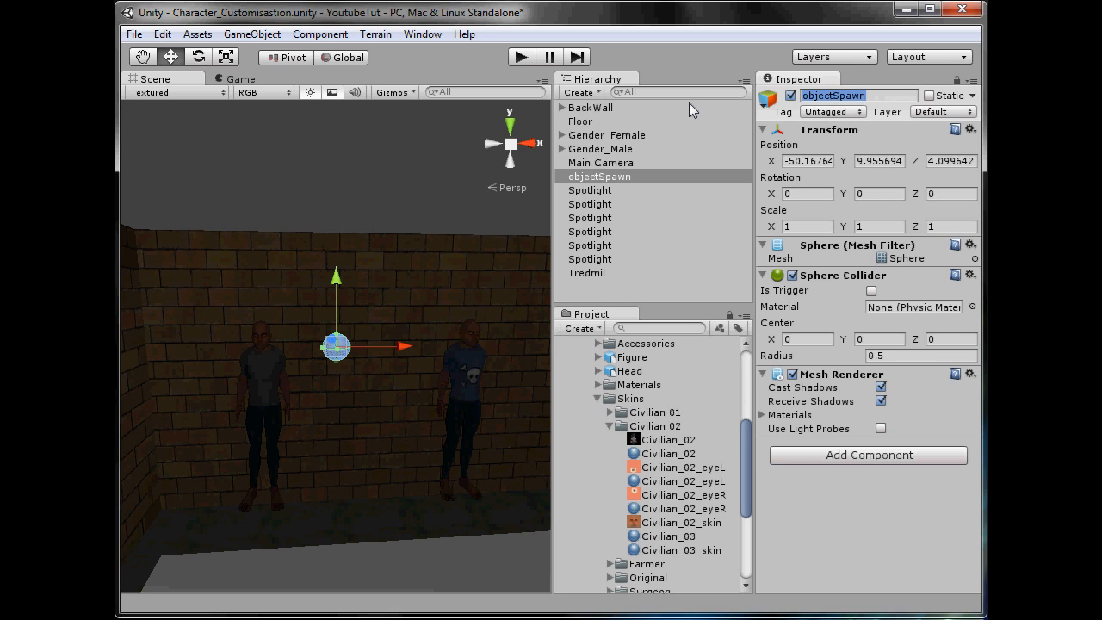
{"action": "type", "text": "HeadSpawn"}
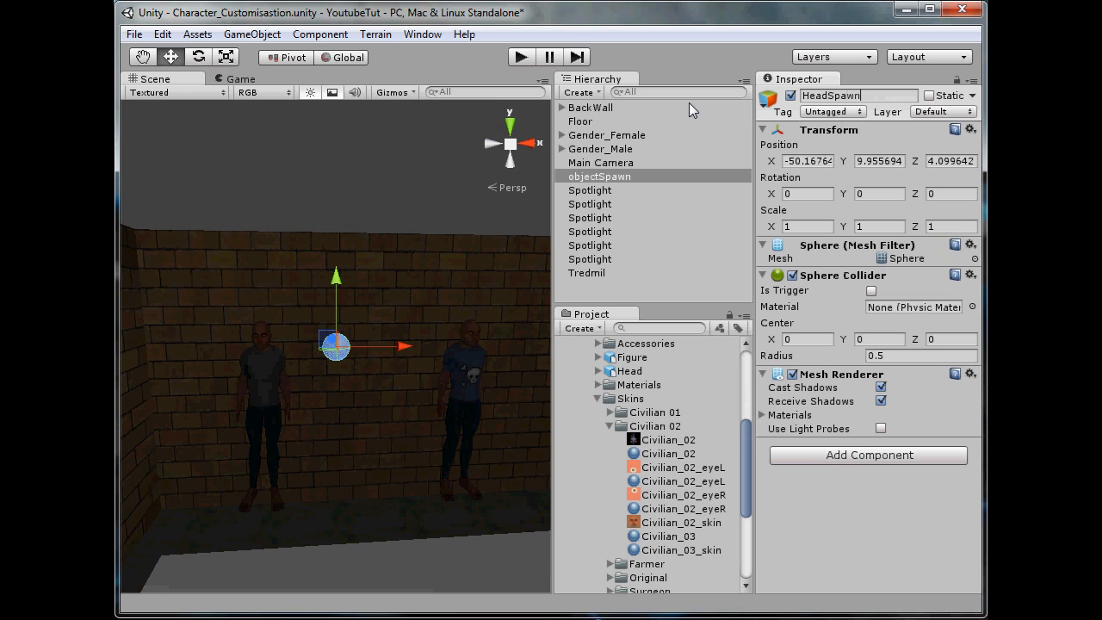
{"action": "key", "text": "Return"}
Step: In the top view, move HeadSpawn over Gender_Male's head, to about X -53.39 and Z 7.69
{"action": "scroll", "coordinate": [265, 260], "scroll_direction": "up", "scroll_amount": 5}
{"action": "left_click", "coordinate": [509, 123]}
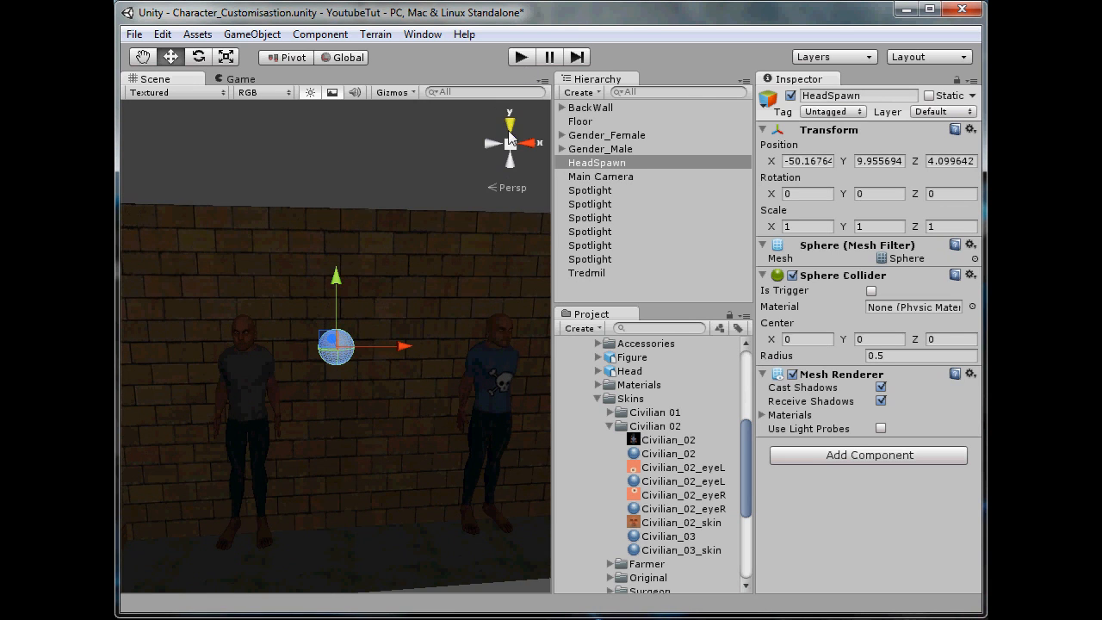
{"action": "left_click_drag", "start_coordinate": [494, 439], "coordinate": [339, 268]}
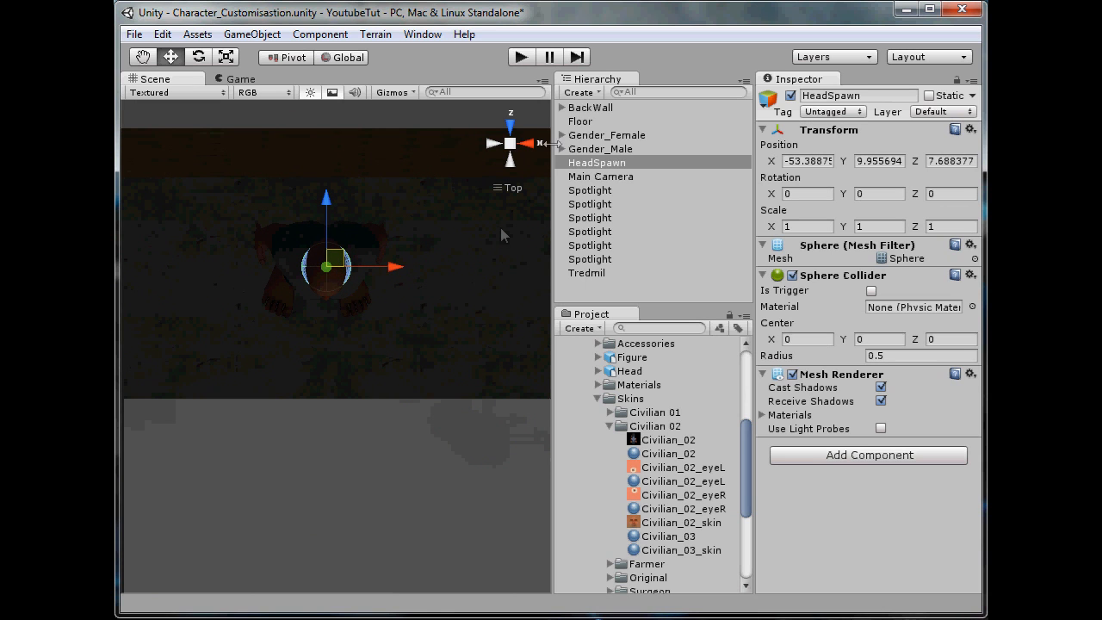
Step: In the back view, scale HeadSpawn uniformly to 0.99 and raise it over the top of Gender_Male's head, to about Y 10.23
{"action": "left_click", "coordinate": [510, 160]}
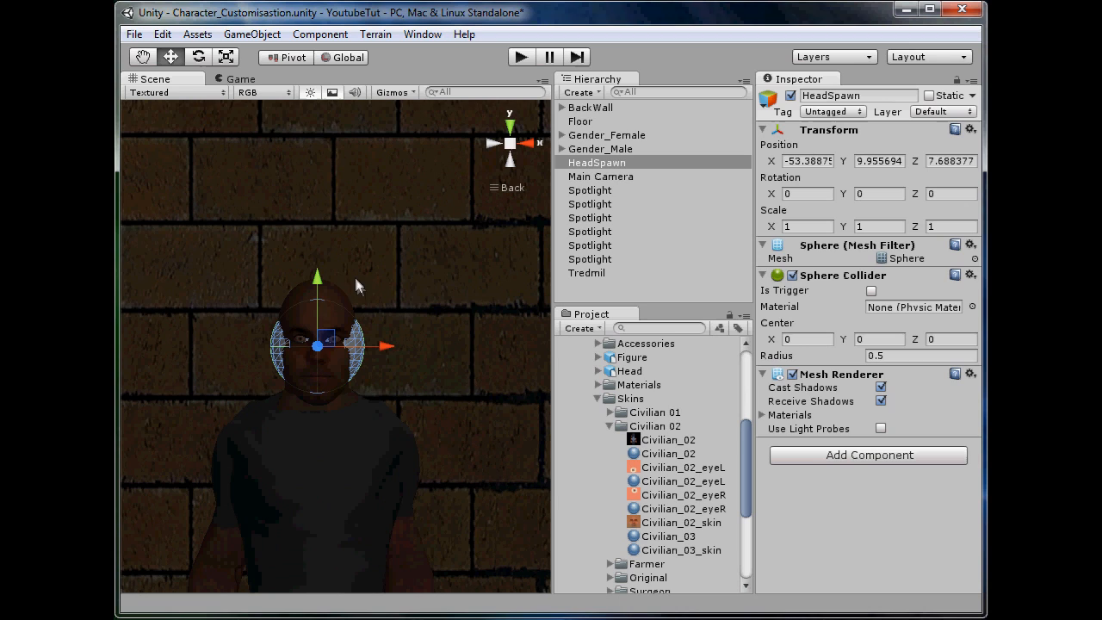
{"action": "left_click", "coordinate": [226, 57]}
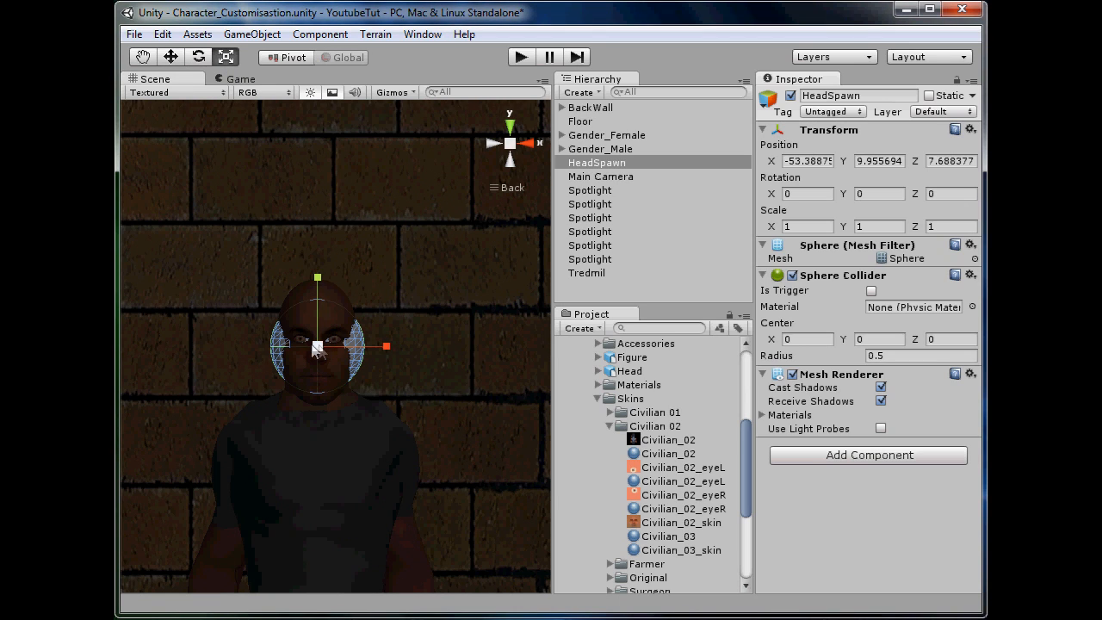
{"action": "left_click_drag", "start_coordinate": [317, 347], "coordinate": [316, 350]}
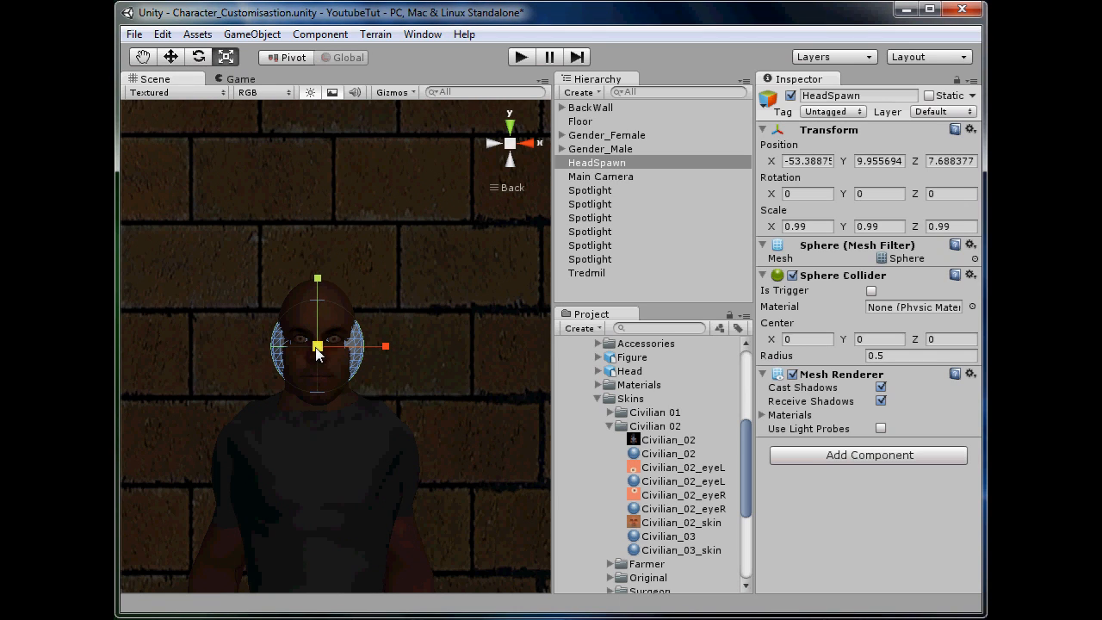
{"action": "left_click", "coordinate": [177, 59]}
{"action": "left_click_drag", "start_coordinate": [310, 295], "coordinate": [327, 269]}
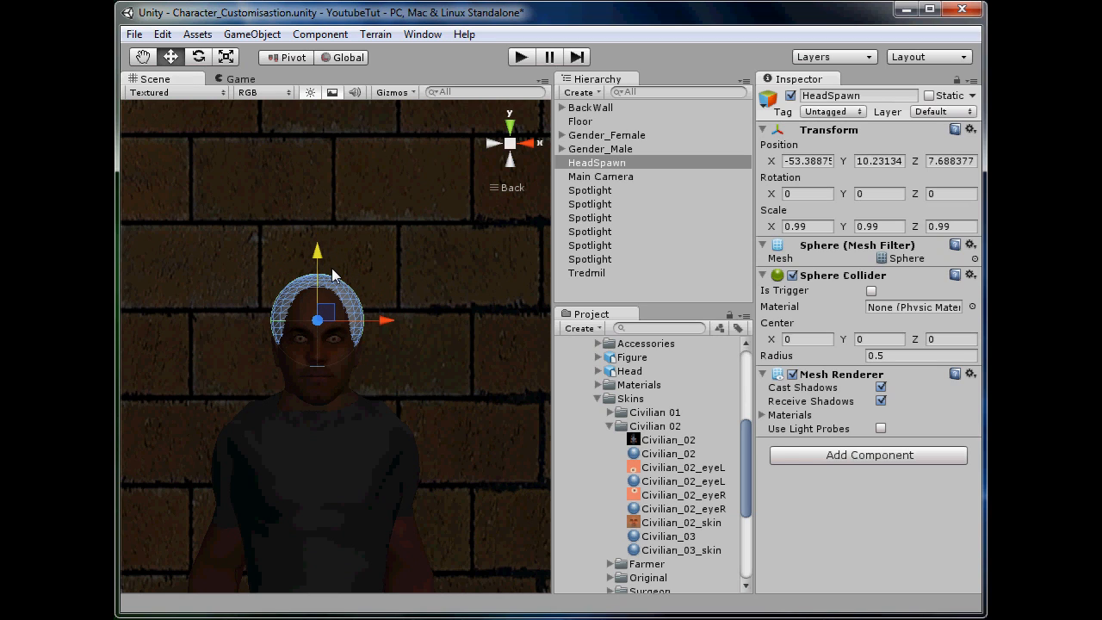
Step: Remove the Sphere Collider from HeadSpawn and toggle its Mesh Renderer off and back on
{"action": "left_click", "coordinate": [969, 276]}
{"action": "left_click", "coordinate": [978, 308]}
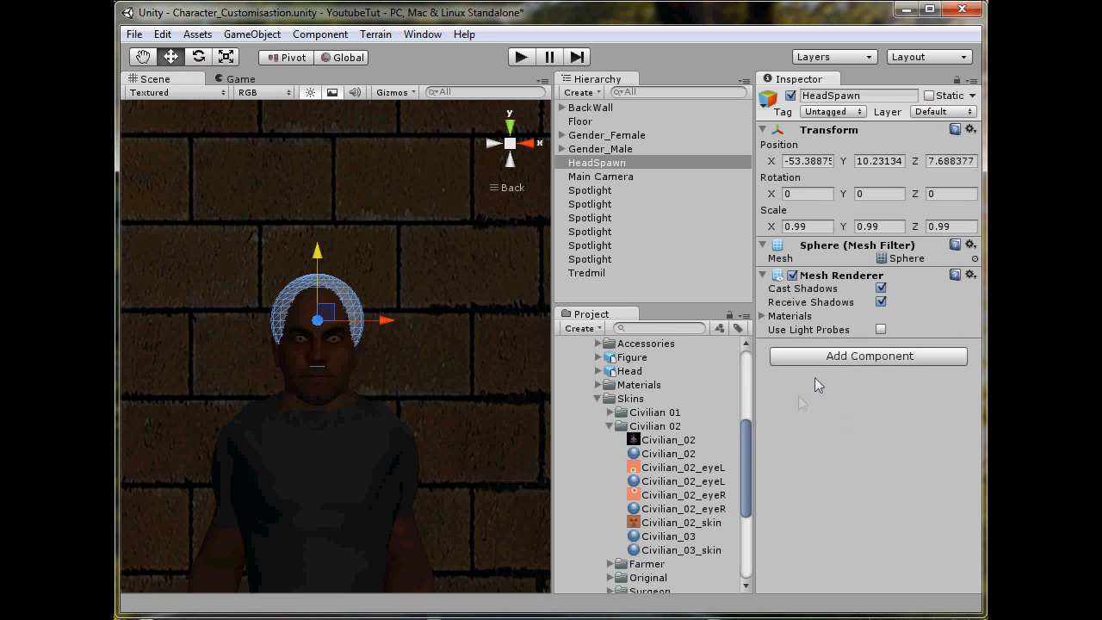
{"action": "left_click", "coordinate": [792, 276]}
{"action": "left_click", "coordinate": [793, 275]}
Step: Duplicate HeadSpawn, rename the copy as BodySpawn and lower it to Gender_Male's chest, at about Y 8.08
{"action": "left_click", "coordinate": [620, 163]}
{"action": "key", "text": "ctrl+d"}
{"action": "left_click_drag", "start_coordinate": [825, 96], "coordinate": [763, 100]}
{"action": "type", "text": "Body"}
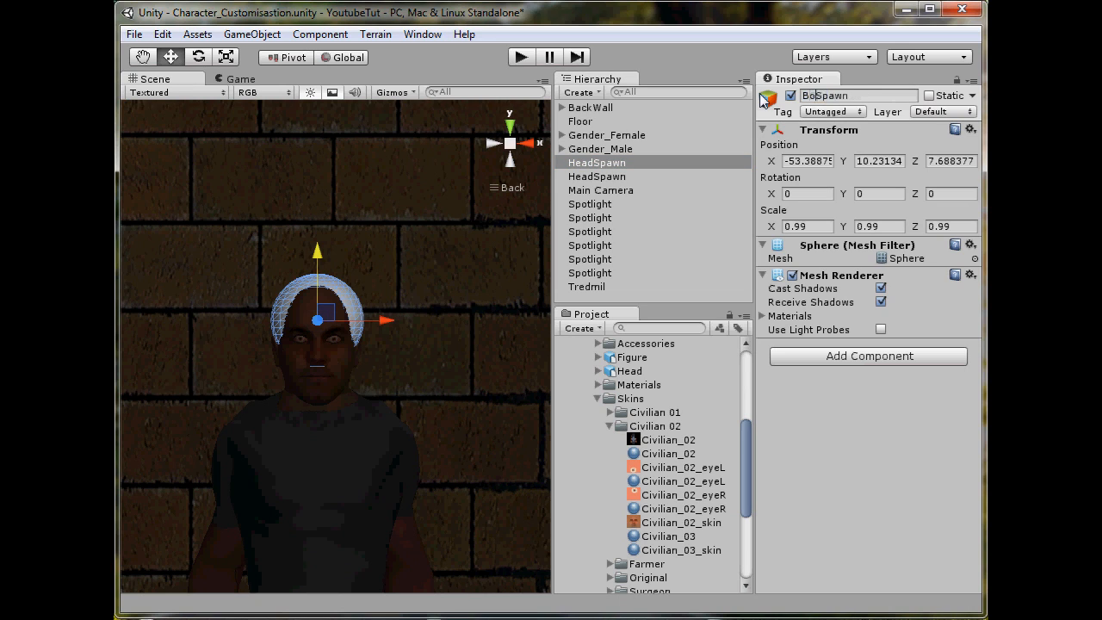
{"action": "key", "text": "Return"}
{"action": "left_click_drag", "start_coordinate": [320, 261], "coordinate": [330, 464]}
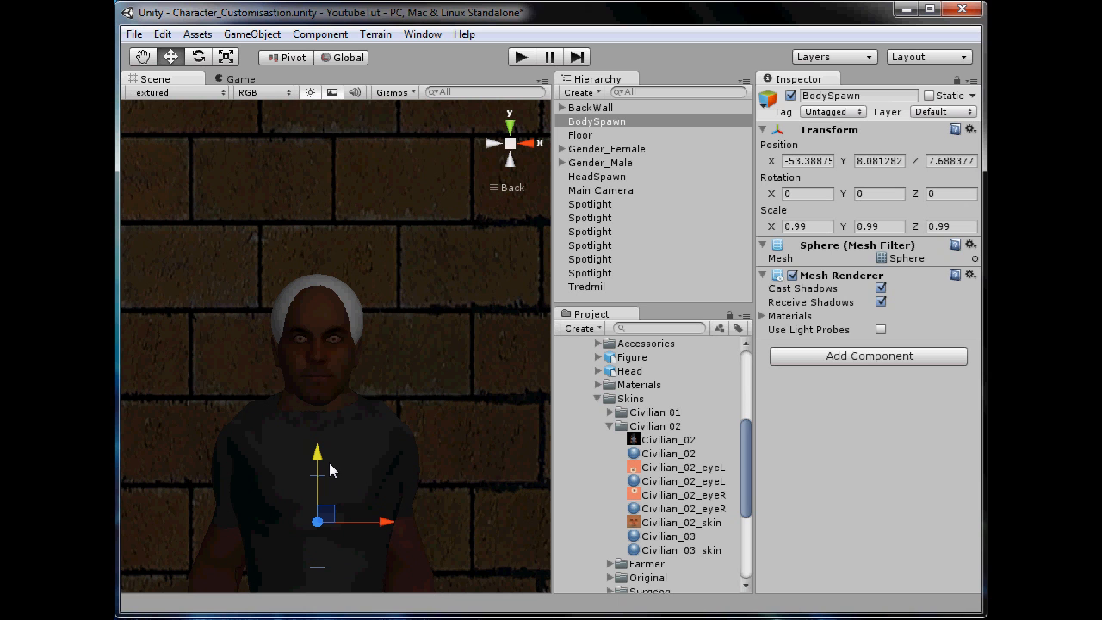
Step: Duplicate BodySpawn, rename the copy as LegSpawn and lower it to the top of Gender_Male's legs, at about Y 6.58
{"action": "middle_click_drag", "start_coordinate": [439, 392], "coordinate": [419, 128]}
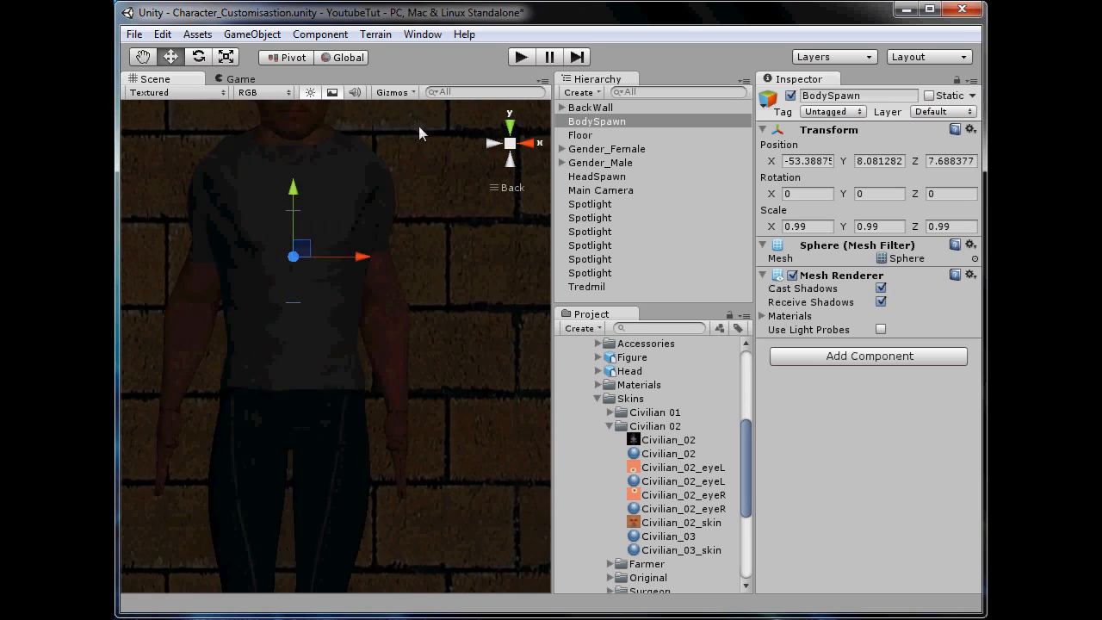
{"action": "scroll", "coordinate": [310, 320], "scroll_direction": "down", "scroll_amount": 2}
{"action": "middle_click_drag", "start_coordinate": [310, 320], "coordinate": [365, 259]}
{"action": "key", "text": "ctrl+d"}
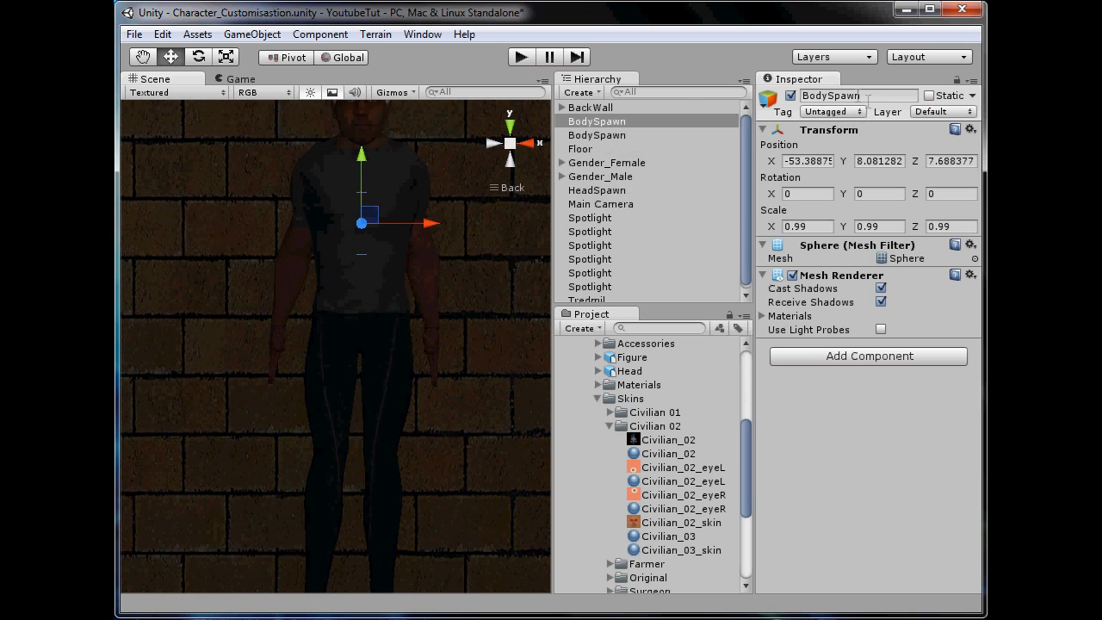
{"action": "double_click", "coordinate": [830, 96]}
{"action": "type", "text": "LegSpawn"}
{"action": "key", "text": "Return"}
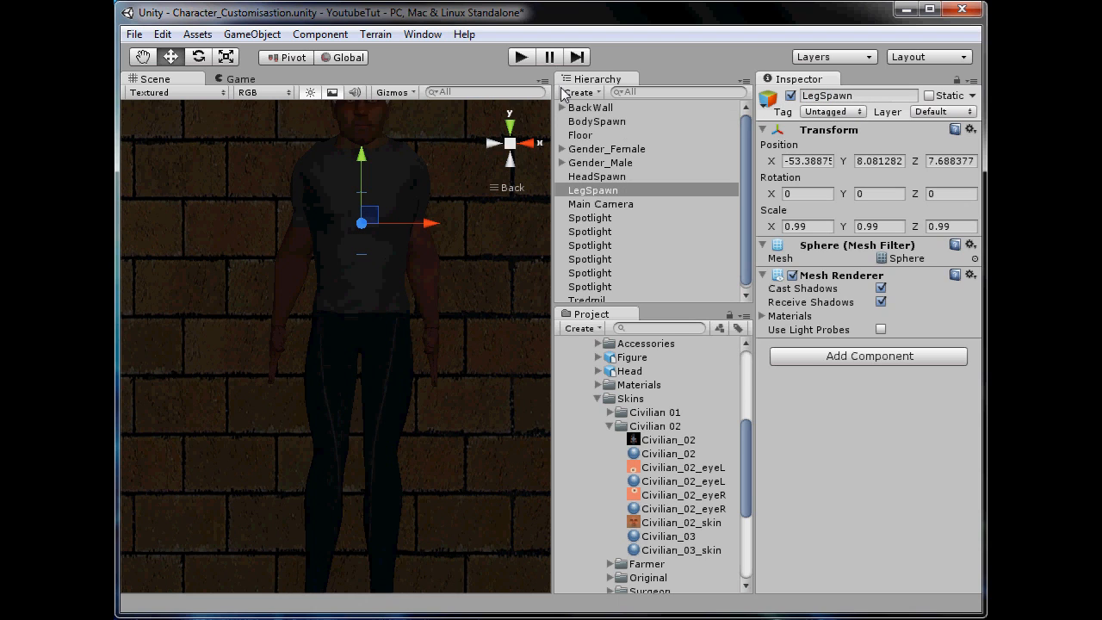
{"action": "left_click_drag", "start_coordinate": [364, 173], "coordinate": [402, 252]}
Step: Duplicate BodySpawn and, in the right view, move the copy behind Gender_Male's neck, to about Y 9.61 and Z 8.08
{"action": "middle_click_drag", "start_coordinate": [402, 253], "coordinate": [383, 453]}
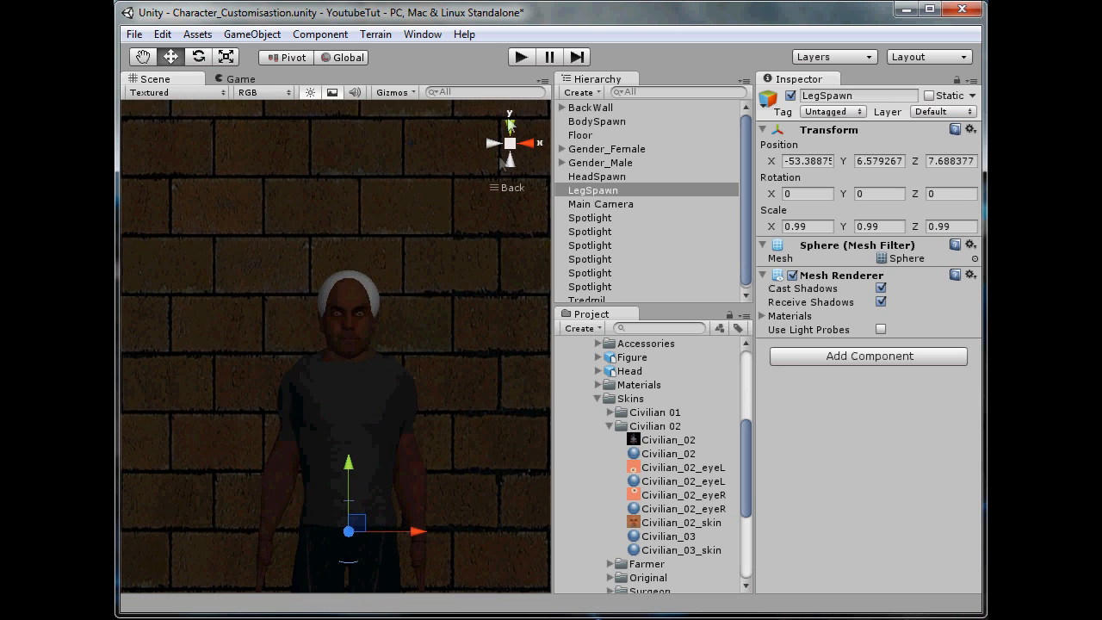
{"action": "left_click", "coordinate": [529, 144]}
{"action": "middle_click_drag", "start_coordinate": [493, 354], "coordinate": [382, 267]}
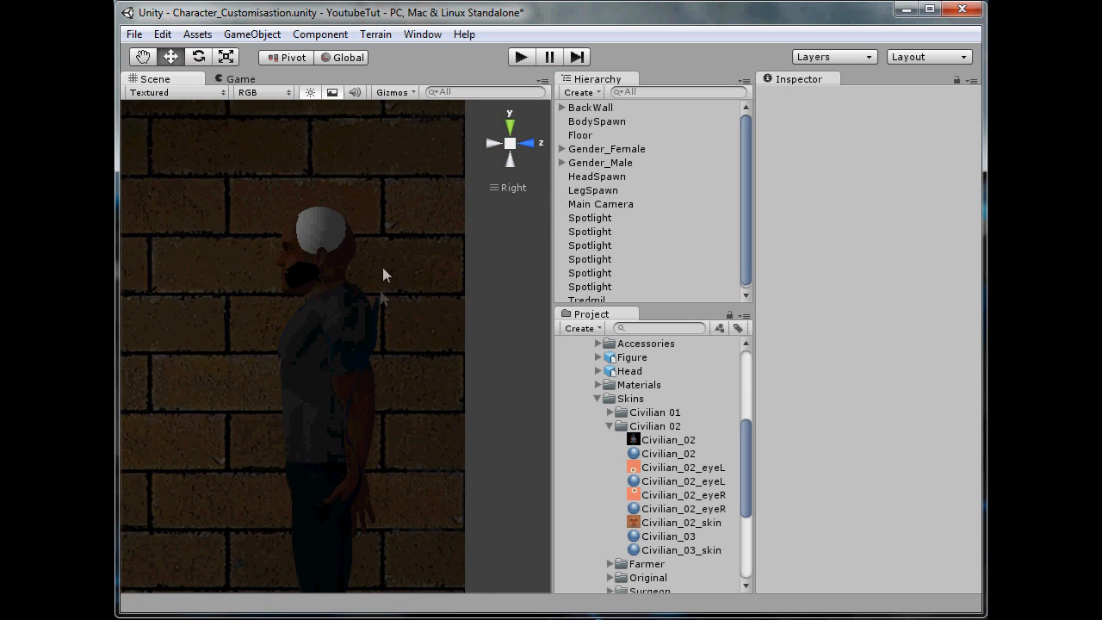
{"action": "left_click", "coordinate": [612, 164]}
{"action": "left_click", "coordinate": [608, 177]}
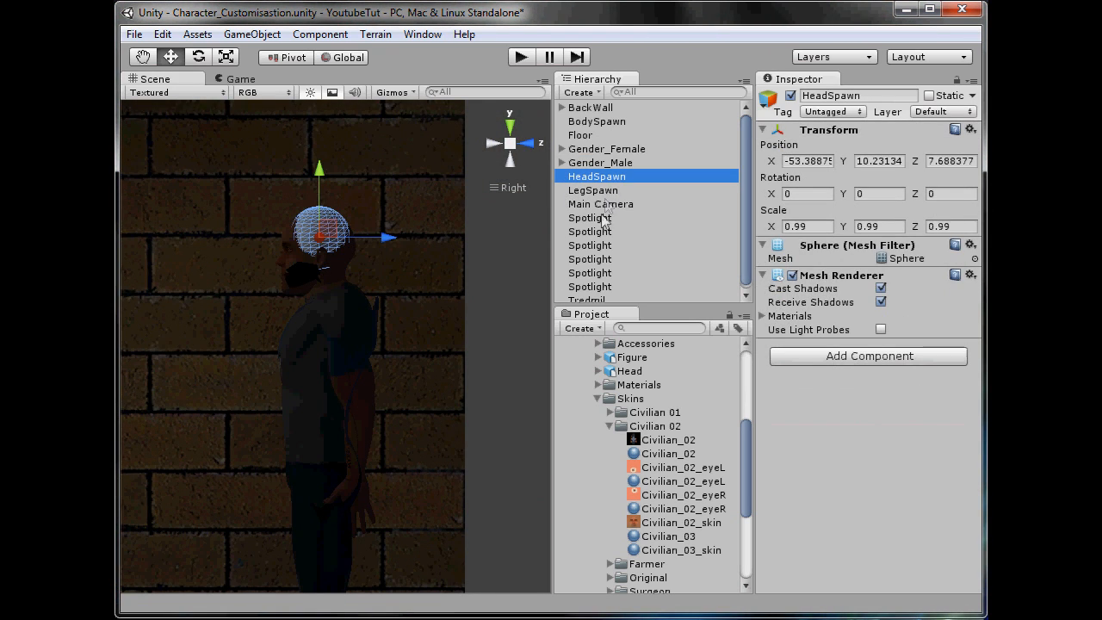
{"action": "left_click", "coordinate": [607, 199]}
{"action": "left_click", "coordinate": [607, 128]}
{"action": "key", "text": "ctrl+d"}
{"action": "left_click_drag", "start_coordinate": [382, 381], "coordinate": [356, 274]}
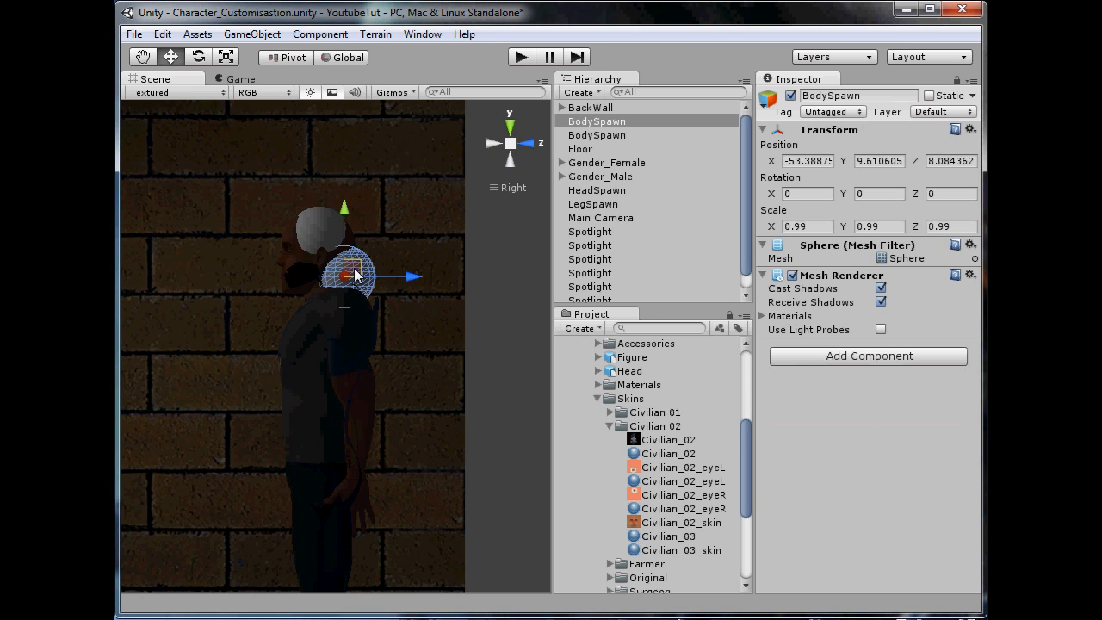
Step: Rename the BodySpawn copy behind the neck as CapeSpawn
{"action": "left_click_drag", "start_coordinate": [825, 96], "coordinate": [747, 105]}
{"action": "type", "text": "Cape"}
{"action": "key", "text": "Return"}
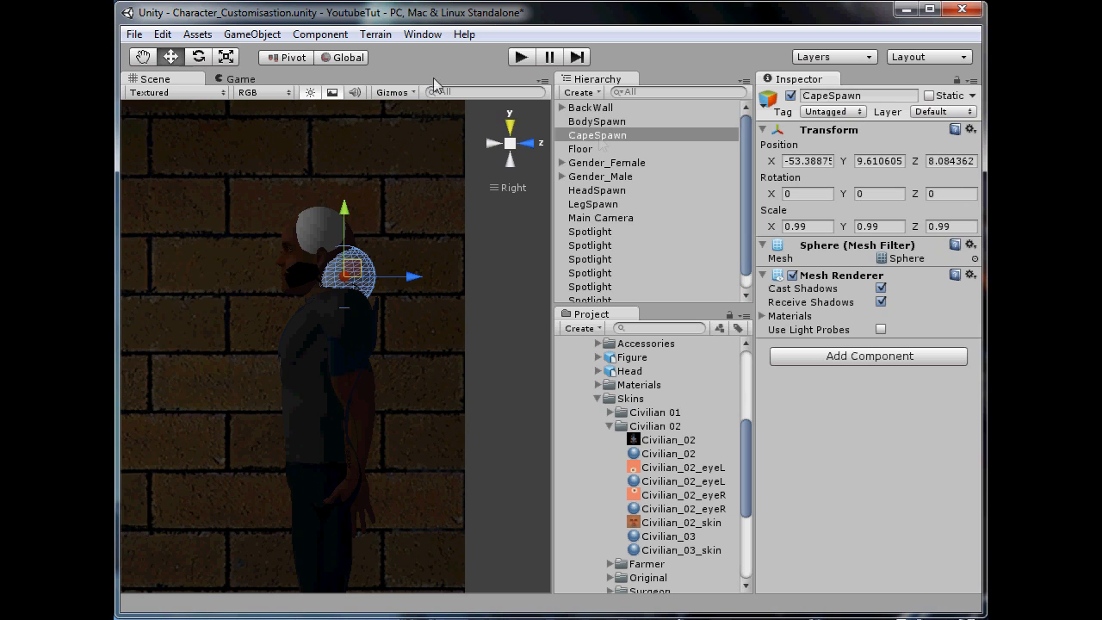
Step: Select BodySpawn, CapeSpawn, HeadSpawn and LegSpawn together and disable their Mesh Renderers
{"action": "left_click", "coordinate": [495, 144]}
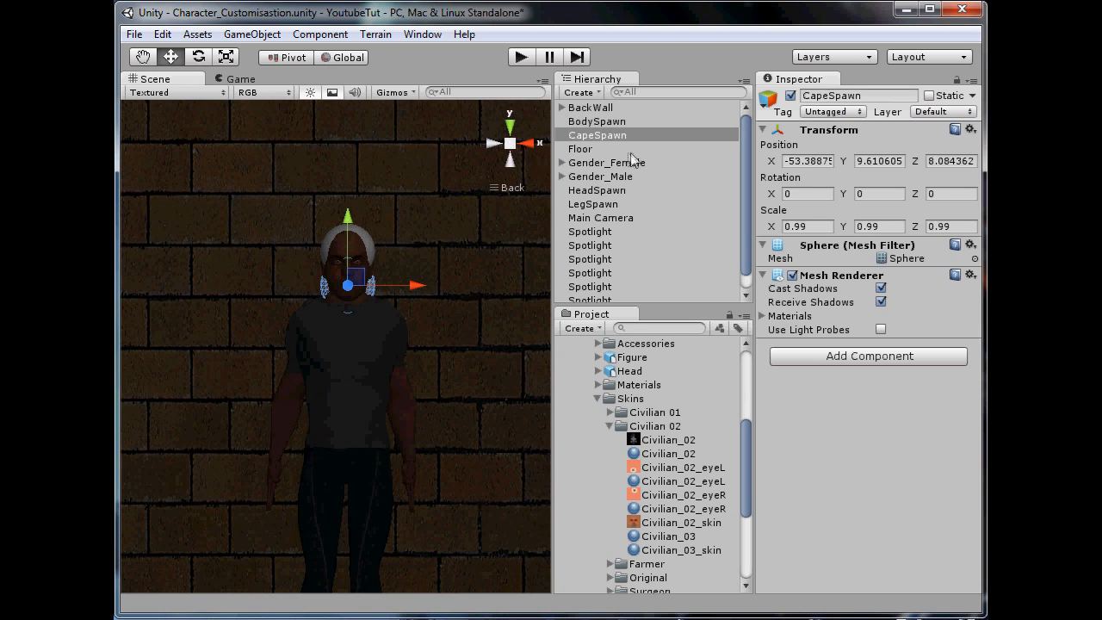
{"action": "left_click", "coordinate": [611, 122], "text": "ctrl"}
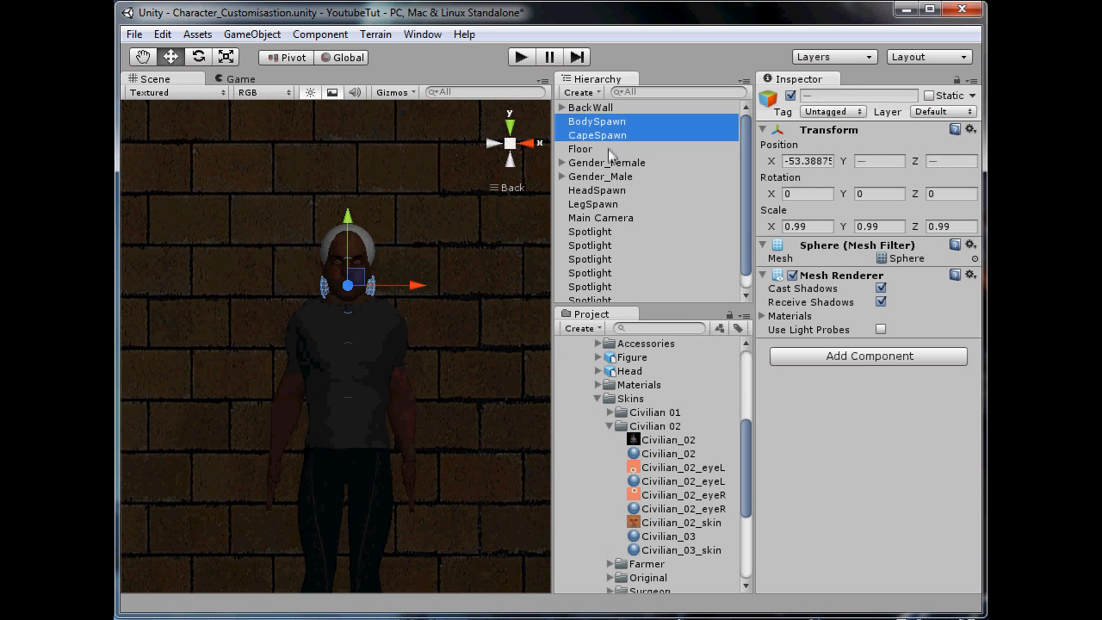
{"action": "left_click", "coordinate": [633, 190], "text": "ctrl"}
{"action": "left_click", "coordinate": [627, 204], "text": "ctrl"}
{"action": "scroll", "coordinate": [637, 236], "scroll_direction": "down", "scroll_amount": 1}
{"action": "scroll", "coordinate": [664, 243], "scroll_direction": "up", "scroll_amount": 1}
{"action": "scroll", "coordinate": [655, 246], "scroll_direction": "down", "scroll_amount": 1}
{"action": "scroll", "coordinate": [644, 232], "scroll_direction": "up", "scroll_amount": 1}
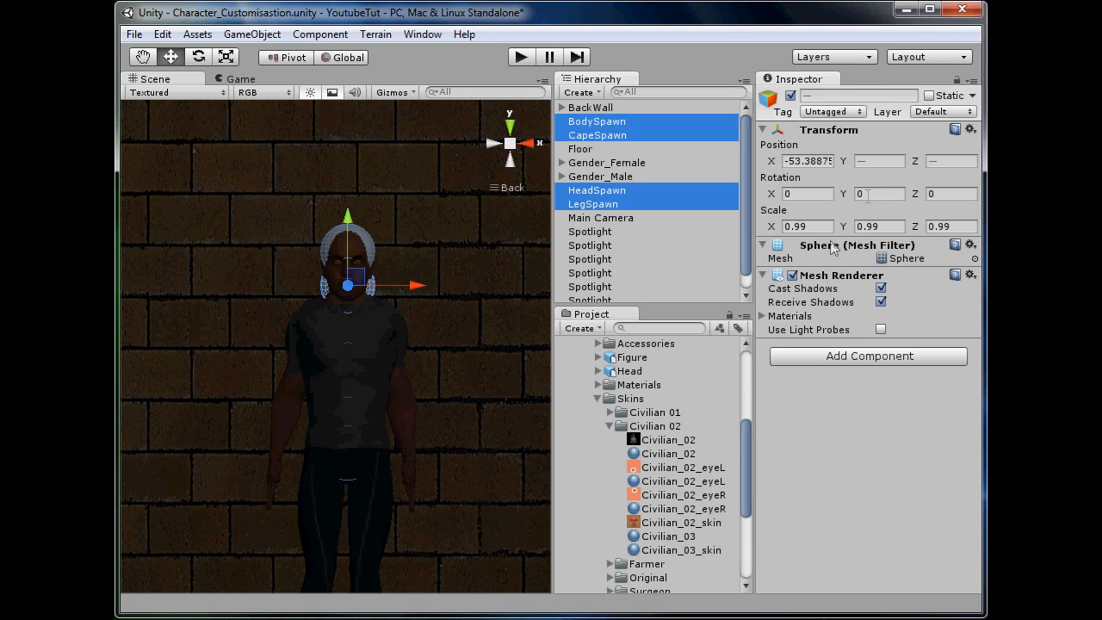
{"action": "left_click", "coordinate": [792, 275]}
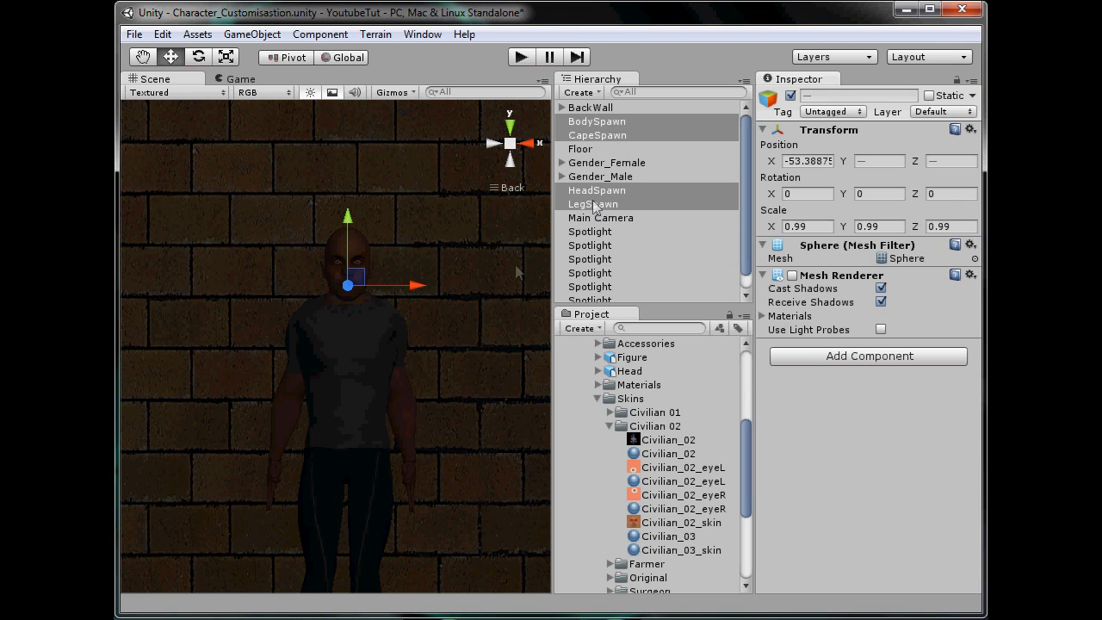
Step: Duplicate the four spawn spheres, show the copies' meshes and move them onto Gender_Female, at about X -43.24
{"action": "key", "text": "ctrl+d"}
{"action": "middle_click_drag", "start_coordinate": [448, 284], "coordinate": [268, 302]}
{"action": "left_click_drag", "start_coordinate": [241, 273], "coordinate": [403, 318]}
{"action": "middle_click_drag", "start_coordinate": [404, 318], "coordinate": [516, 323]}
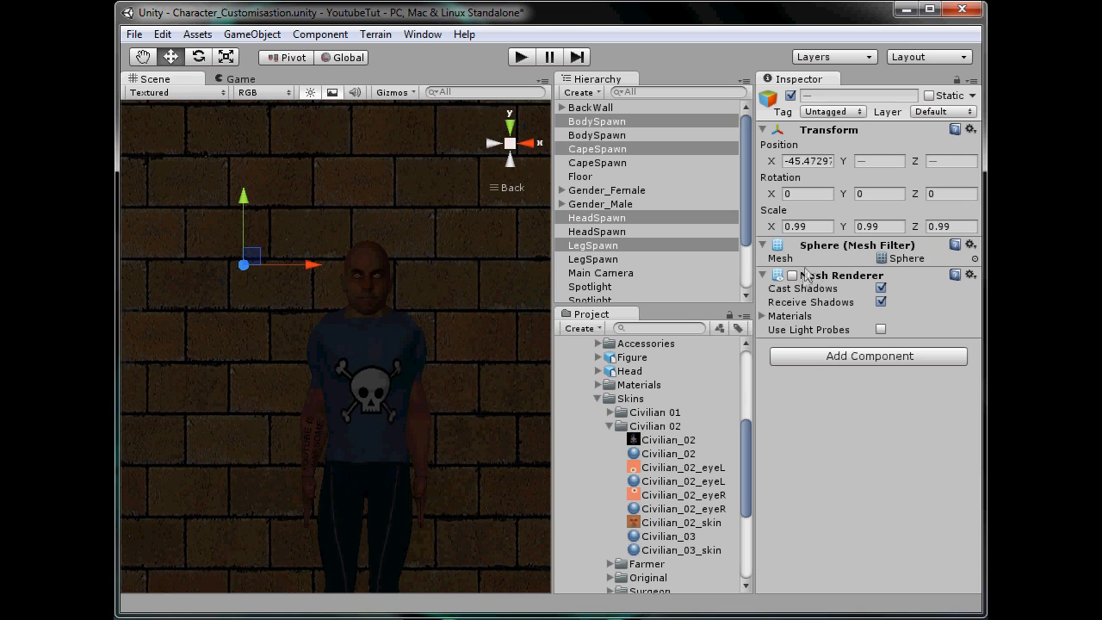
{"action": "left_click", "coordinate": [792, 274]}
{"action": "left_click_drag", "start_coordinate": [297, 271], "coordinate": [424, 270]}
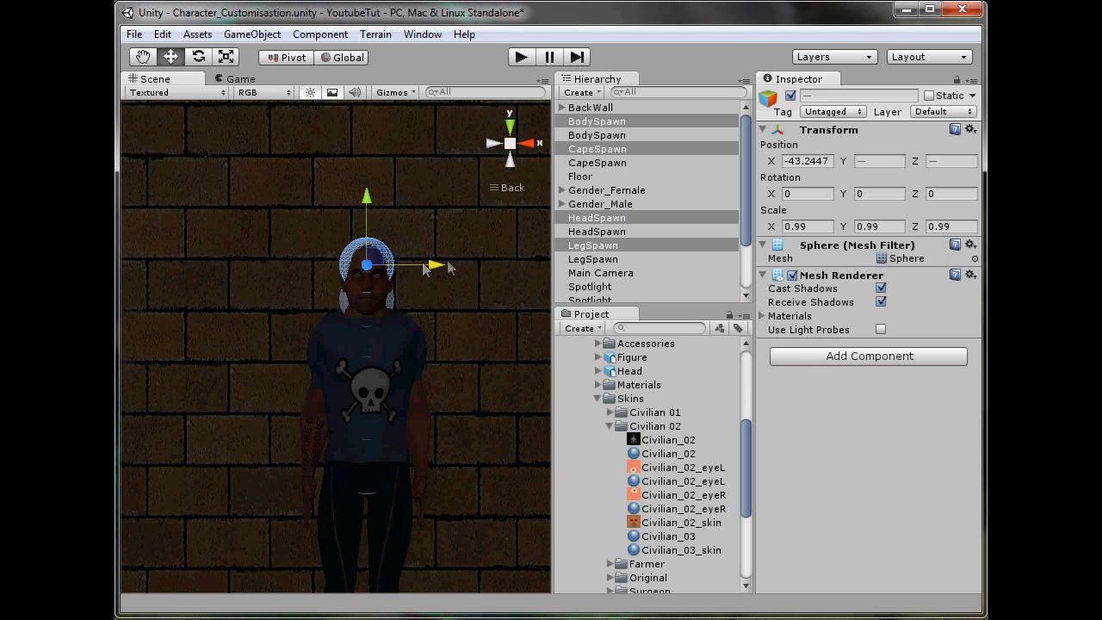
Step: Disable the copied spheres' Mesh Renderers and parent the four copies to Gender_Female, leaving it collapsed in the Hierarchy
{"action": "left_click", "coordinate": [792, 275]}
{"action": "left_click_drag", "start_coordinate": [625, 230], "coordinate": [611, 191]}
{"action": "left_click", "coordinate": [562, 162]}
Step: Parent the remaining BodySpawn, CapeSpawn, HeadSpawn and LegSpawn to Gender_Male
{"action": "left_click", "coordinate": [618, 120]}
{"action": "left_click", "coordinate": [620, 135], "text": "shift"}
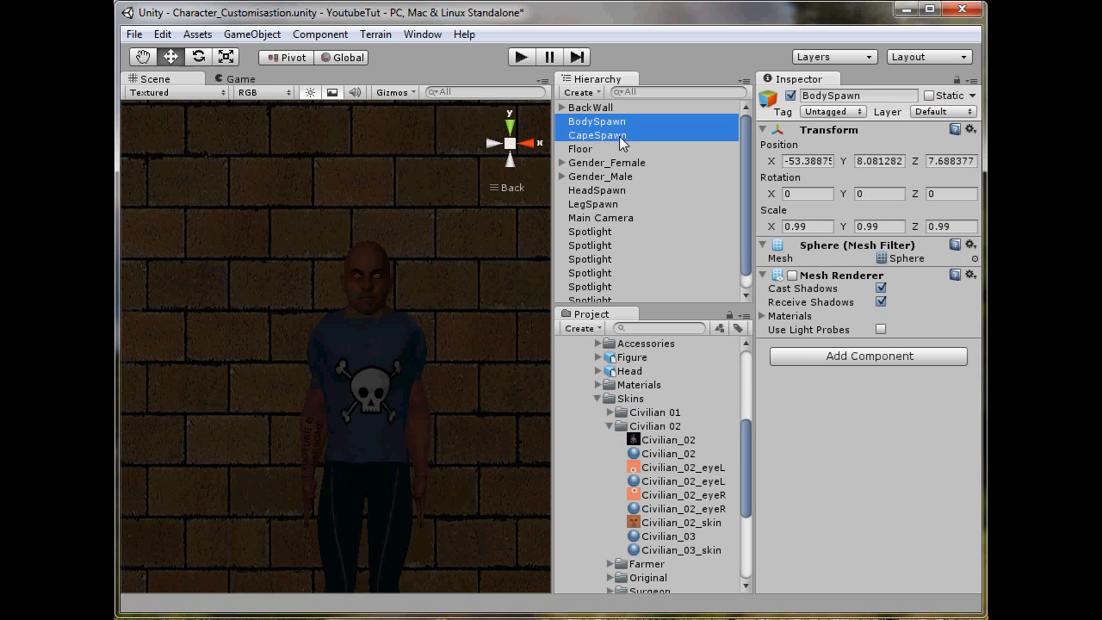
{"action": "left_click", "coordinate": [621, 189], "text": "ctrl"}
{"action": "left_click", "coordinate": [618, 206], "text": "ctrl"}
{"action": "left_click_drag", "start_coordinate": [615, 198], "coordinate": [628, 178]}
Step: Deselect the spawn points, save the scene and check both characters in the maximised Game view, then restore the layout
{"action": "scroll", "coordinate": [510, 247], "scroll_direction": "down", "scroll_amount": 5}
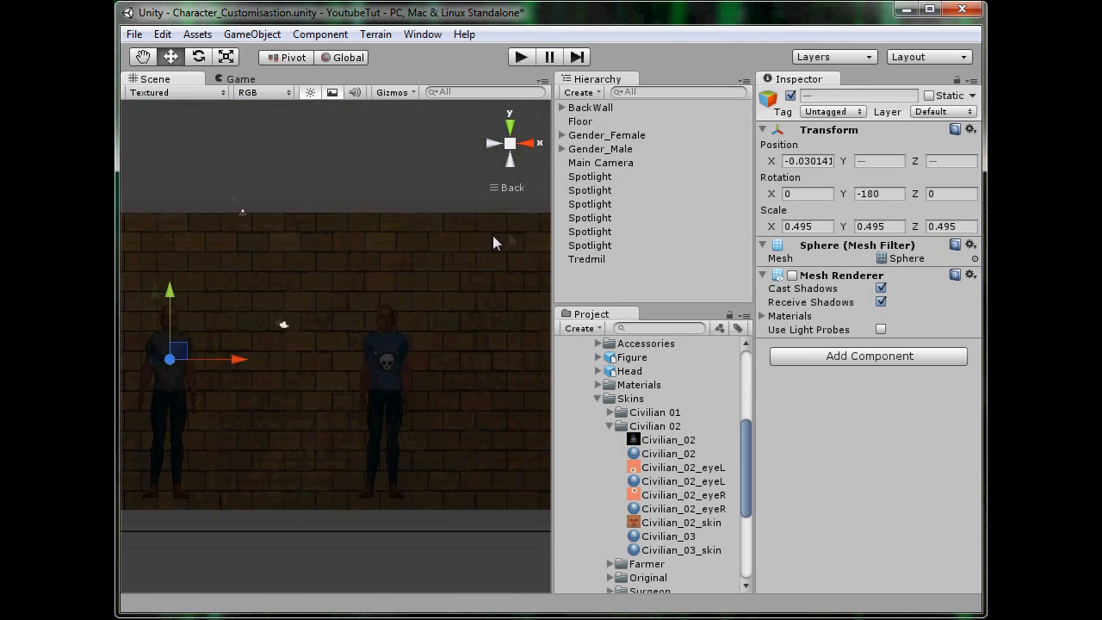
{"action": "left_click", "coordinate": [383, 183]}
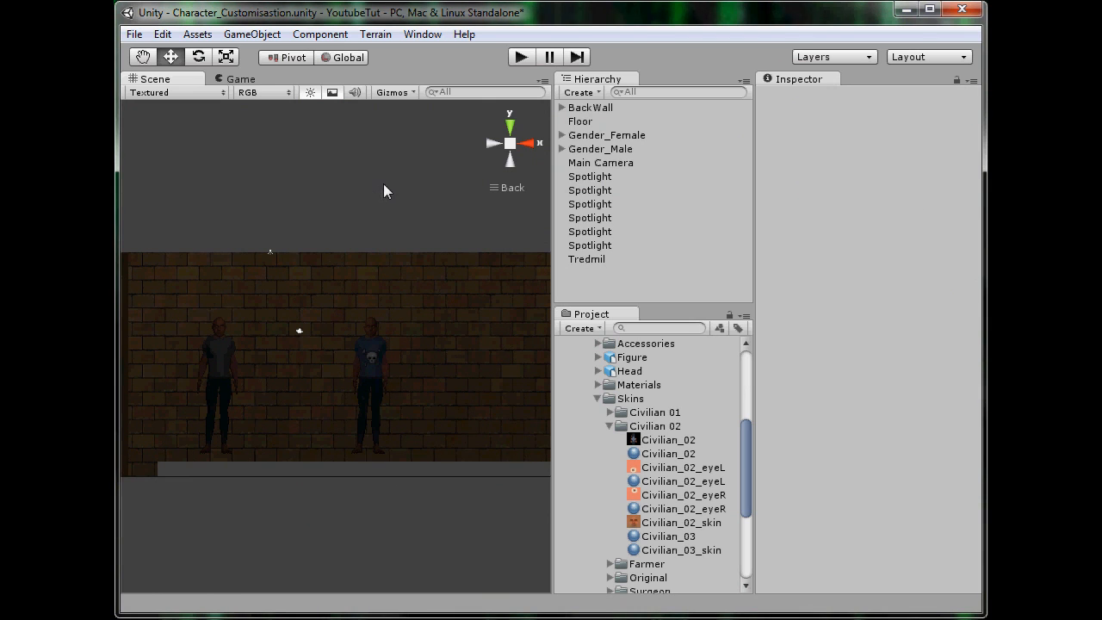
{"action": "left_click", "coordinate": [508, 145]}
{"action": "left_click_drag", "start_coordinate": [420, 274], "coordinate": [392, 252], "text": "alt"}
{"action": "scroll", "coordinate": [392, 252], "scroll_direction": "up", "scroll_amount": 3}
{"action": "mouse_move", "coordinate": [392, 251]}
{"action": "middle_mouse_down"}
{"action": "mouse_move", "coordinate": [421, 236]}
{"action": "mouse_move", "coordinate": [397, 268]}
{"action": "middle_mouse_up"}
{"action": "scroll", "coordinate": [431, 225], "scroll_direction": "up", "scroll_amount": 3}
{"action": "double_click", "coordinate": [240, 78]}
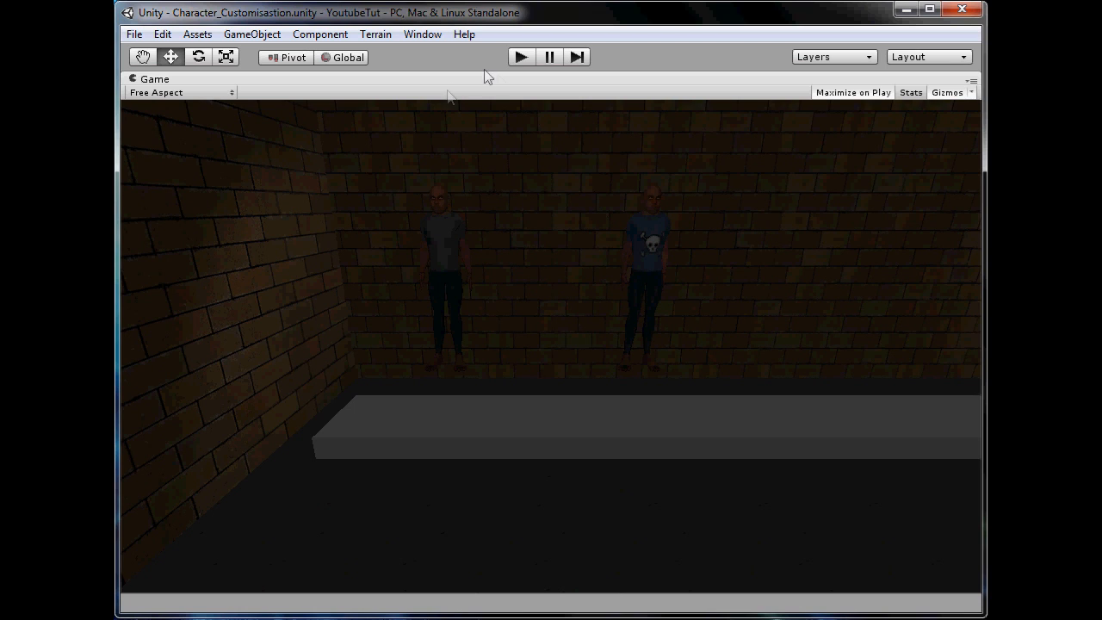
{"action": "key", "text": "shift+space"}
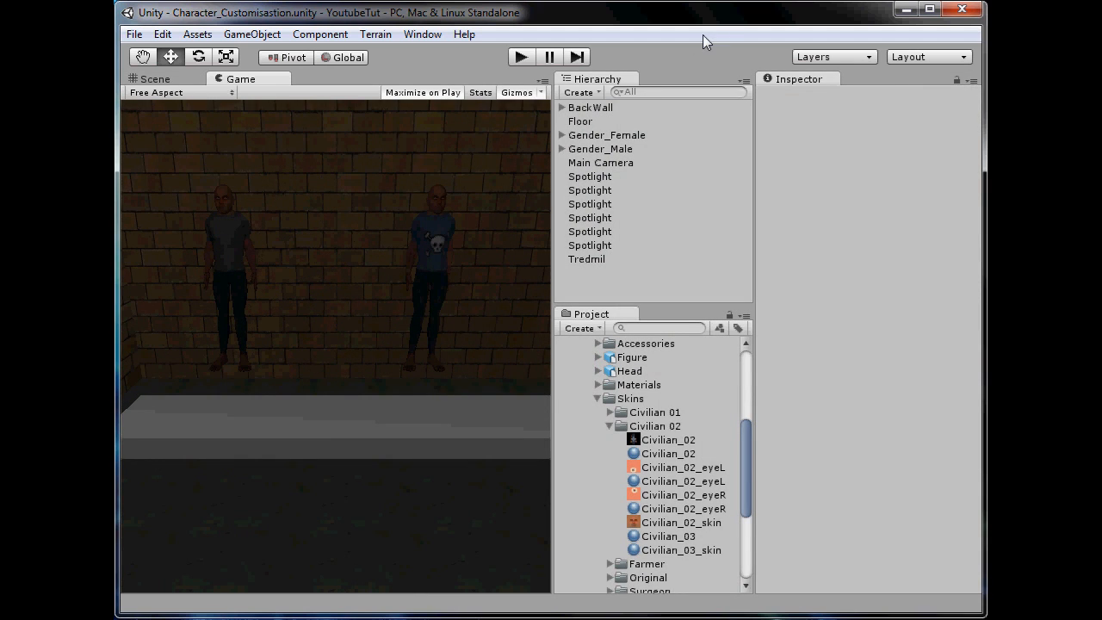
Step: Collapse the Models folder in the Project assets
{"action": "scroll", "coordinate": [647, 456], "scroll_direction": "up", "scroll_amount": 3}
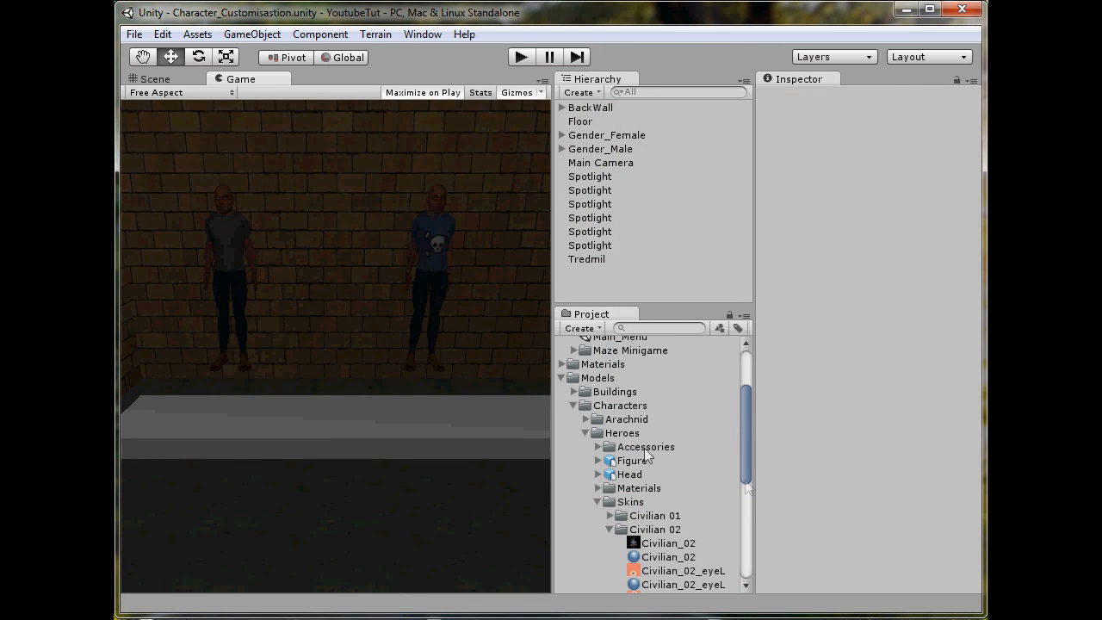
{"action": "left_click", "coordinate": [561, 378]}
{"action": "left_click", "coordinate": [320, 232]}
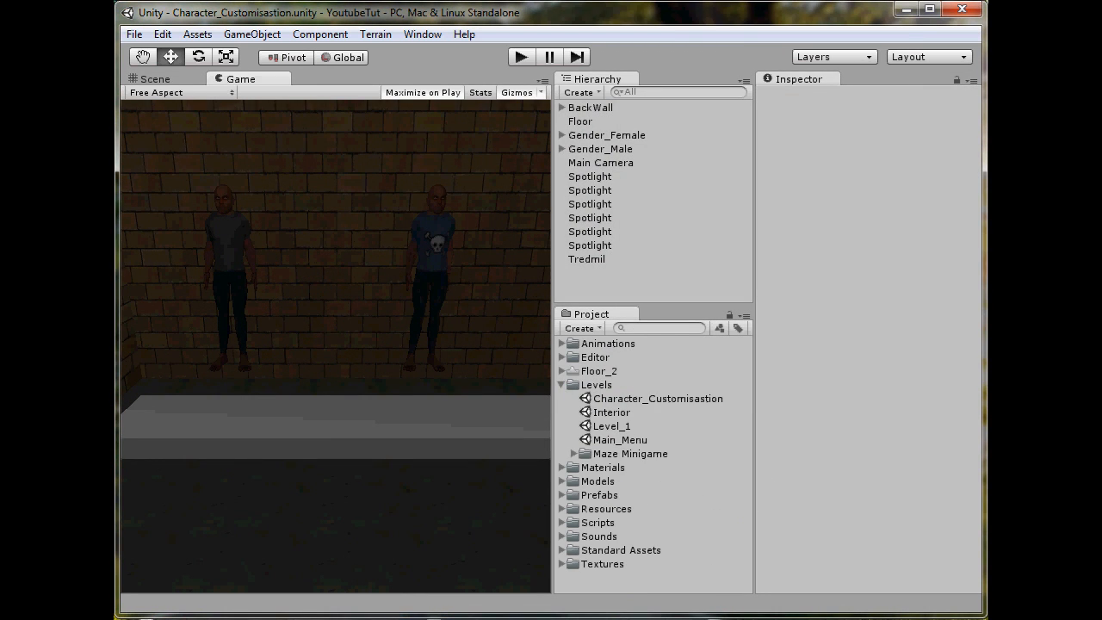